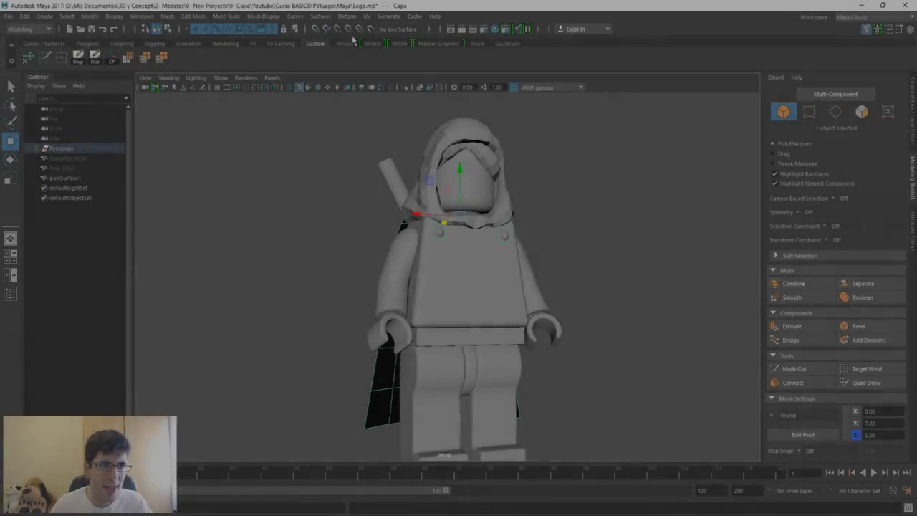
Open the UV Editor from the hotbox UV menu and centre its tile
mouse_move(376, 190)
alt+mouse_down()
mouse_move(401, 209)
mouse_move(510, 202)
alt+mouse_up()
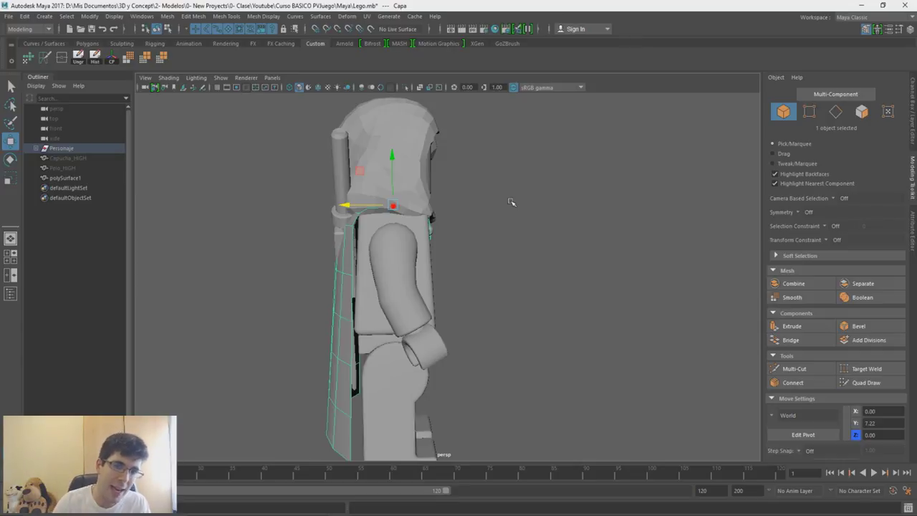
alt+drag(510, 202, 396, 219)
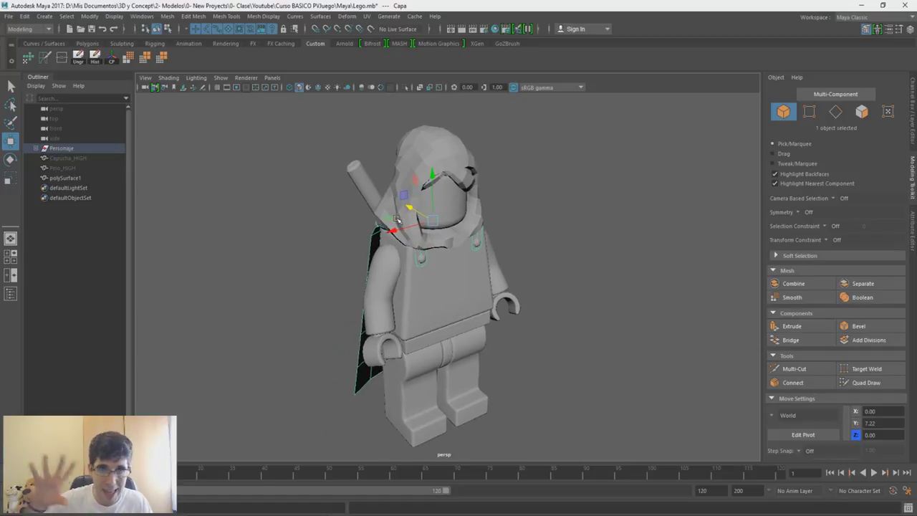
mouse_move(441, 245)
alt+mouse_down()
mouse_move(435, 274)
mouse_move(463, 267)
mouse_move(477, 294)
alt+mouse_up()
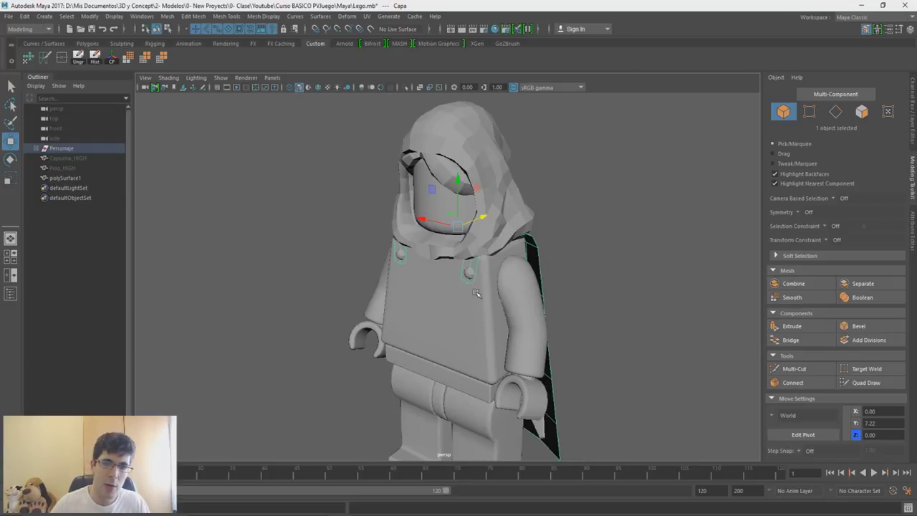
key(space)
click(486, 295)
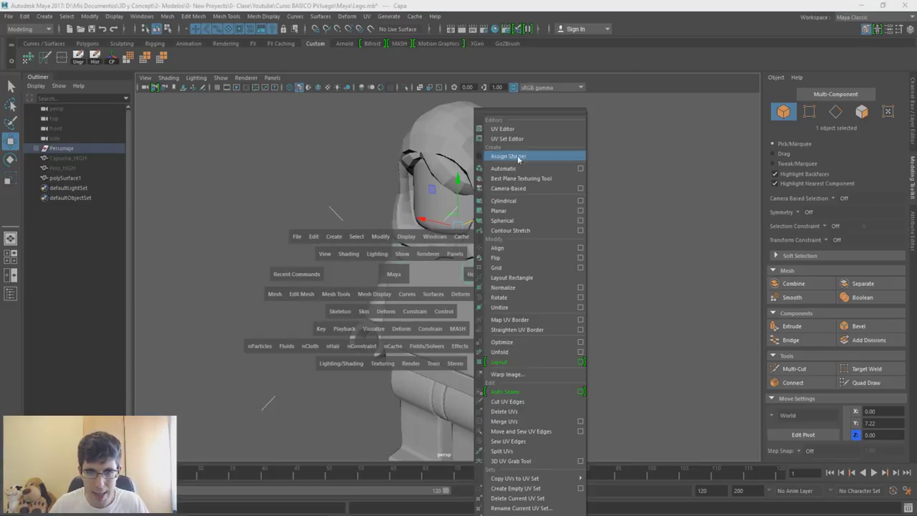
click(505, 129)
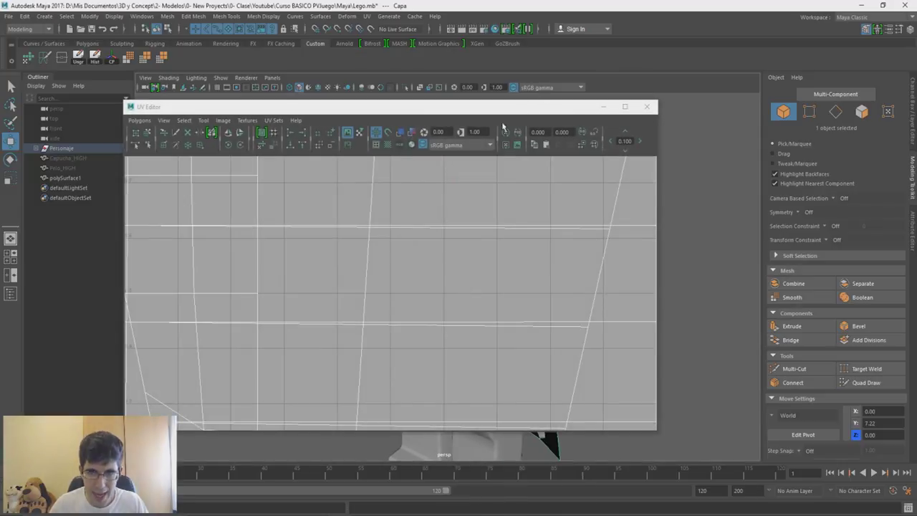
scroll(390, 315, down, 5)
scroll(390, 317, up, 2)
alt+middle_drag(391, 317, 423, 303)
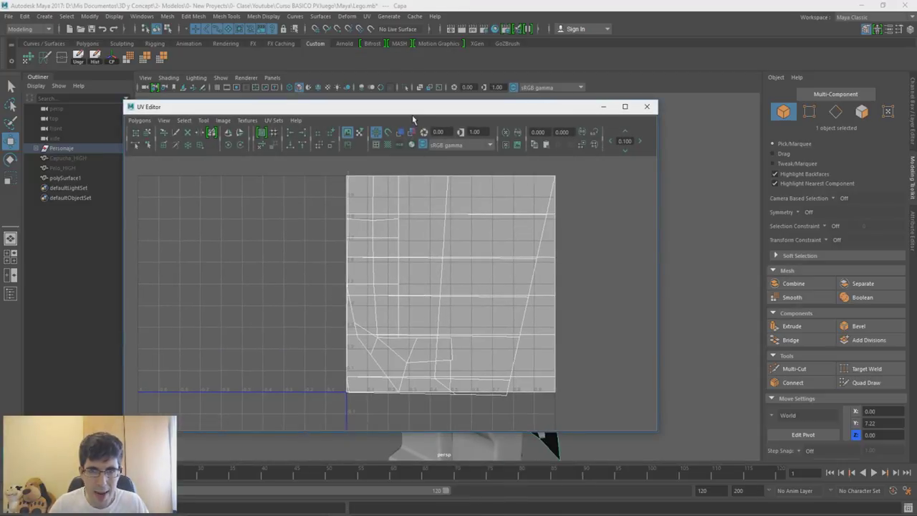
Move the UV Editor window off the figure and make it narrower
drag(413, 107, 659, 25)
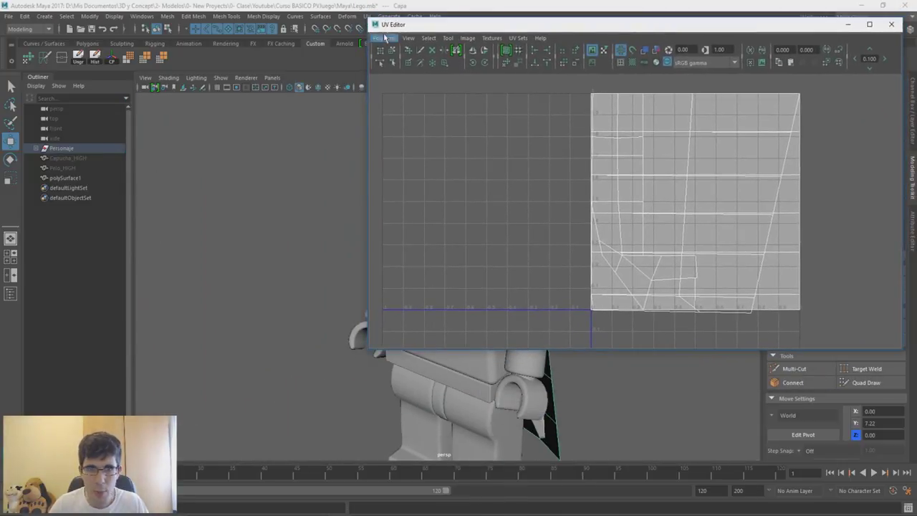
drag(370, 19, 637, 43)
scroll(732, 207, up, 2)
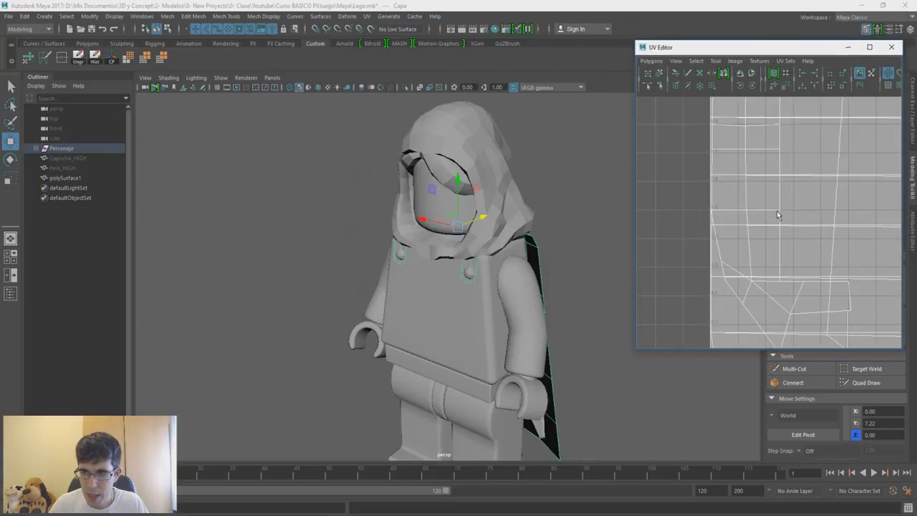
scroll(732, 208, up, 1)
scroll(733, 207, down, 2)
scroll(759, 201, down, 1)
Marquee-select the entire minifigure so all its overlapping UVs show in the editor
alt+drag(590, 256, 500, 273)
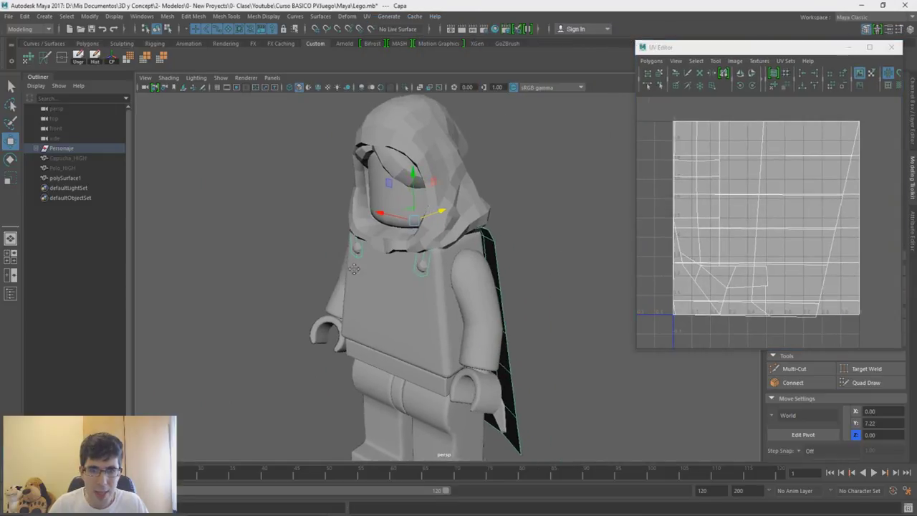
scroll(500, 273, up, 2)
scroll(473, 265, up, 3)
scroll(442, 256, up, 3)
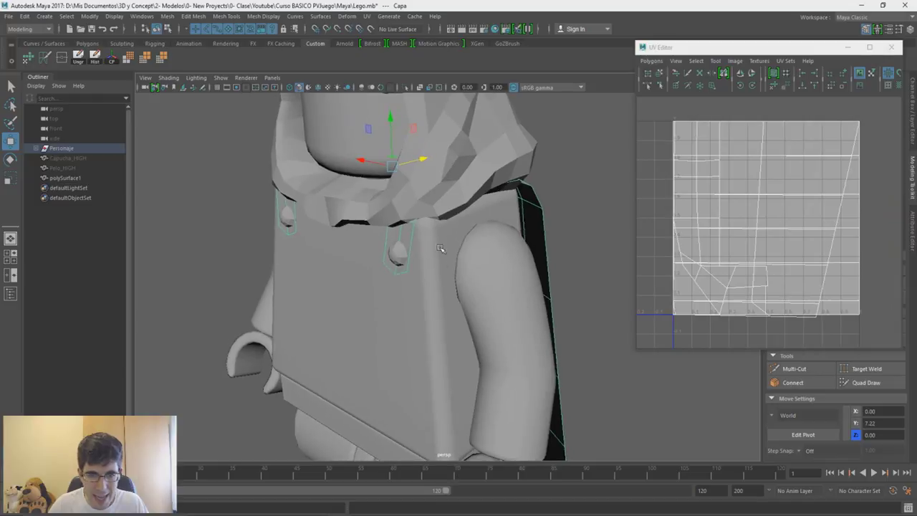
click(471, 244)
click(570, 129)
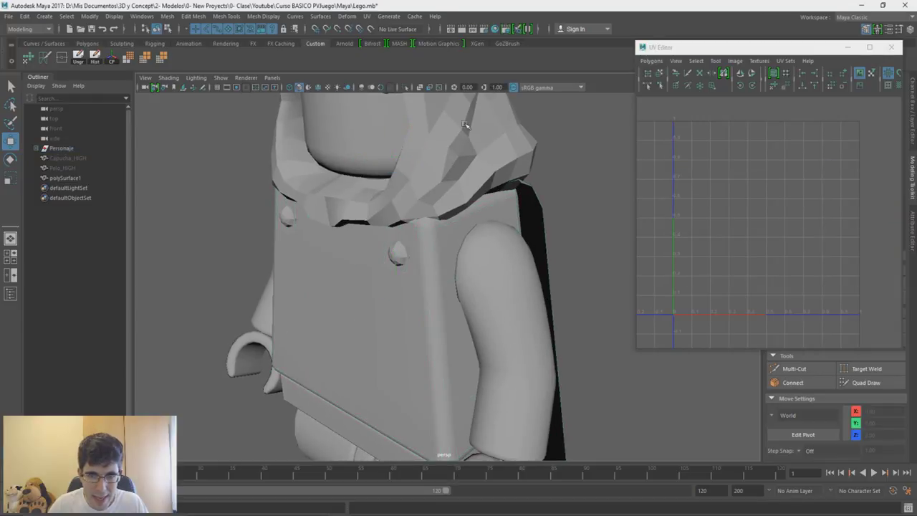
alt+drag(448, 125, 462, 134)
scroll(419, 140, down, 3)
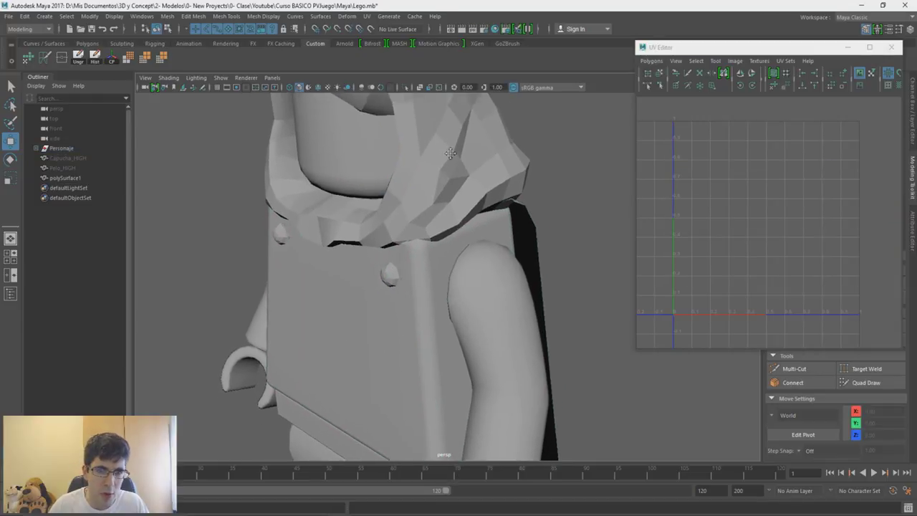
scroll(445, 165, down, 3)
scroll(488, 236, down, 3)
scroll(502, 187, down, 1)
drag(518, 132, 288, 441)
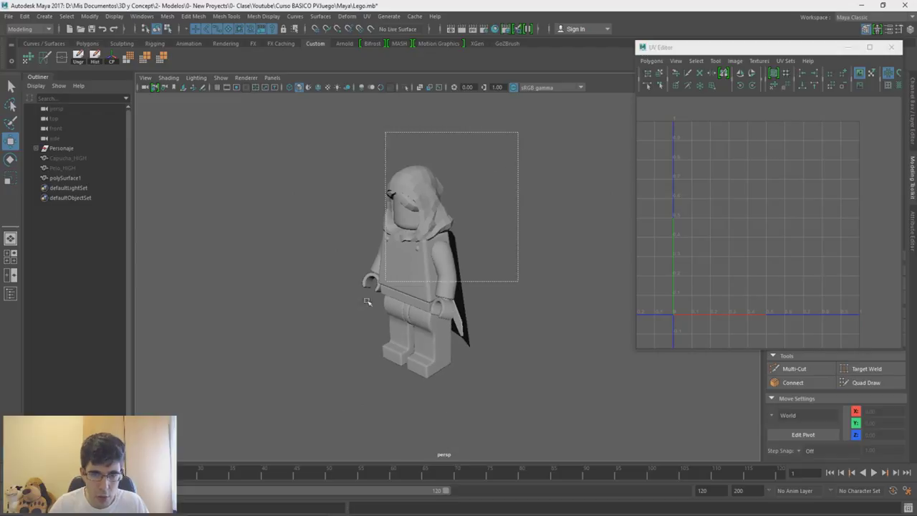
Frame the selected minifigure and apply Mesh Display > Soften Edge
key(f)
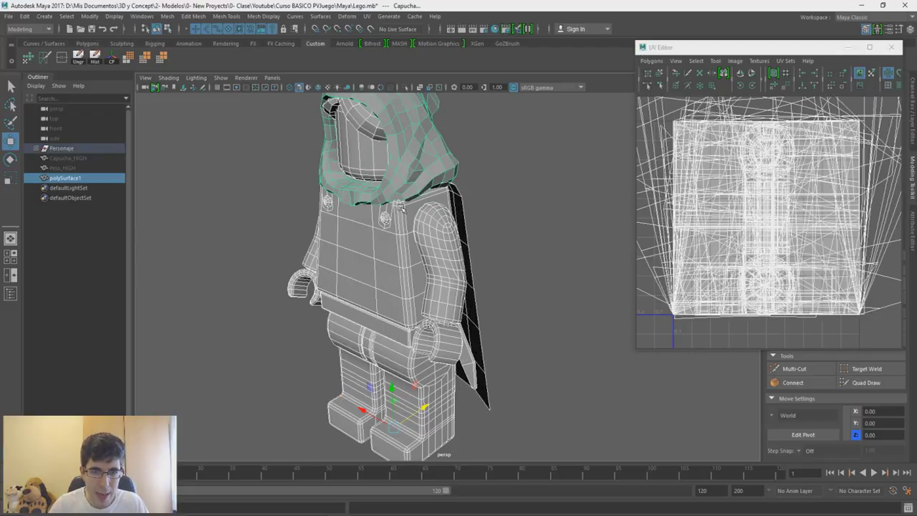
key(space)
click(377, 231)
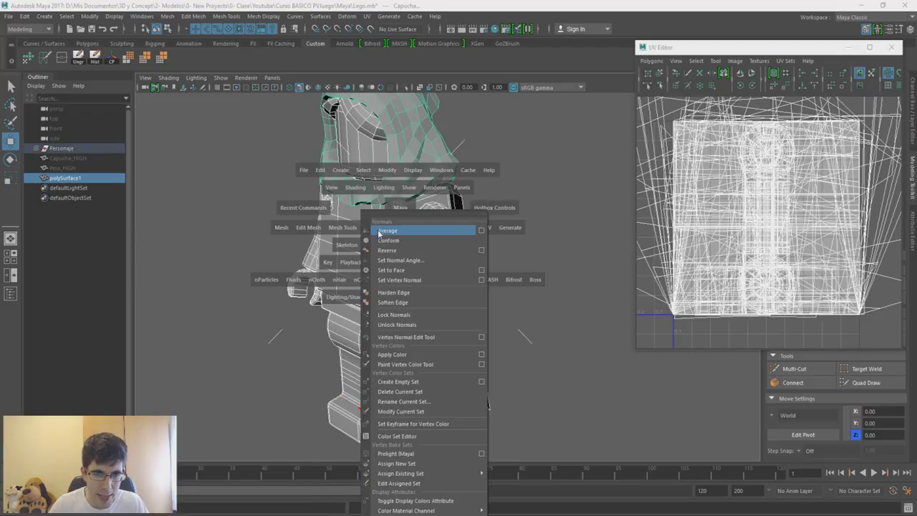
click(393, 307)
Deselect and tumble around the hooded figure to check the smooth shading
click(510, 166)
alt+drag(506, 160, 434, 247)
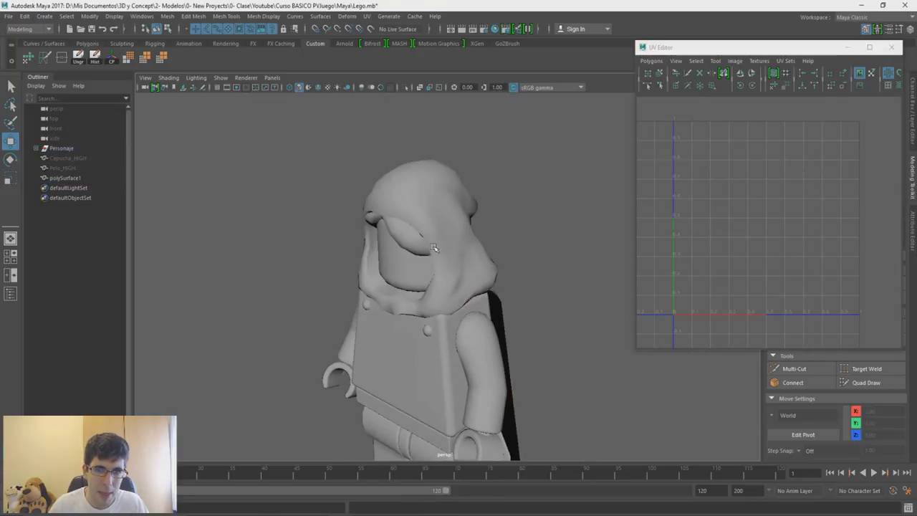
scroll(433, 247, up, 3)
scroll(449, 277, up, 3)
mouse_move(420, 266)
alt+mouse_down()
mouse_move(447, 303)
mouse_move(481, 301)
mouse_move(439, 294)
mouse_move(473, 287)
mouse_move(413, 268)
mouse_move(322, 276)
alt+mouse_up()
scroll(440, 293, down, 3)
scroll(414, 268, down, 2)
scroll(322, 277, down, 1)
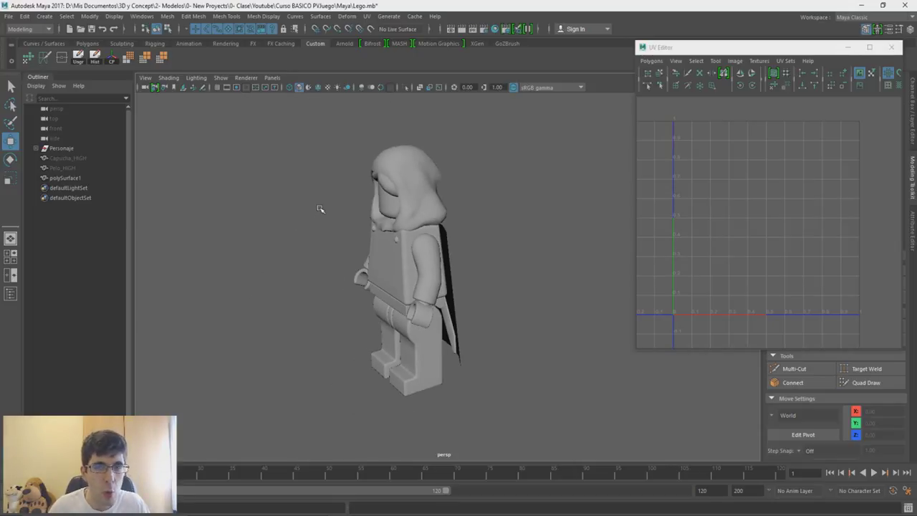
scroll(377, 268, up, 3)
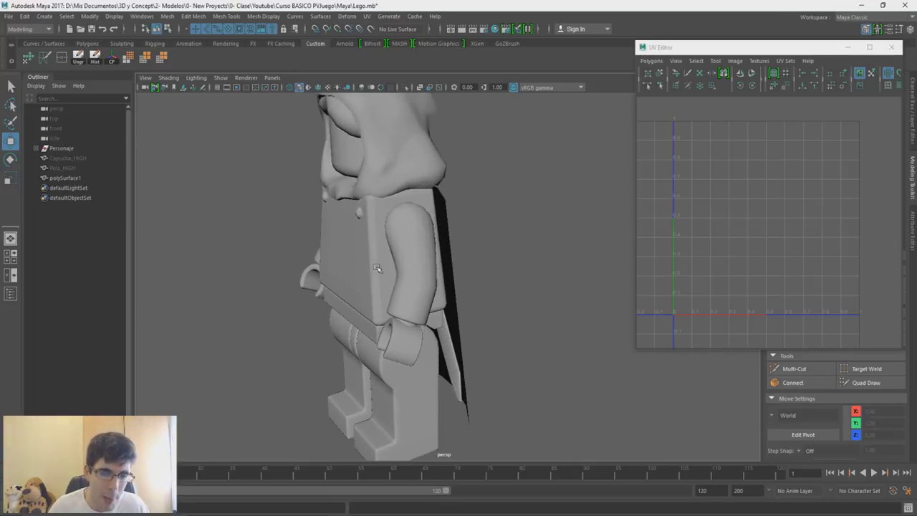
alt+middle_drag(377, 268, 393, 272)
Select the torso and isolate it so only it is visible
click(406, 276)
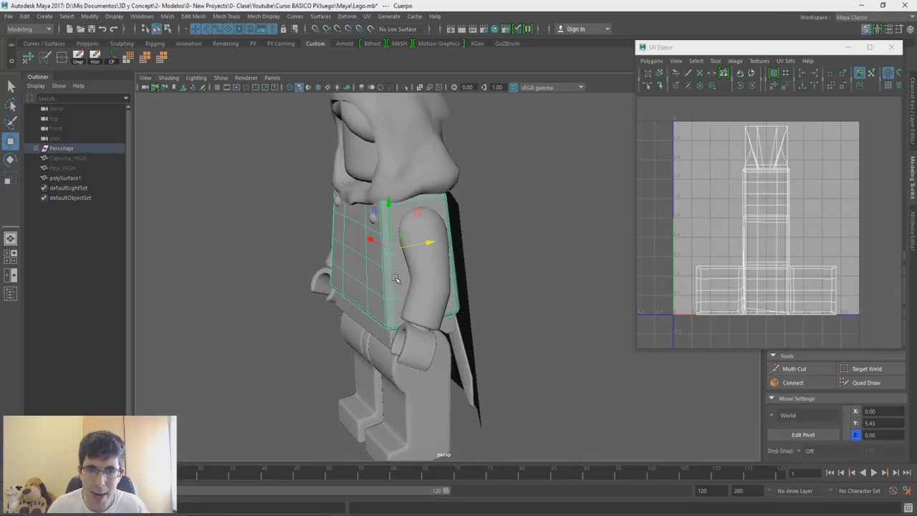
alt+drag(406, 277, 446, 313)
key(ctrl+1)
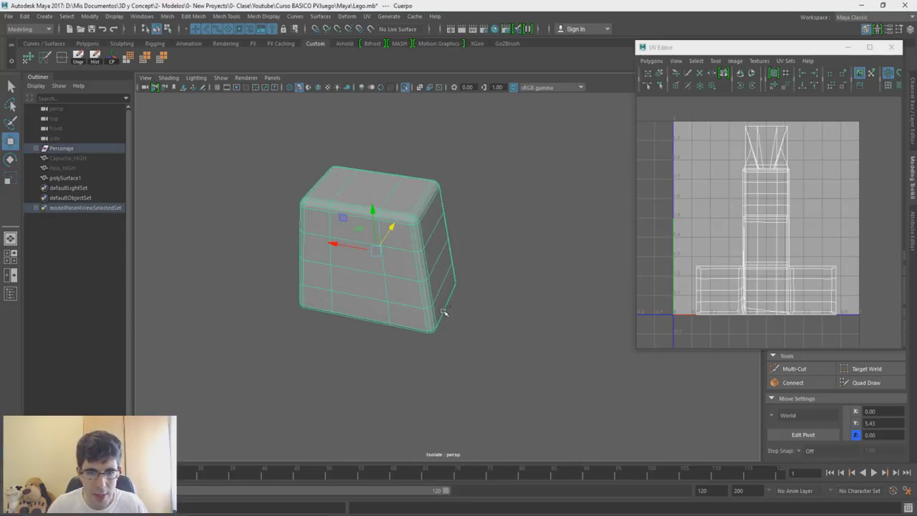
alt+drag(435, 294, 373, 155)
alt+drag(406, 320, 458, 236)
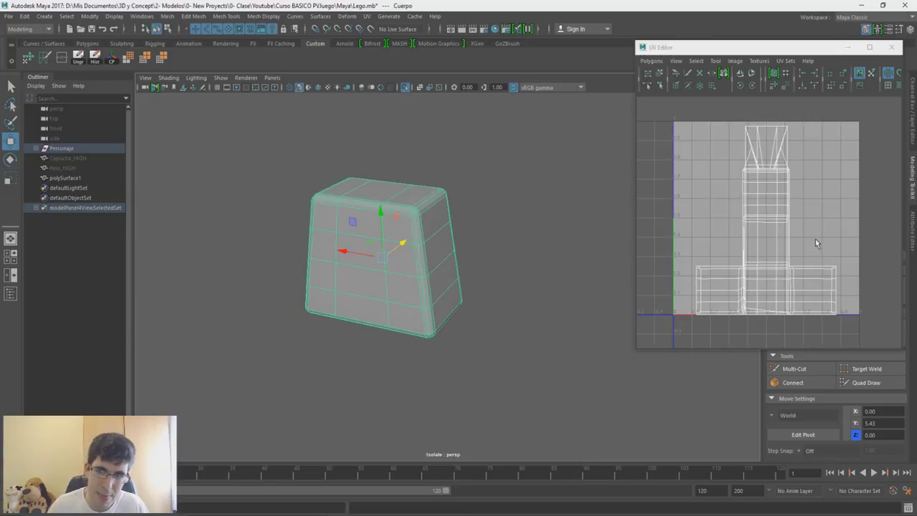
mouse_move(502, 268)
alt+mouse_down()
mouse_move(462, 284)
mouse_move(444, 268)
alt+mouse_up()
Apply a planar UV projection to the torso
key(space)
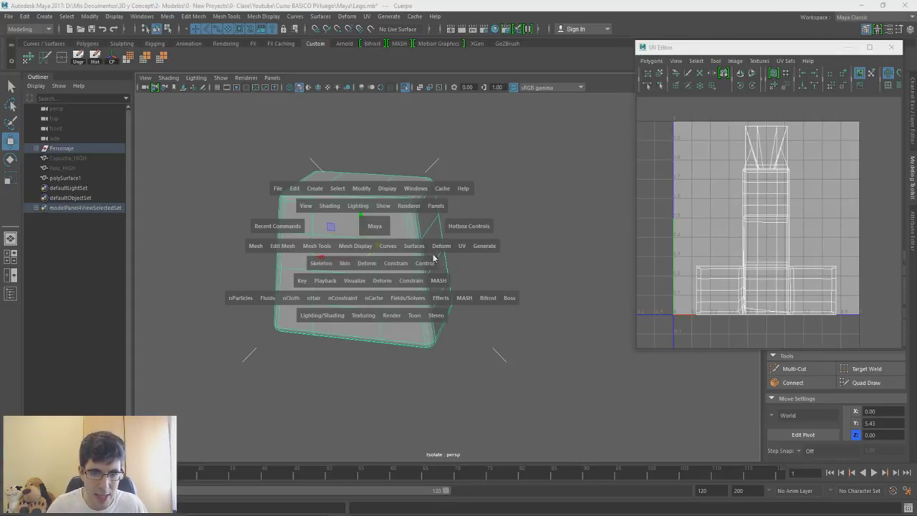
click(462, 246)
click(499, 213)
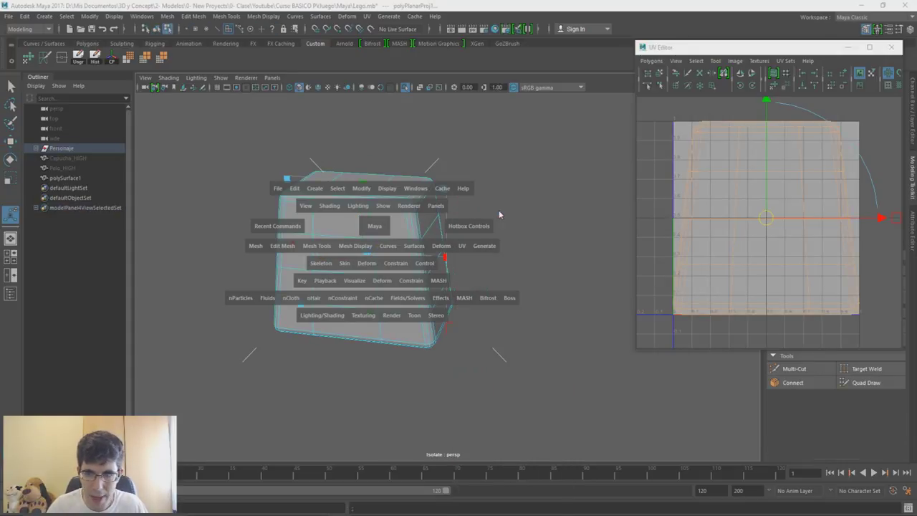
mouse_move(487, 312)
alt+mouse_down()
mouse_move(443, 341)
mouse_move(495, 314)
alt+mouse_up()
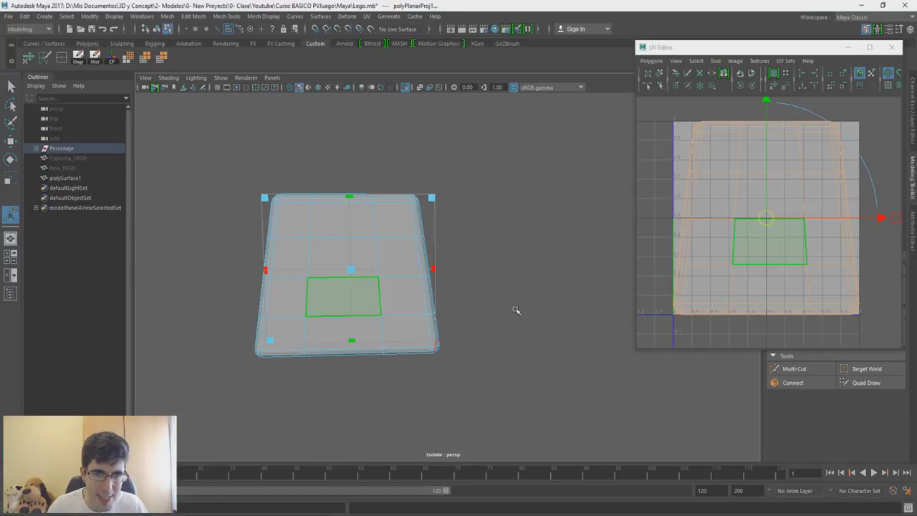
alt+drag(517, 310, 427, 218)
Switch to edge mode and pick edges along the torso's top
key(w)
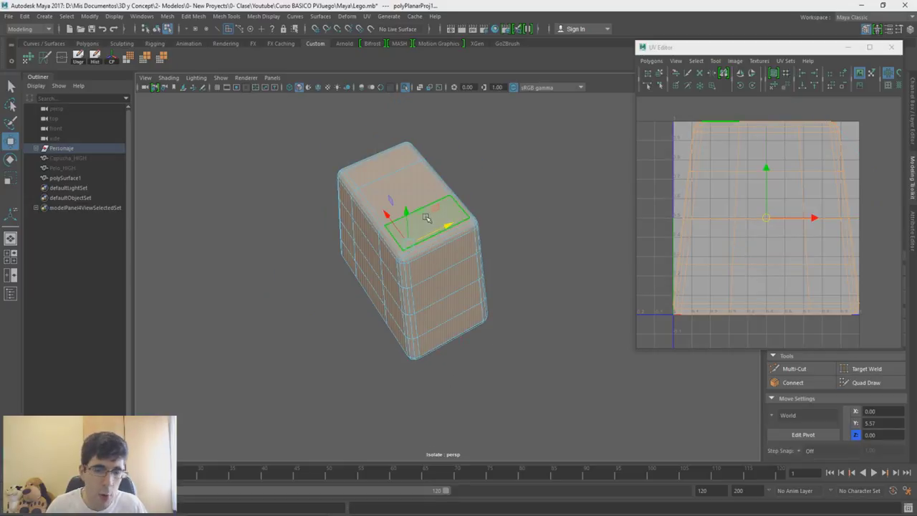
right_drag(427, 218, 385, 210)
click(453, 212)
click(465, 221)
shift+right_click(466, 220)
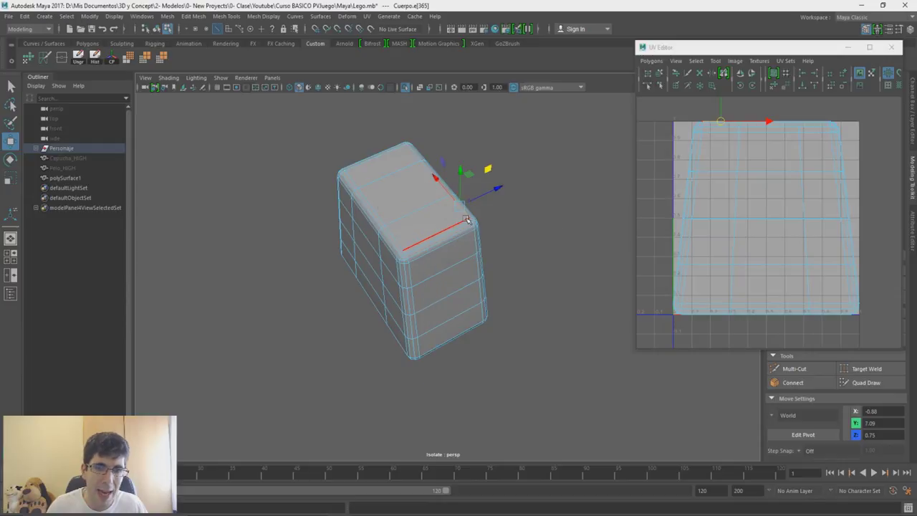
key(space)
click(552, 243)
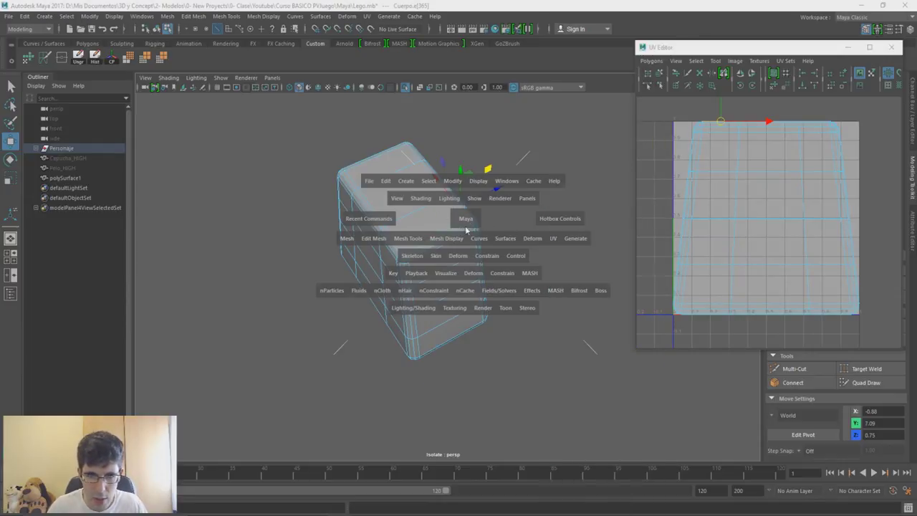
Select the front vertical corner, bottom corner and top border edges, then show the checker
alt+drag(497, 231, 513, 266)
scroll(513, 360, up, 3)
alt+drag(513, 360, 440, 289)
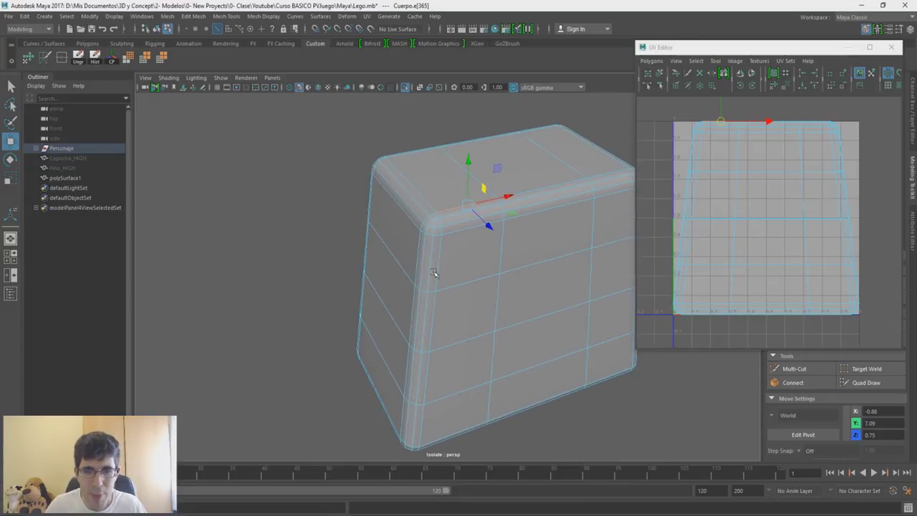
click(436, 213)
click(428, 231)
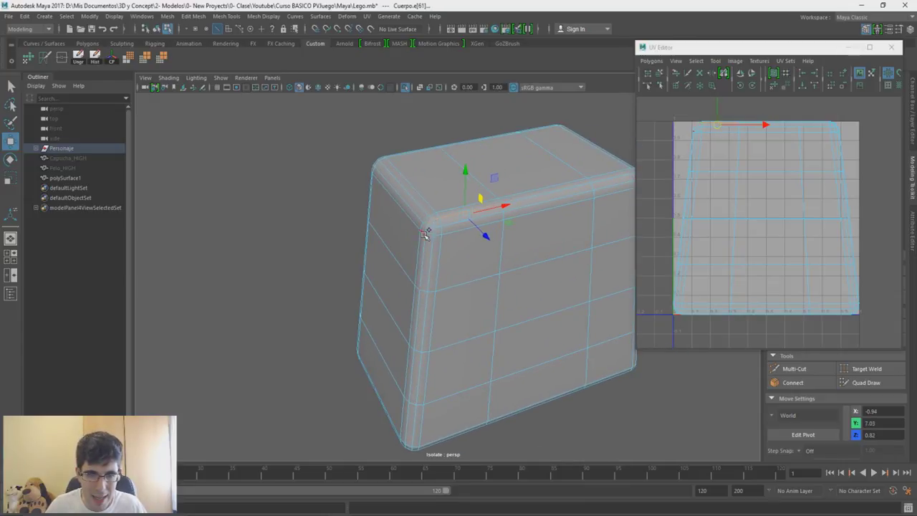
mouse_move(428, 231)
mouse_down()
mouse_move(409, 445)
mouse_move(446, 286)
mouse_up()
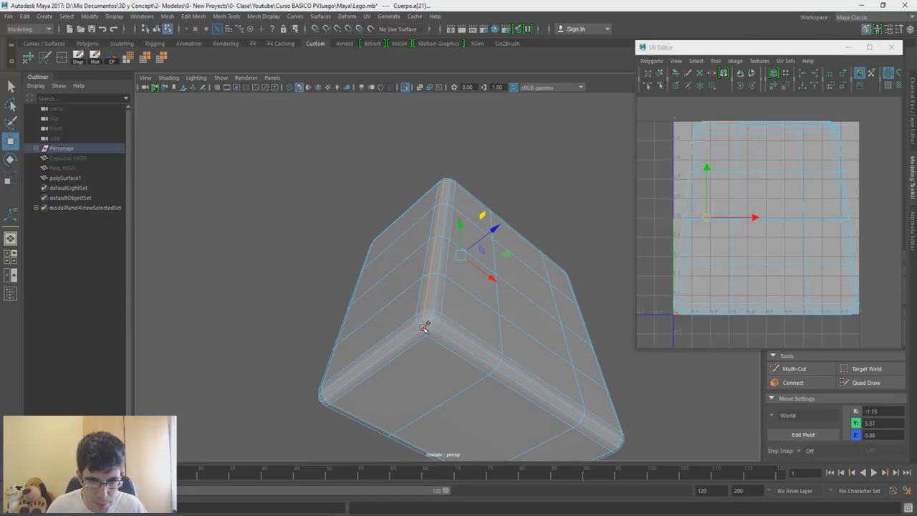
mouse_move(420, 334)
mouse_down()
mouse_move(366, 385)
mouse_move(317, 334)
mouse_up()
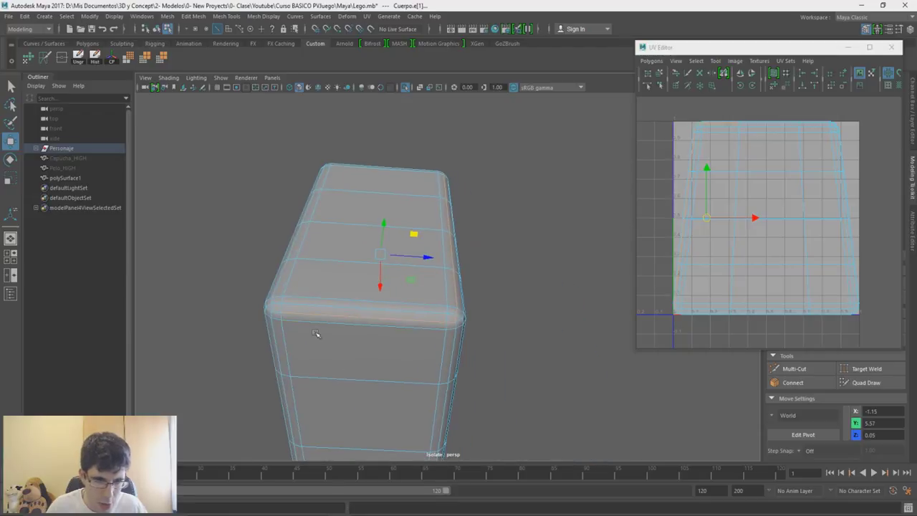
alt+drag(271, 310, 331, 239)
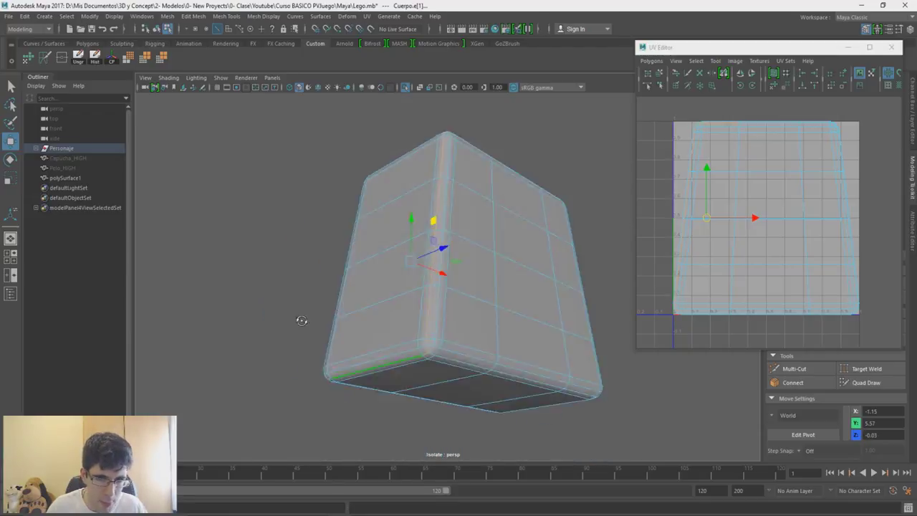
click(390, 194)
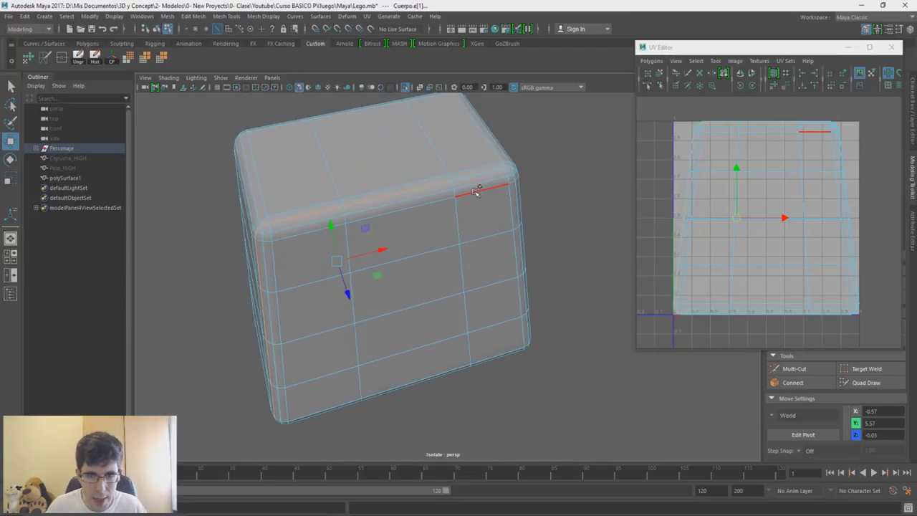
click(889, 92)
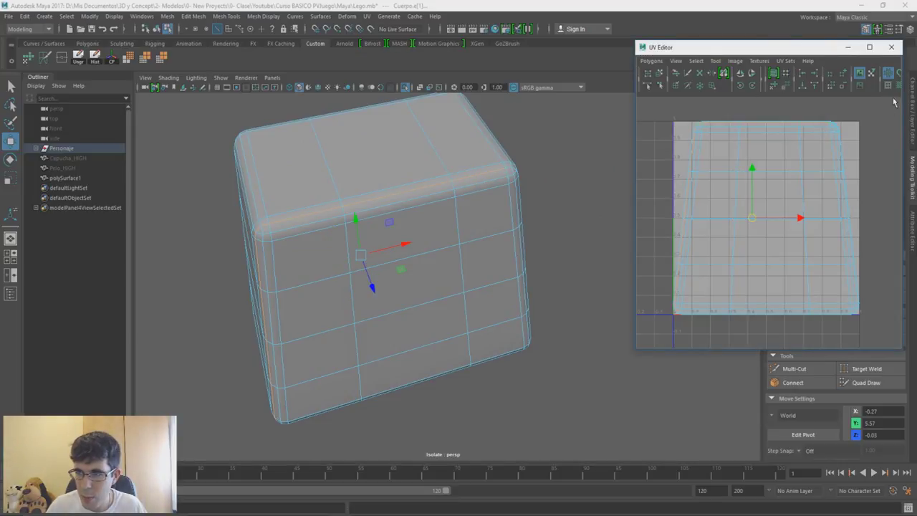
click(897, 85)
Hide the checker and shift-select the block's vertical corner edges down to its bottom
mouse_move(485, 258)
alt+mouse_down()
mouse_move(524, 230)
mouse_move(266, 266)
alt+mouse_up()
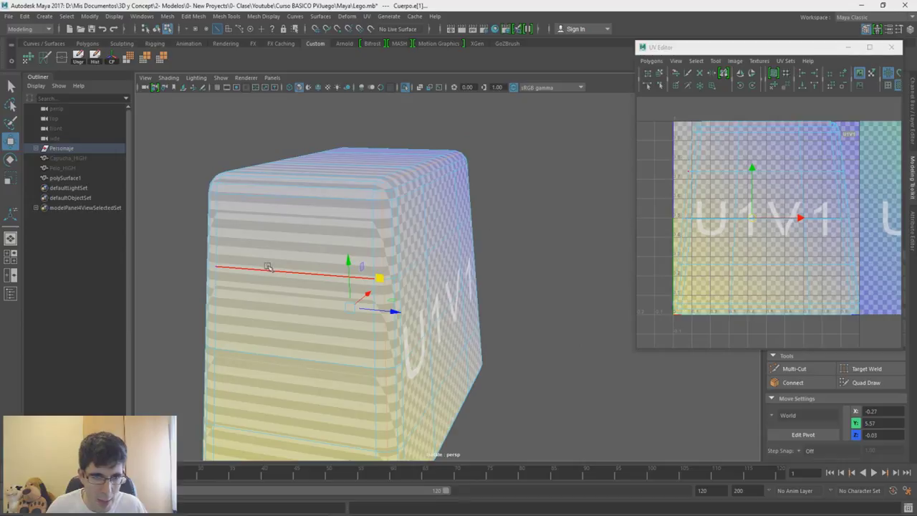
mouse_move(328, 217)
alt+mouse_down()
mouse_move(374, 227)
mouse_move(323, 144)
alt+mouse_up()
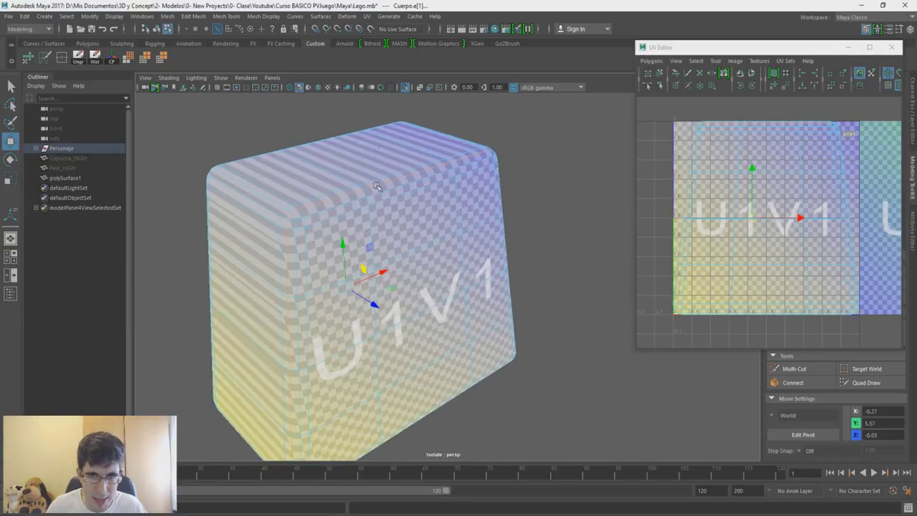
click(900, 88)
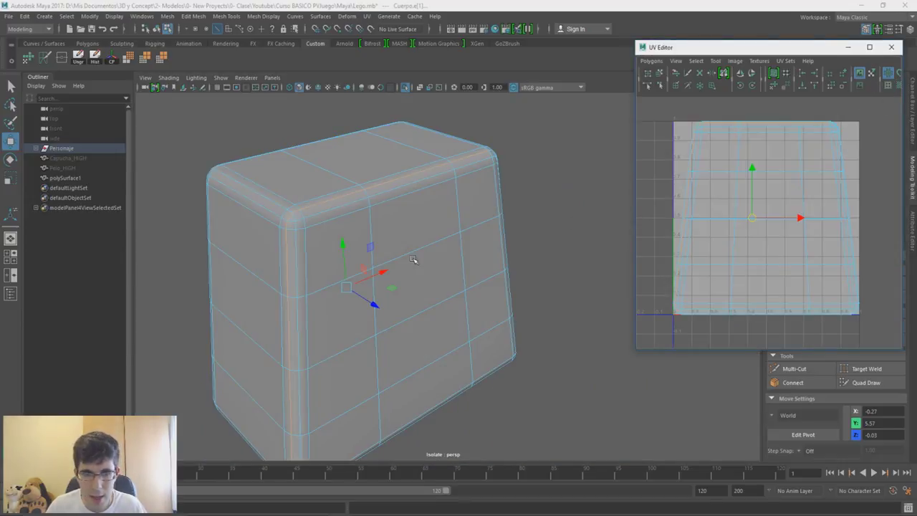
alt+drag(412, 258, 327, 251)
middle_drag(492, 187, 498, 197)
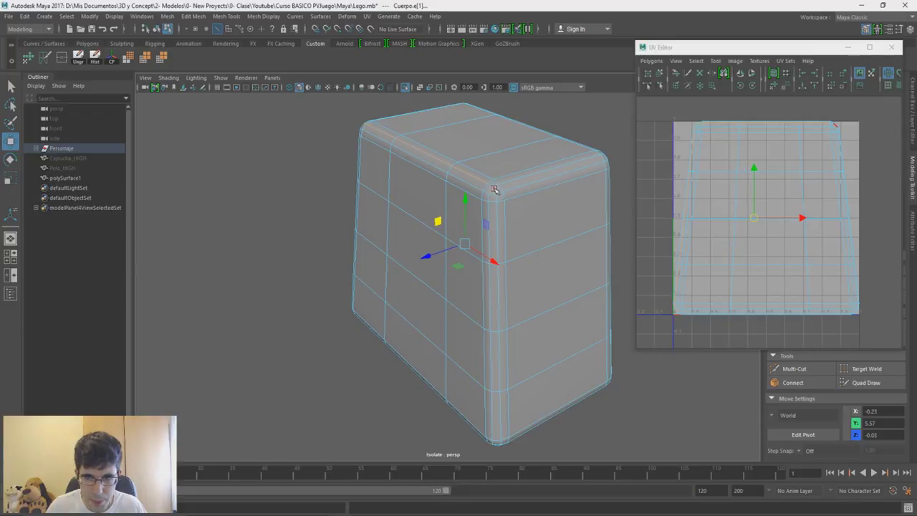
shift+click(500, 233)
shift+click(501, 294)
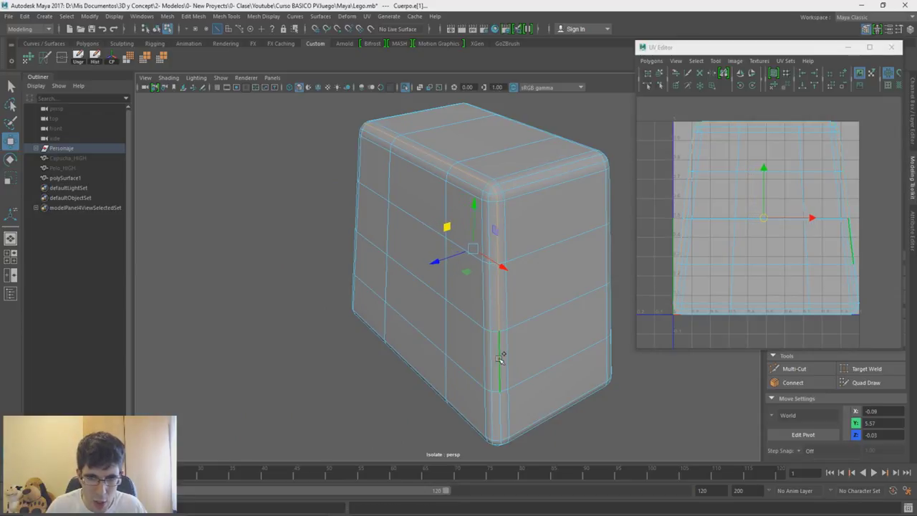
shift+click(497, 362)
mouse_move(496, 362)
alt+mouse_down()
mouse_move(478, 330)
mouse_move(487, 306)
alt+mouse_up()
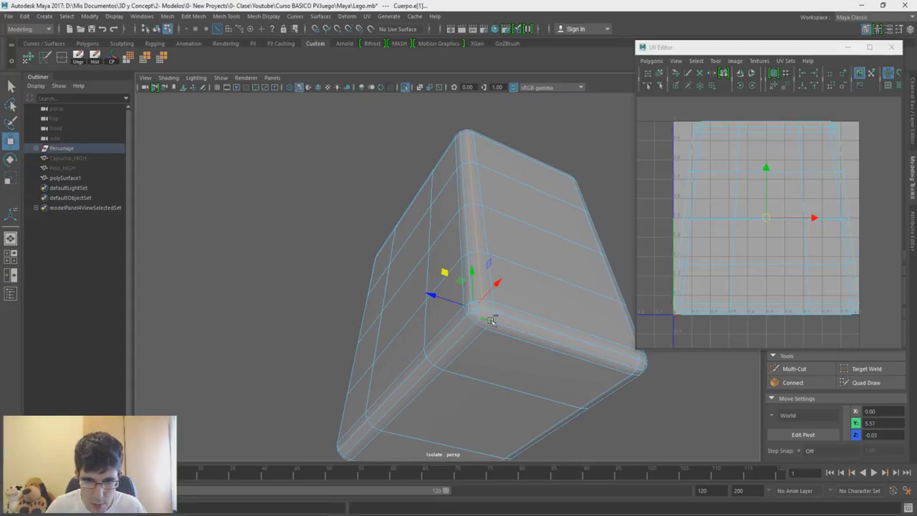
mouse_move(566, 348)
alt+mouse_down()
mouse_move(455, 370)
mouse_move(468, 363)
alt+mouse_up()
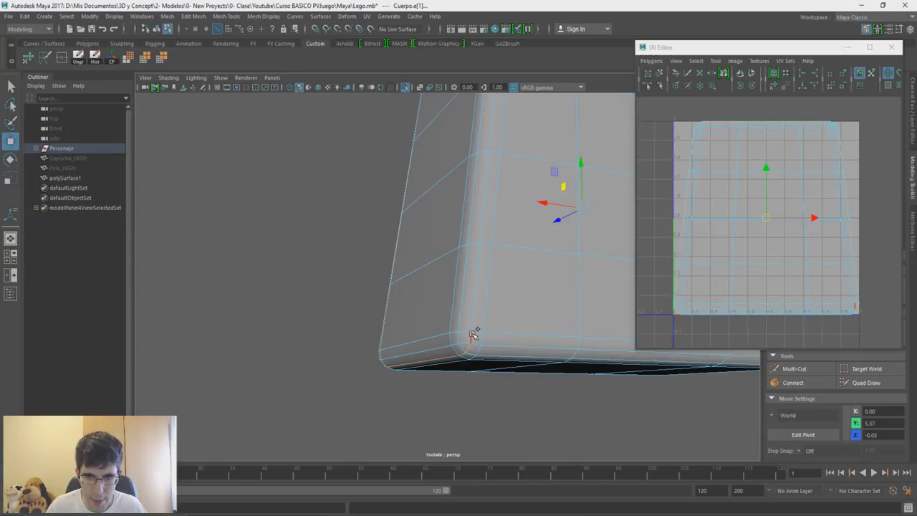
shift+click(476, 287)
Cut UV edges along the selected corner edges
alt+drag(482, 167, 459, 371)
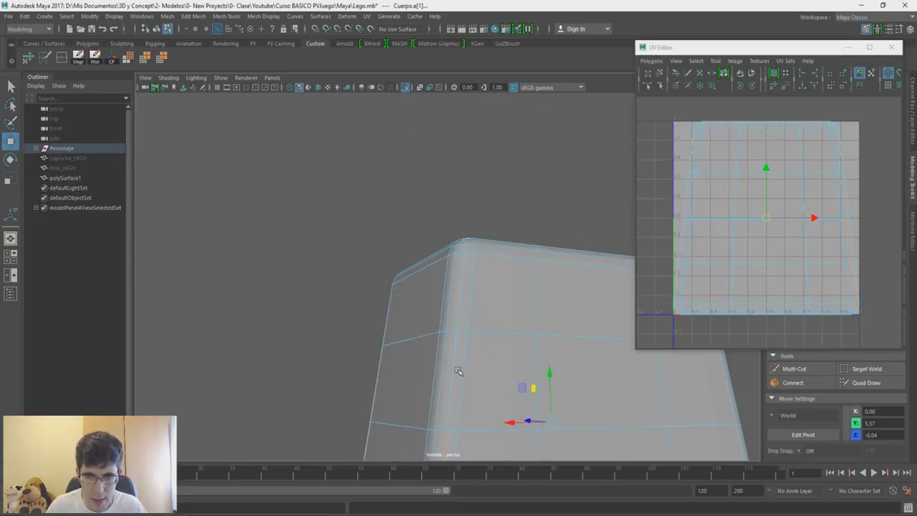
mouse_move(462, 278)
alt+mouse_down()
mouse_move(471, 339)
mouse_move(470, 313)
alt+mouse_up()
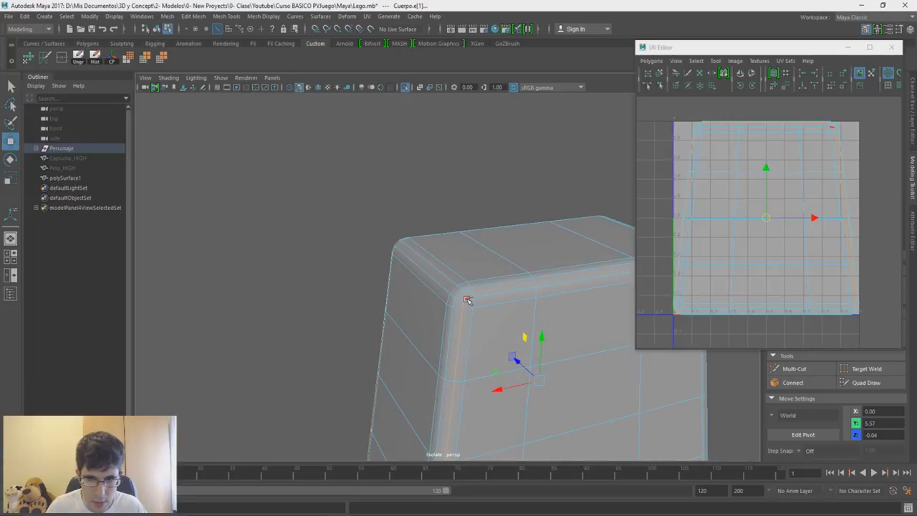
mouse_move(467, 308)
alt+mouse_down()
mouse_move(547, 307)
mouse_move(525, 305)
alt+mouse_up()
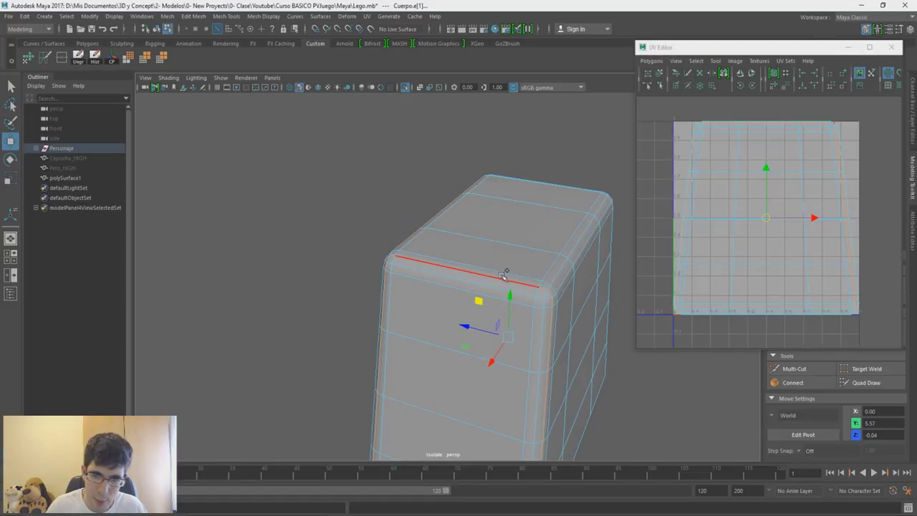
alt+drag(363, 240, 409, 272)
mouse_move(516, 238)
alt+mouse_down()
mouse_move(375, 252)
mouse_move(377, 211)
mouse_move(435, 228)
mouse_move(492, 211)
mouse_move(375, 233)
mouse_move(369, 269)
alt+mouse_up()
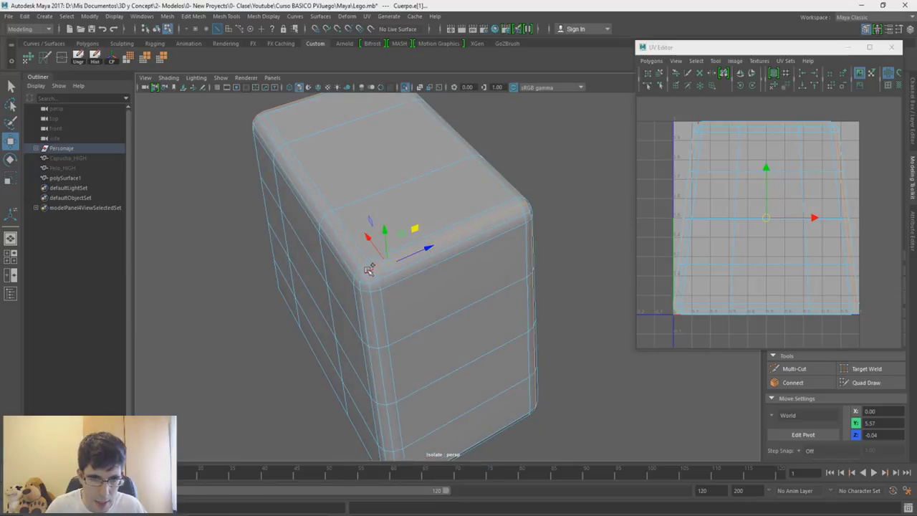
mouse_move(363, 303)
alt+mouse_down()
mouse_move(375, 265)
mouse_move(369, 319)
alt+mouse_up()
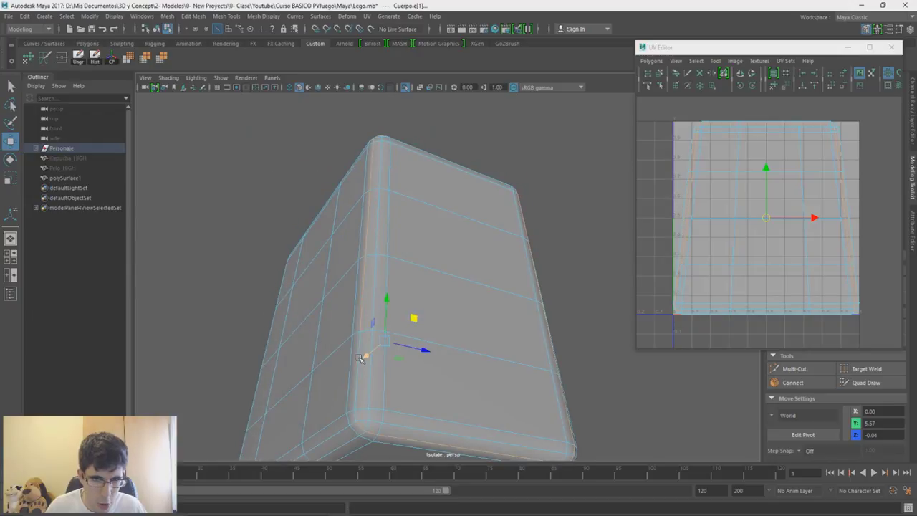
mouse_move(355, 416)
alt+mouse_down()
mouse_move(337, 323)
mouse_move(376, 216)
mouse_move(340, 272)
mouse_move(398, 308)
mouse_move(549, 352)
mouse_move(471, 395)
mouse_move(475, 404)
mouse_move(445, 287)
mouse_move(508, 264)
alt+mouse_up()
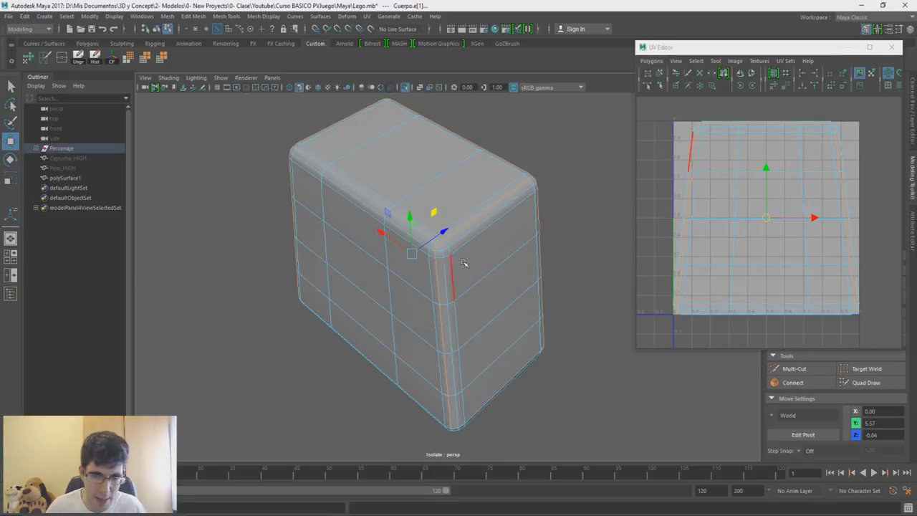
key(space)
click(545, 255)
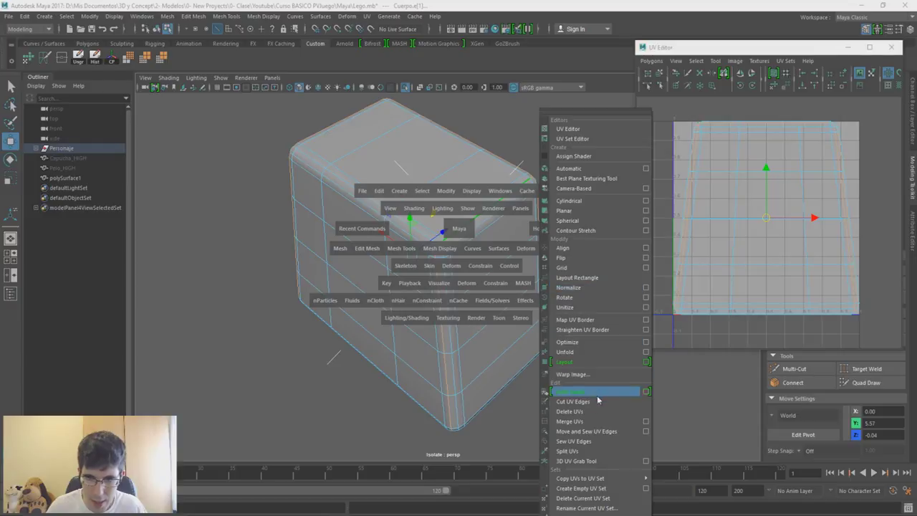
click(573, 402)
Clear the edge selection and select all of the block's faces
click(579, 222)
mouse_move(580, 223)
alt+mouse_down()
mouse_move(432, 162)
mouse_move(359, 112)
mouse_move(377, 200)
alt+mouse_up()
right_drag(377, 200, 385, 225)
click(482, 212)
key(space)
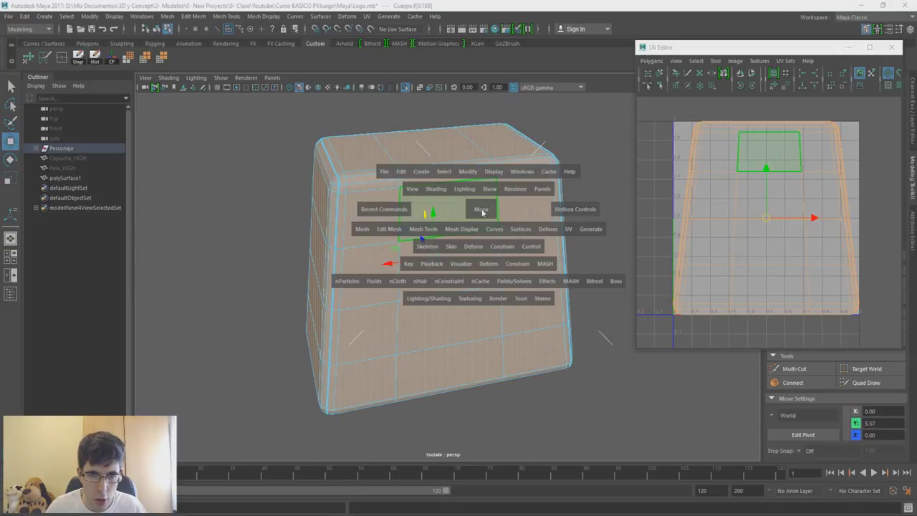
Unfold the block's UVs into a wraparound strip and two end shells, checking with the checker pattern
drag(568, 230, 609, 354)
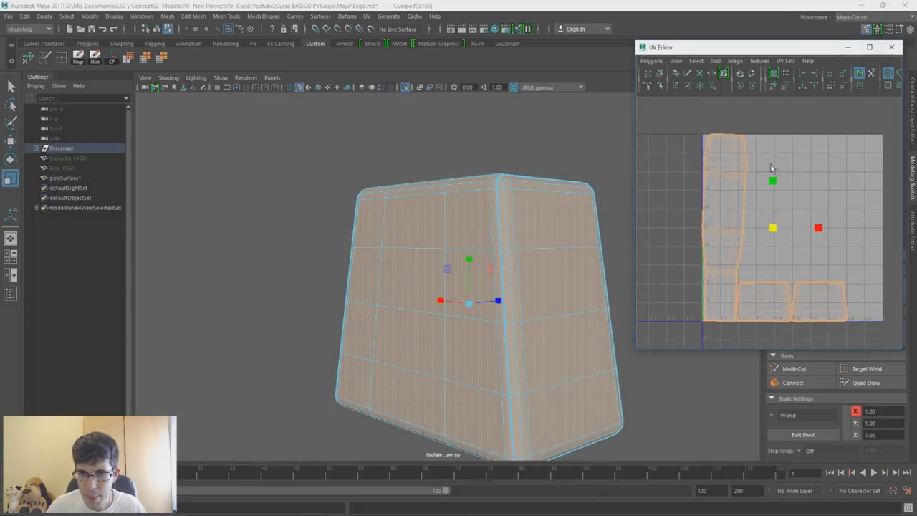
click(890, 86)
mouse_move(598, 236)
alt+mouse_down()
mouse_move(323, 274)
mouse_move(395, 256)
mouse_move(406, 286)
mouse_move(410, 236)
mouse_move(428, 240)
mouse_move(368, 276)
alt+mouse_up()
click(392, 268)
click(794, 100)
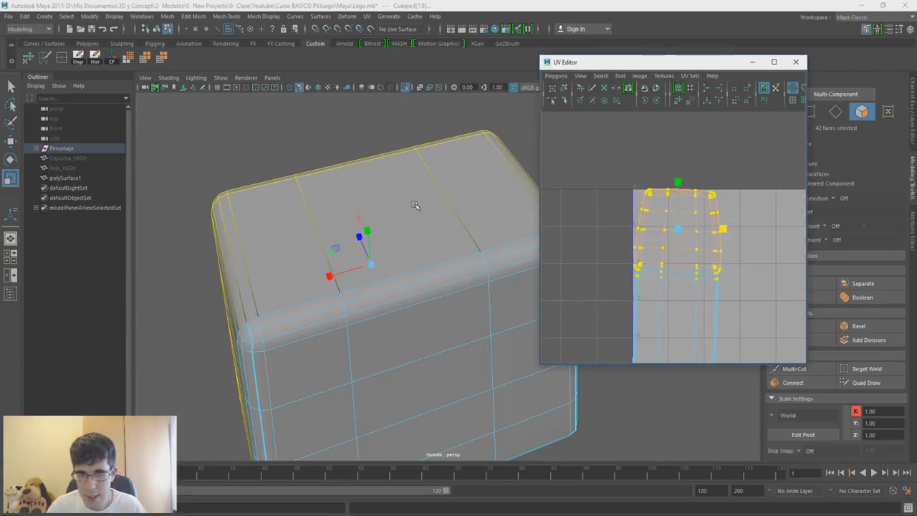
Select the lower front border edges and cut them into an extra UV seam
right_drag(354, 241, 352, 219)
click(352, 225)
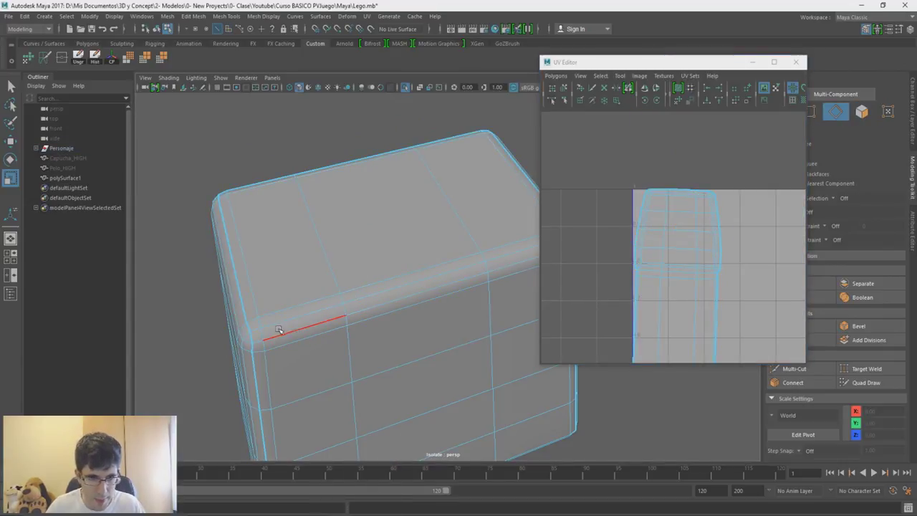
click(285, 336)
shift+click(370, 313)
alt+drag(370, 312, 379, 278)
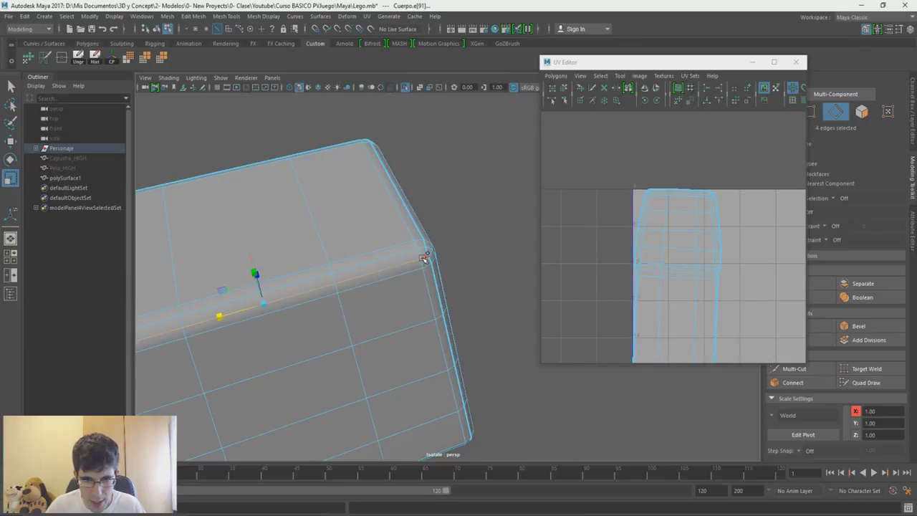
mouse_move(387, 317)
alt+mouse_down()
mouse_move(420, 248)
mouse_move(409, 294)
alt+mouse_up()
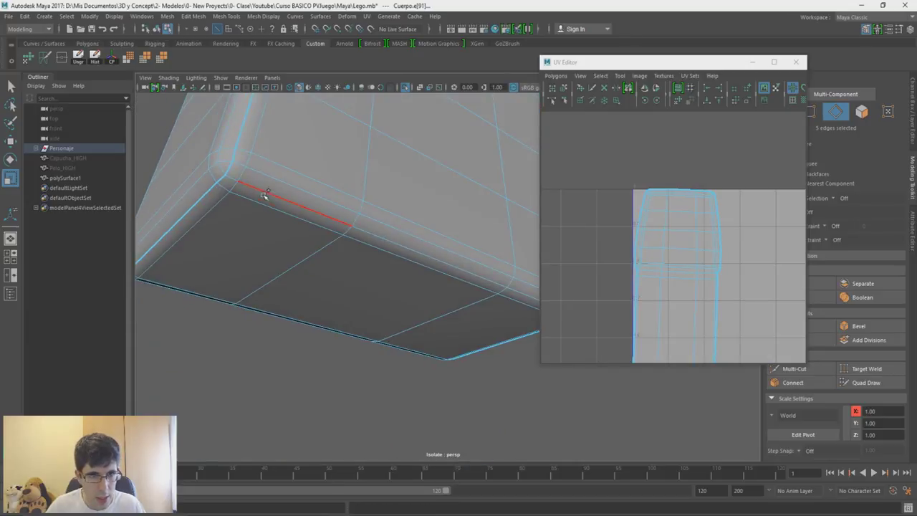
mouse_move(351, 213)
alt+mouse_down()
mouse_move(375, 237)
mouse_move(349, 300)
alt+mouse_up()
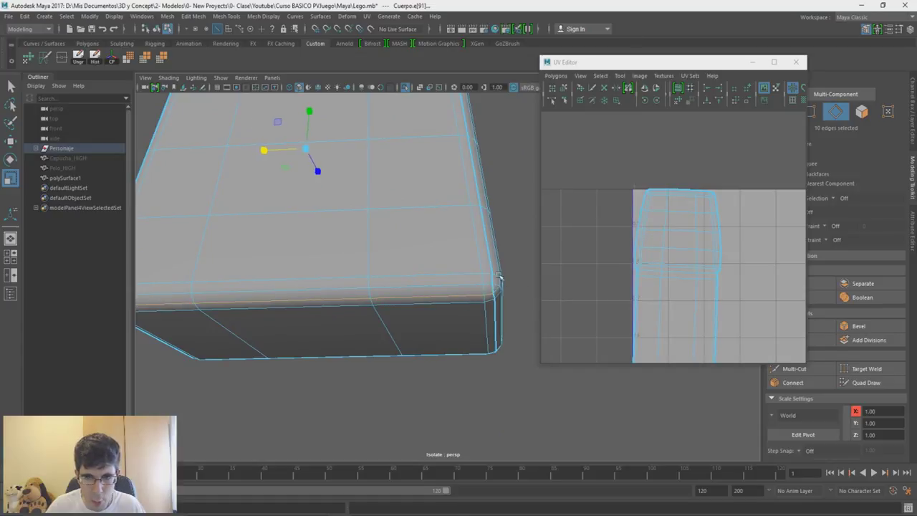
key(space)
click(464, 273)
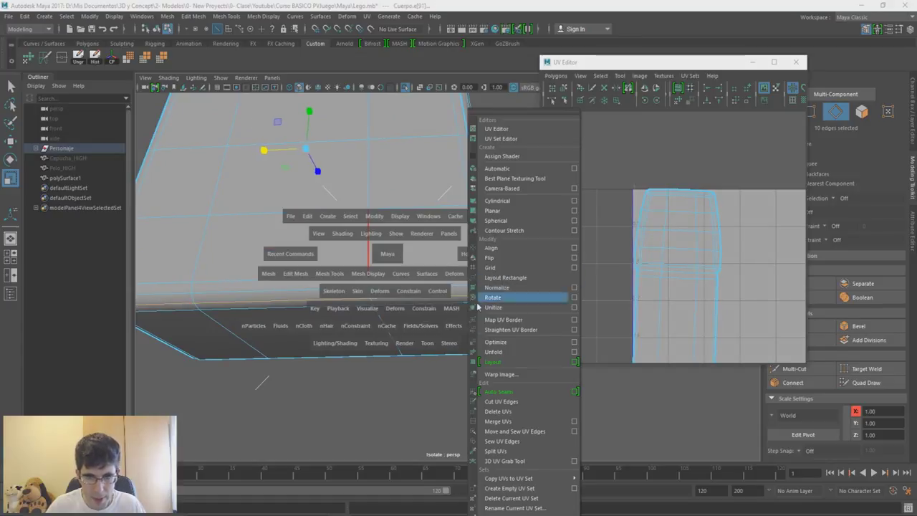
click(519, 403)
Unitize the UVs, then lay out the block's shells across the tile
key(space)
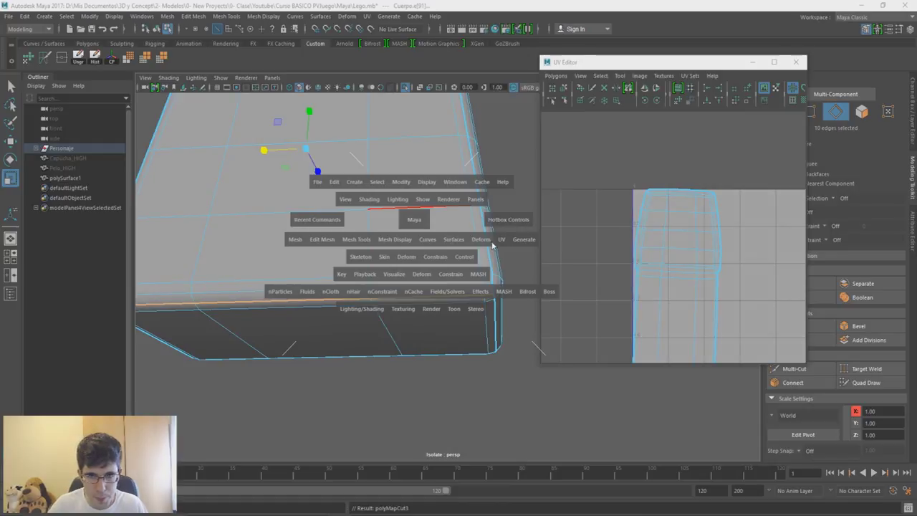
click(505, 239)
click(532, 307)
right_drag(229, 223, 254, 196)
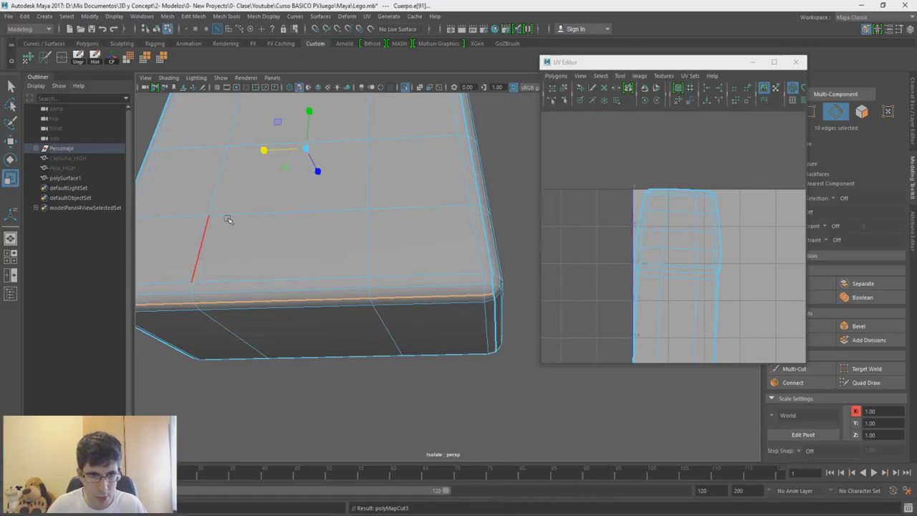
key(space)
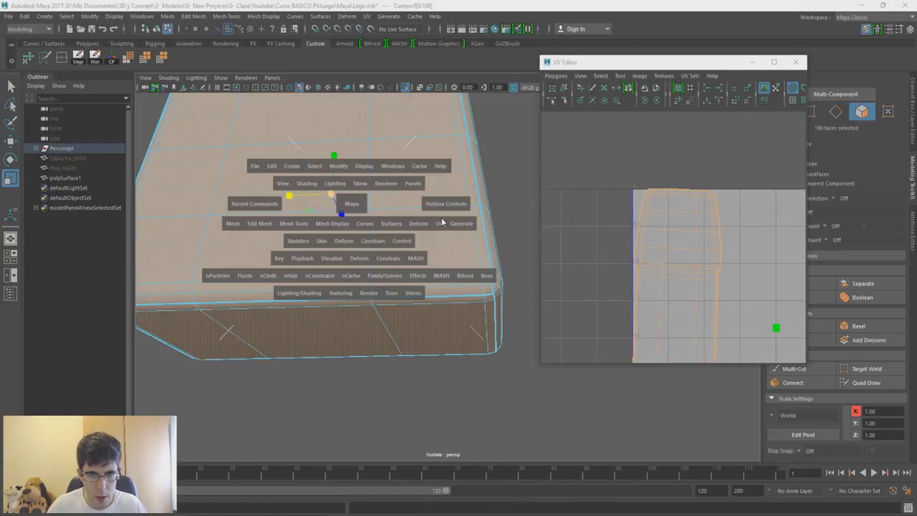
click(442, 223)
click(473, 349)
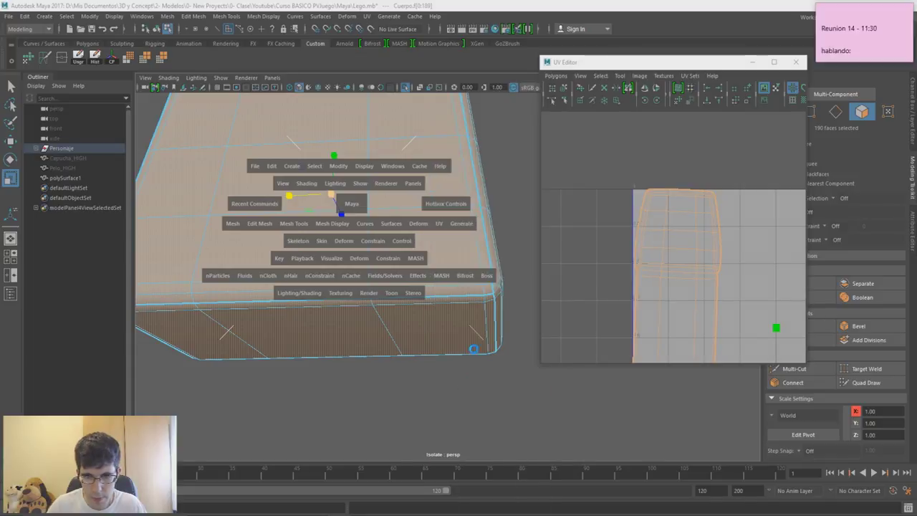
Display the checker texture on the mesh and inspect it from above
scroll(716, 292, up, 2)
scroll(716, 293, down, 3)
scroll(710, 234, up, 3)
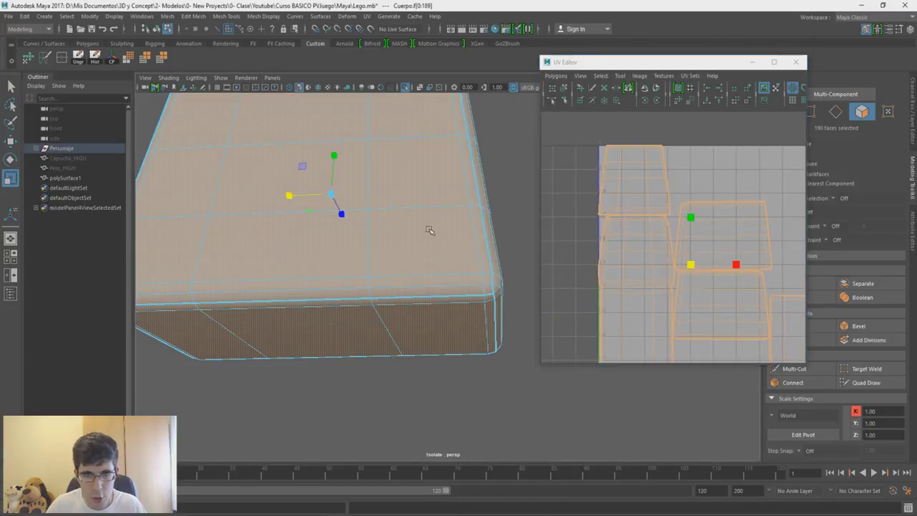
click(802, 100)
mouse_move(433, 243)
alt+mouse_down()
mouse_move(395, 254)
mouse_move(406, 240)
mouse_move(396, 284)
mouse_move(372, 217)
alt+mouse_up()
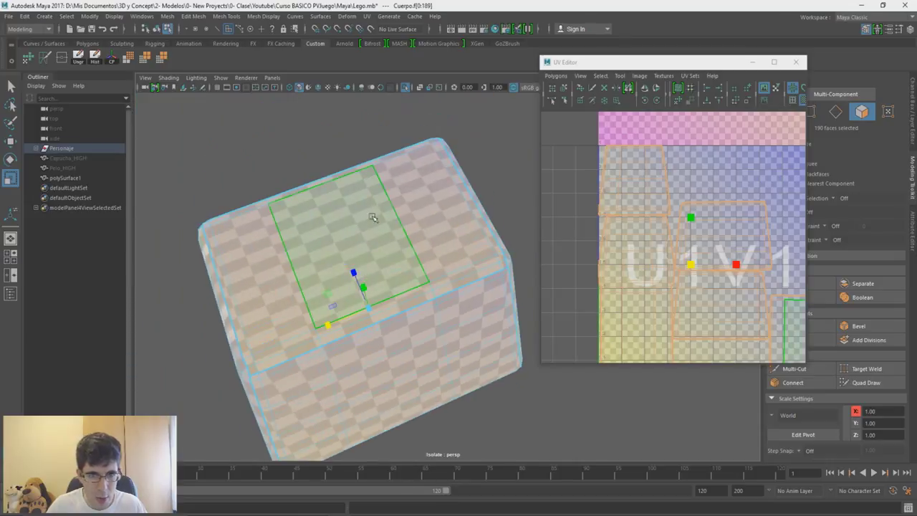
Shift the box-top UV shell right, then down into the tile below the main square
scroll(721, 258, up, 2)
scroll(738, 257, up, 1)
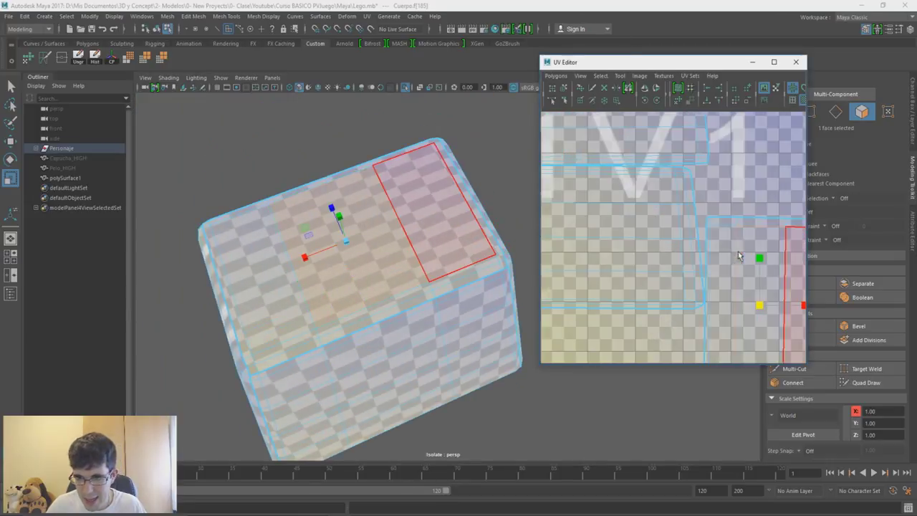
click(744, 277)
alt+middle_drag(743, 277, 707, 253)
mouse_move(430, 272)
alt+mouse_down()
mouse_move(365, 287)
mouse_move(504, 291)
alt+mouse_up()
drag(774, 287, 834, 285)
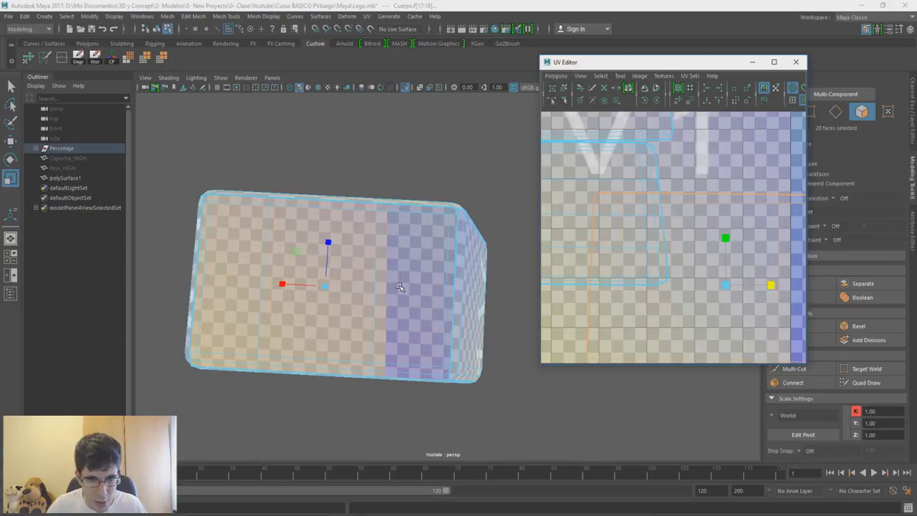
scroll(402, 283, up, 3)
scroll(727, 256, down, 3)
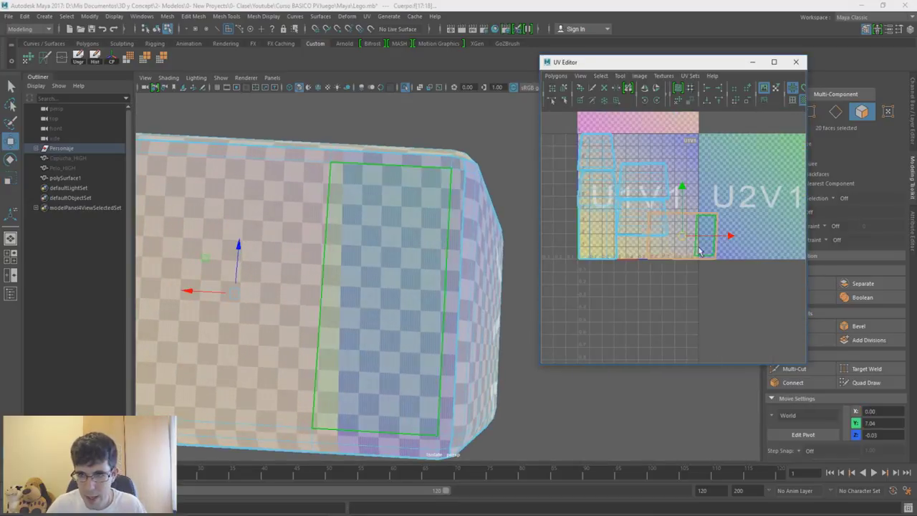
drag(676, 235, 676, 289)
Move the 32-face corner shell upward, undoing a move that overshot to the top
scroll(323, 253, up, 3)
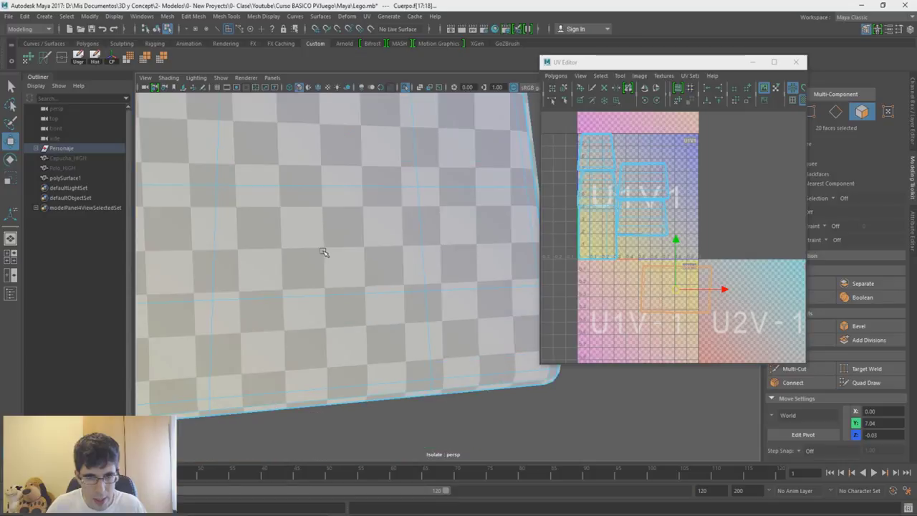
scroll(322, 252, down, 2)
mouse_move(346, 184)
alt+mouse_down()
mouse_move(348, 205)
mouse_move(385, 225)
alt+mouse_up()
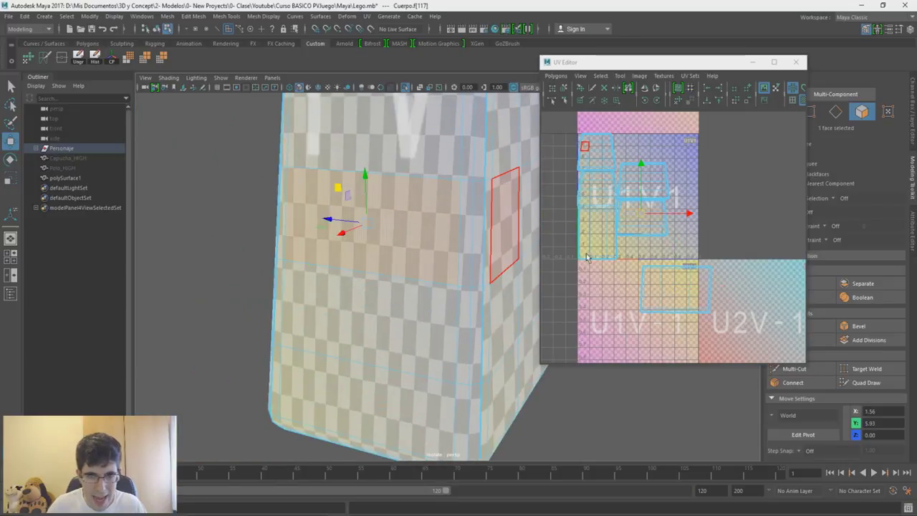
click(656, 225)
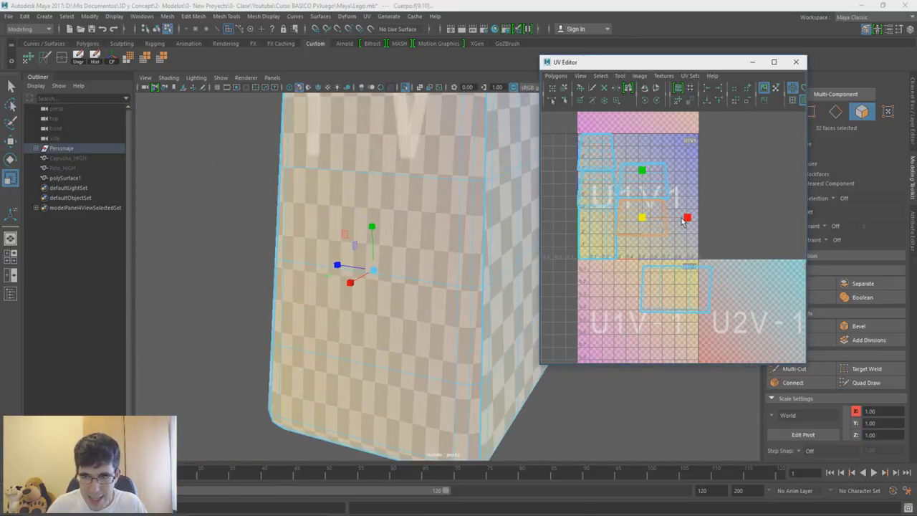
drag(653, 225, 654, 179)
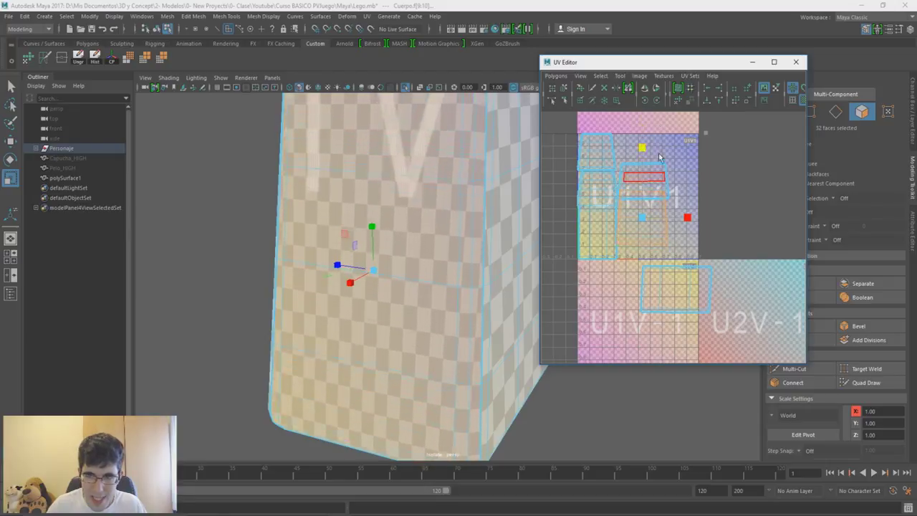
scroll(630, 219, up, 5)
scroll(764, 261, up, 3)
scroll(764, 260, down, 5)
drag(609, 211, 600, 116)
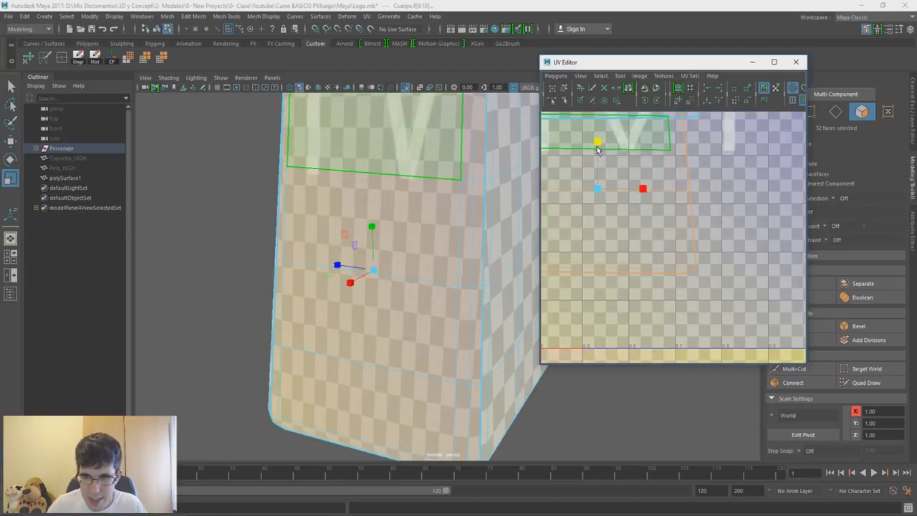
key(ctrl+z)
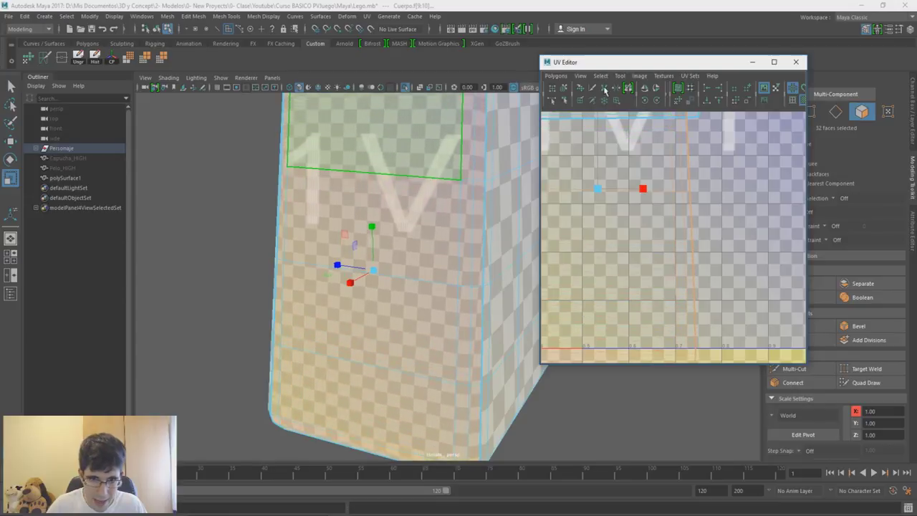
Select a single box face and bring its UV shell into view in the layout
scroll(373, 252, down, 3)
mouse_move(373, 251)
alt+mouse_down()
mouse_move(399, 277)
mouse_move(395, 253)
alt+mouse_up()
scroll(384, 289, up, 3)
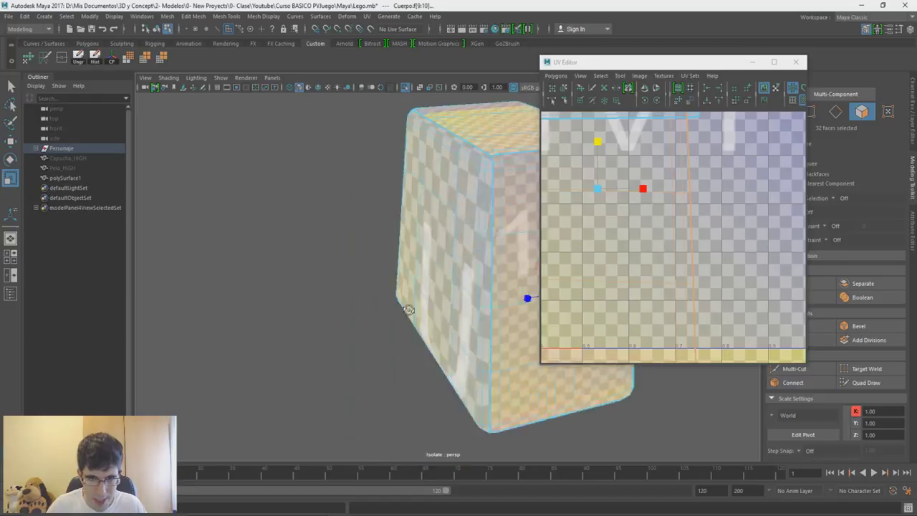
alt+drag(385, 289, 435, 286)
alt+drag(444, 220, 318, 161)
click(325, 243)
scroll(682, 253, down, 3)
scroll(581, 259, up, 3)
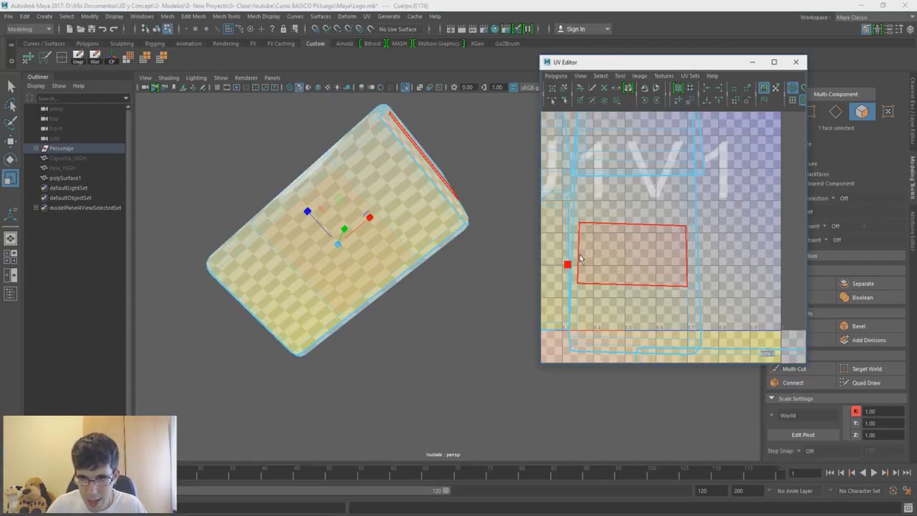
alt+middle_drag(581, 258, 666, 267)
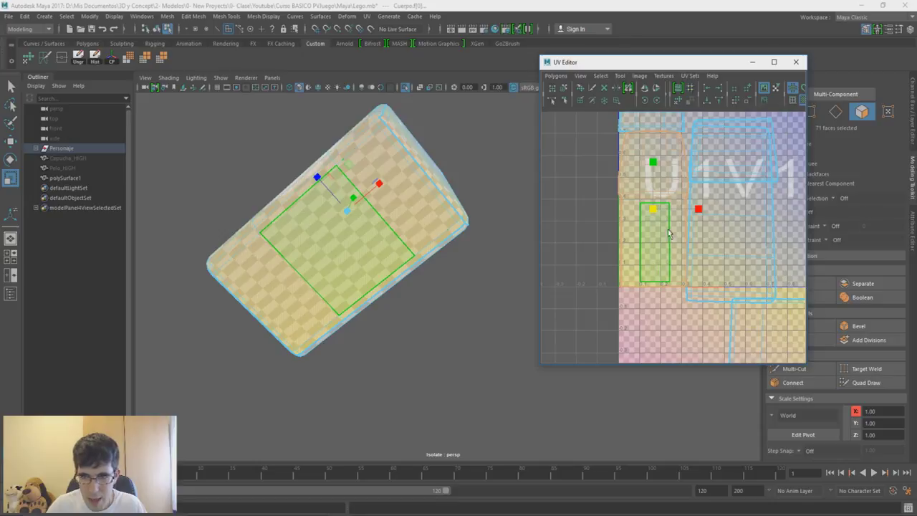
mouse_move(337, 215)
alt+mouse_down()
mouse_move(380, 208)
mouse_move(371, 243)
mouse_move(430, 215)
alt+mouse_up()
scroll(368, 204, up, 3)
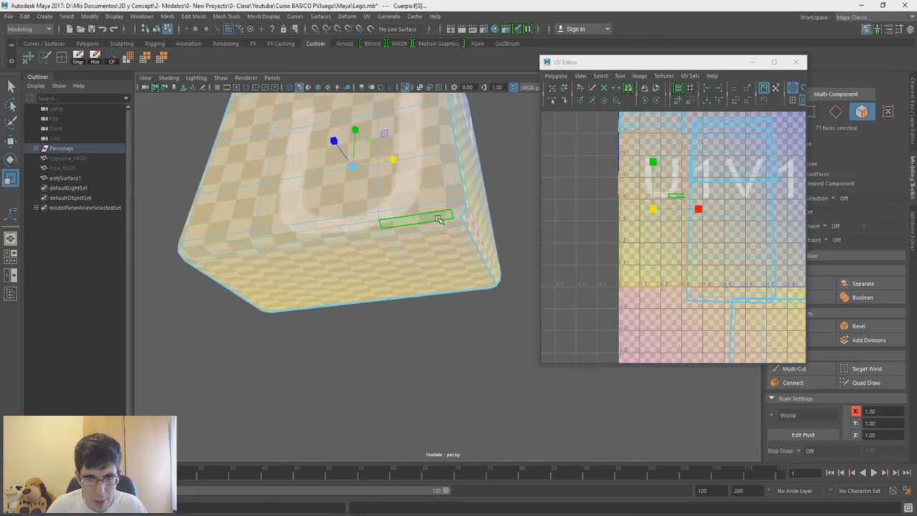
Select the box's bottom edges and cut UVs along them
right_drag(436, 215, 436, 190)
click(450, 224)
click(437, 220)
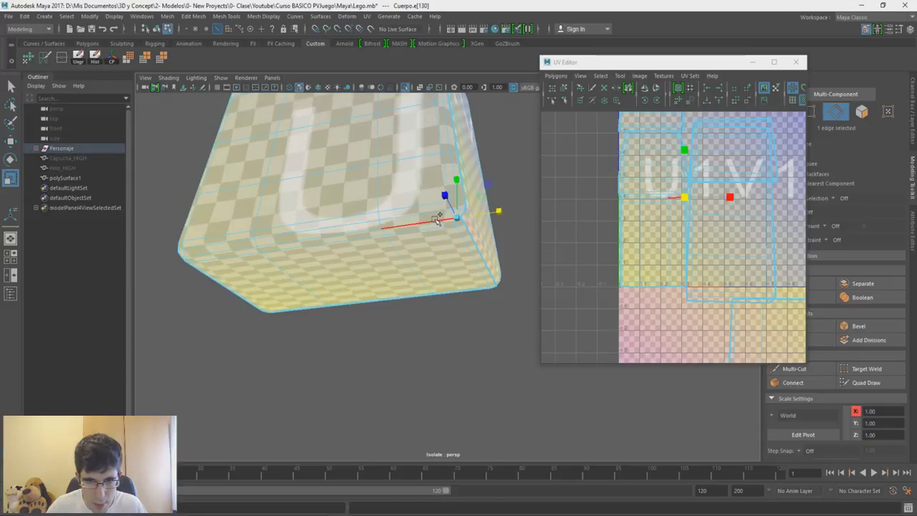
mouse_move(244, 248)
alt+mouse_down()
mouse_move(336, 246)
mouse_move(329, 230)
alt+mouse_up()
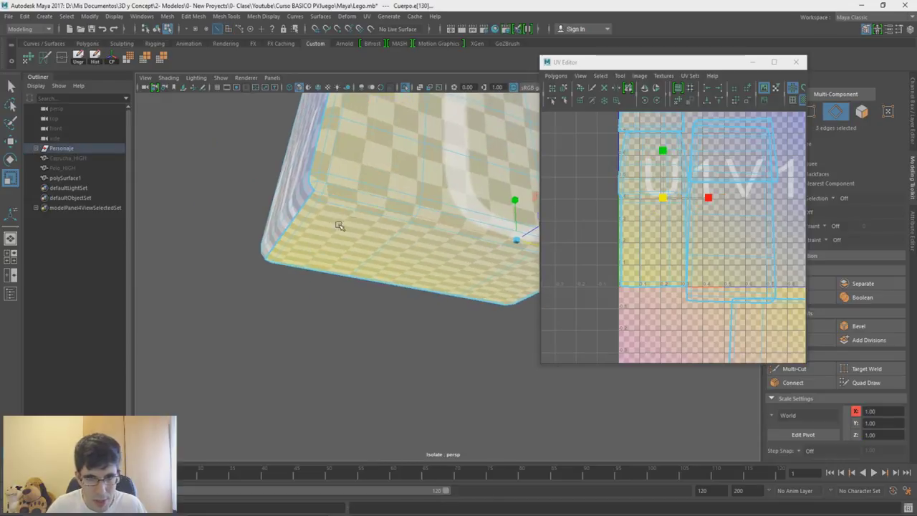
click(330, 199)
shift+click(321, 190)
key(space)
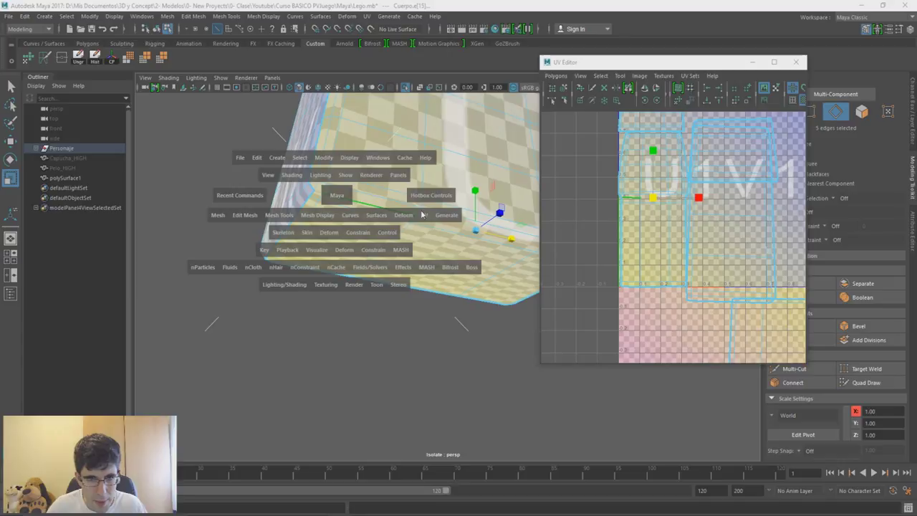
drag(420, 216, 459, 396)
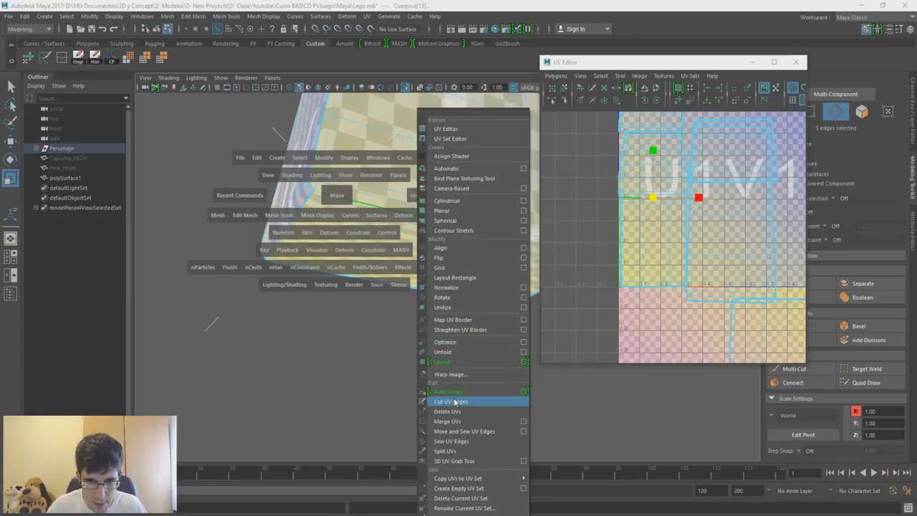
Select the freed 15-face shell and shift it slightly to the right
right_drag(666, 232, 667, 256)
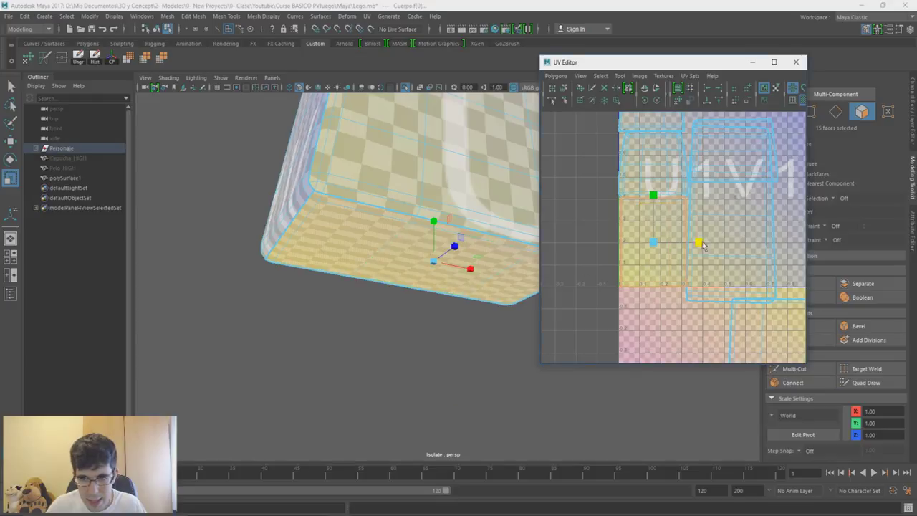
drag(699, 244, 687, 271)
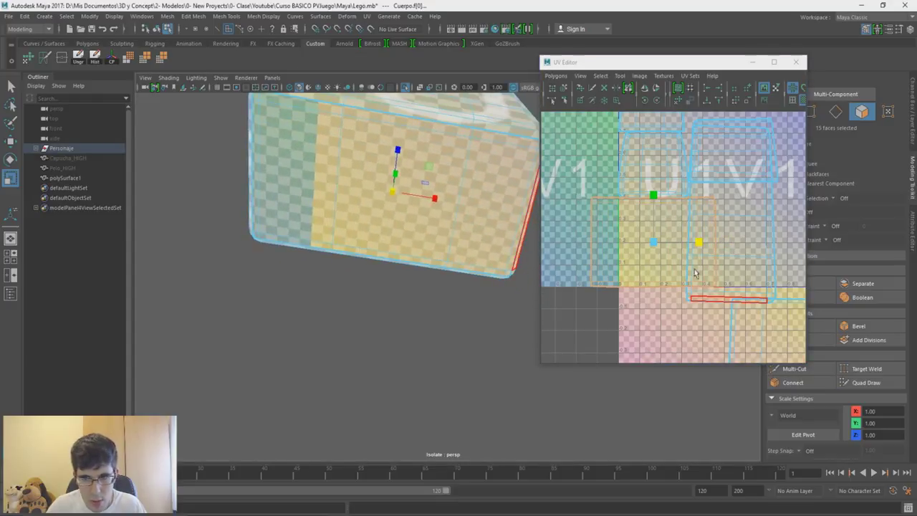
drag(700, 247, 709, 248)
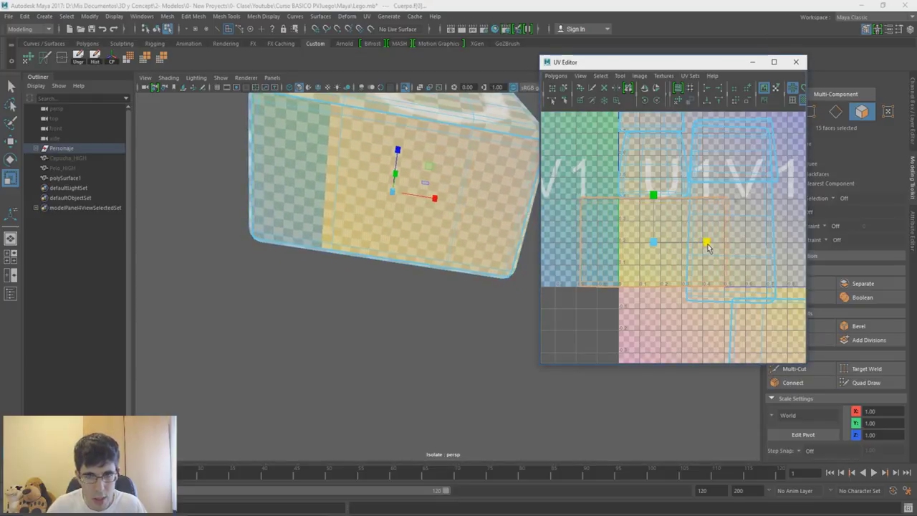
alt+drag(430, 200, 343, 165)
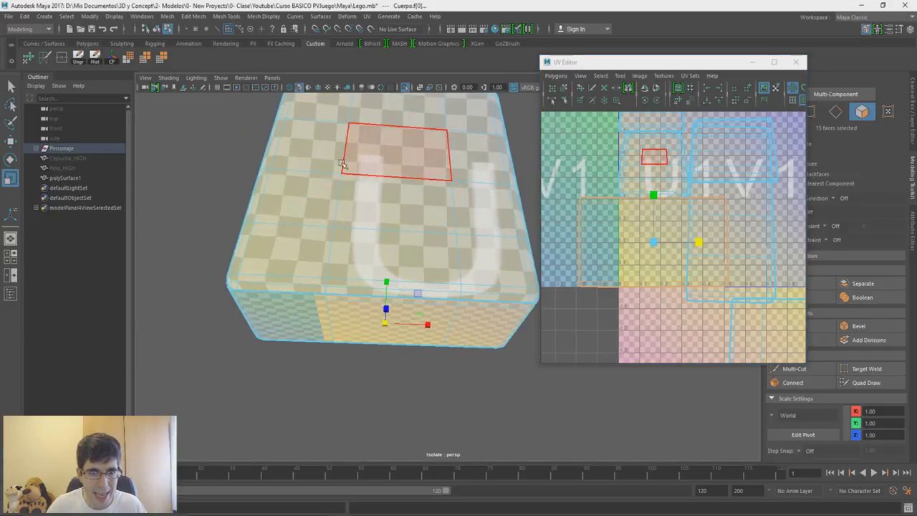
Reshape the 12-face side shell into a tall rectangular strip
mouse_move(430, 178)
alt+mouse_down()
mouse_move(313, 277)
mouse_move(418, 229)
alt+mouse_up()
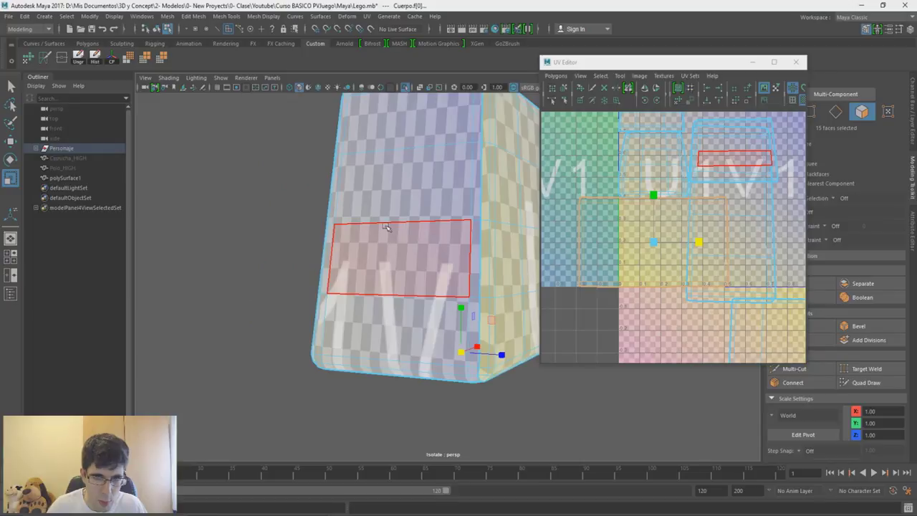
click(385, 227)
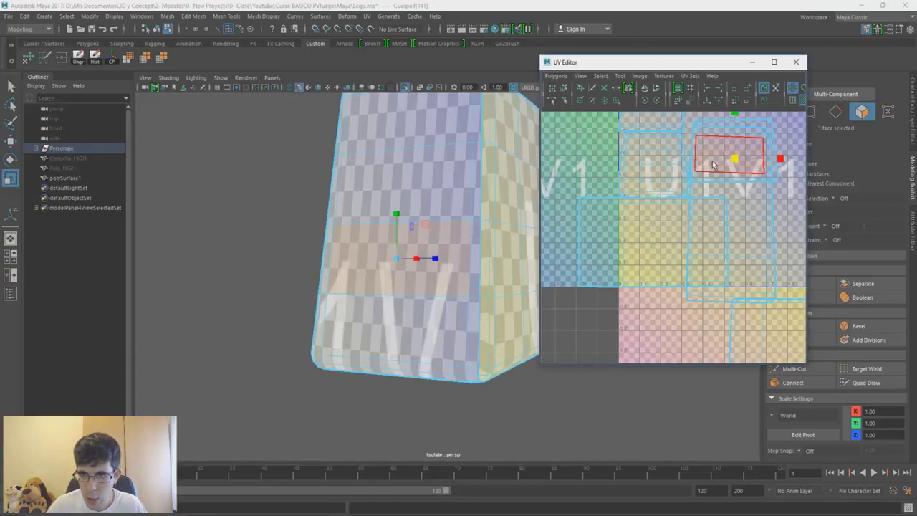
drag(713, 165, 759, 208)
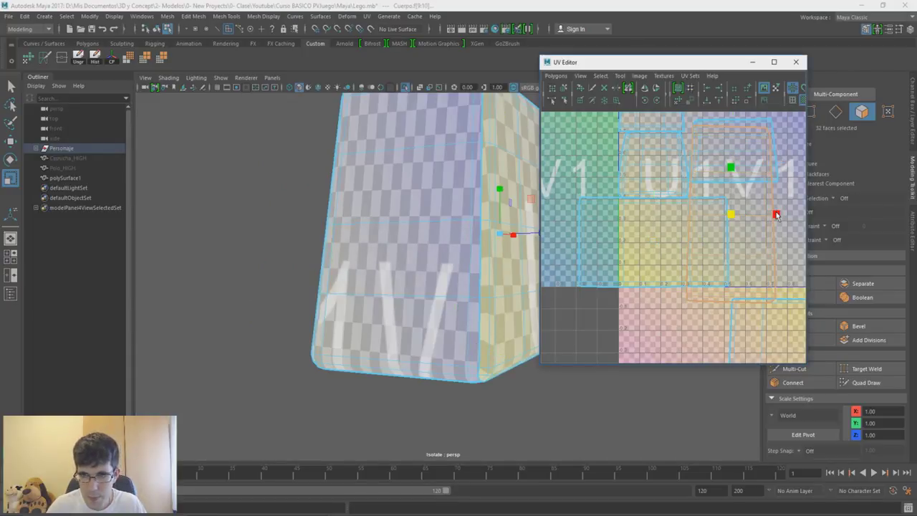
drag(780, 221, 773, 156)
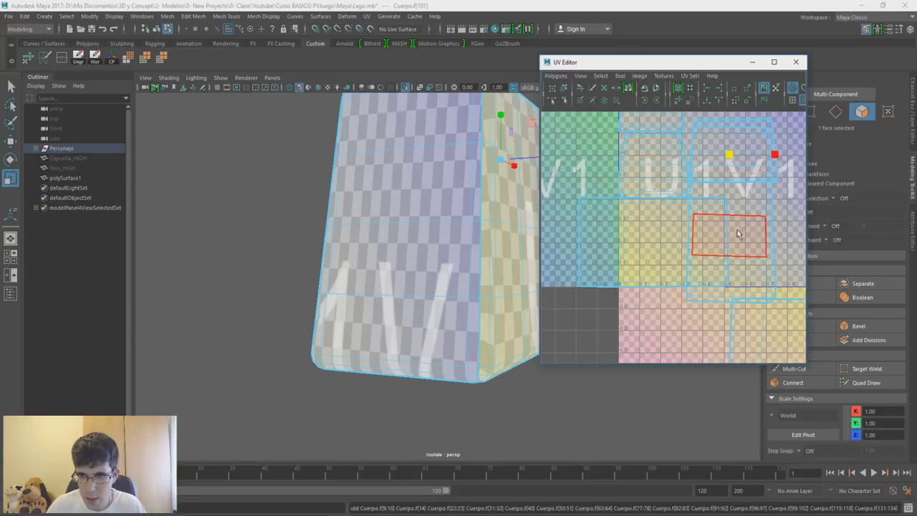
drag(772, 157, 778, 149)
alt+middle_drag(778, 149, 714, 190)
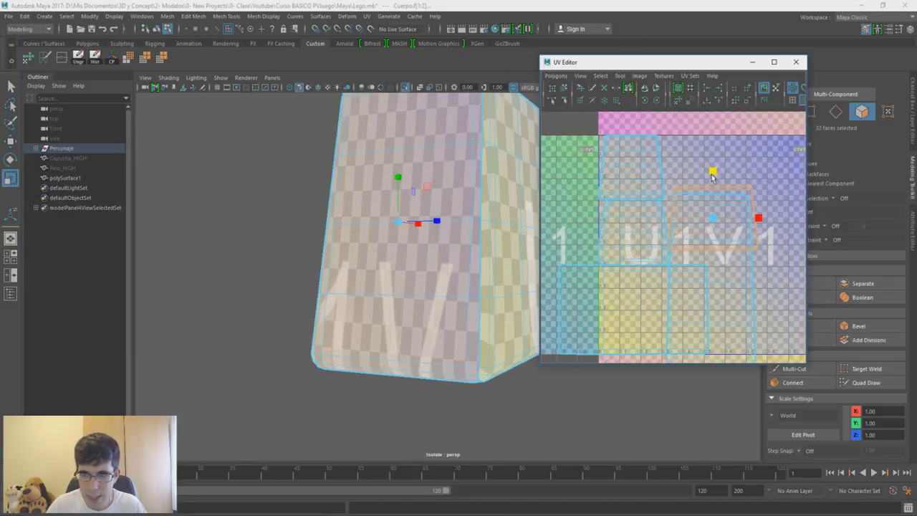
drag(714, 173, 713, 123)
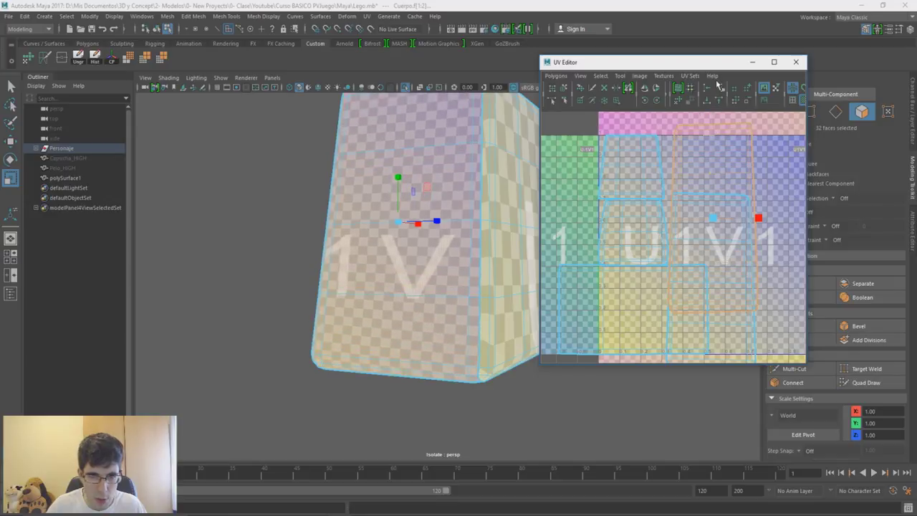
Reposition a body UV shell up to the top of the tile
mouse_move(401, 215)
alt+mouse_down()
mouse_move(459, 244)
mouse_move(453, 221)
mouse_move(434, 209)
mouse_move(389, 258)
alt+mouse_up()
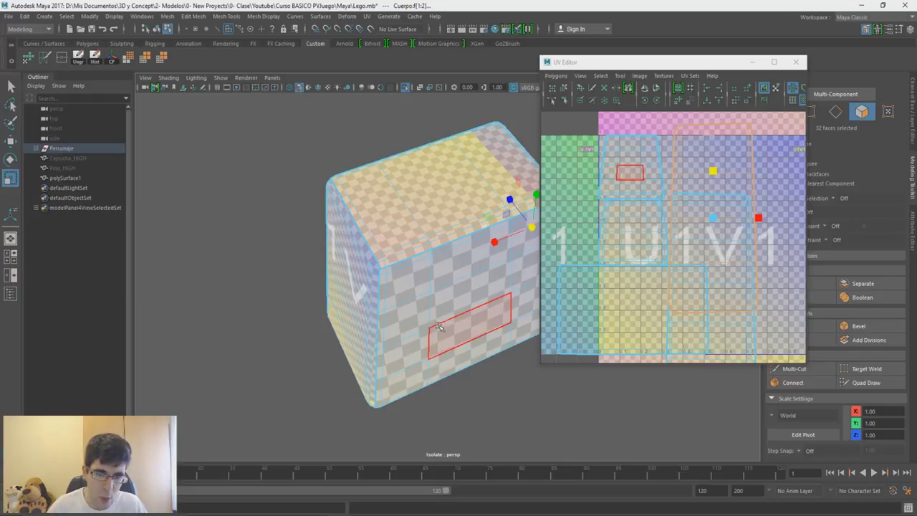
scroll(643, 277, up, 1)
scroll(686, 167, down, 3)
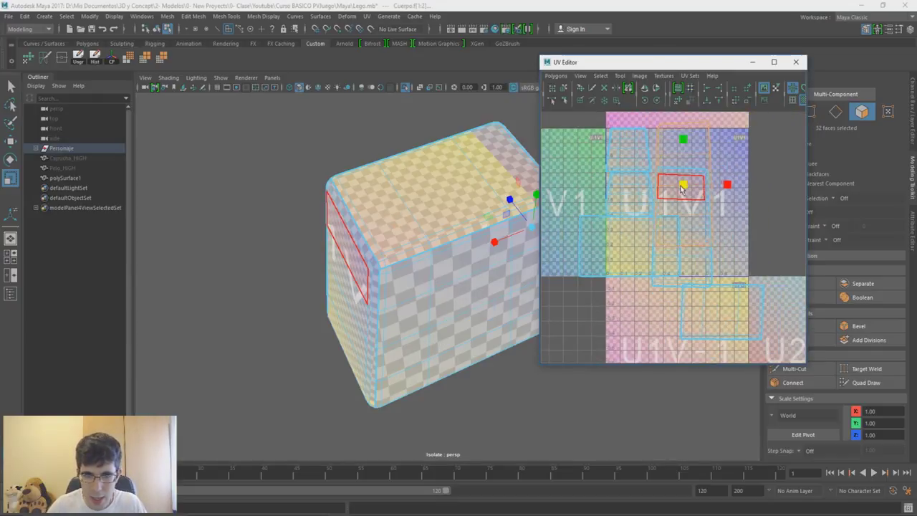
mouse_move(449, 273)
alt+mouse_down()
mouse_move(420, 240)
mouse_move(289, 272)
alt+mouse_up()
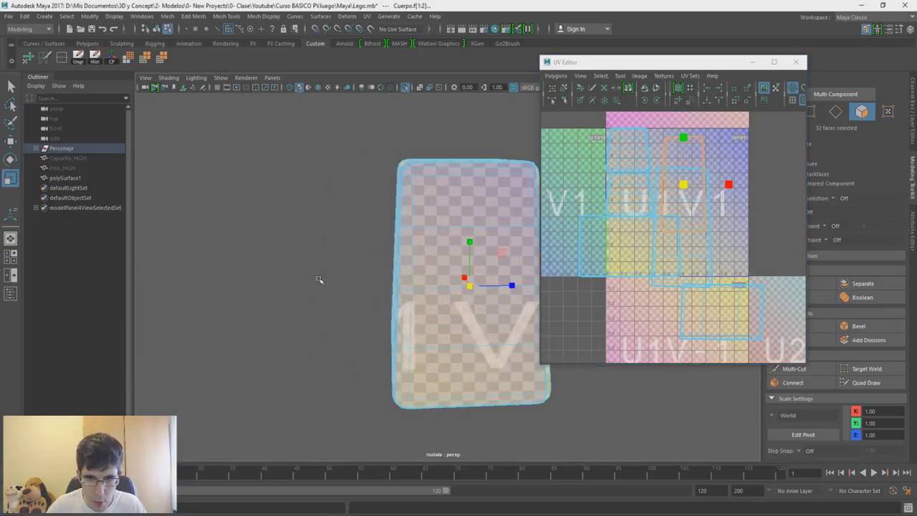
mouse_move(684, 185)
mouse_down()
mouse_move(686, 138)
mouse_move(690, 152)
mouse_up()
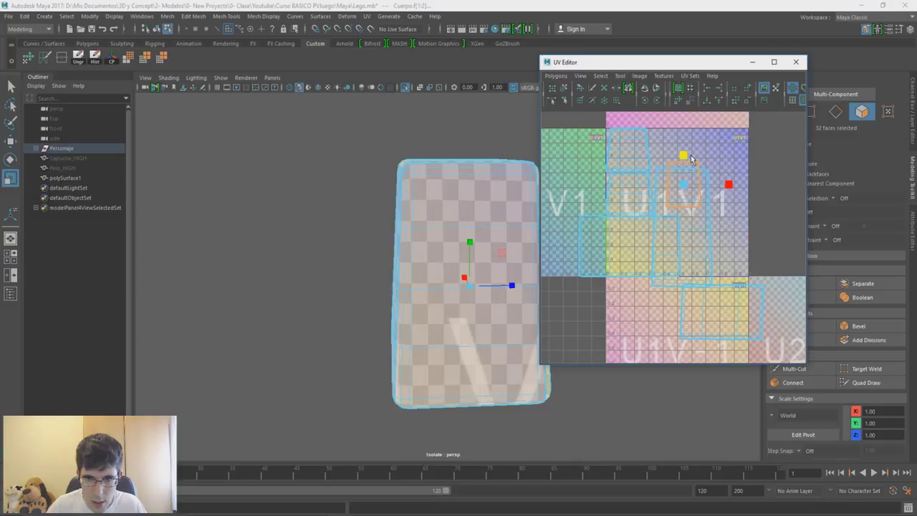
drag(685, 195, 677, 192)
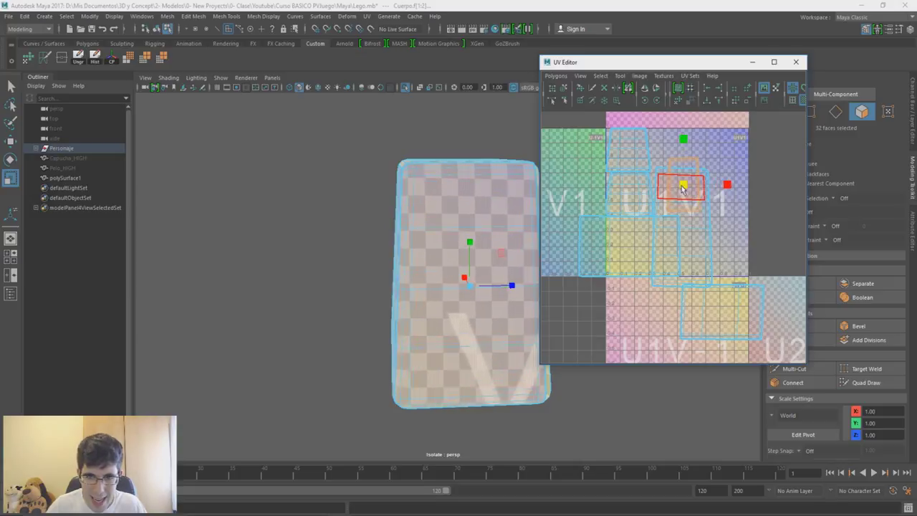
alt+drag(458, 236, 420, 262)
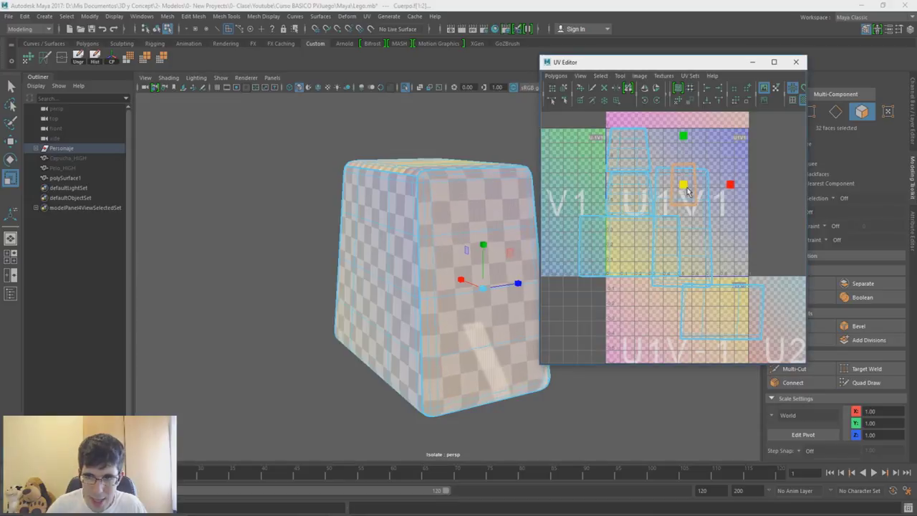
key(w)
drag(684, 188, 687, 136)
Shrink the bottom face's UV shell and the top's 20-face shell
mouse_move(373, 293)
alt+mouse_down()
mouse_move(453, 228)
mouse_move(437, 274)
alt+mouse_up()
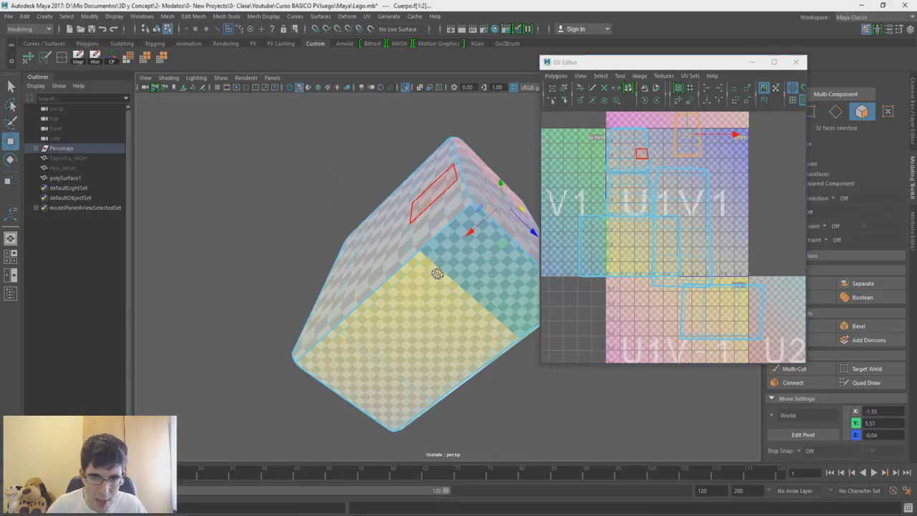
click(444, 304)
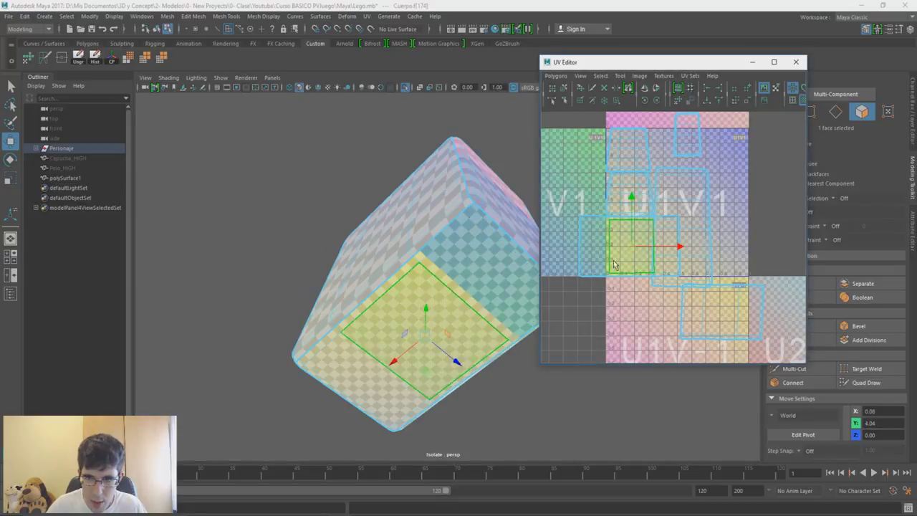
drag(630, 250, 605, 263)
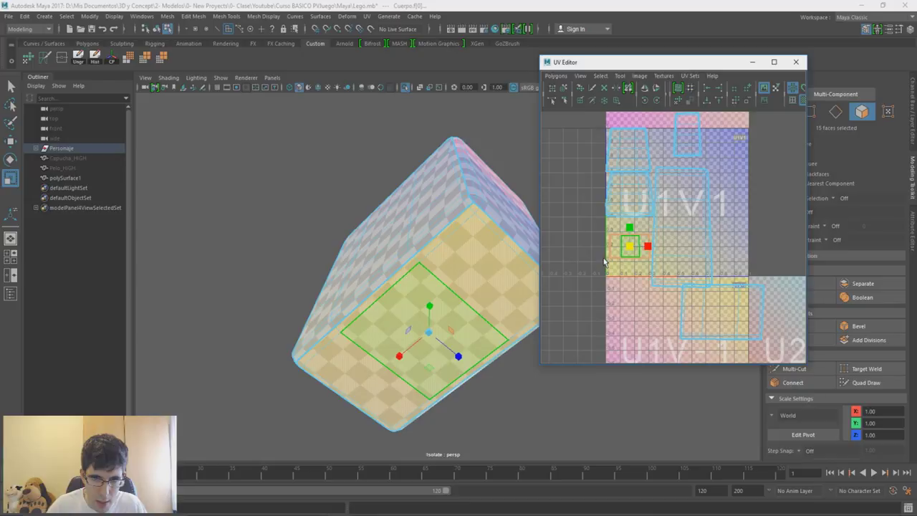
alt+drag(516, 273, 397, 288)
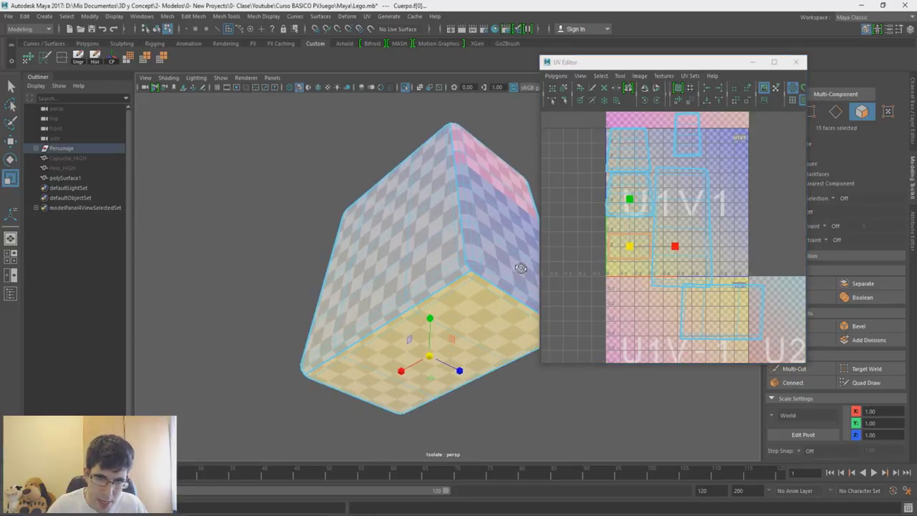
click(397, 289)
double_click(626, 197)
mouse_move(419, 247)
alt+mouse_down()
mouse_move(452, 288)
mouse_move(417, 231)
alt+mouse_up()
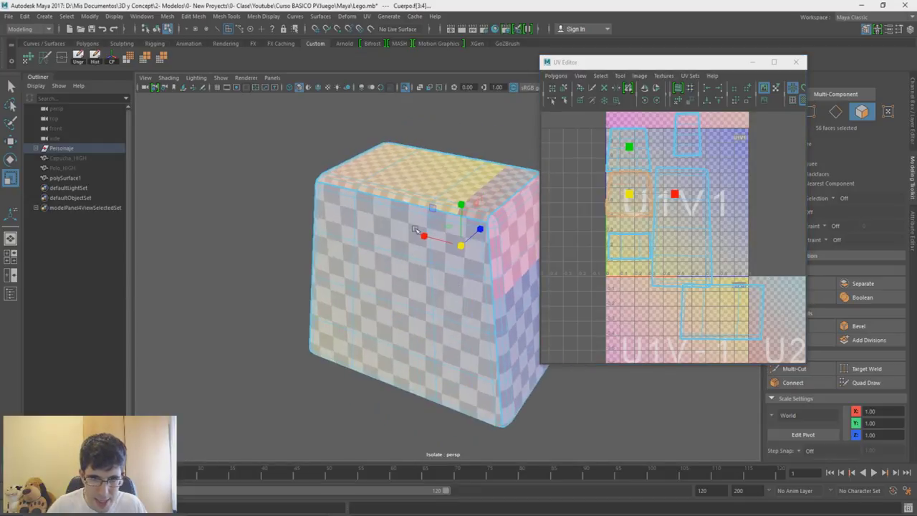
double_click(700, 323)
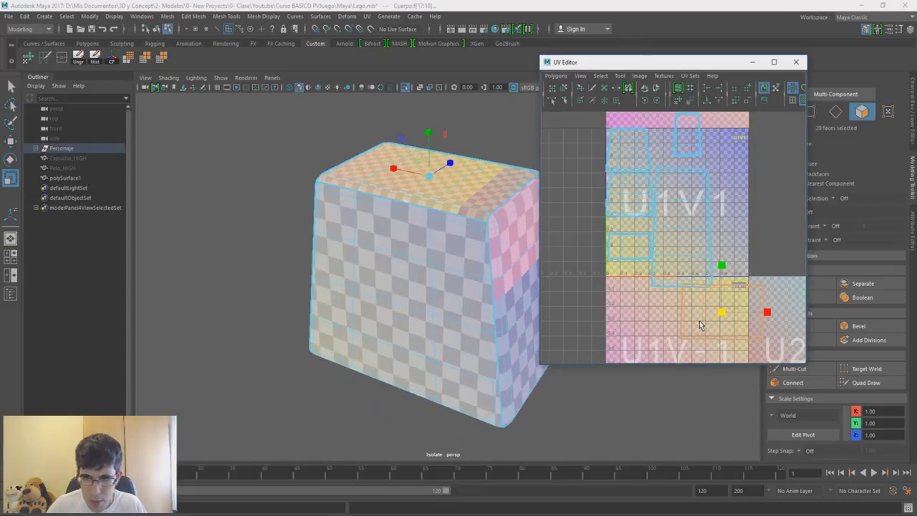
drag(723, 316, 692, 322)
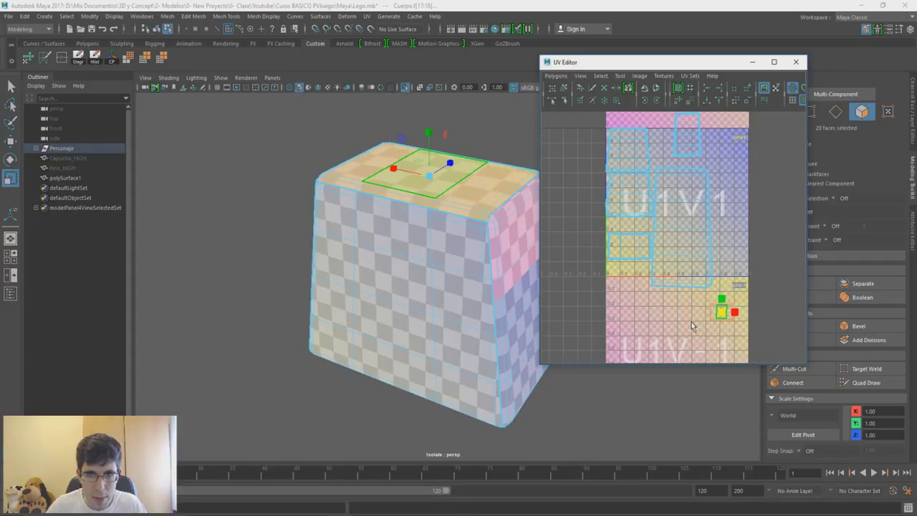
Scale down the 32-face front UV shell inside the main tile
mouse_move(340, 276)
alt+mouse_down()
mouse_move(318, 282)
mouse_move(289, 272)
mouse_move(435, 254)
alt+mouse_up()
click(435, 254)
double_click(695, 208)
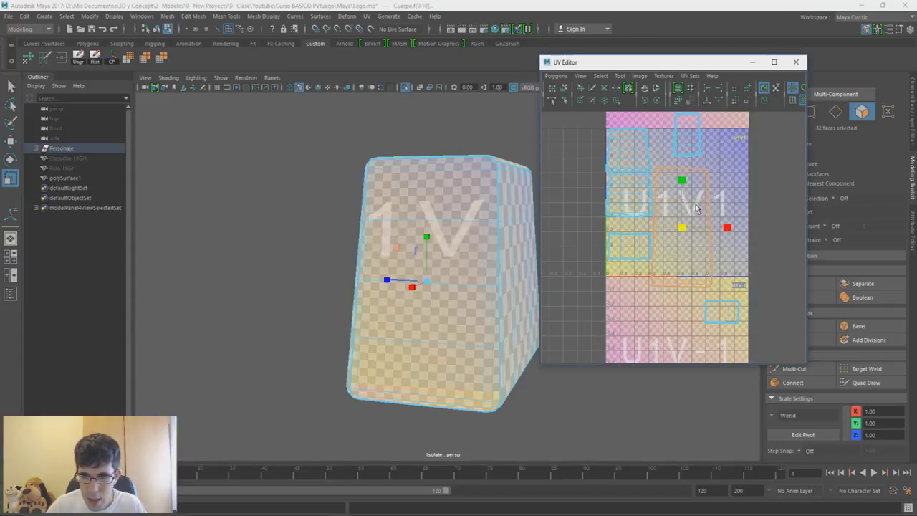
mouse_move(687, 221)
mouse_down()
mouse_move(693, 231)
mouse_move(652, 242)
mouse_move(660, 246)
mouse_up()
mouse_move(430, 276)
alt+mouse_down()
mouse_move(408, 275)
mouse_move(488, 268)
mouse_move(536, 246)
mouse_move(475, 236)
mouse_move(371, 265)
mouse_move(272, 274)
mouse_move(217, 303)
mouse_move(154, 293)
mouse_move(303, 293)
alt+mouse_up()
scroll(617, 247, down, 2)
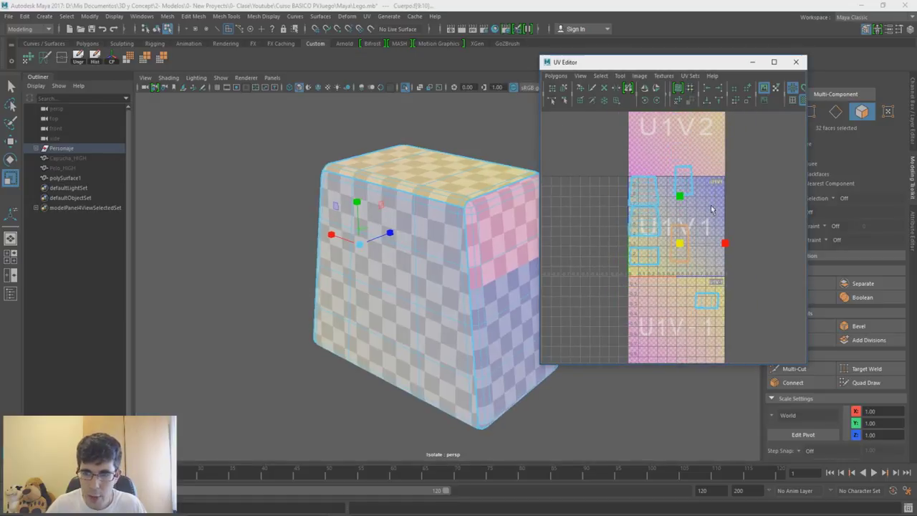
Hide the checker display and move all body UV shells right of the 0–1 tile
click(797, 110)
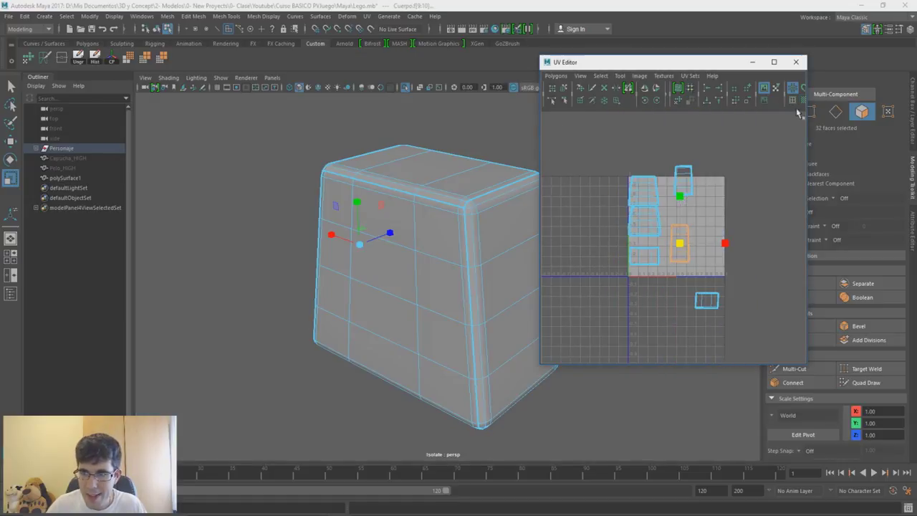
click(706, 299)
key(w)
click(669, 242)
click(684, 182)
click(614, 188)
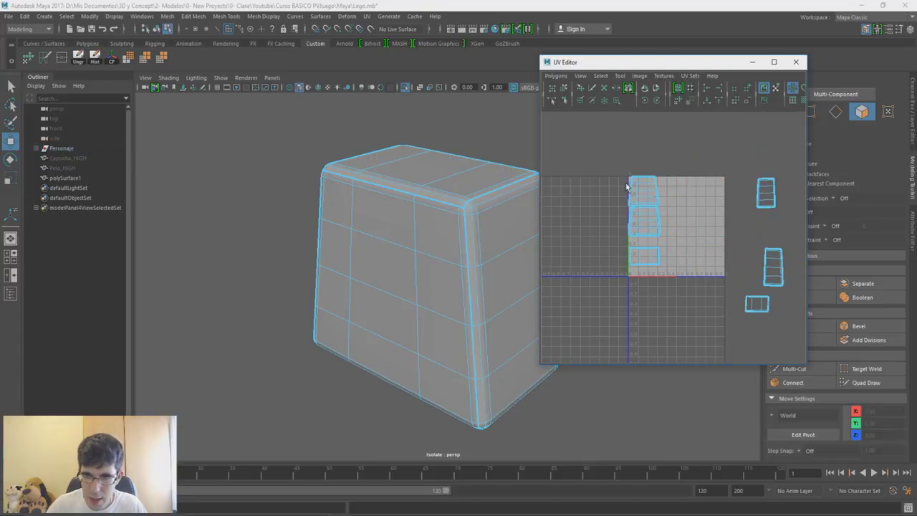
drag(607, 290, 607, 289)
drag(645, 228, 795, 247)
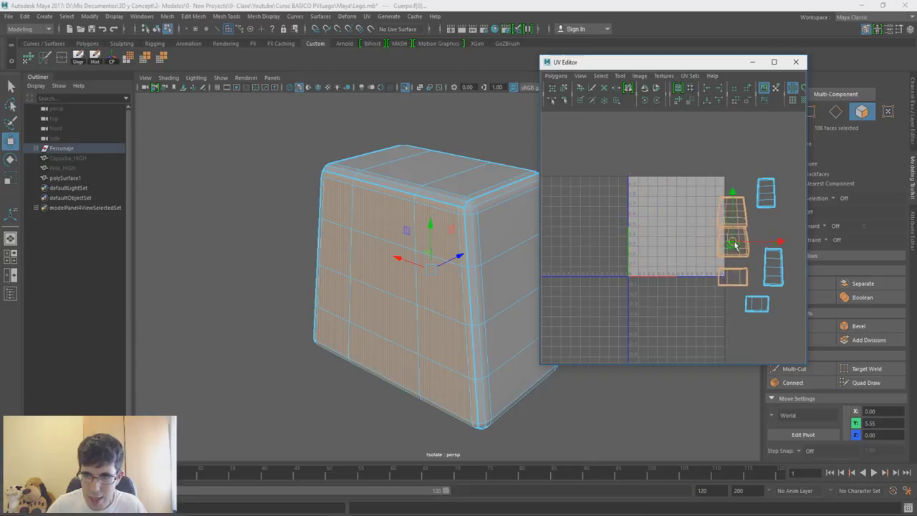
Reframe the UV view on the moved shells, clear the selection, and close the UV Editor
alt+middle_drag(660, 233, 591, 227)
scroll(612, 230, down, 1)
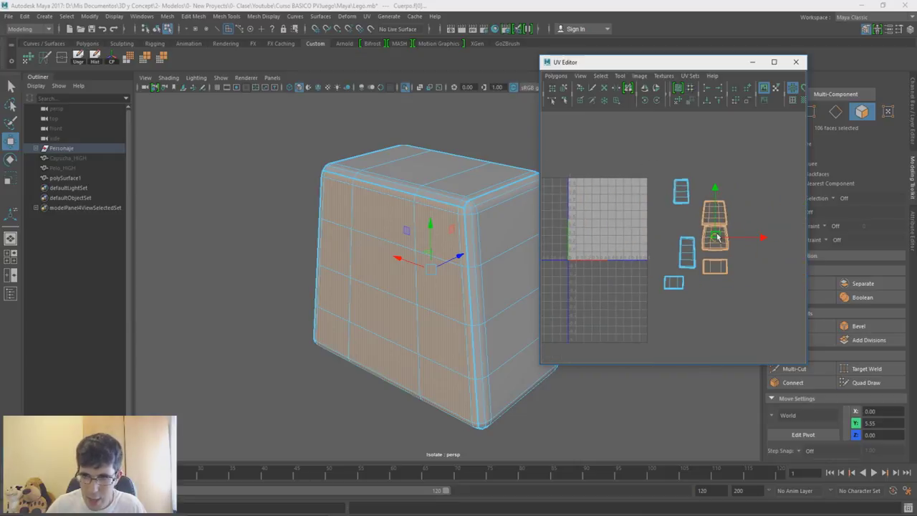
click(725, 228)
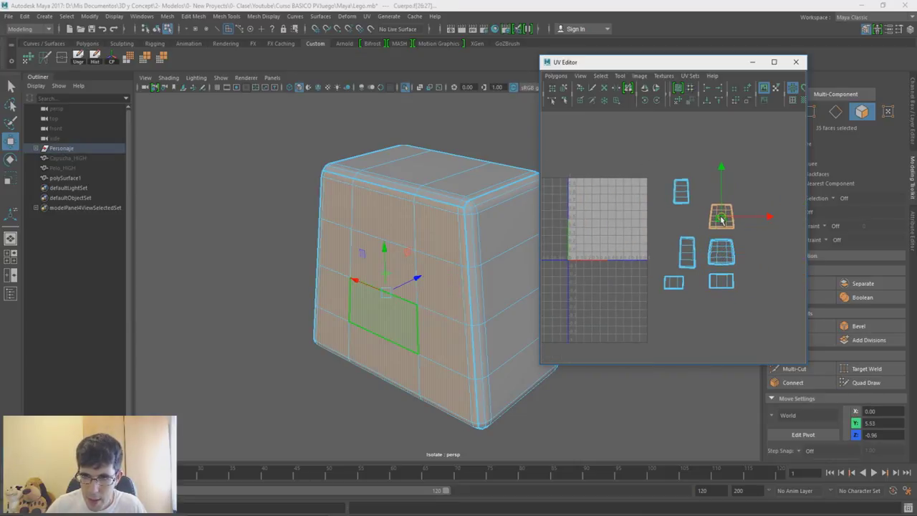
click(607, 258)
alt+middle_drag(607, 258, 632, 258)
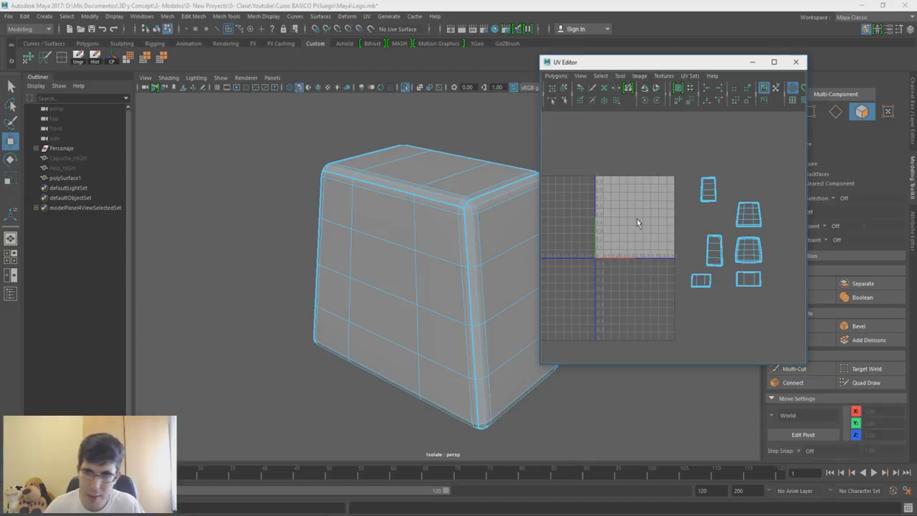
click(797, 63)
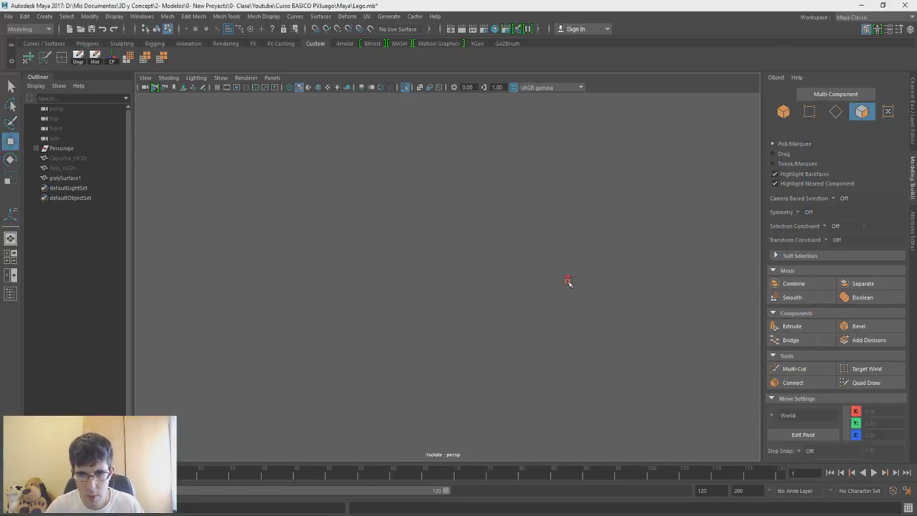
Give the arms a planar UV projection and unfold them into two shells
right_click(584, 187)
shift+right_click(523, 203)
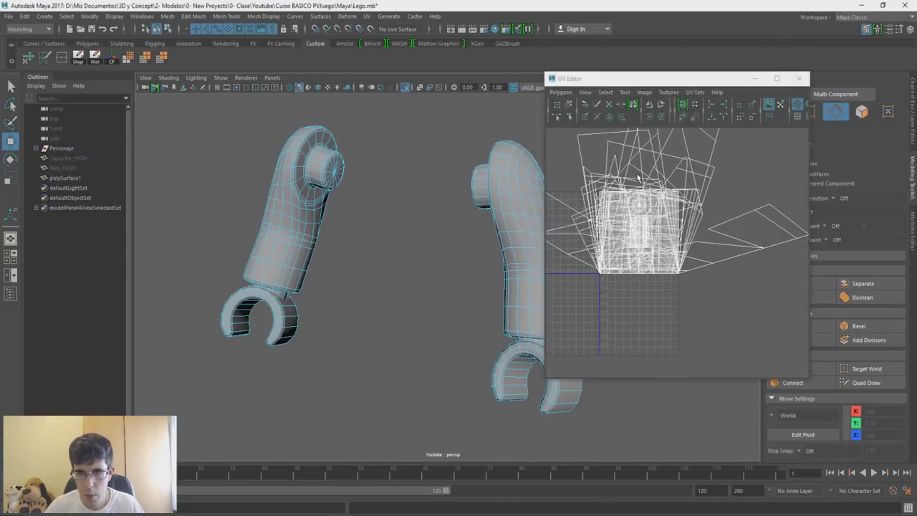
shift+right_click(412, 204)
click(513, 216)
shift+right_click(483, 207)
click(463, 205)
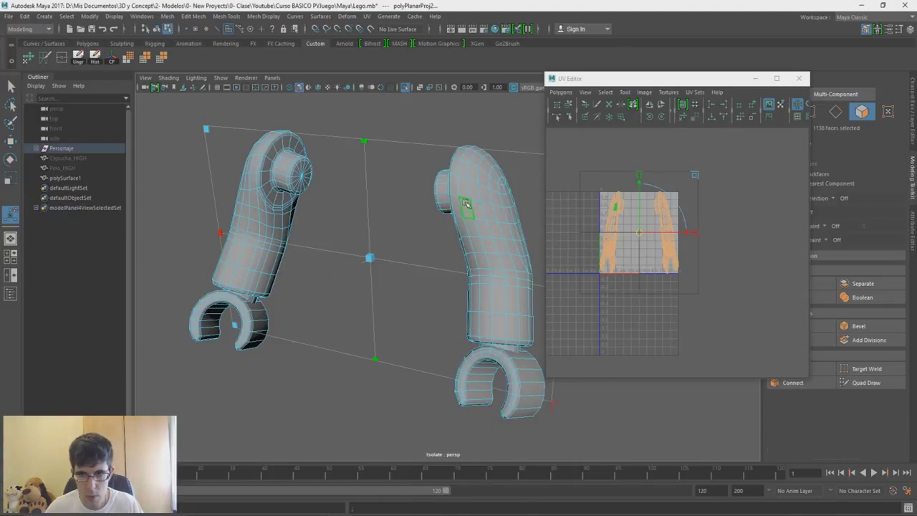
scroll(437, 197, up, 5)
Select the edge loop around the arm's knob and review the Move tool settings
double_click(444, 180)
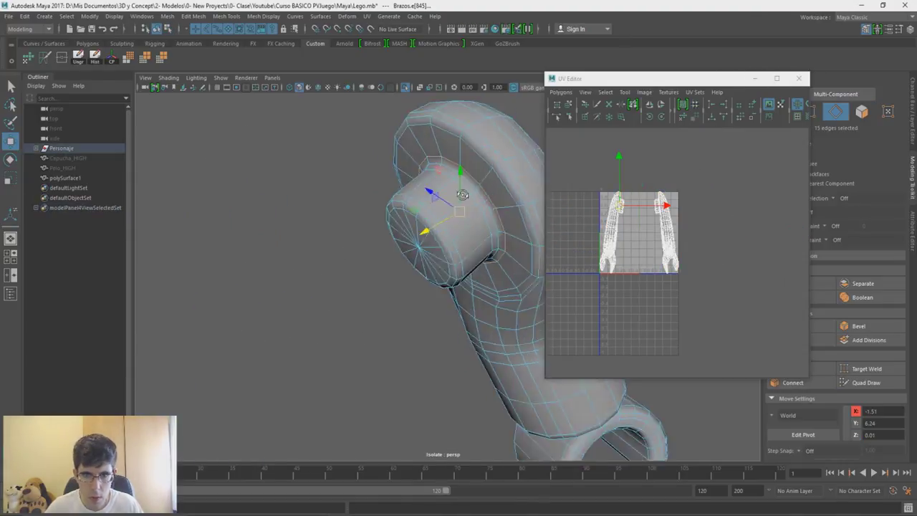
alt+drag(459, 172, 473, 157)
mouse_move(446, 186)
alt+mouse_down()
mouse_move(388, 242)
mouse_move(359, 251)
alt+mouse_up()
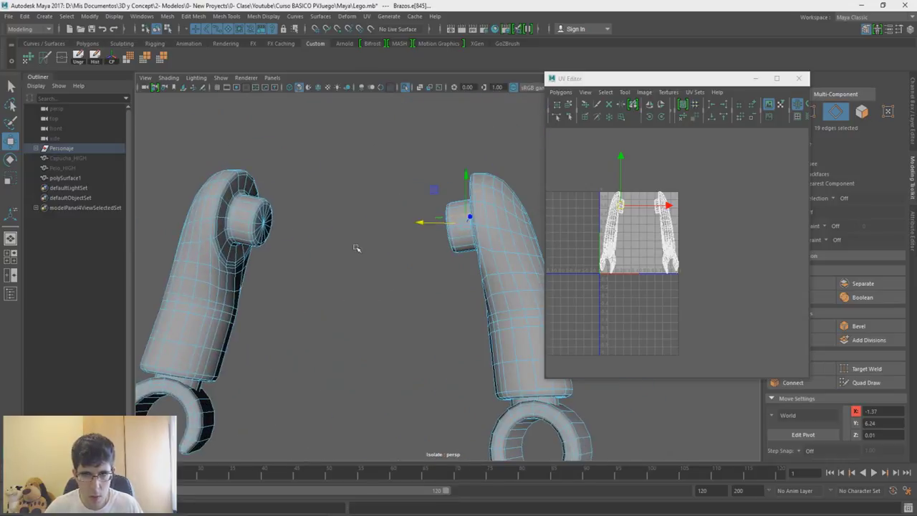
double_click(10, 159)
click(332, 107)
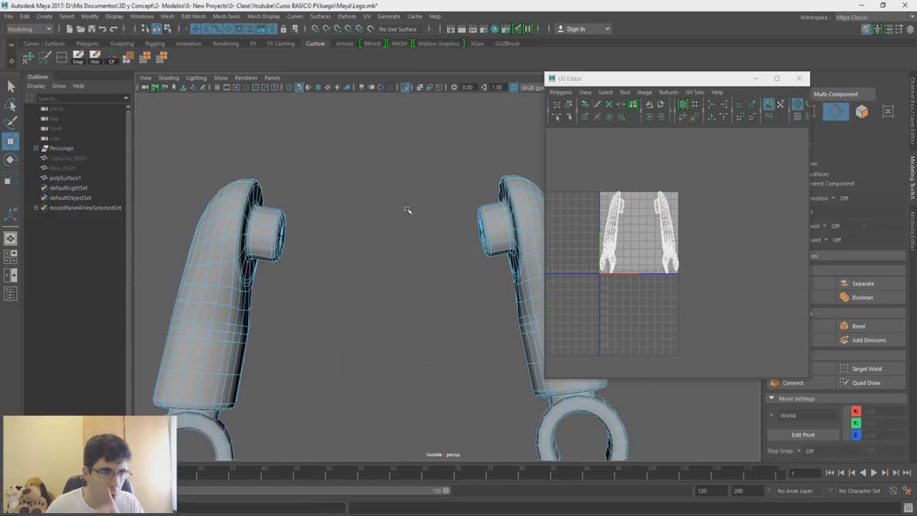
scroll(383, 214, down, 2)
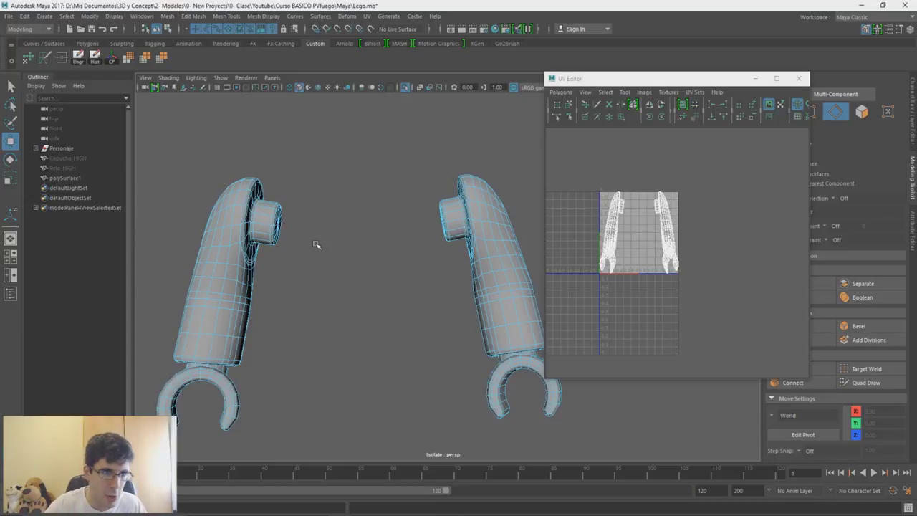
Turn on Object X symmetry in the Move tool settings
double_click(9, 142)
click(137, 350)
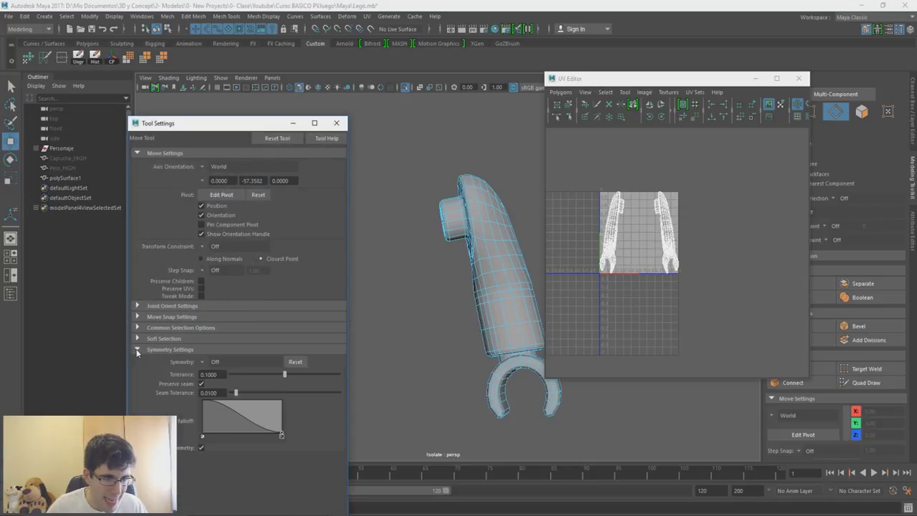
click(205, 362)
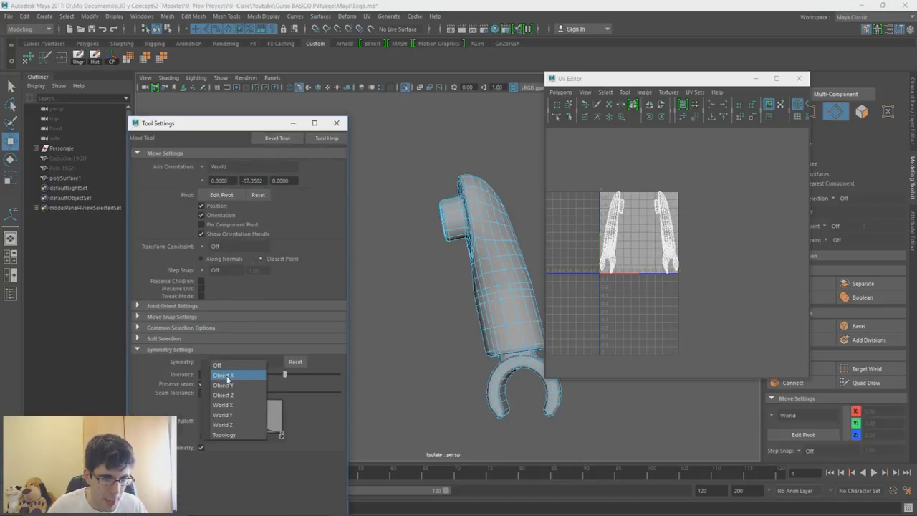
click(227, 376)
click(336, 123)
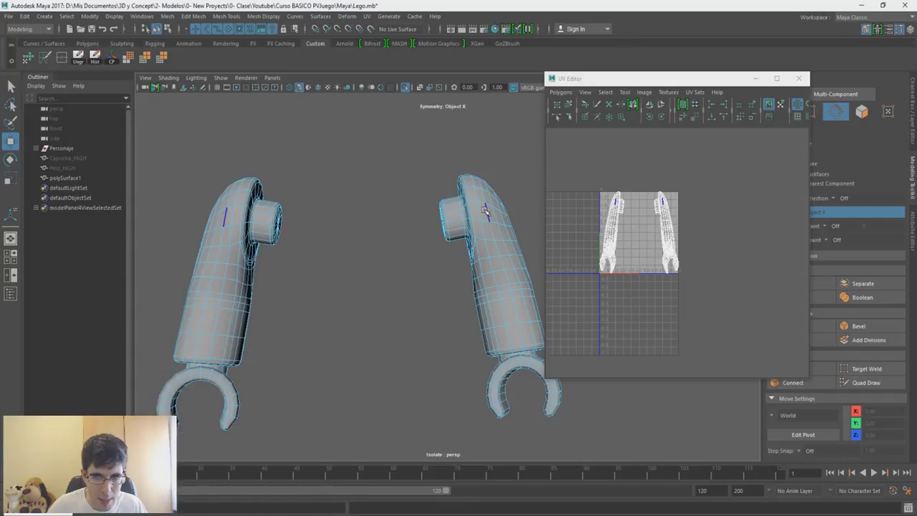
Select the edge loops around the right arm's shoulder peg and joint
click(485, 209)
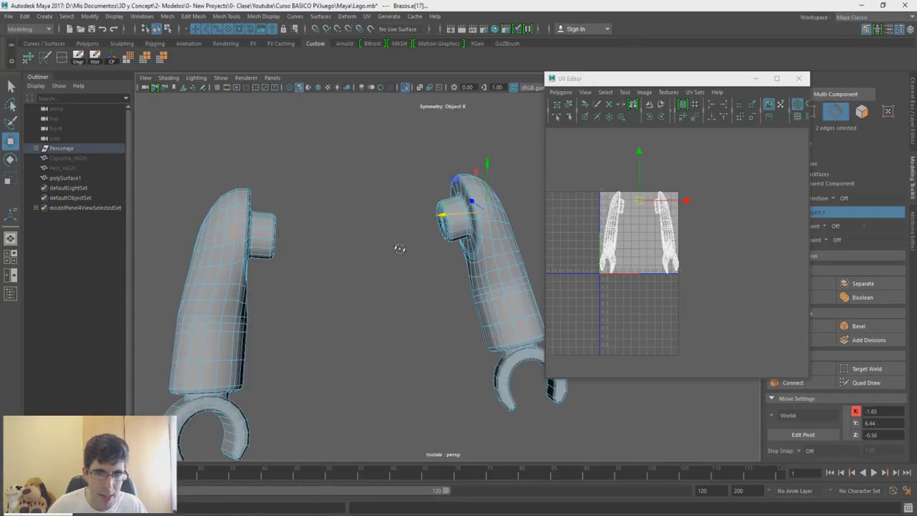
alt+drag(228, 215, 471, 294)
scroll(459, 327, up, 3)
scroll(459, 326, up, 2)
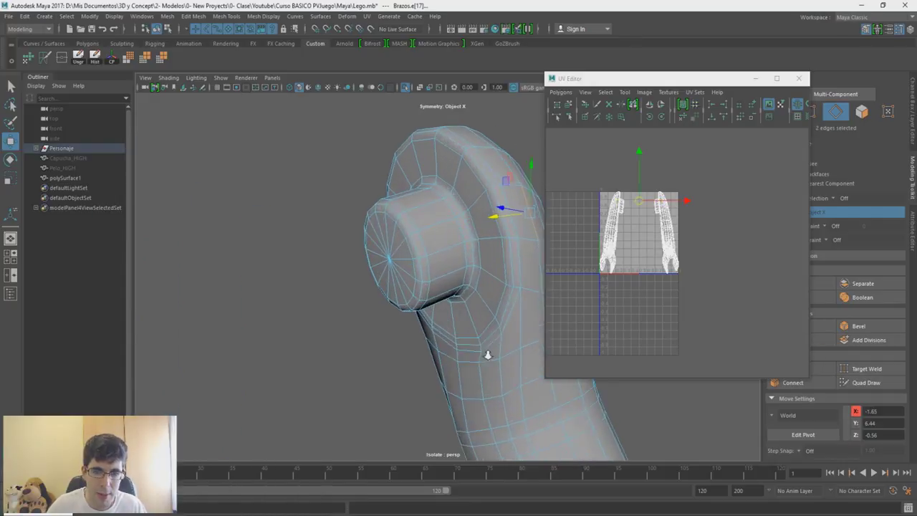
scroll(487, 352, up, 2)
double_click(485, 247)
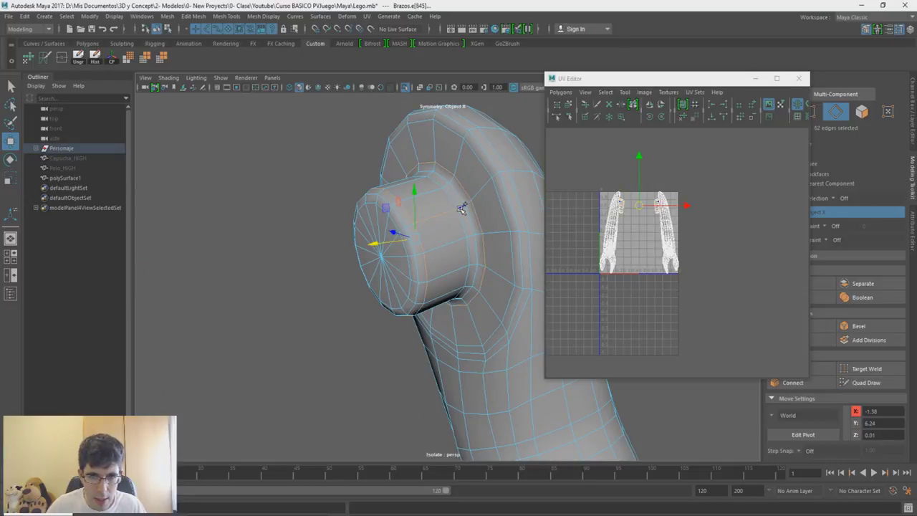
mouse_move(472, 233)
alt+mouse_down()
mouse_move(462, 210)
mouse_move(424, 236)
alt+mouse_up()
shift+double_click(433, 278)
shift+double_click(444, 321)
mouse_move(444, 321)
alt+mouse_down()
mouse_move(416, 358)
mouse_move(409, 387)
mouse_move(430, 373)
mouse_move(450, 384)
mouse_move(430, 301)
mouse_move(402, 258)
alt+mouse_up()
Cut UV seams along the selected edge loops
key(space)
click(473, 268)
click(506, 403)
mouse_move(507, 402)
alt+mouse_down()
mouse_move(487, 287)
mouse_move(493, 265)
mouse_move(445, 237)
mouse_move(460, 200)
mouse_move(402, 229)
mouse_move(318, 153)
mouse_move(390, 189)
mouse_move(373, 215)
alt+mouse_up()
Re-isolate both arms in object mode and frame them in the view
key(ctrl+F11)
key(space)
click(453, 279)
key(F8)
key(ctrl+1)
key(f)
mouse_move(481, 221)
alt+mouse_down()
mouse_move(409, 245)
mouse_move(383, 242)
mouse_move(389, 303)
mouse_move(494, 285)
alt+mouse_up()
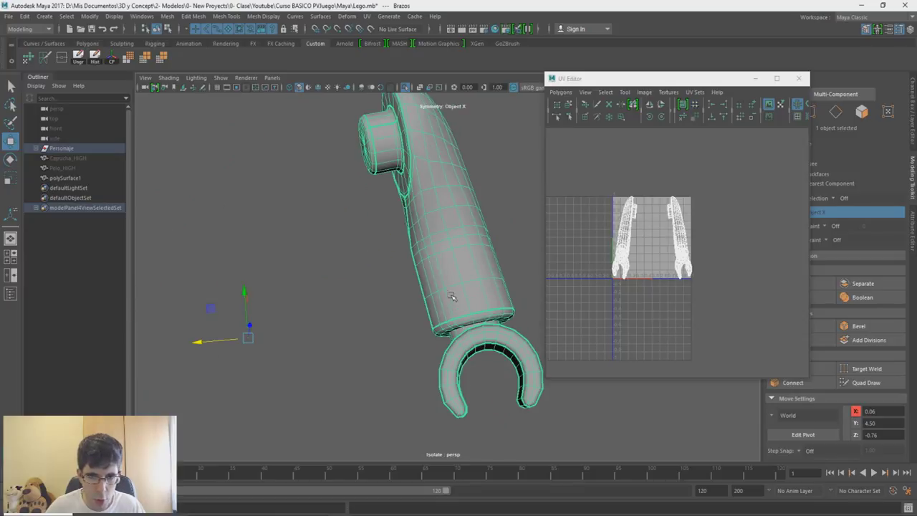
Unfold the C-shaped hand's UVs and move its shells out of the 0–1 square
right_click(405, 284)
alt+drag(405, 272, 370, 217)
double_click(457, 278)
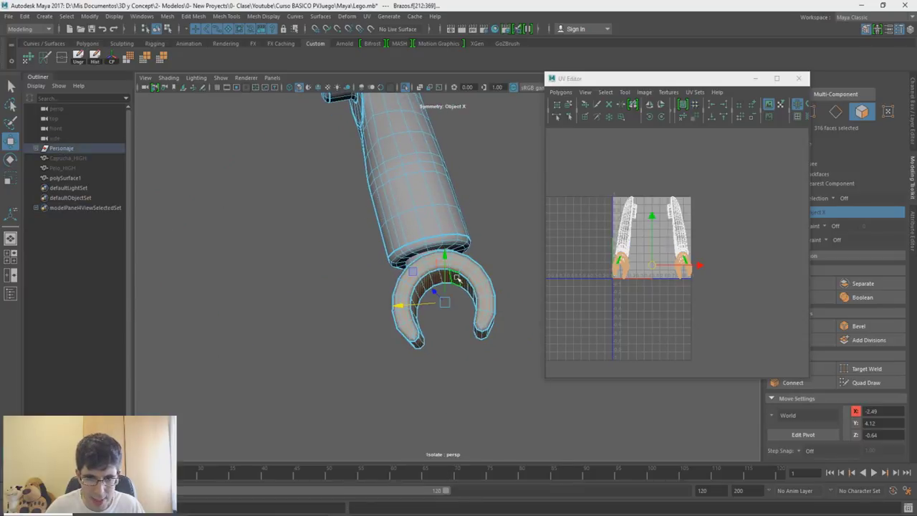
key(space)
click(727, 257)
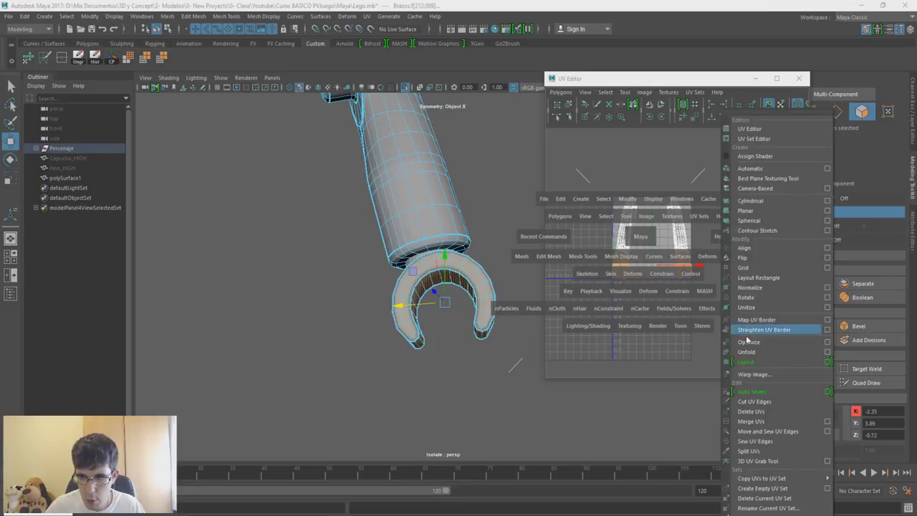
click(726, 352)
scroll(666, 291, up, 2)
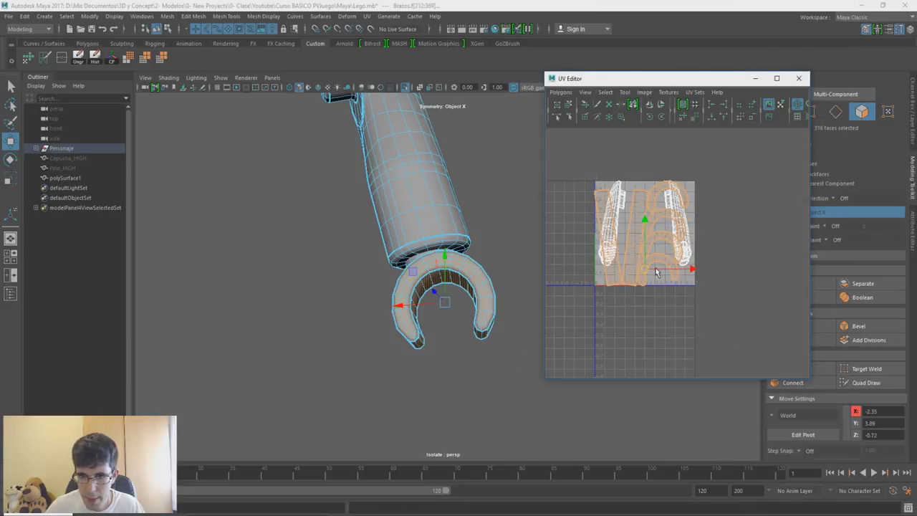
middle_drag(666, 292, 720, 380)
mouse_move(723, 327)
alt+middle_down()
mouse_move(780, 225)
mouse_move(706, 294)
alt+middle_up()
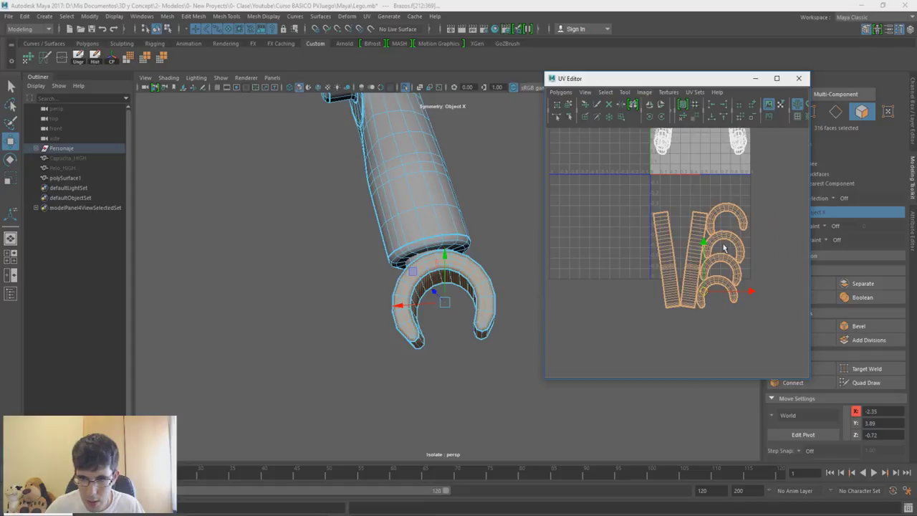
scroll(322, 272, down, 5)
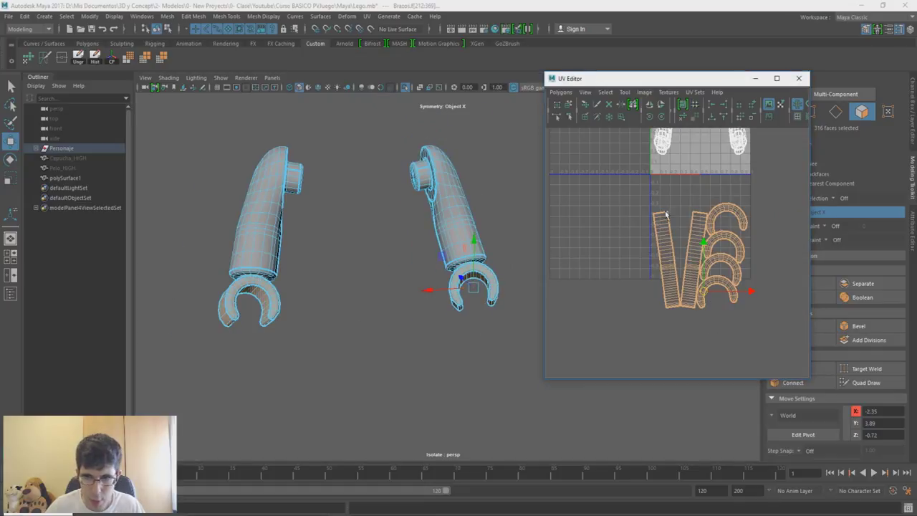
Unfold the upper arms' UVs and move their shells left of the square
click(432, 211)
key(space)
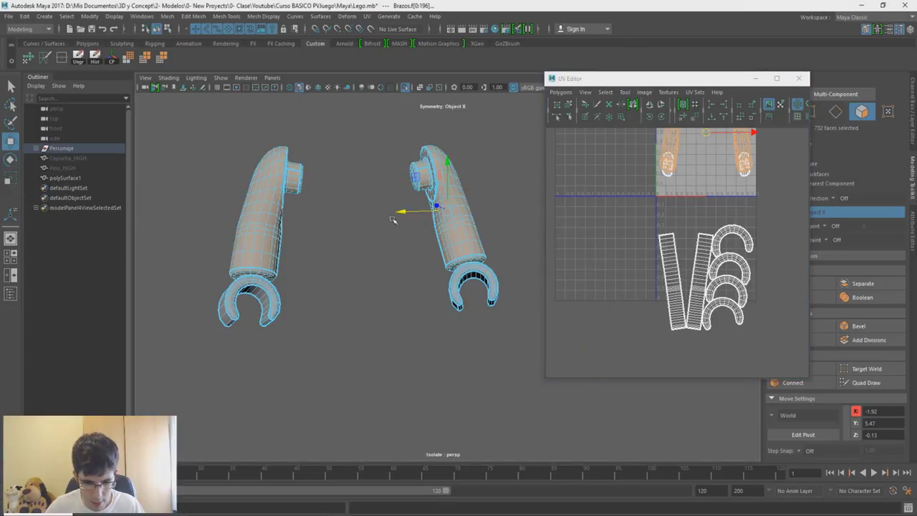
drag(608, 212, 594, 223)
alt+drag(457, 215, 473, 236)
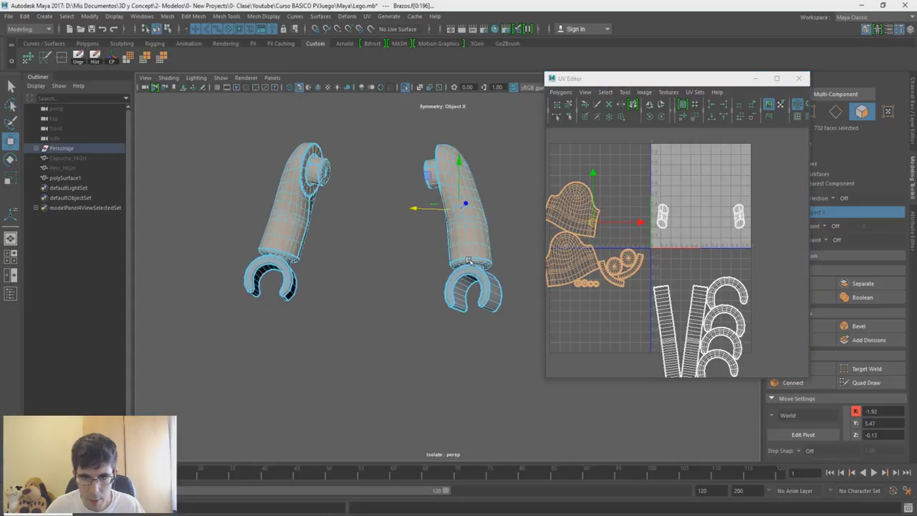
scroll(480, 258, up, 3)
scroll(493, 276, up, 2)
Select the wrist faces between arm and hand and unfold their UV shell
click(494, 276)
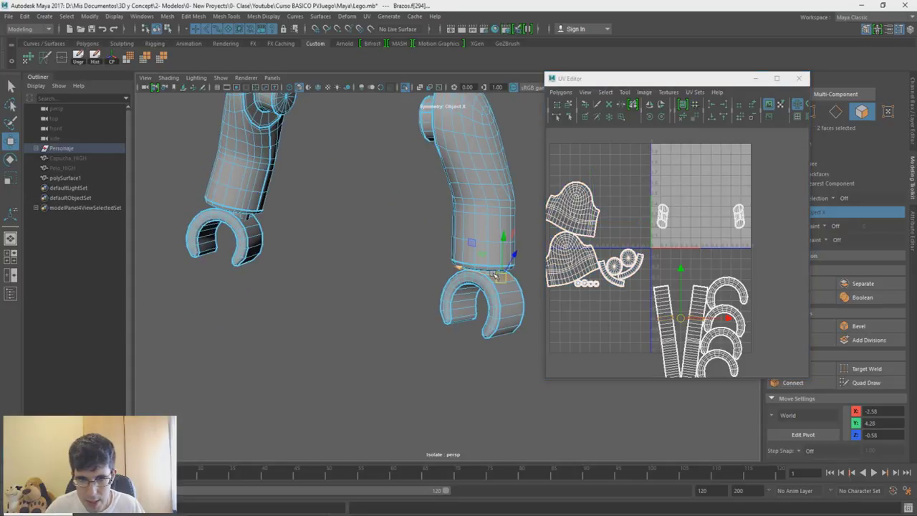
scroll(493, 275, up, 2)
scroll(493, 274, up, 2)
key(ctrl+z)
alt+drag(493, 275, 433, 280)
click(434, 279)
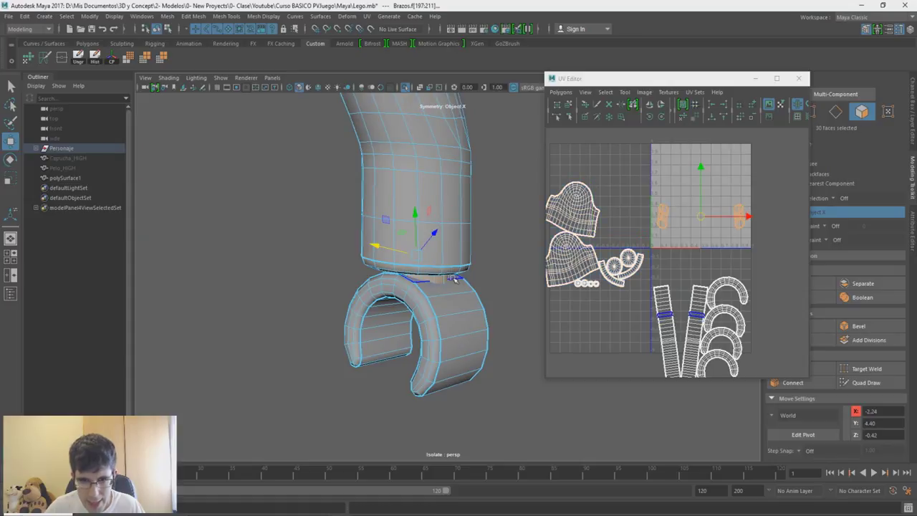
shift+right_drag(631, 243, 600, 249)
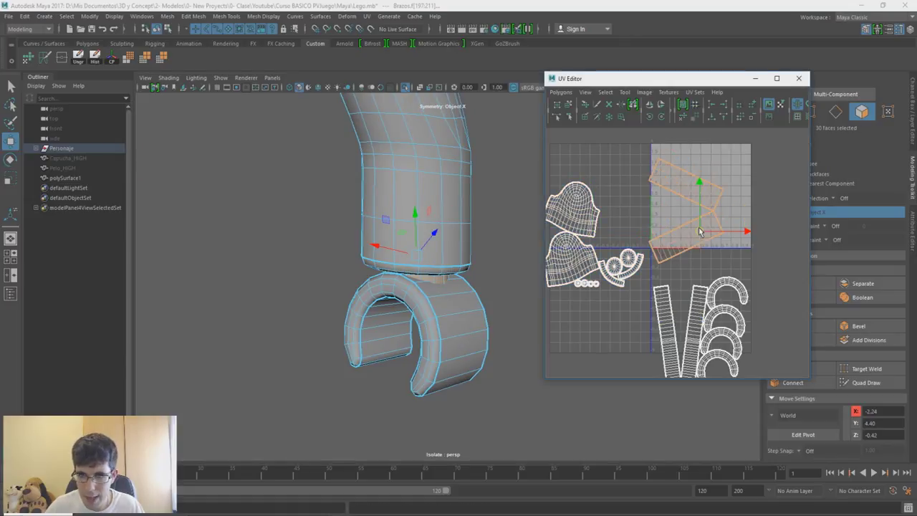
alt+middle_drag(704, 205, 714, 191)
Display the checker texture on both arms and inspect it up close
alt+drag(459, 215, 473, 213)
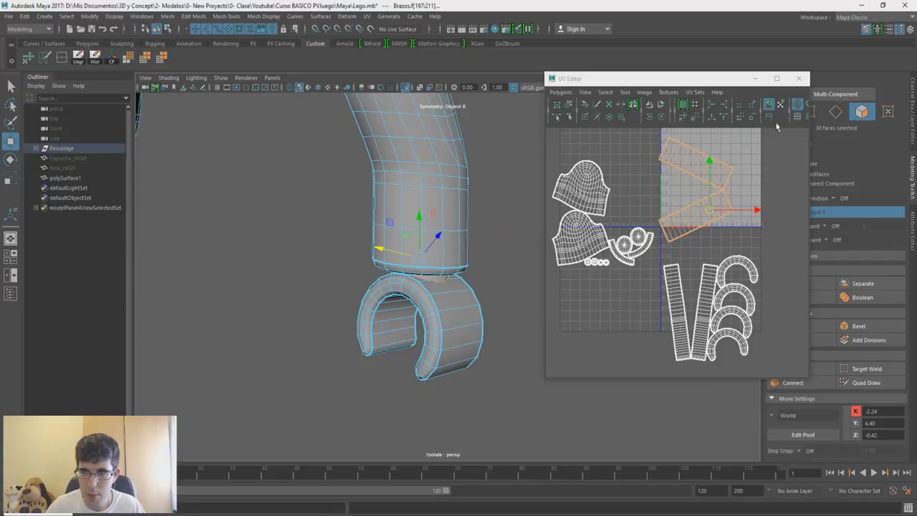
click(809, 120)
mouse_move(401, 234)
alt+mouse_down()
mouse_move(449, 315)
mouse_move(430, 219)
mouse_move(411, 238)
mouse_move(499, 291)
mouse_move(442, 222)
alt+mouse_up()
scroll(459, 344, up, 3)
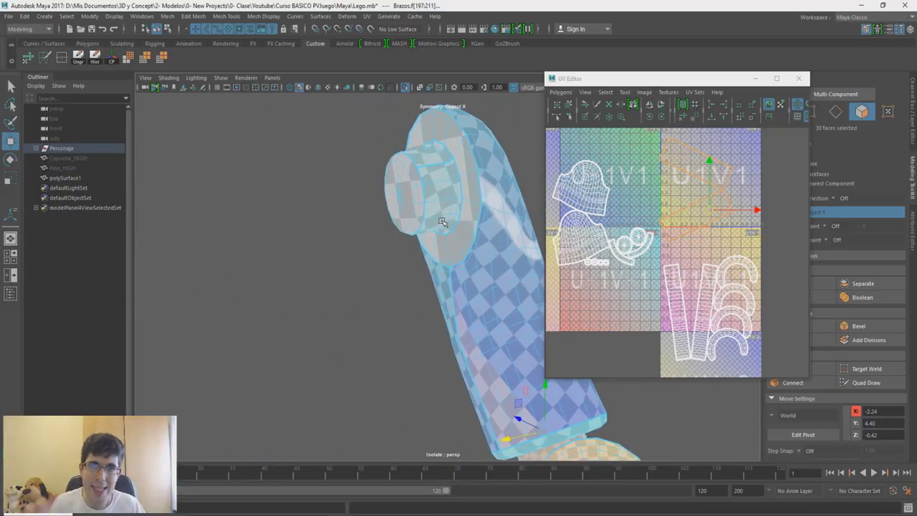
Move the upper arm and wrist band UV shells lower in the grid and rescale them
alt+middle_drag(604, 255, 622, 258)
right_drag(641, 250, 643, 259)
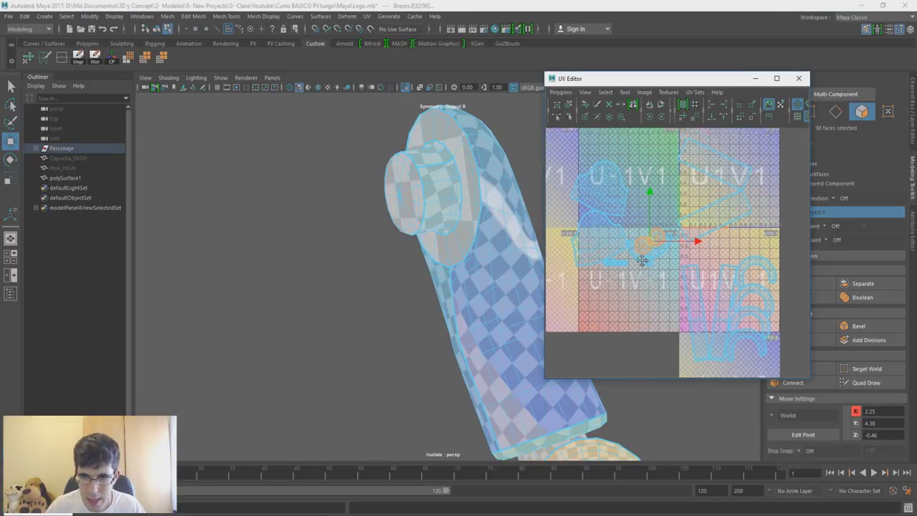
alt+middle_drag(643, 259, 648, 244)
click(453, 199)
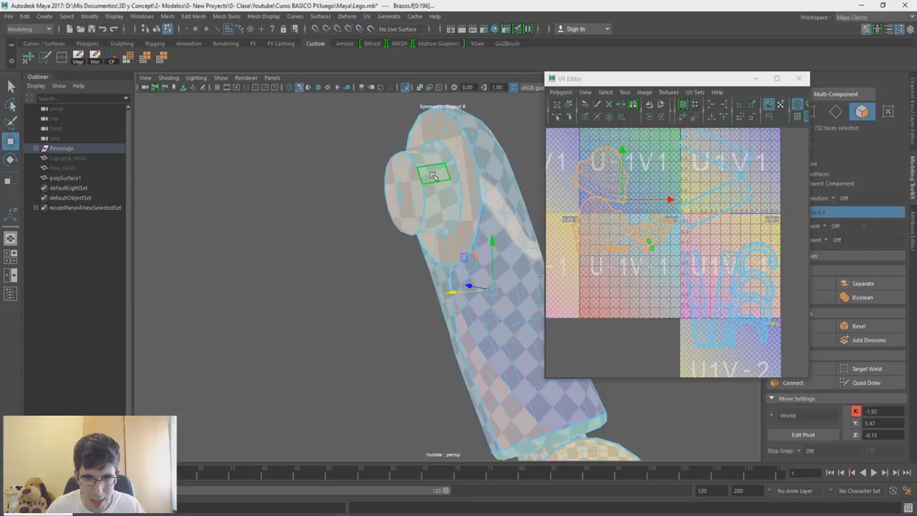
click(433, 176)
scroll(643, 244, up, 5)
scroll(644, 244, down, 3)
scroll(647, 235, down, 2)
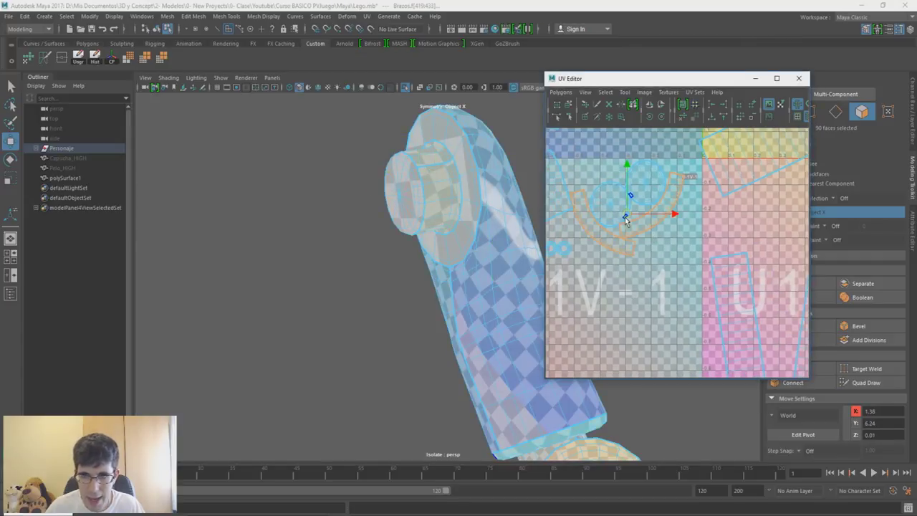
drag(625, 218, 625, 293)
key(r)
Select the shoulder peg's UV shell and frame the arms and UV tiles
click(418, 190)
drag(419, 188, 426, 199)
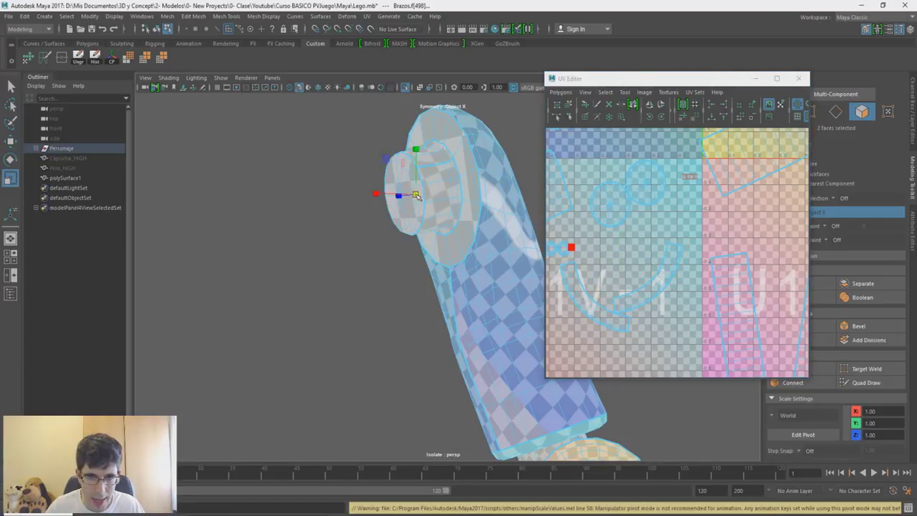
alt+drag(436, 266, 458, 258)
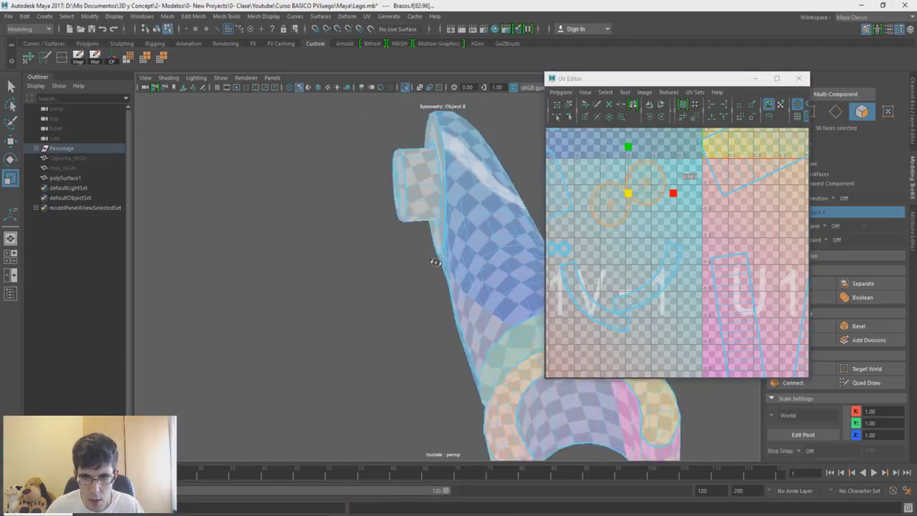
scroll(618, 277, up, 3)
scroll(618, 277, down, 2)
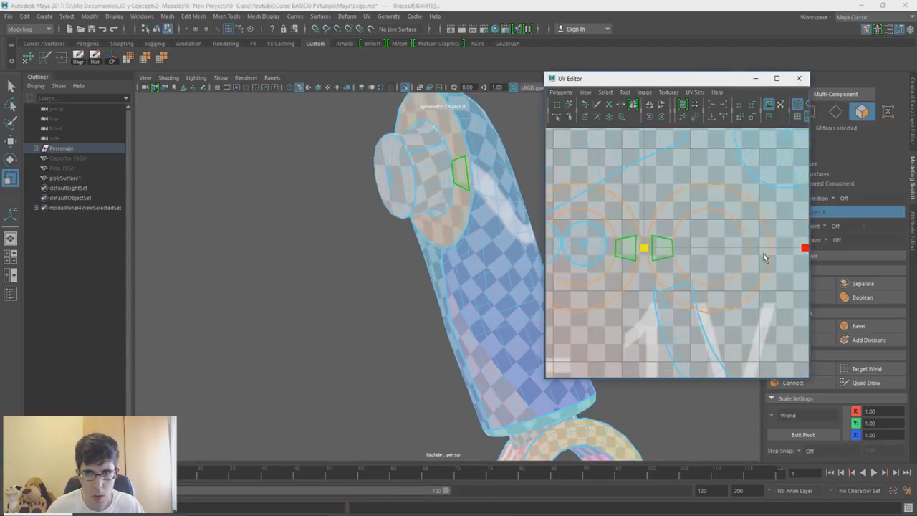
double_click(579, 248)
key(f)
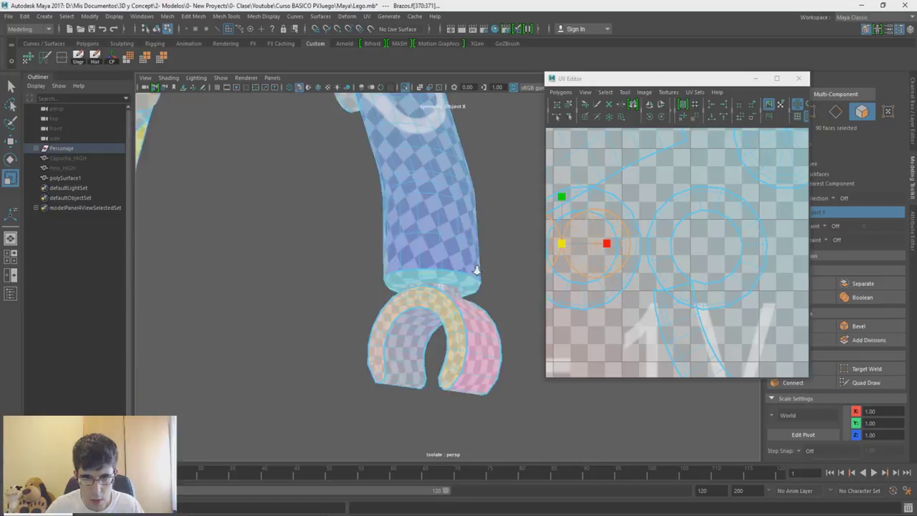
scroll(671, 245, down, 3)
scroll(671, 245, up, 2)
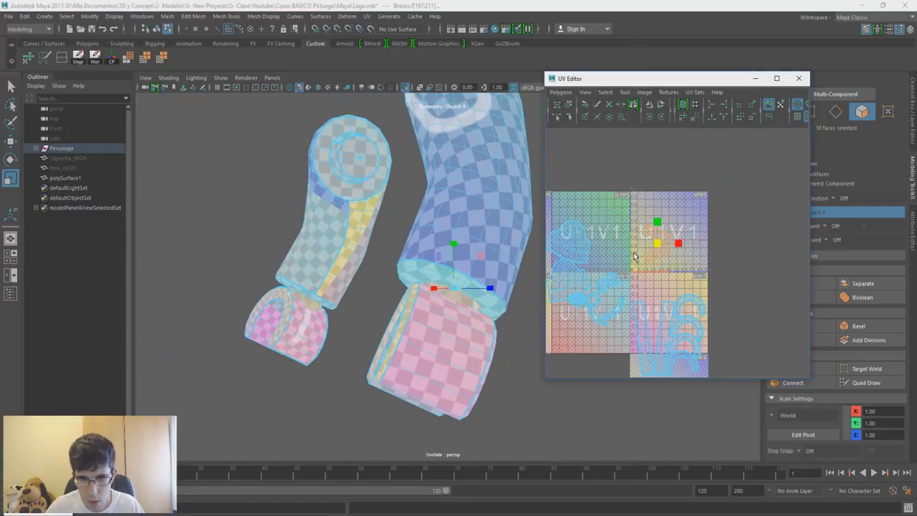
Adjust the two ring UV shells, then hide the checker texture
double_click(702, 301)
scroll(708, 311, up, 1)
double_click(666, 292)
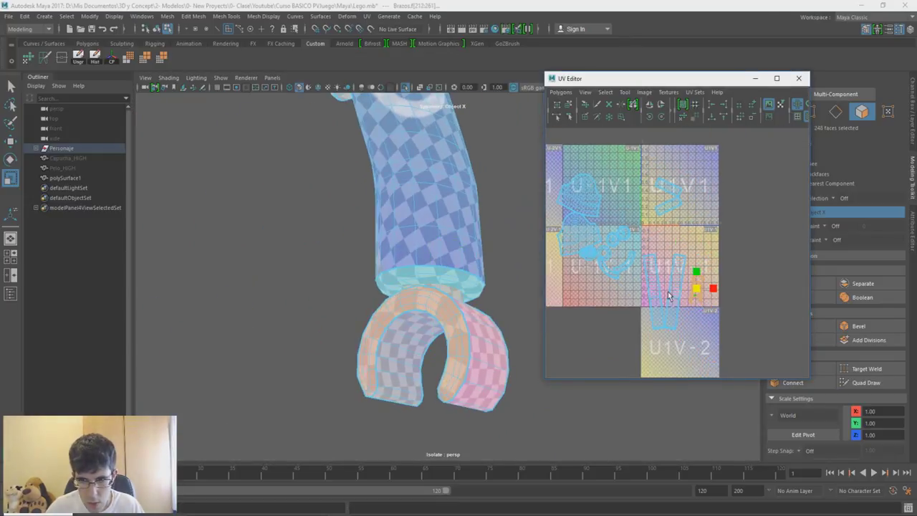
scroll(645, 315, up, 2)
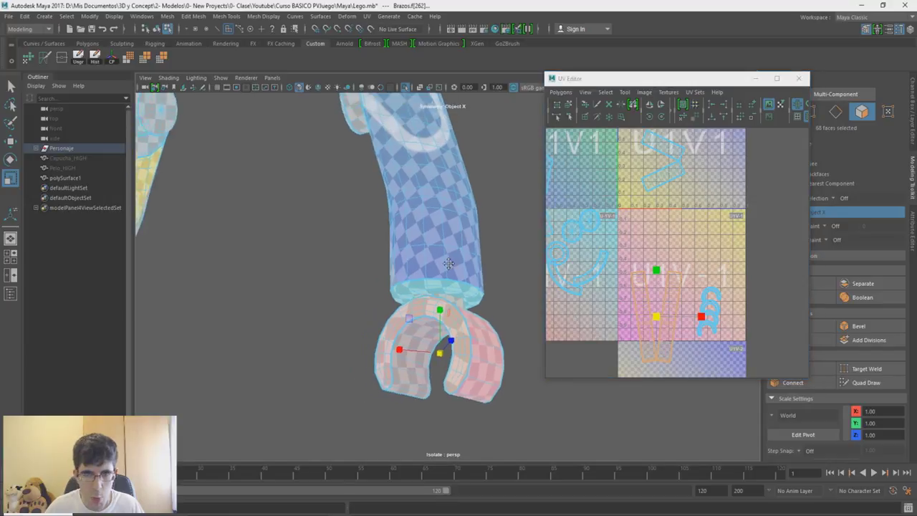
scroll(372, 280, down, 5)
alt+middle_drag(373, 284, 351, 109)
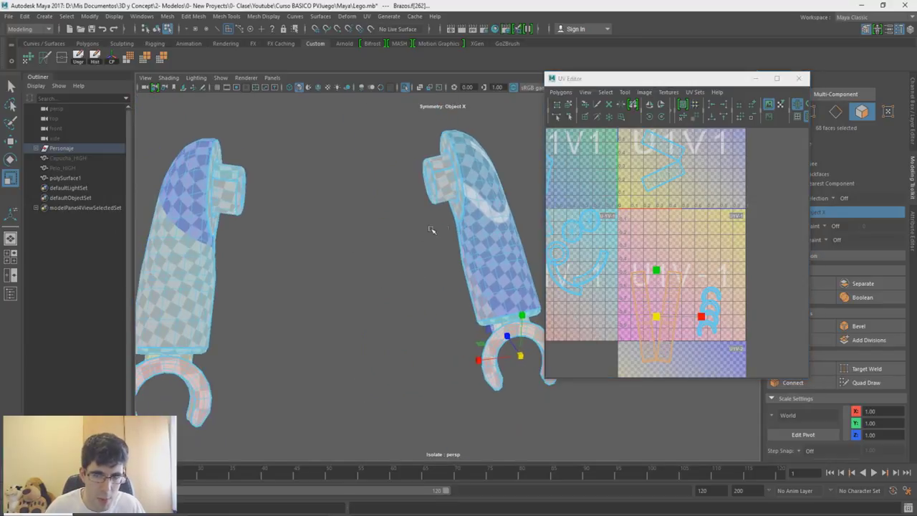
click(798, 117)
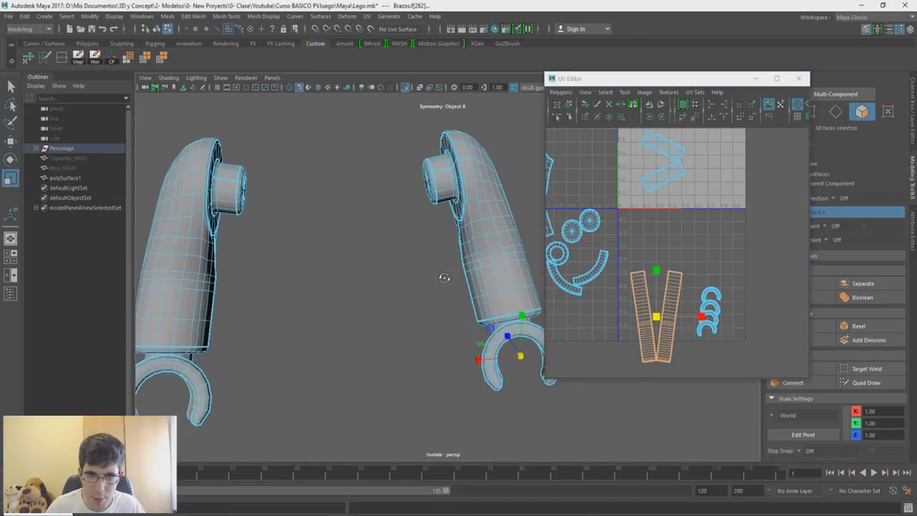
Move the upper-right arm UV shell toward the lower left of the grid
alt+drag(440, 274, 429, 238)
right_click(352, 231)
click(386, 215)
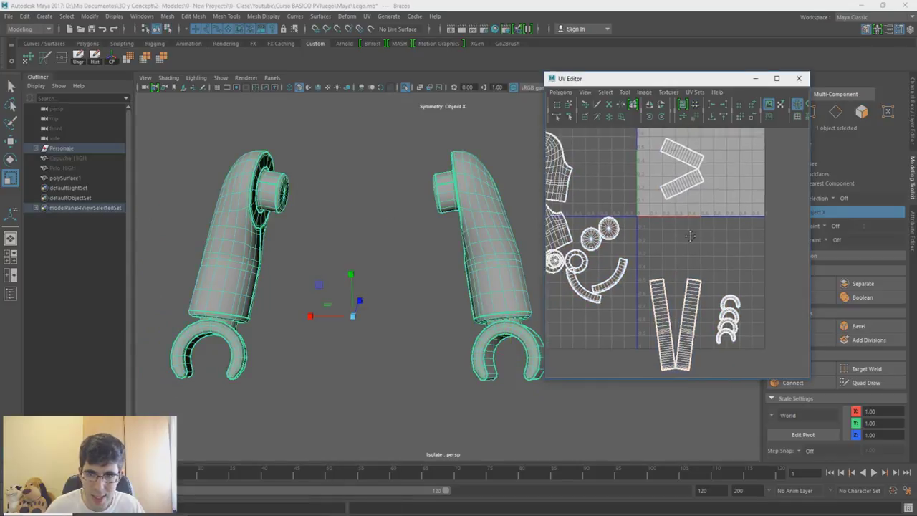
right_drag(729, 190, 716, 173)
mouse_move(716, 173)
mouse_down()
mouse_move(666, 221)
mouse_move(605, 316)
mouse_up()
key(w)
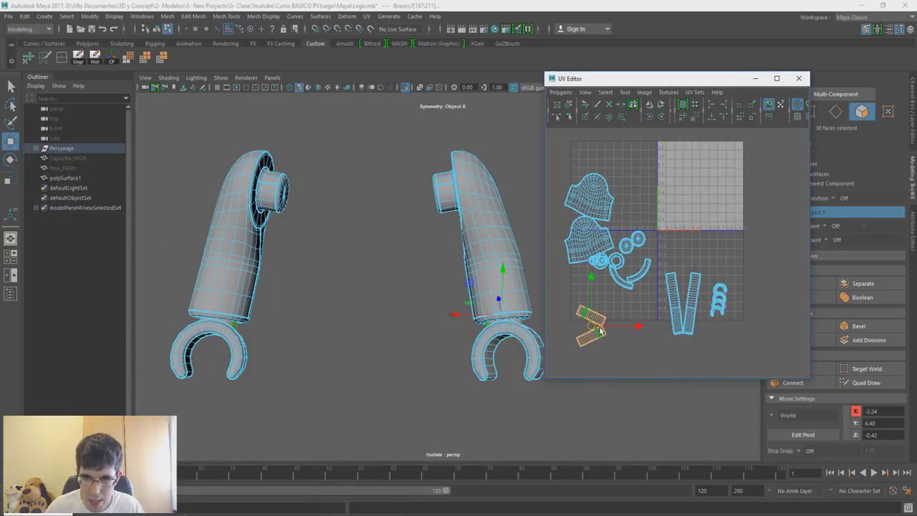
alt+middle_drag(609, 322, 595, 310)
scroll(413, 270, down, 2)
Show the whole minifigure, check the torso's UVs, then select and frame the legs
key(ctrl+1)
right_drag(493, 171, 485, 204)
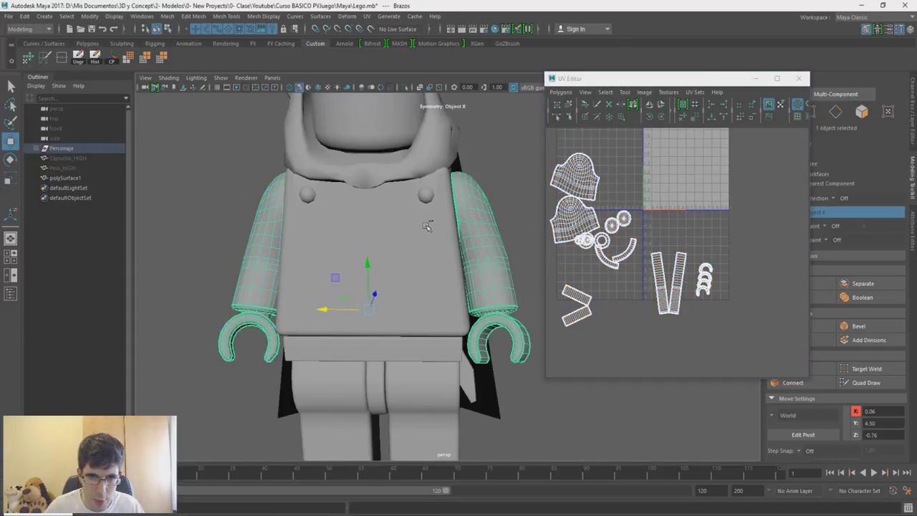
shift+click(412, 240)
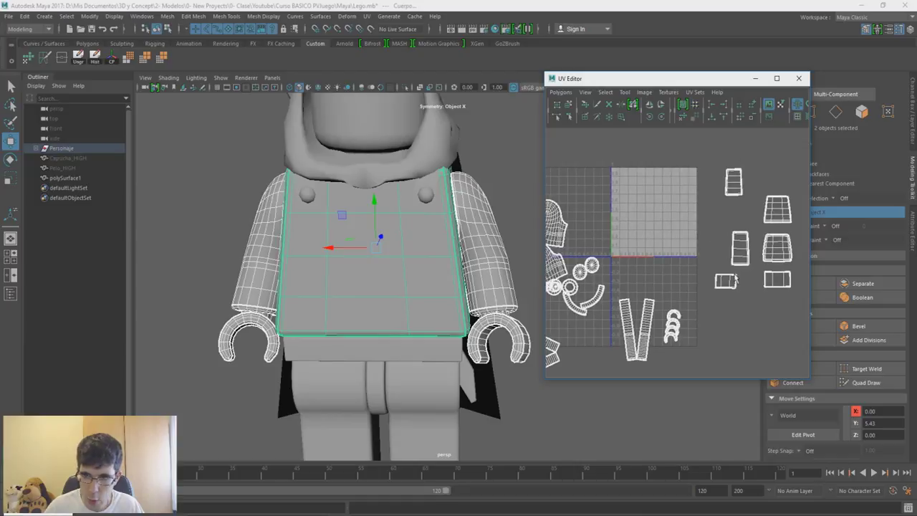
key(a)
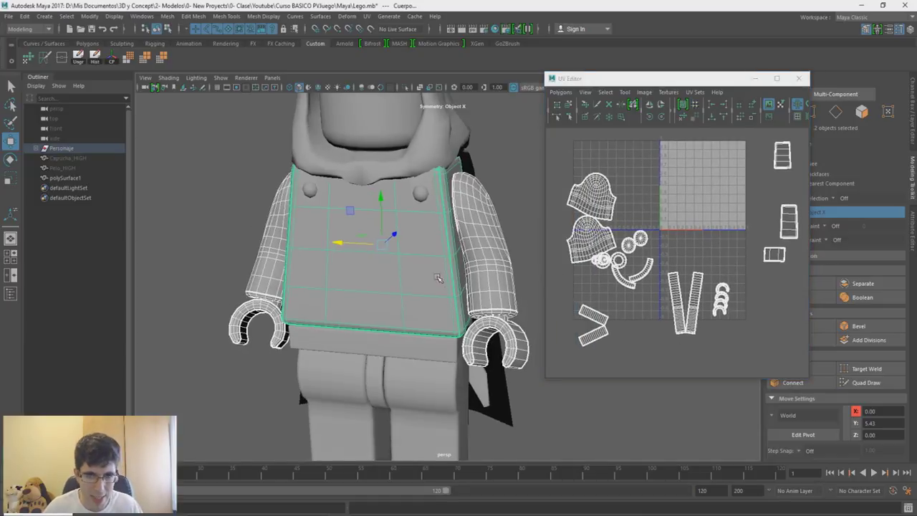
alt+drag(430, 251, 446, 250)
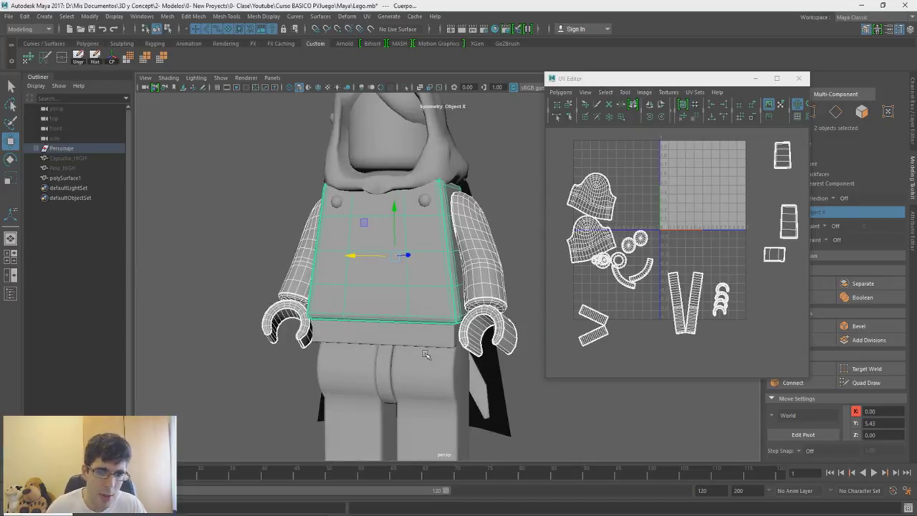
click(413, 398)
key(f)
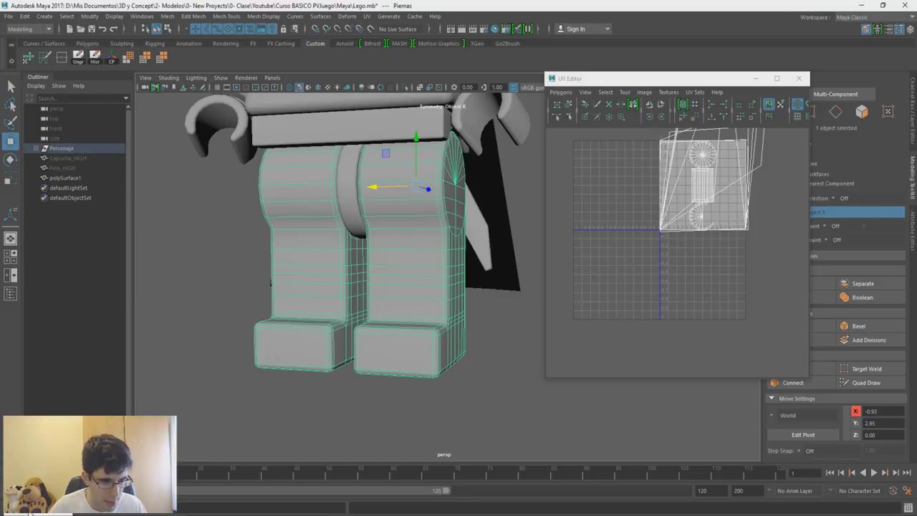
Turn symmetry off and isolate the legs in the viewport
click(215, 362)
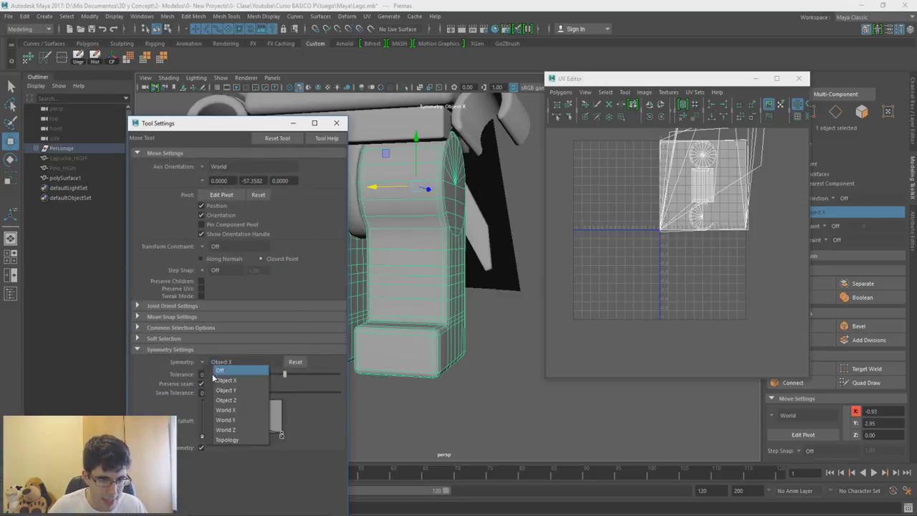
click(218, 365)
click(337, 124)
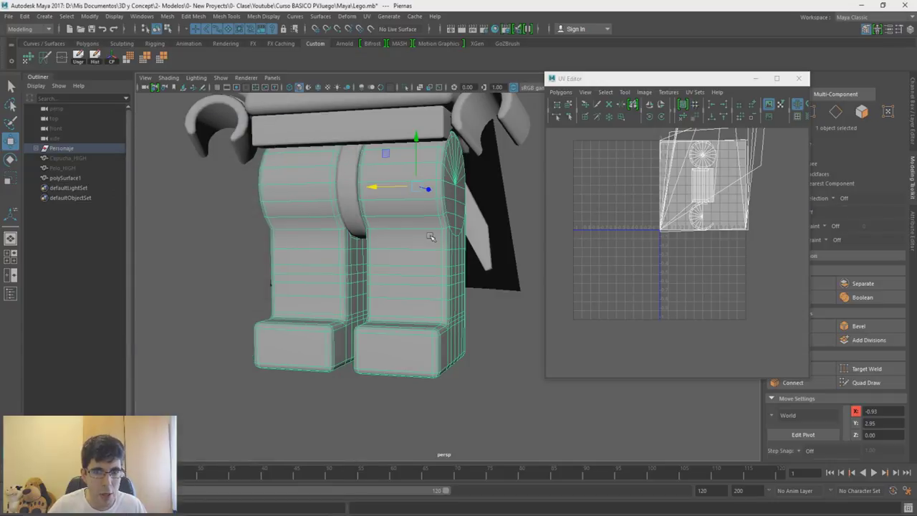
key(ctrl+1)
Select several edge loops on the right leg and cut UVs along them as seams
right_drag(461, 190, 483, 159)
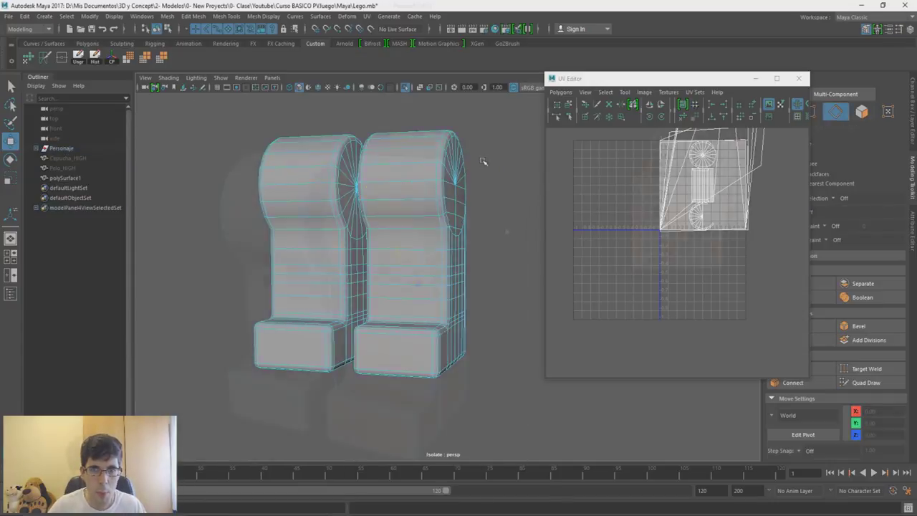
alt+drag(483, 160, 420, 215)
key(space)
double_click(435, 255)
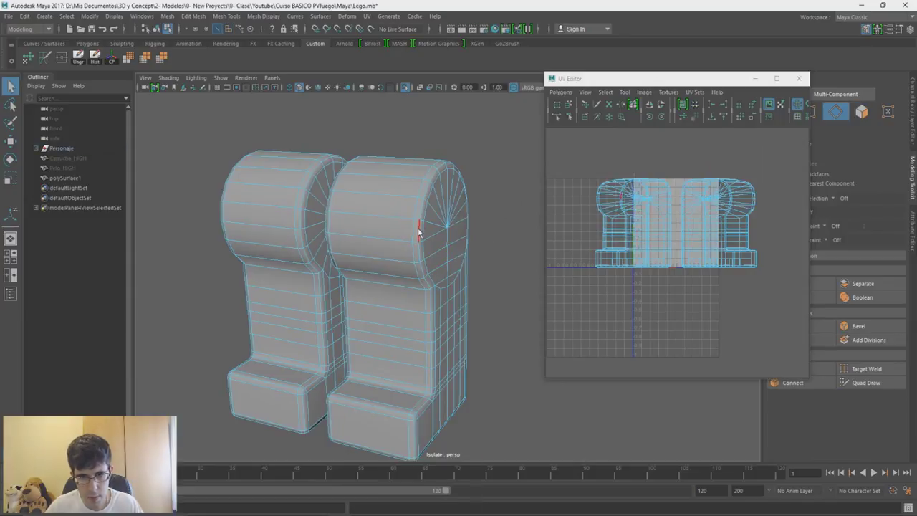
mouse_move(418, 230)
alt+mouse_down()
mouse_move(416, 322)
mouse_move(463, 322)
mouse_move(474, 360)
mouse_move(420, 240)
mouse_move(375, 256)
mouse_move(440, 351)
mouse_move(430, 297)
mouse_move(444, 327)
mouse_move(528, 328)
mouse_move(374, 360)
mouse_move(409, 316)
alt+mouse_up()
shift+double_click(463, 323)
shift+double_click(440, 351)
shift+double_click(440, 351)
shift+right_drag(409, 315, 471, 317)
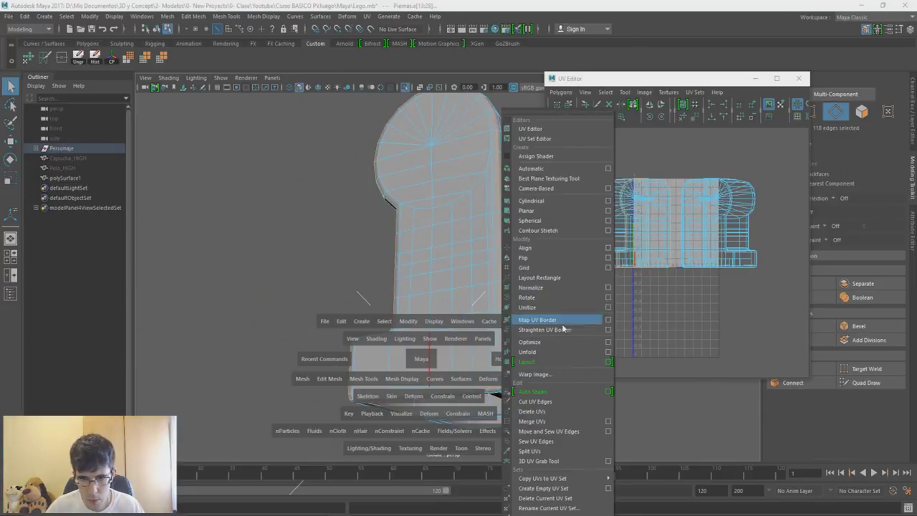
mouse_move(471, 318)
alt+mouse_down()
mouse_move(278, 323)
mouse_move(328, 278)
mouse_move(222, 334)
mouse_move(427, 373)
mouse_move(328, 323)
mouse_move(424, 337)
alt+mouse_up()
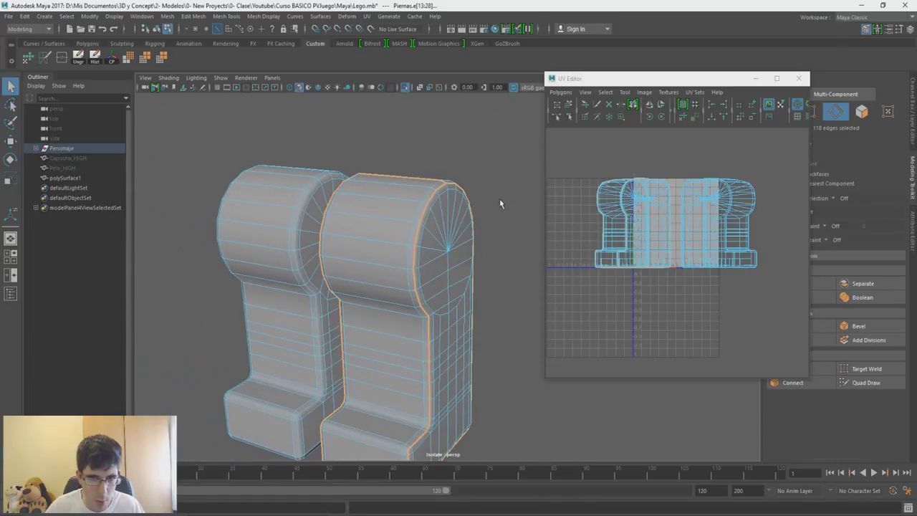
Unfold the right leg's UVs and move the shells left, away from the others
right_click(501, 196)
right_drag(530, 181, 545, 181)
right_drag(426, 213, 427, 232)
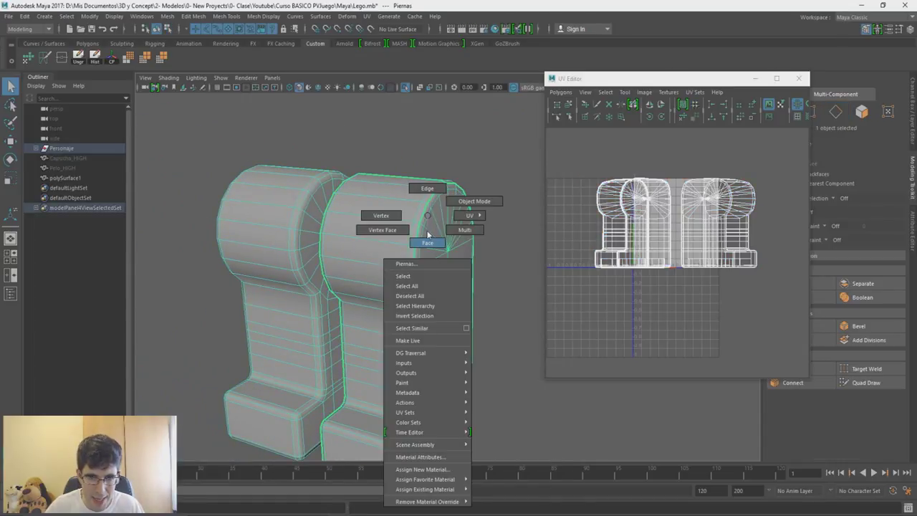
key(space)
drag(537, 260, 539, 352)
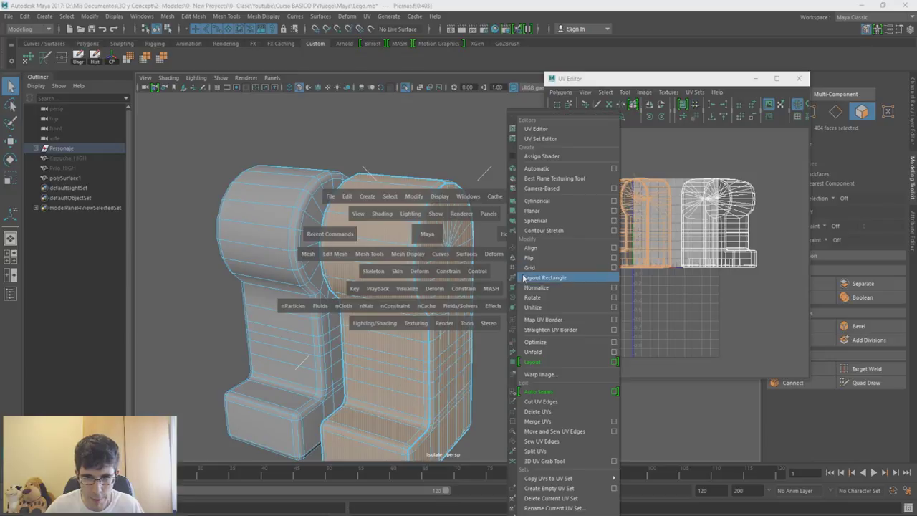
key(w)
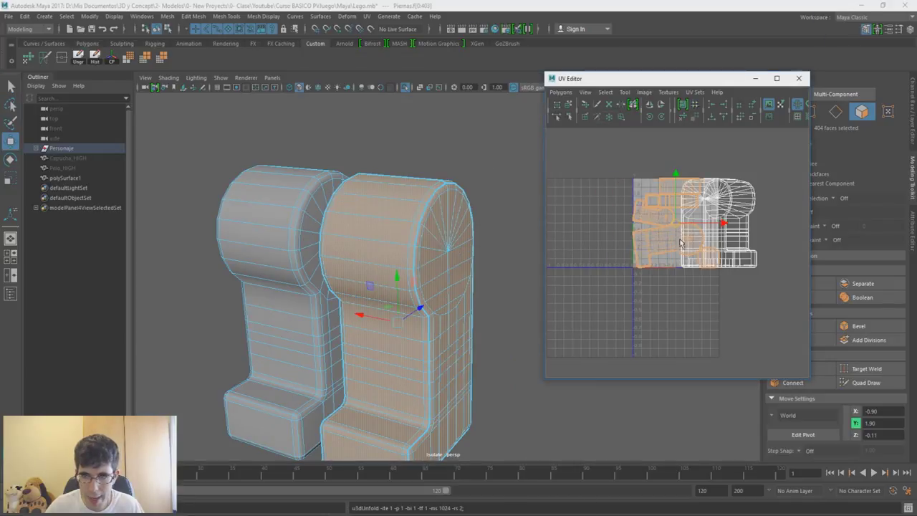
drag(674, 225, 574, 250)
alt+middle_drag(739, 170, 759, 162)
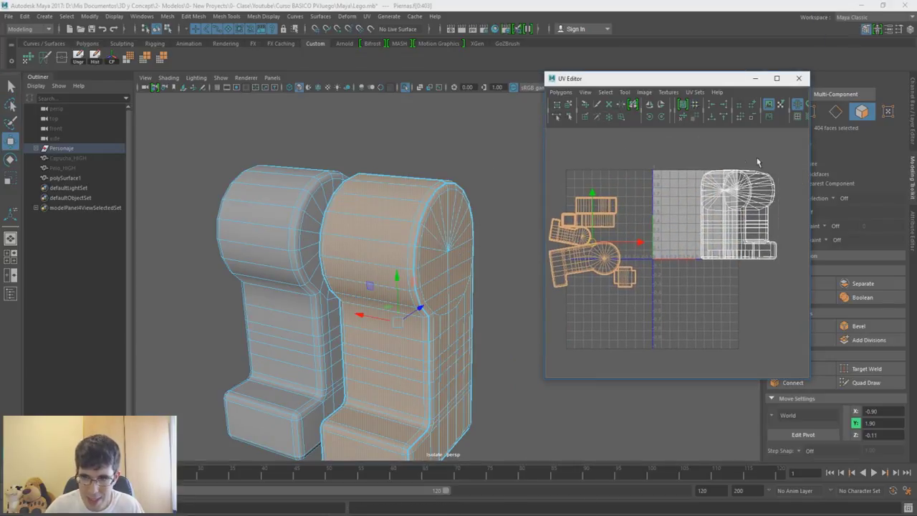
alt+right_drag(594, 240, 602, 239)
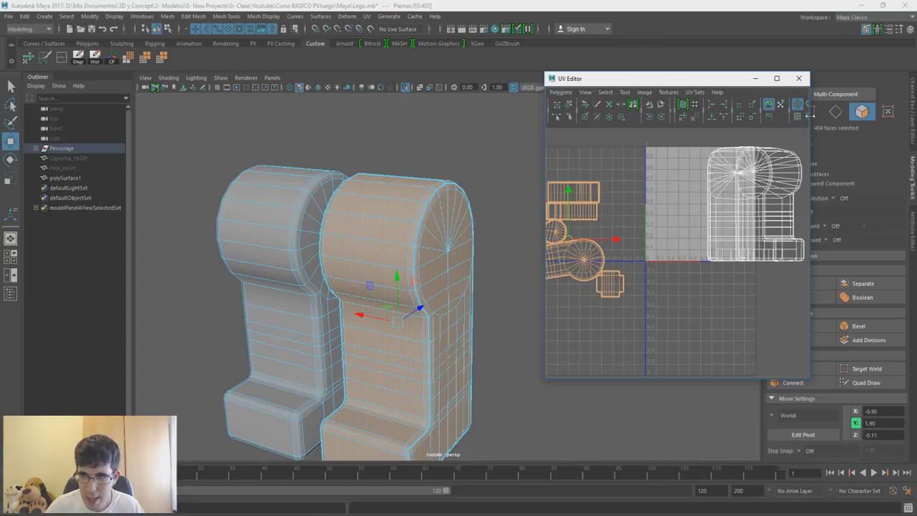
Display the checker texture and zoom in on the leg
click(807, 119)
alt+drag(401, 286, 430, 308)
alt+right_drag(430, 308, 358, 184)
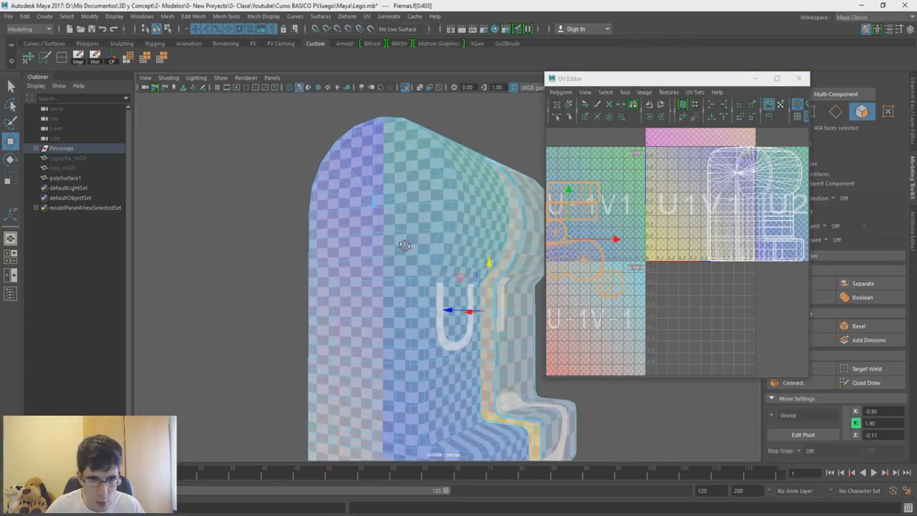
Select a leg face's UV shell and shrink it
mouse_move(358, 184)
alt+mouse_down()
mouse_move(297, 290)
mouse_move(307, 278)
mouse_move(352, 334)
mouse_move(392, 233)
alt+mouse_up()
click(340, 244)
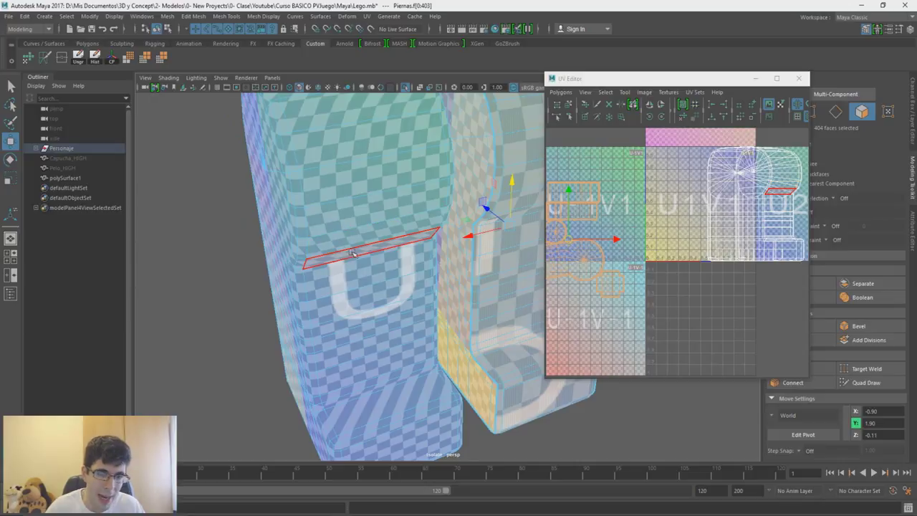
alt+drag(331, 221, 368, 220)
mouse_move(450, 214)
alt+mouse_down()
mouse_move(406, 285)
mouse_move(234, 303)
mouse_move(239, 324)
mouse_move(433, 268)
mouse_move(324, 242)
mouse_move(376, 277)
alt+mouse_up()
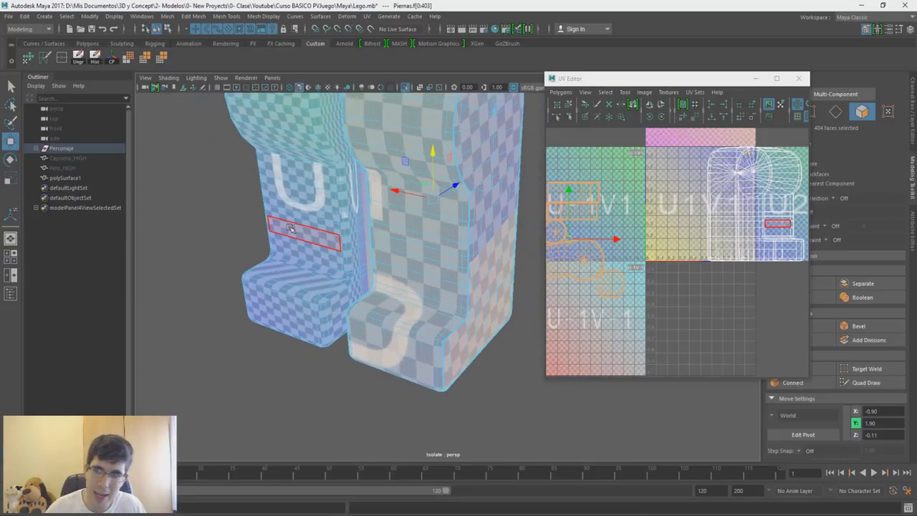
alt+drag(322, 157, 376, 226)
mouse_move(367, 194)
alt+mouse_down()
mouse_move(467, 199)
mouse_move(391, 209)
mouse_move(355, 183)
alt+mouse_up()
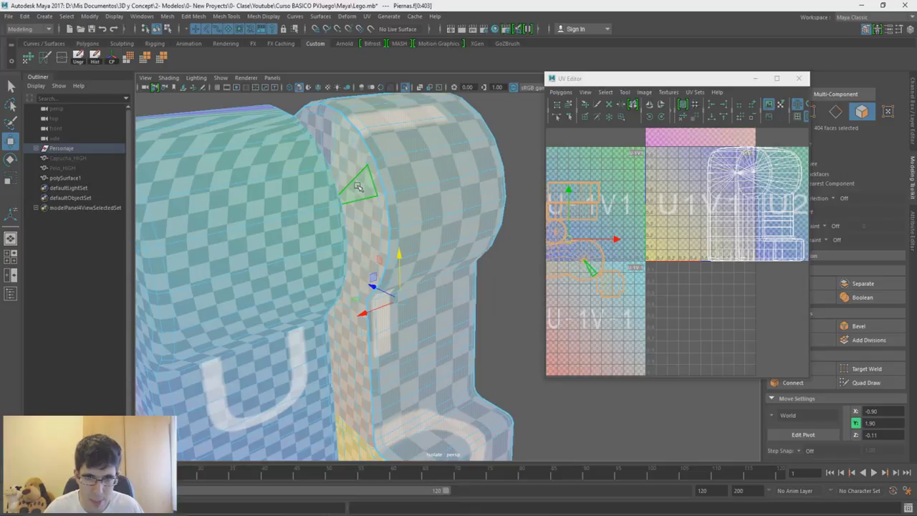
click(610, 287)
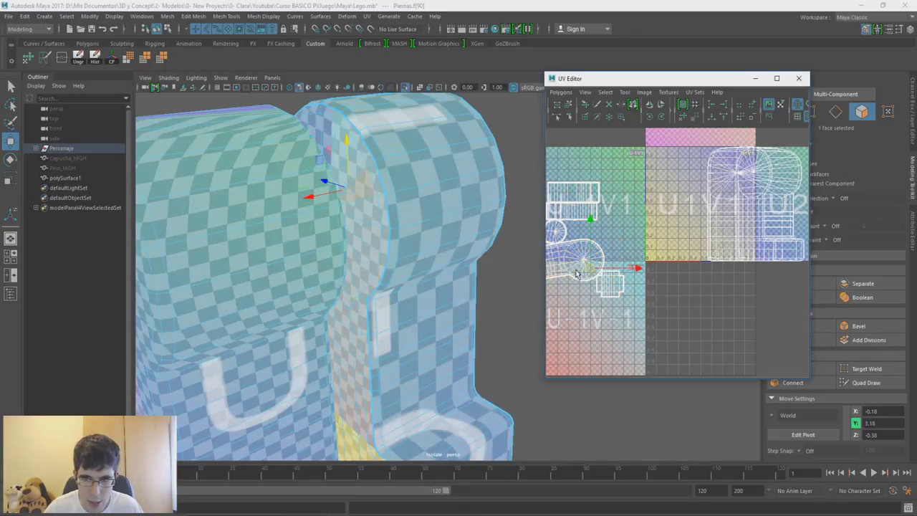
scroll(577, 273, up, 2)
ctrl+right_drag(614, 256, 640, 250)
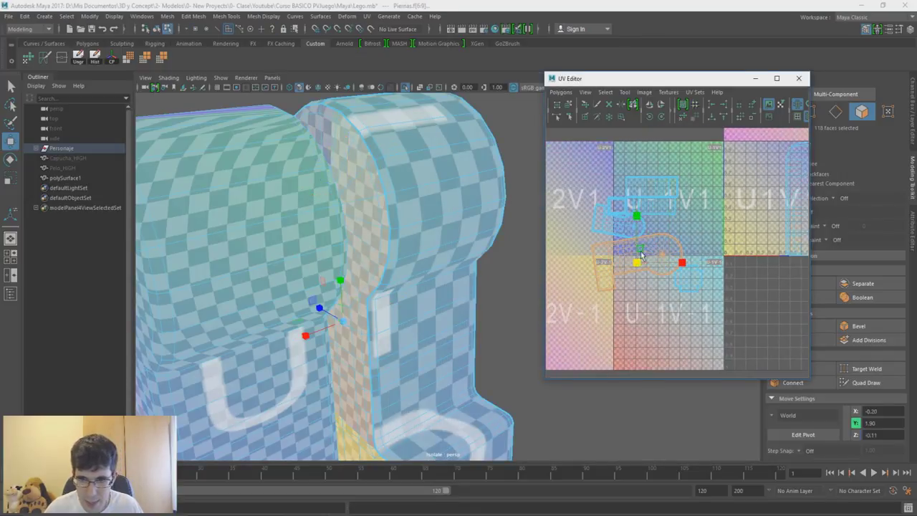
key(r)
drag(637, 262, 619, 269)
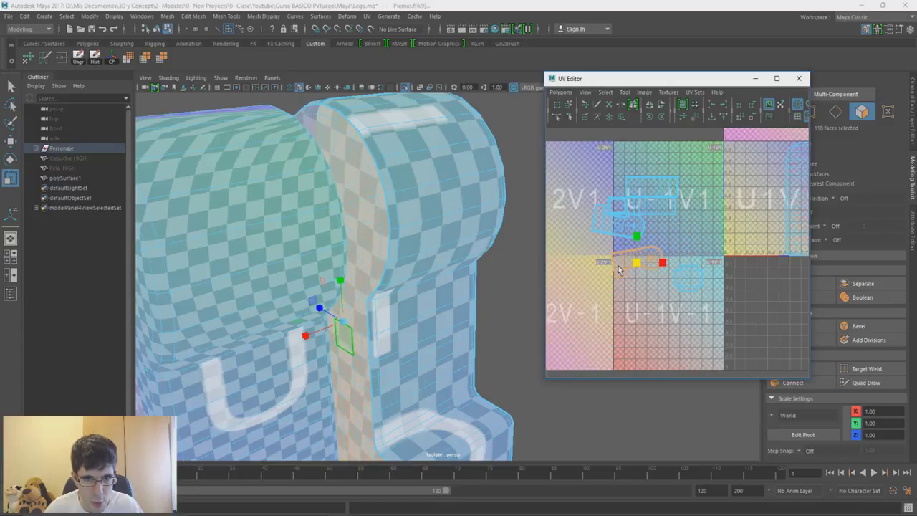
Select another leg UV shell and enlarge it slightly
click(428, 159)
click(648, 210)
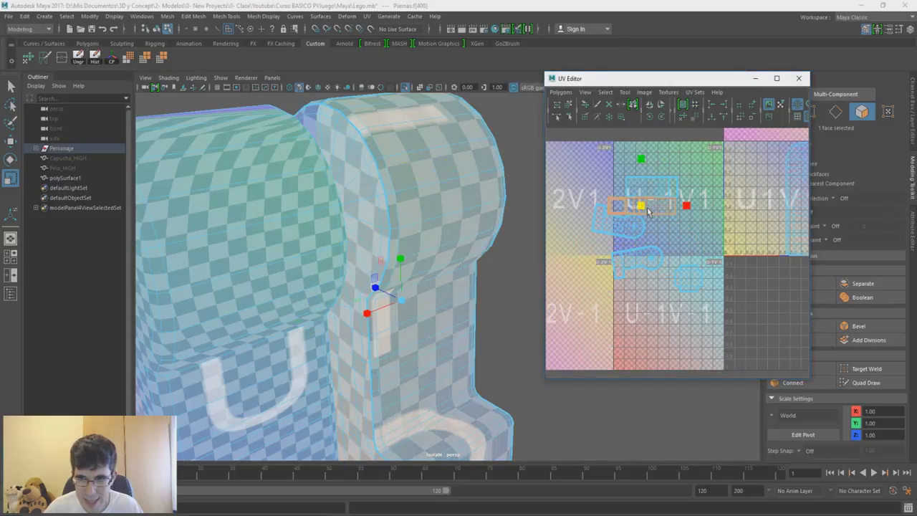
drag(648, 210, 656, 211)
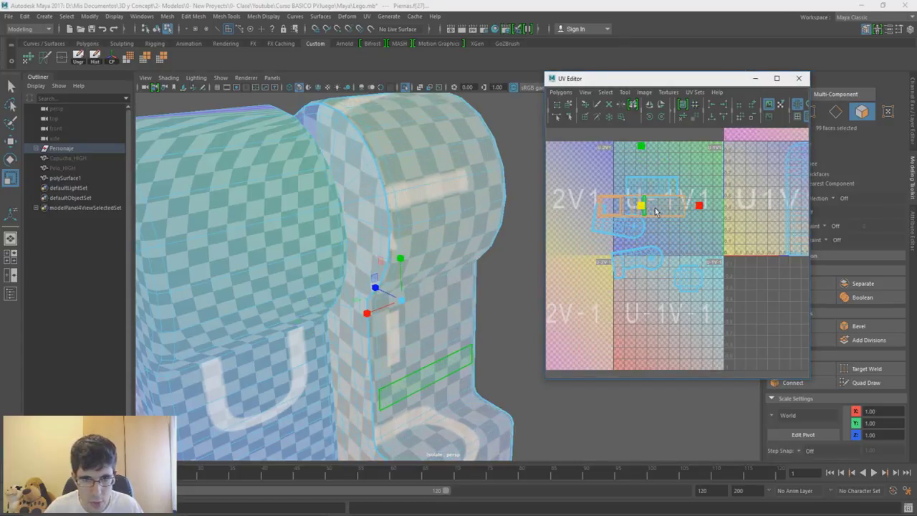
mouse_move(445, 358)
alt+mouse_down()
mouse_move(410, 375)
mouse_move(451, 311)
mouse_move(425, 301)
mouse_move(436, 299)
mouse_move(411, 318)
mouse_move(484, 313)
mouse_move(317, 322)
mouse_move(380, 289)
mouse_move(369, 333)
mouse_move(422, 243)
alt+mouse_up()
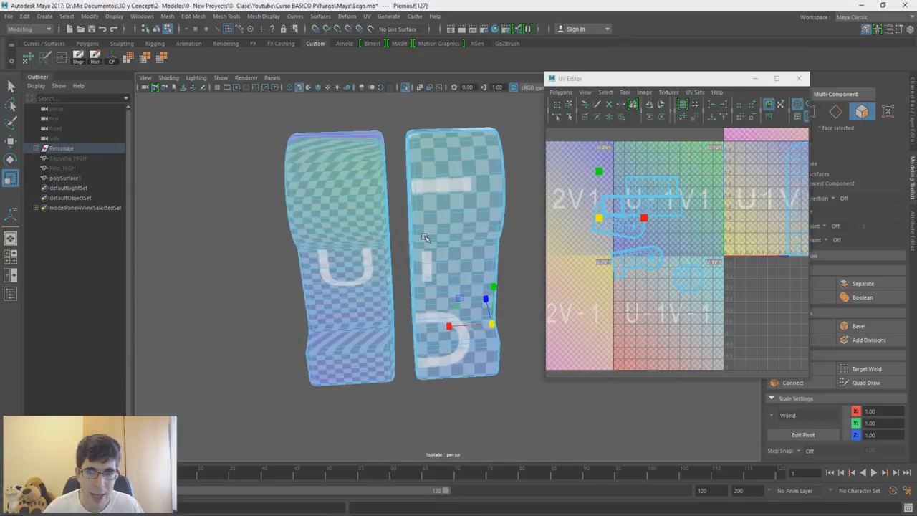
Mirror the leg to the other side of the minifigure
right_click(699, 232)
right_drag(705, 247, 699, 258)
alt+drag(445, 215, 462, 199)
right_drag(464, 196, 493, 184)
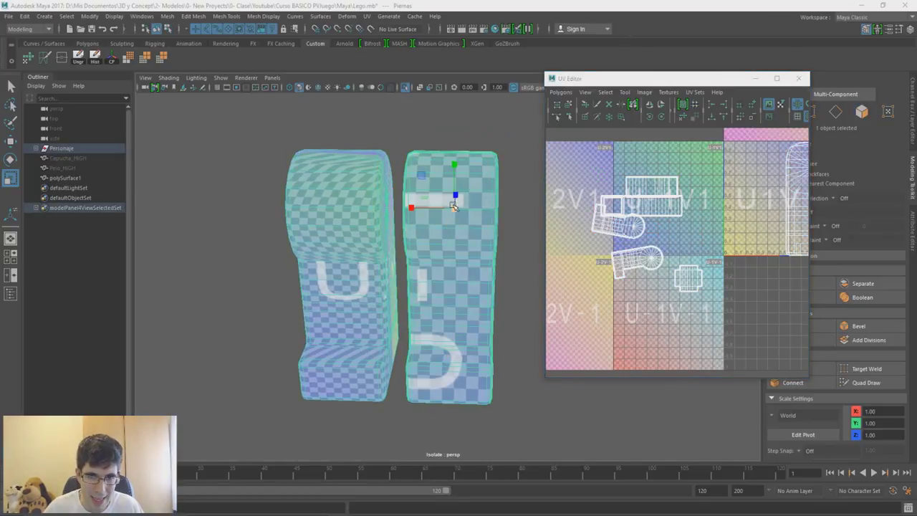
key(space)
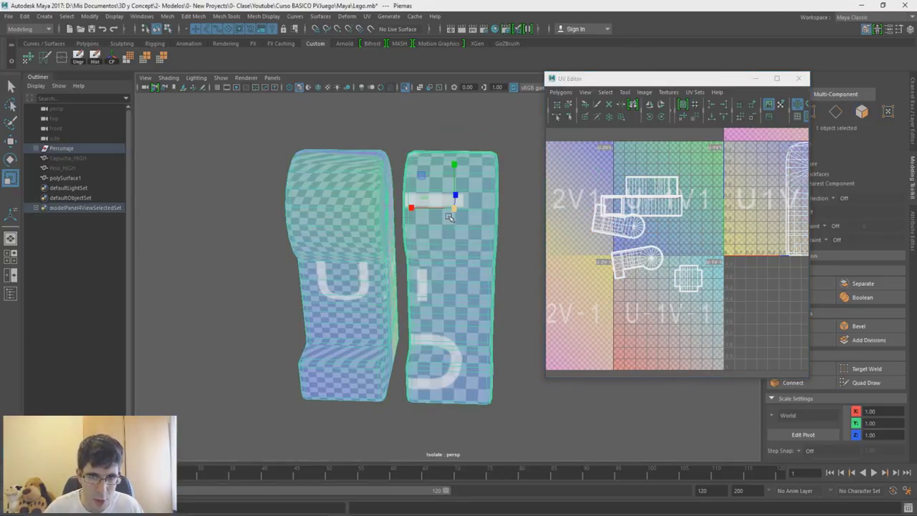
shift+right_drag(449, 216, 449, 224)
click(427, 329)
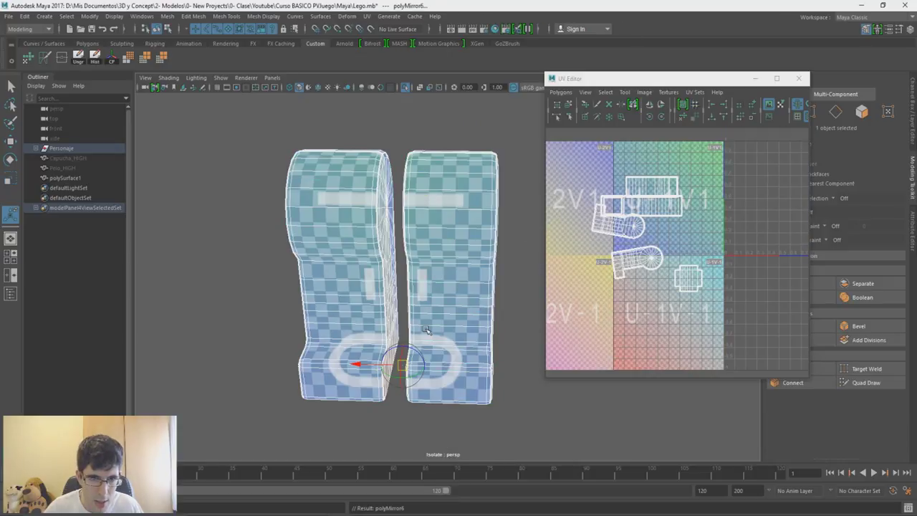
alt+drag(419, 179, 390, 235)
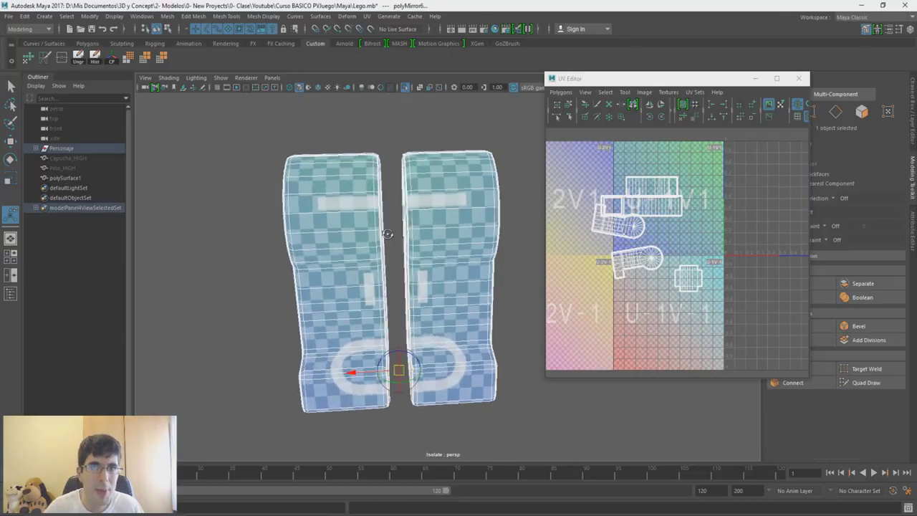
Select the leg's UV shell for moving
key(w)
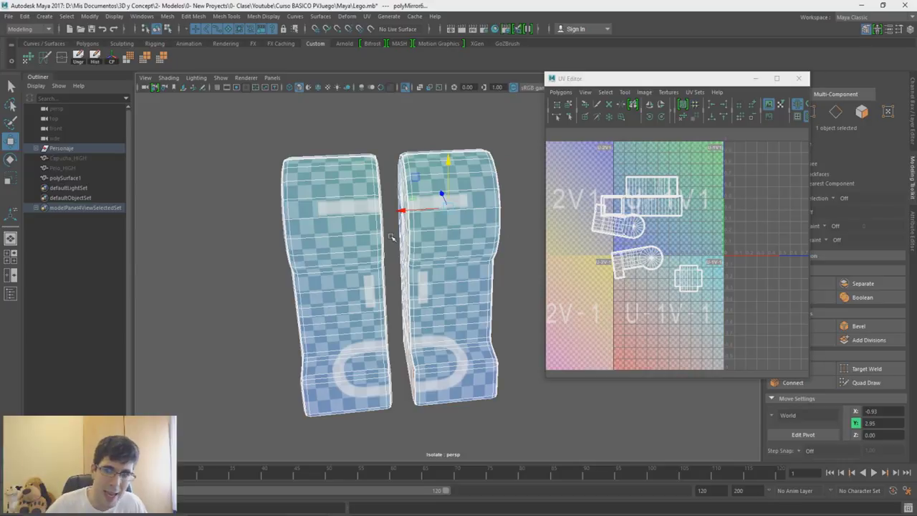
alt+middle_drag(608, 287, 665, 278)
key(F8)
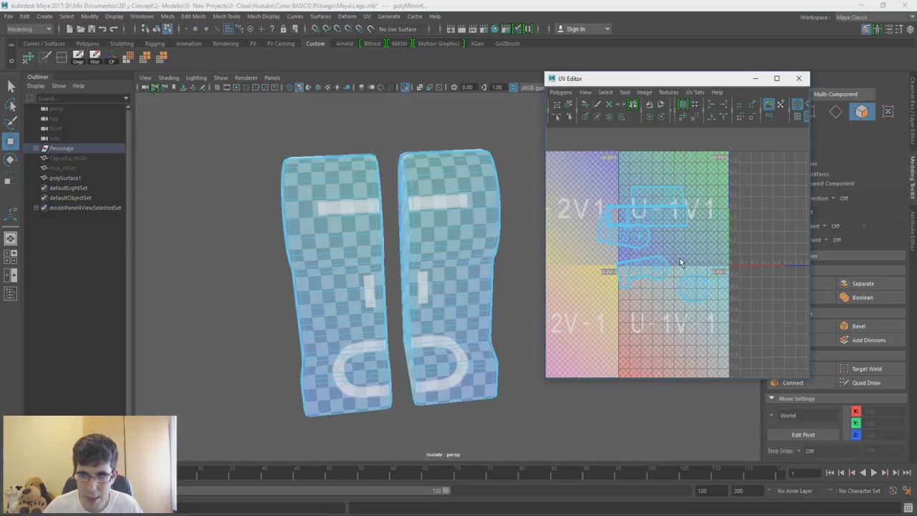
right_drag(666, 260, 651, 267)
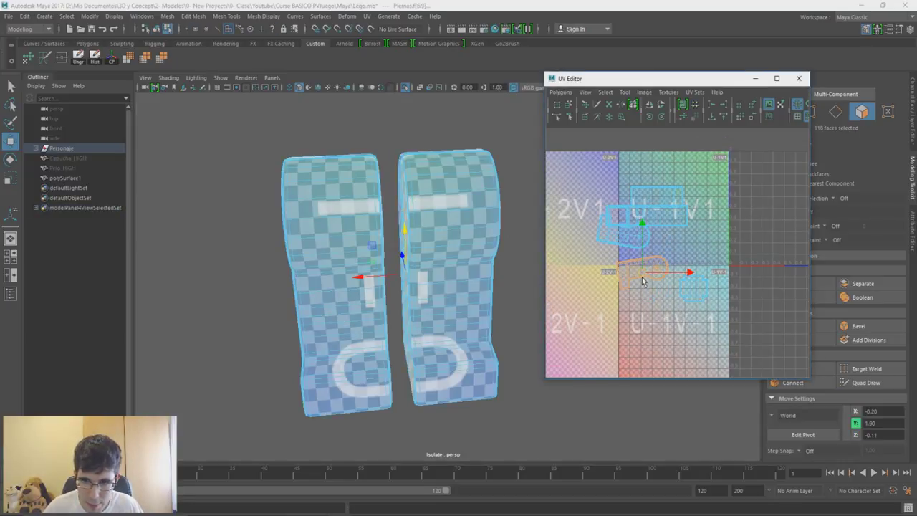
scroll(642, 277, up, 3)
scroll(666, 269, up, 2)
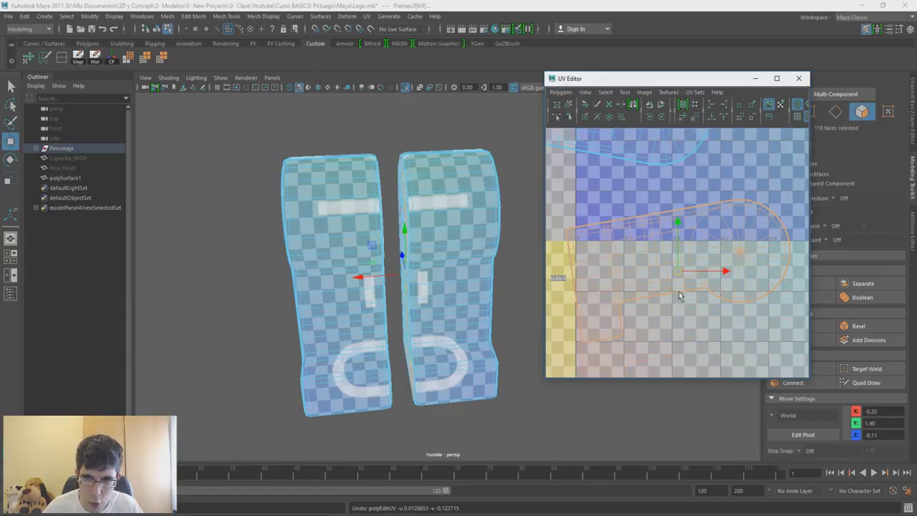
Try moving the leg UV shell into the lower-left tile, undo it, and show the whole minifigure
key(ctrl+z)
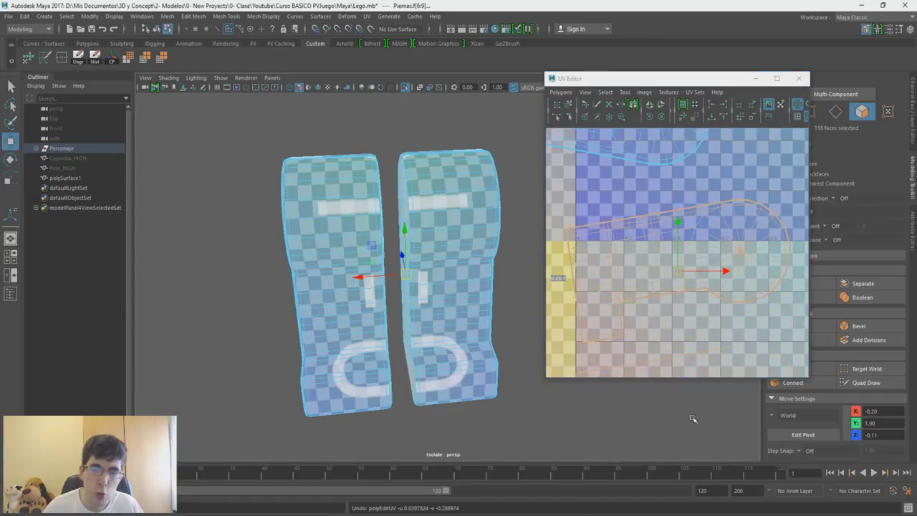
scroll(680, 233, down, 2)
scroll(693, 263, down, 2)
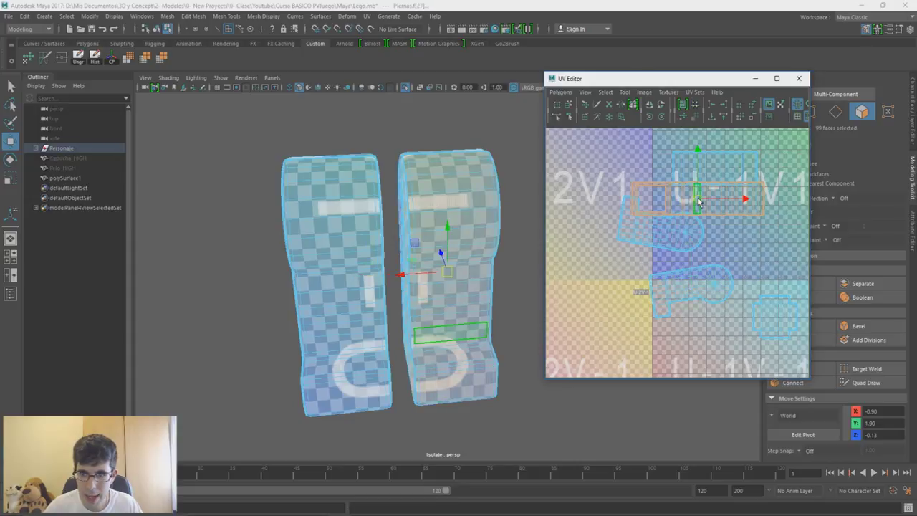
drag(699, 203, 647, 290)
mouse_move(637, 300)
alt+middle_down()
mouse_move(676, 278)
mouse_move(647, 305)
alt+middle_up()
key(ctrl+z)
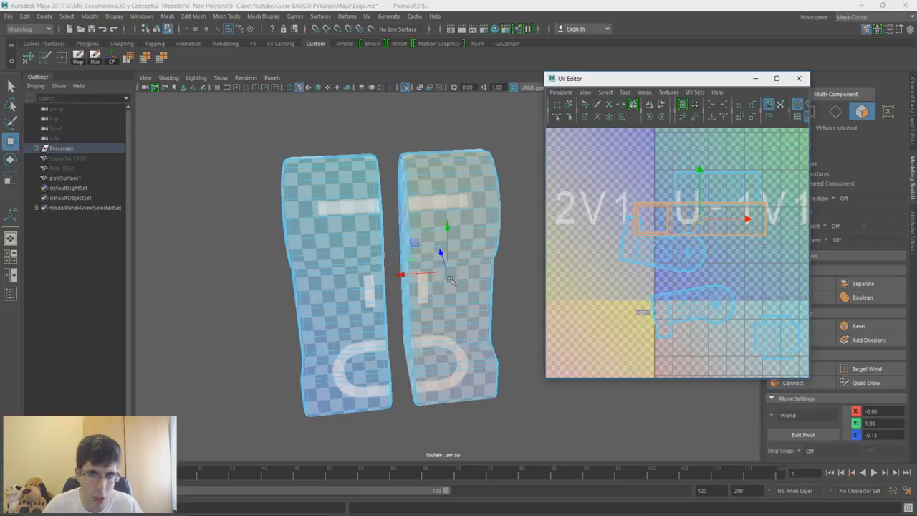
alt+drag(470, 288, 428, 277)
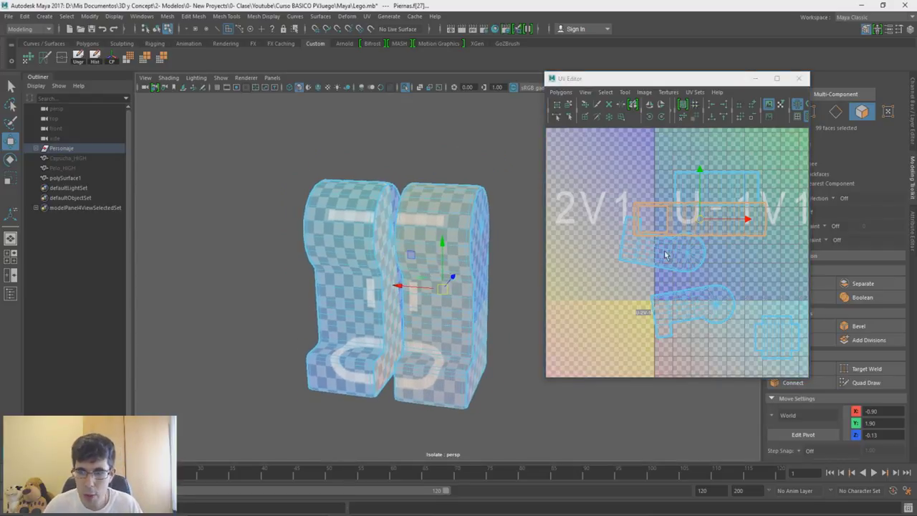
key(ctrl+1)
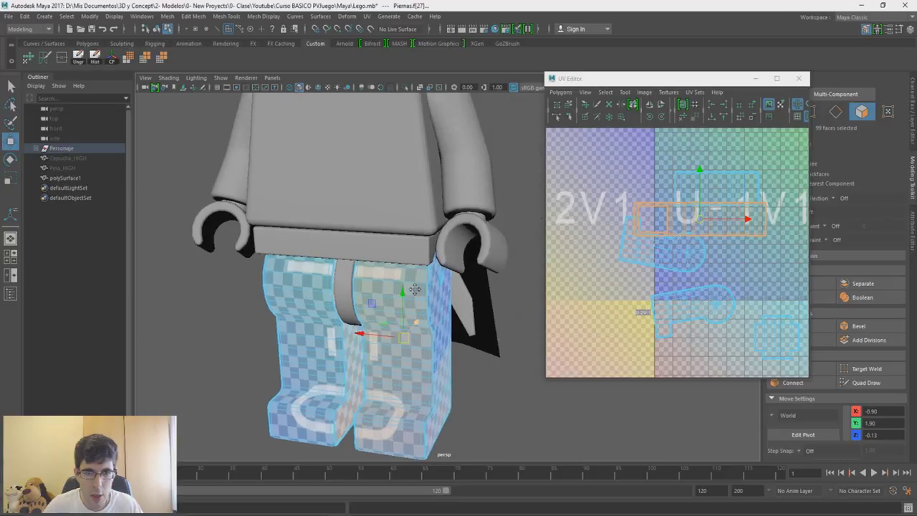
Return to Object Mode and select the torso, arms and legs together
scroll(445, 287, down, 3)
right_click(523, 188)
click(569, 172)
click(459, 192)
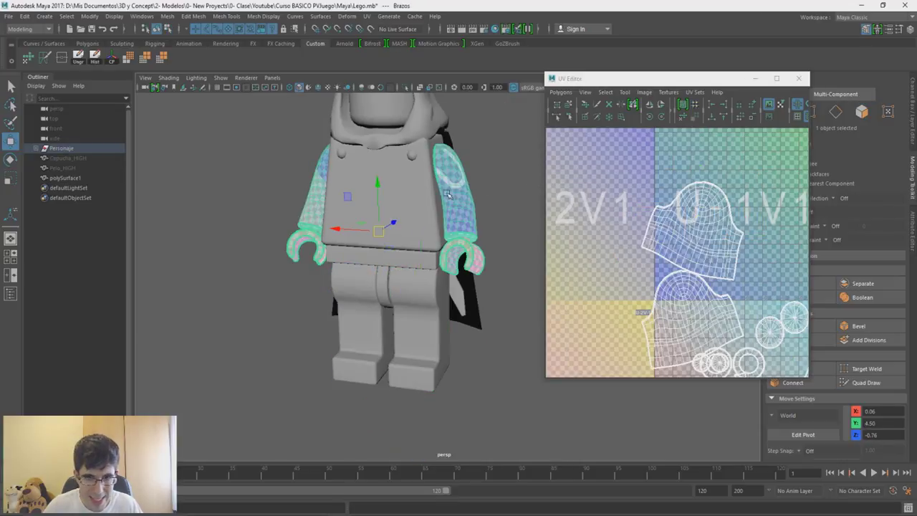
shift+click(424, 199)
shift+click(423, 296)
Hide the checker texture in the UV Editor
scroll(720, 267, down, 2)
scroll(720, 267, down, 2)
scroll(719, 165, down, 1)
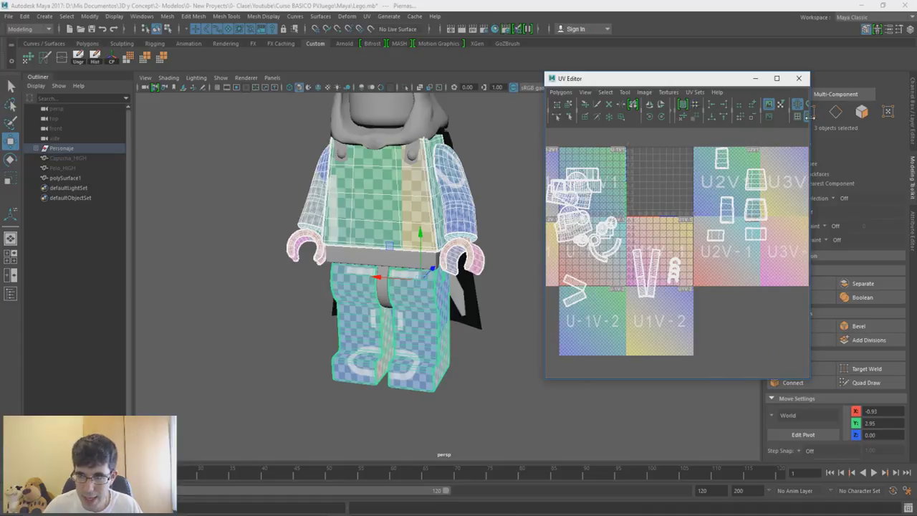
click(806, 118)
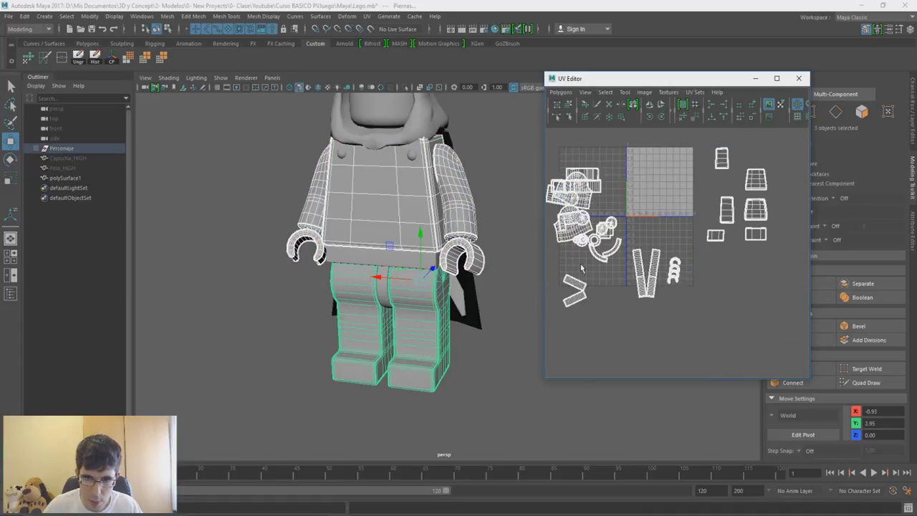
Orbit around the figure to review it, then select the waist to show its UVs
mouse_move(522, 258)
alt+mouse_down()
mouse_move(394, 230)
mouse_move(446, 118)
alt+mouse_up()
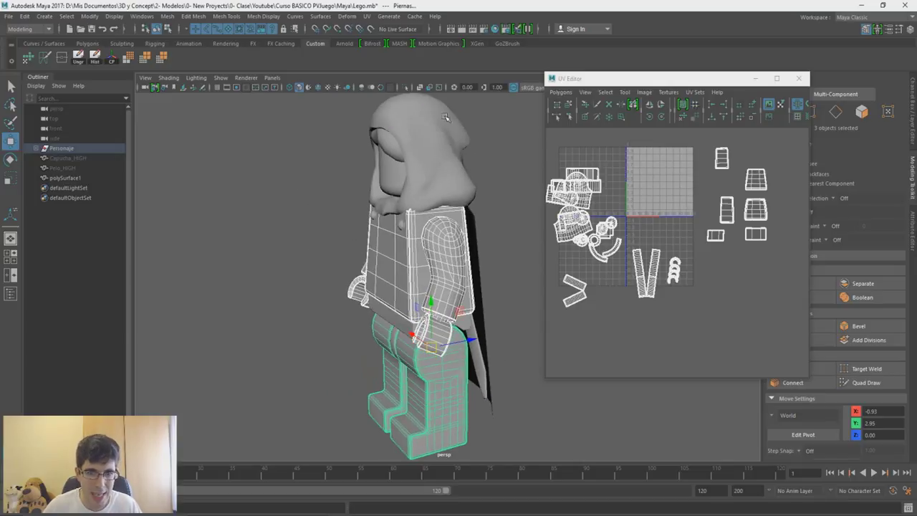
alt+drag(453, 219, 440, 220)
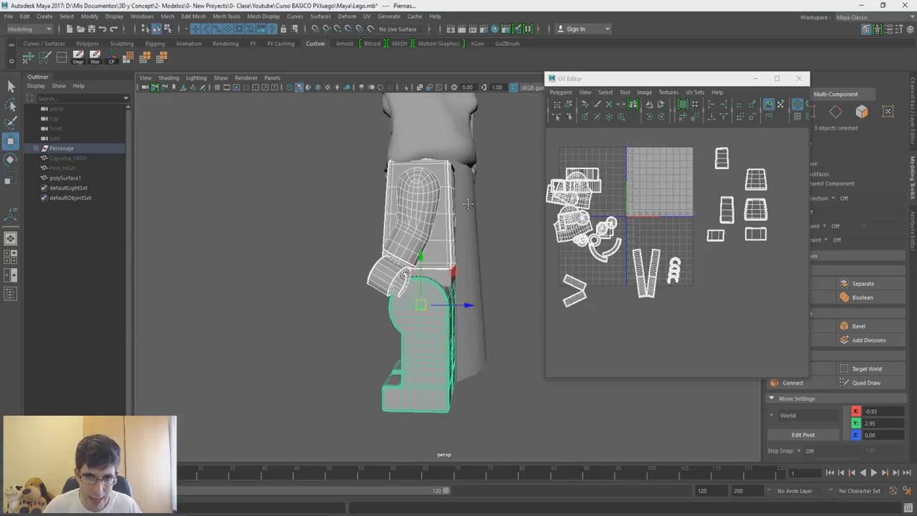
alt+drag(405, 301, 557, 298)
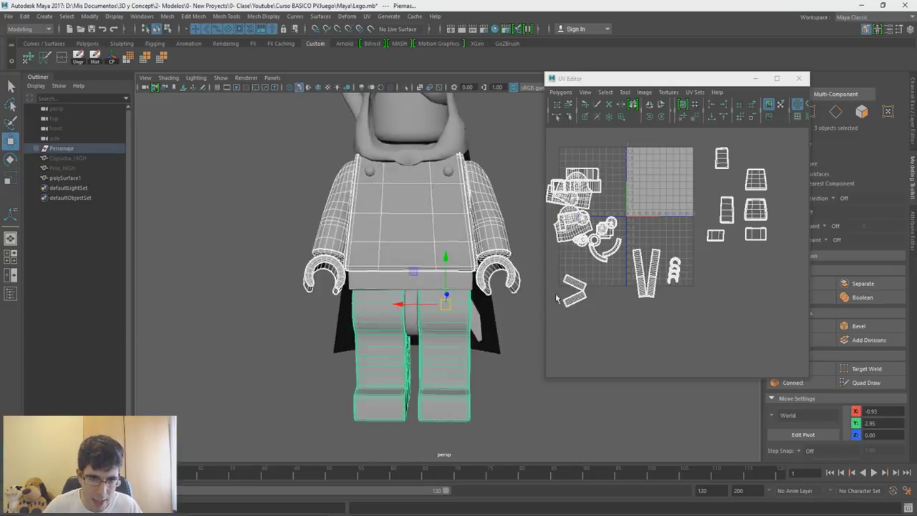
click(411, 296)
alt+middle_drag(705, 174, 720, 189)
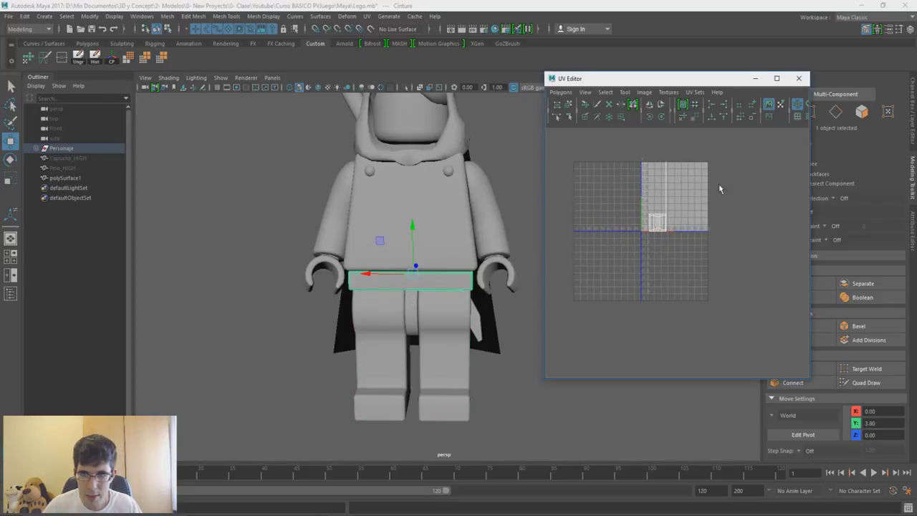
Isolate the Cintura waist and project its UVs from a best-fitting plane
shift+right_drag(452, 281, 453, 308)
alt+drag(452, 308, 487, 301)
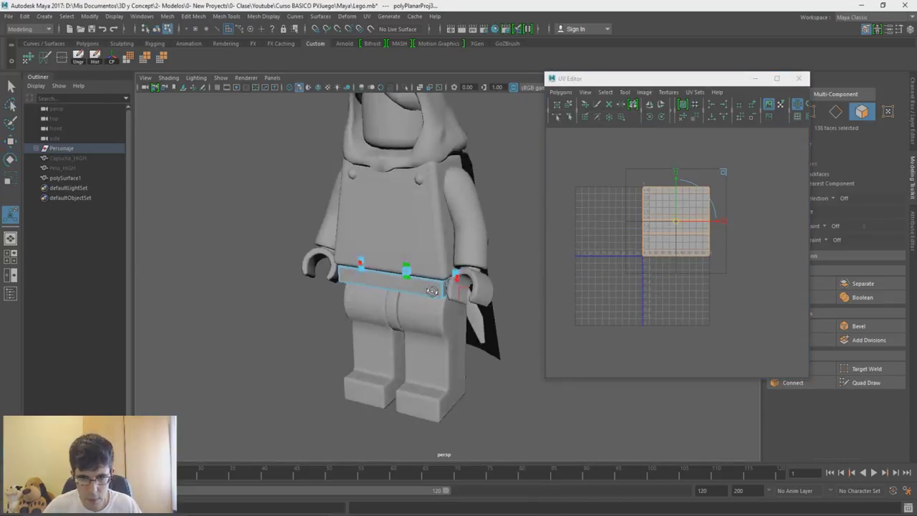
key(ctrl+1)
right_drag(495, 239, 493, 324)
click(432, 328)
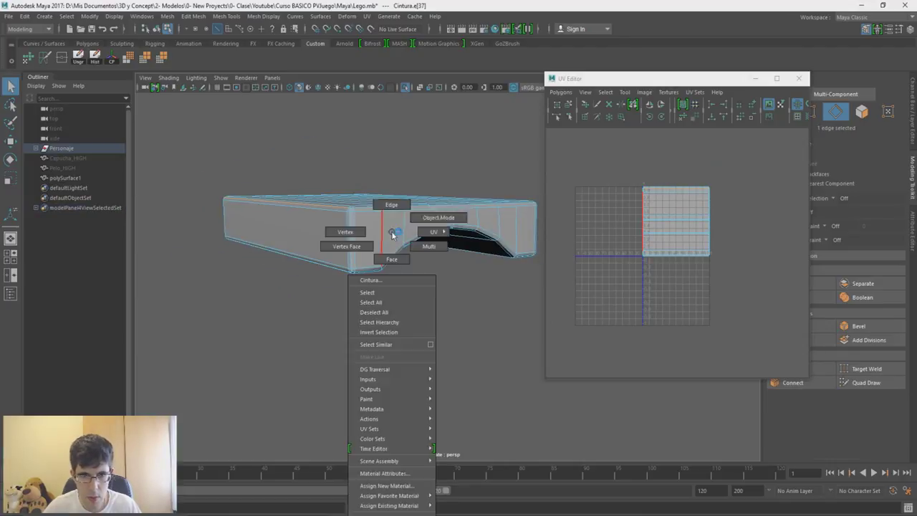
key(space)
click(497, 248)
click(556, 179)
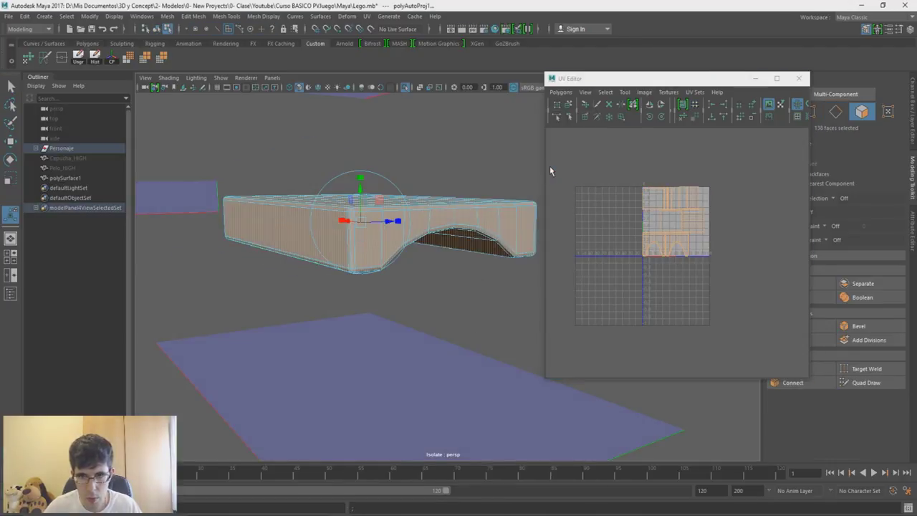
Merge and sew the waist's UV seams along the selected edges
alt+drag(549, 165, 526, 225)
right_drag(676, 262, 641, 260)
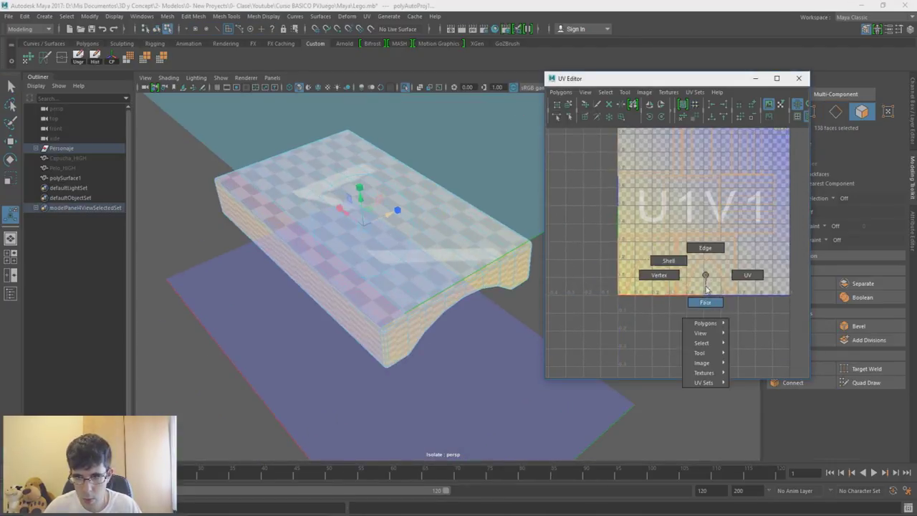
key(r)
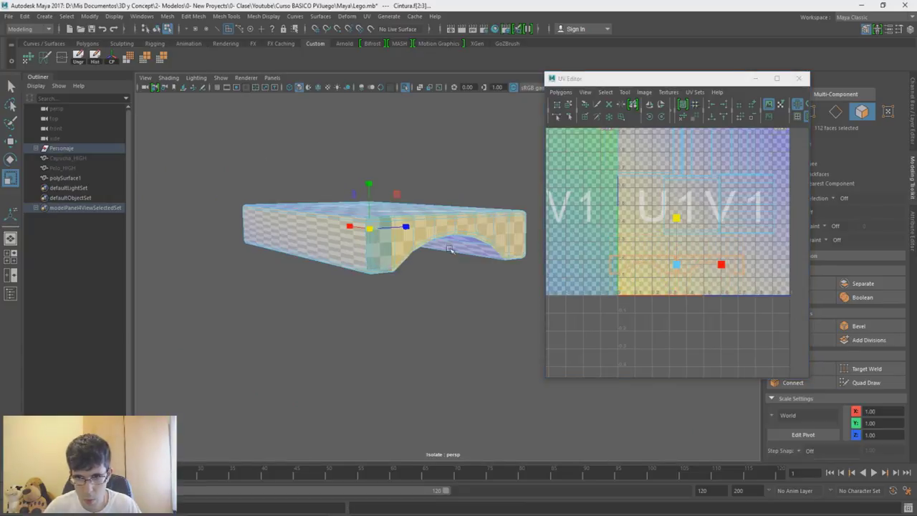
key(ctrl+z)
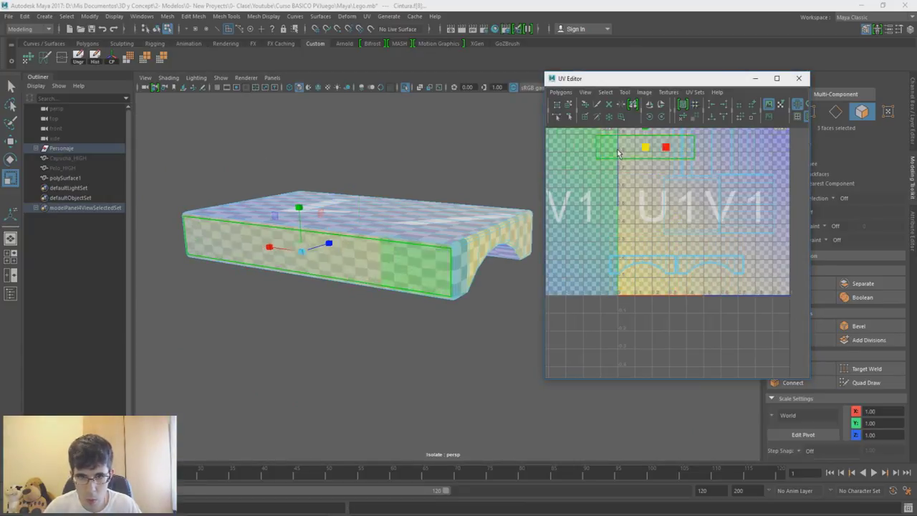
alt+middle_drag(732, 147, 731, 219)
key(ctrl+z)
key(ctrl+z)
key(ctrl+z)
key(ctrl+z)
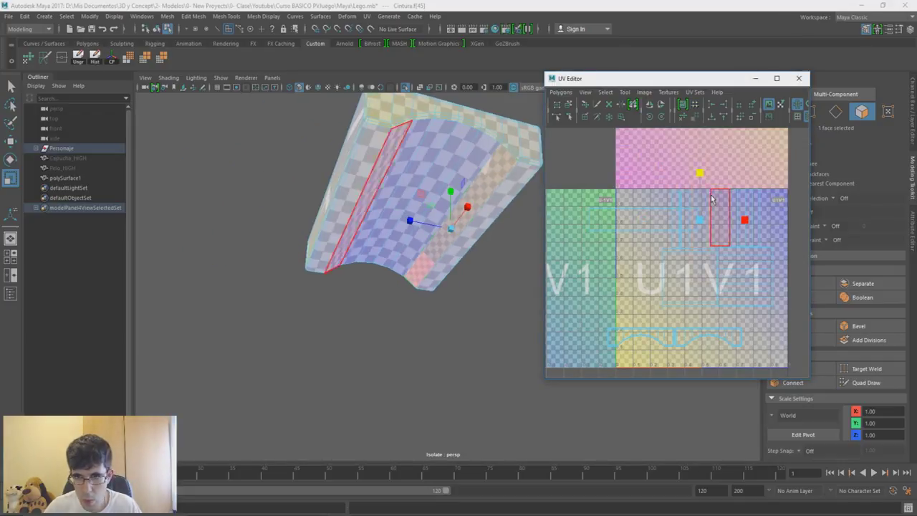
key(ctrl+z)
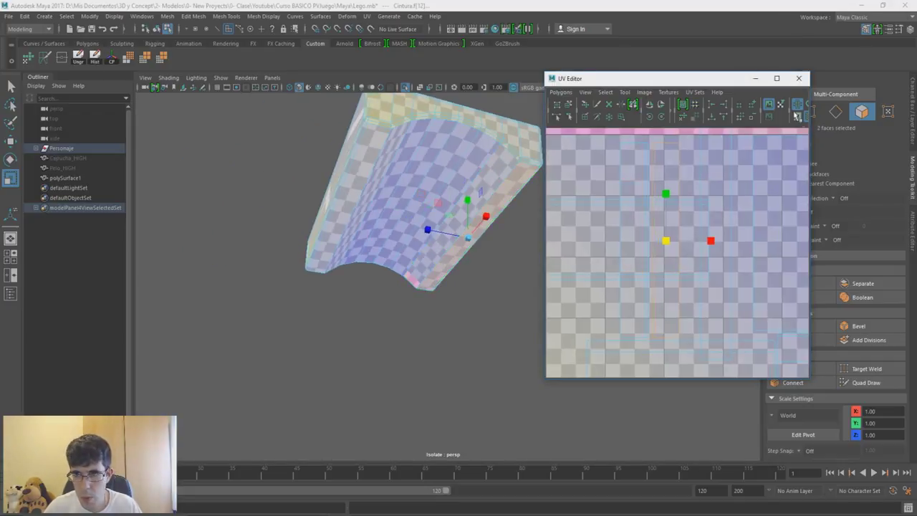
key(ctrl+z)
key(ctrl+z)
shift+right_drag(375, 172, 496, 392)
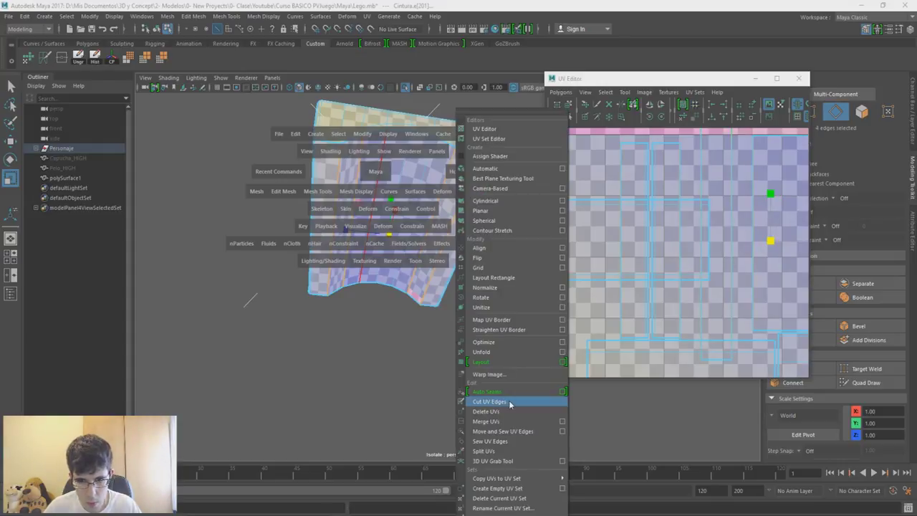
shift+right_drag(389, 225, 595, 361)
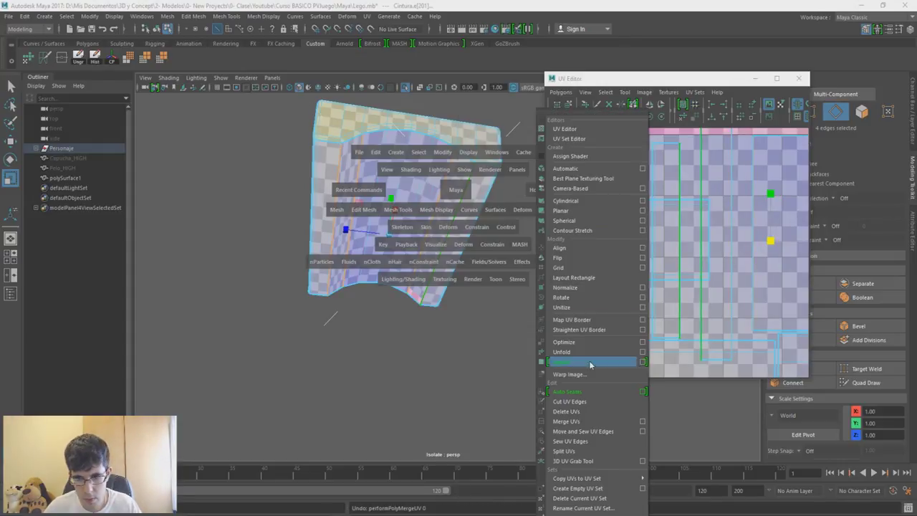
Select the strip of faces along the waist's inner arch
right_drag(637, 230, 644, 278)
click(634, 221)
key(space)
drag(645, 206, 695, 258)
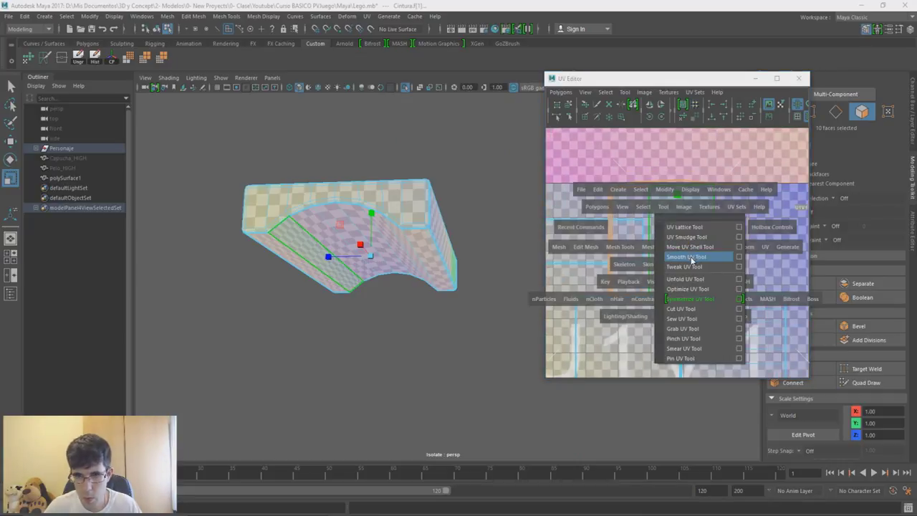
right_drag(692, 190, 715, 184)
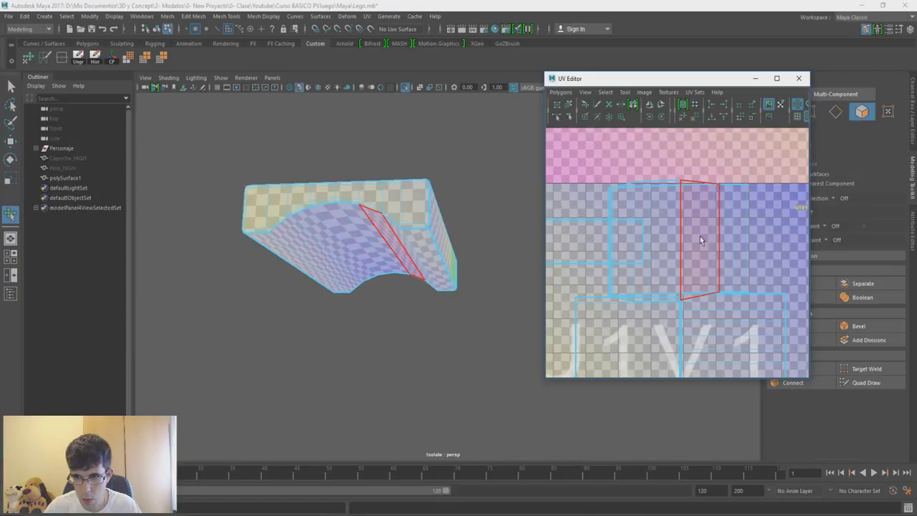
click(711, 186)
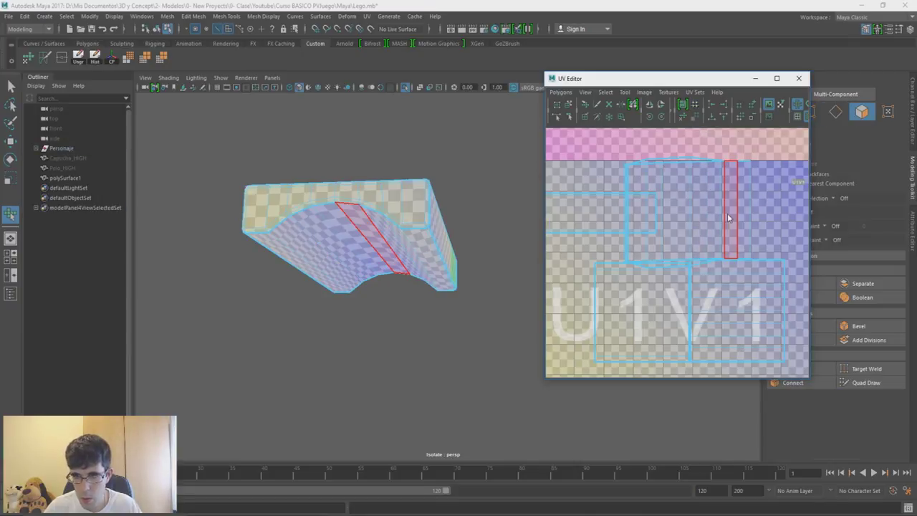
key(ctrl+F11)
key(w)
Move and scale the waist's UV shells out of the upper tile into U1V1
scroll(699, 239, down, 2)
scroll(699, 238, down, 3)
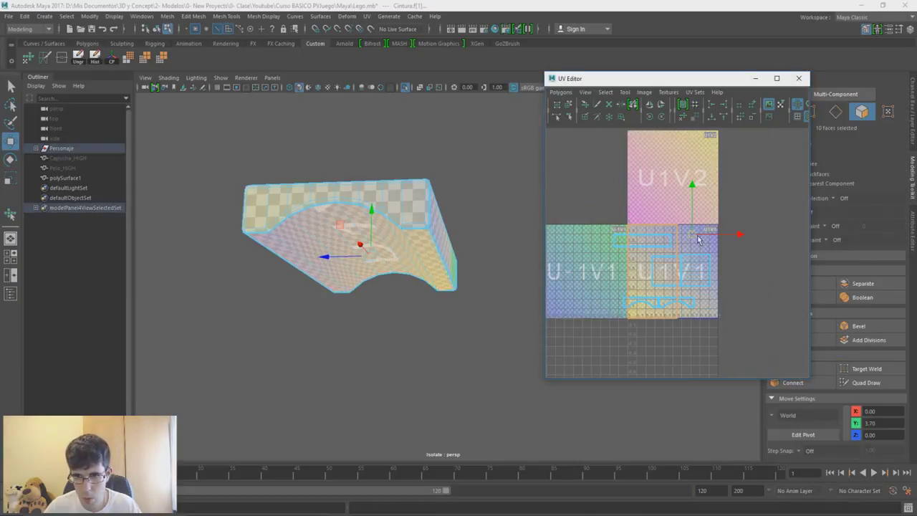
drag(699, 238, 789, 332)
key(r)
click(511, 279)
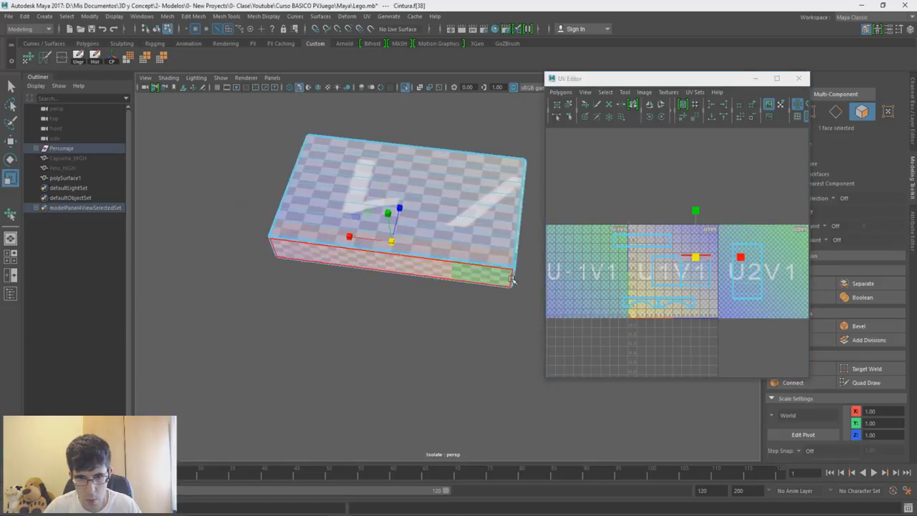
scroll(677, 273, up, 3)
mouse_move(444, 215)
alt+mouse_down()
mouse_move(363, 231)
mouse_move(430, 215)
alt+mouse_up()
click(683, 301)
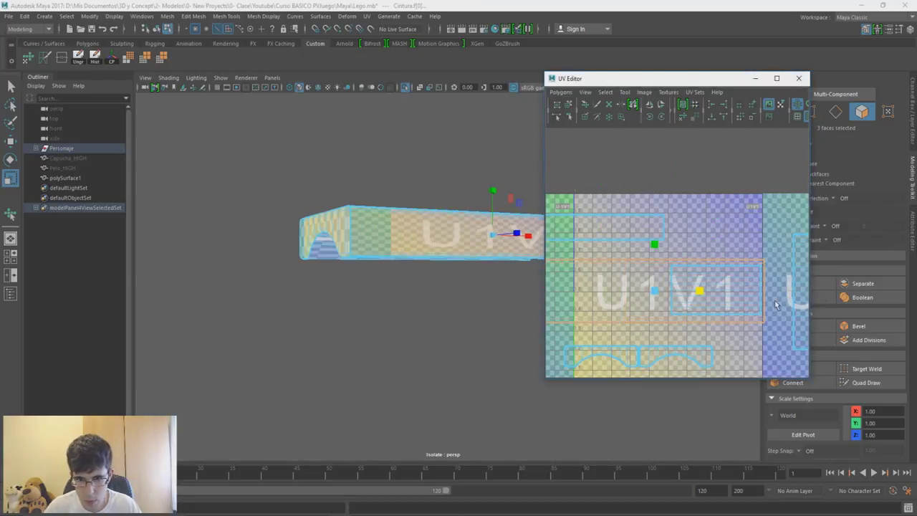
mouse_move(444, 272)
alt+mouse_down()
mouse_move(389, 260)
mouse_move(358, 222)
alt+mouse_up()
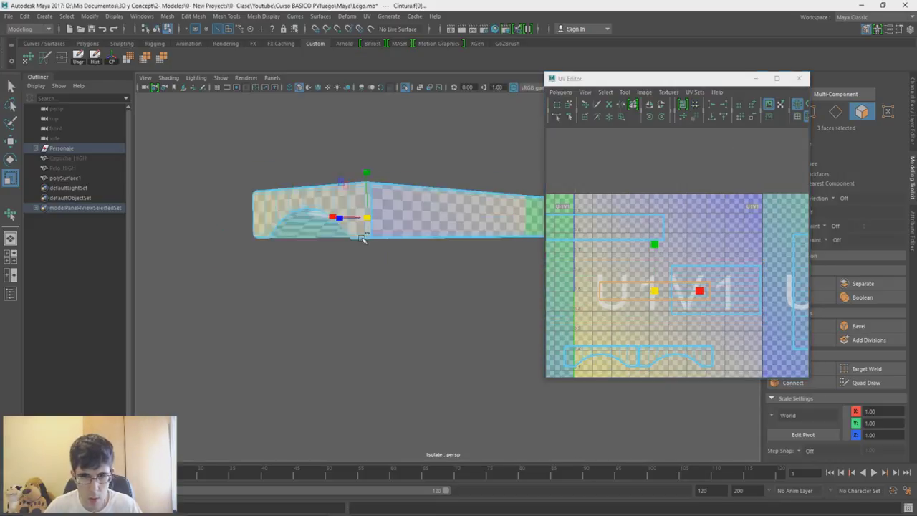
Save the scene and select the Entrepierna crotch piece in the full character view
key(ctrl+1)
click(486, 291)
key(ctrl+s)
click(486, 290)
alt+drag(486, 290, 430, 272)
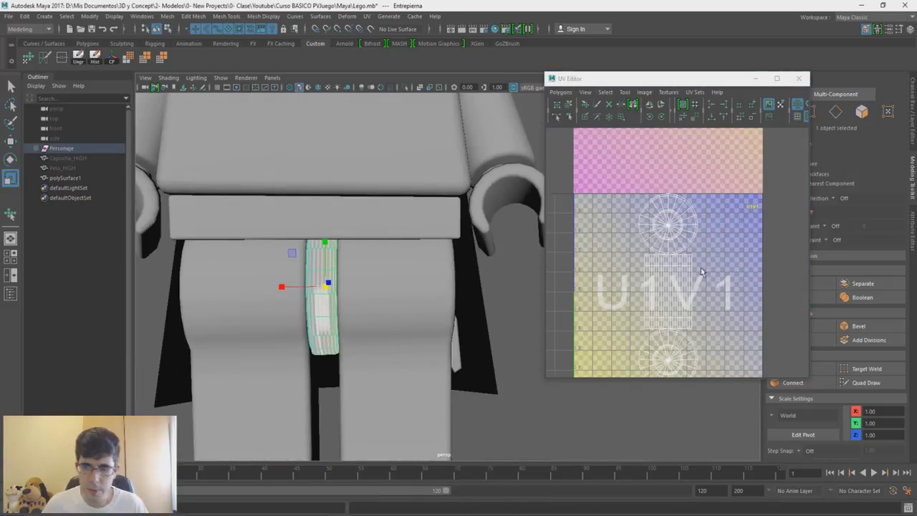
Isolate the crotch piece and select its first edge loop as a seam
key(ctrl+1)
alt+drag(344, 272, 402, 258)
right_drag(344, 244, 402, 215)
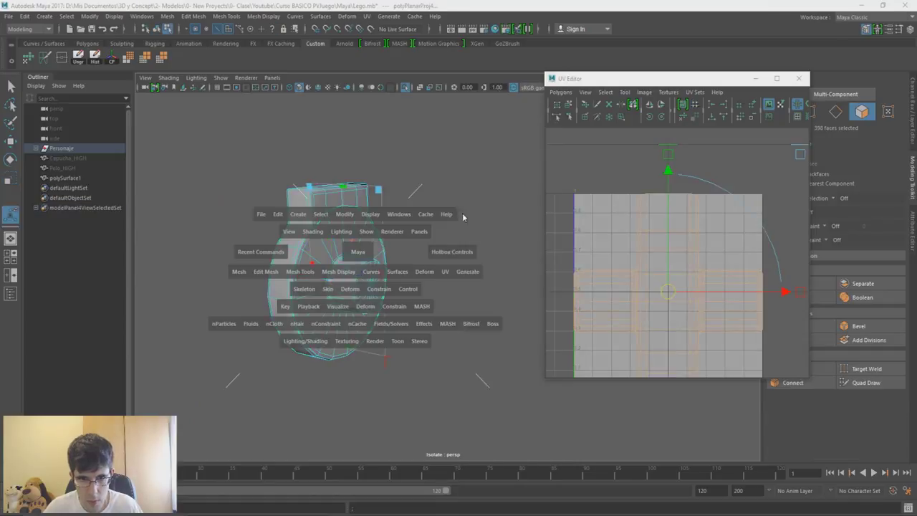
double_click(419, 256)
key(f)
key(w)
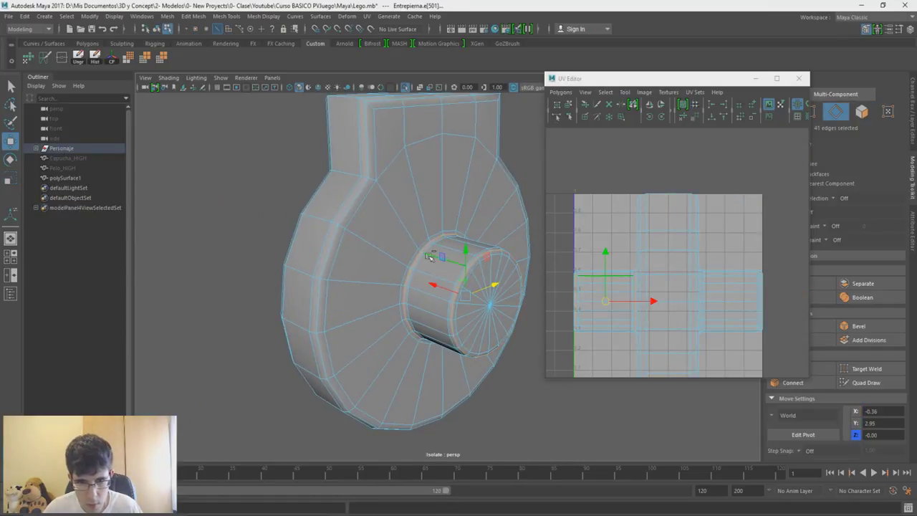
alt+drag(436, 261, 373, 272)
shift+click(367, 274)
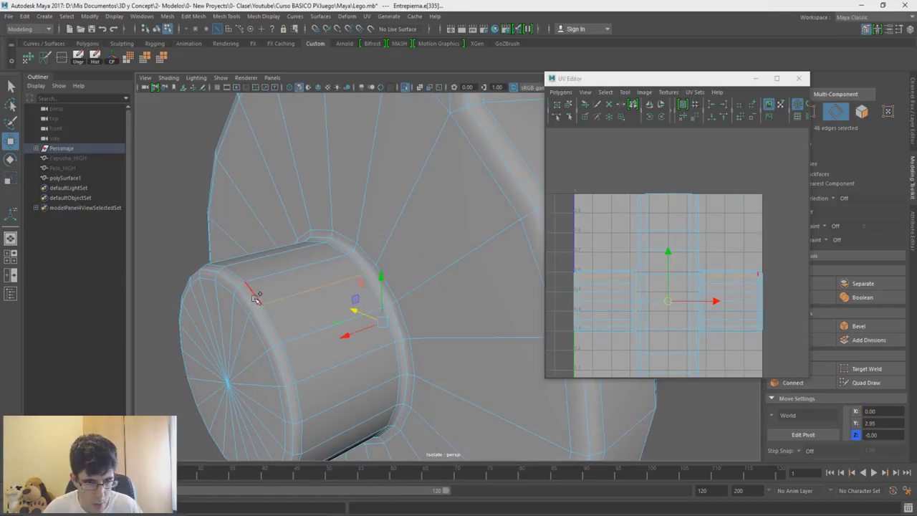
Add further edge loops around the crotch piece to the seam selection
shift+double_click(362, 255)
mouse_move(362, 256)
alt+mouse_down()
mouse_move(410, 193)
mouse_move(430, 229)
alt+mouse_up()
shift+double_click(375, 286)
mouse_move(376, 286)
alt+mouse_down()
mouse_move(184, 241)
mouse_move(418, 259)
mouse_move(380, 199)
alt+mouse_up()
shift+double_click(430, 287)
alt+drag(430, 287, 502, 273)
Convert the seam edges to faces and map their UVs with Map UV Border
key(space)
mouse_move(441, 200)
mouse_down()
mouse_move(379, 297)
mouse_move(458, 273)
mouse_up()
key(space)
drag(689, 284, 722, 321)
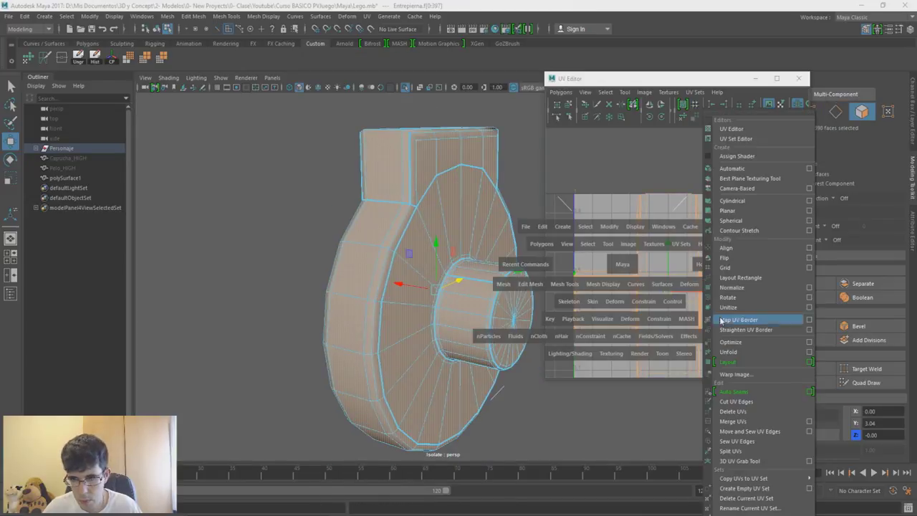
click(722, 321)
click(769, 104)
mouse_move(385, 263)
alt+mouse_down()
mouse_move(358, 266)
mouse_move(401, 243)
alt+mouse_up()
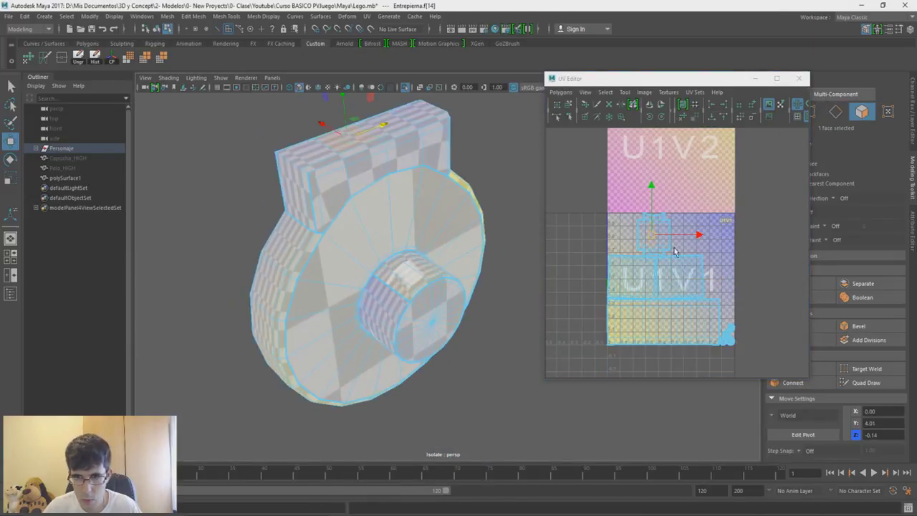
Move and scale the crotch piece's cap and strip shells into the U1V1 tile
double_click(674, 251)
key(r)
key(w)
scroll(745, 241, down, 2)
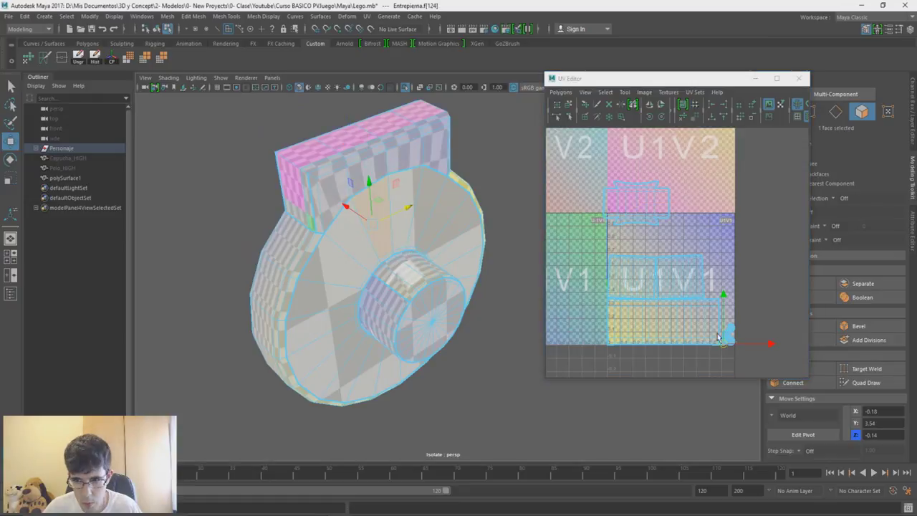
scroll(674, 294, up, 3)
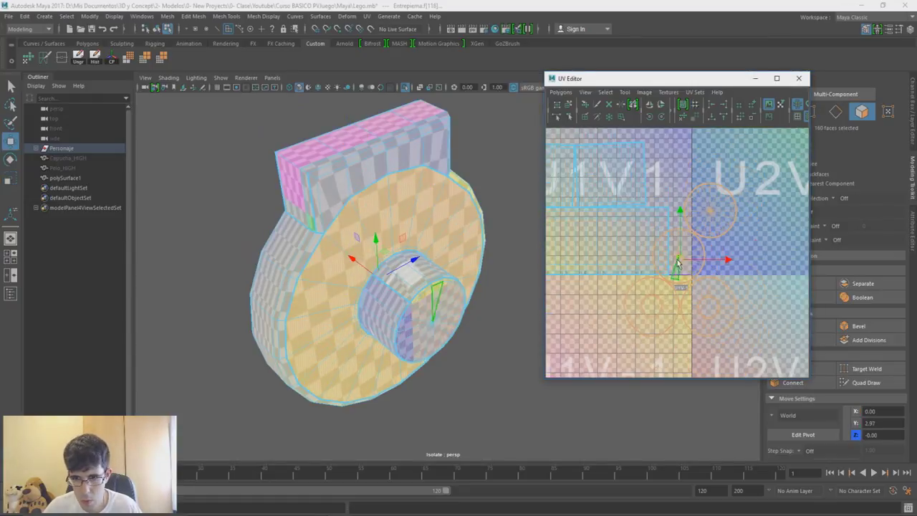
click(730, 219)
click(409, 281)
double_click(441, 273)
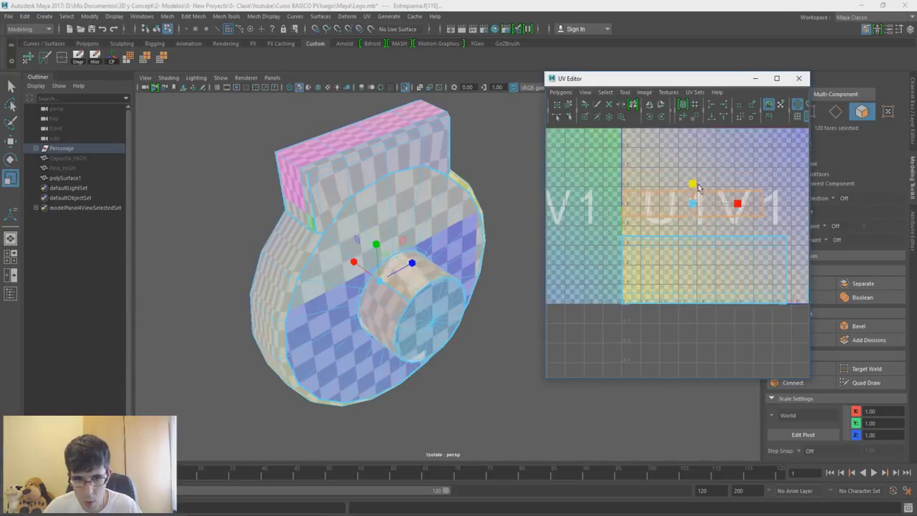
alt+drag(466, 272, 373, 272)
double_click(412, 279)
Show the whole character again and check the cape's UVs
key(ctrl+1)
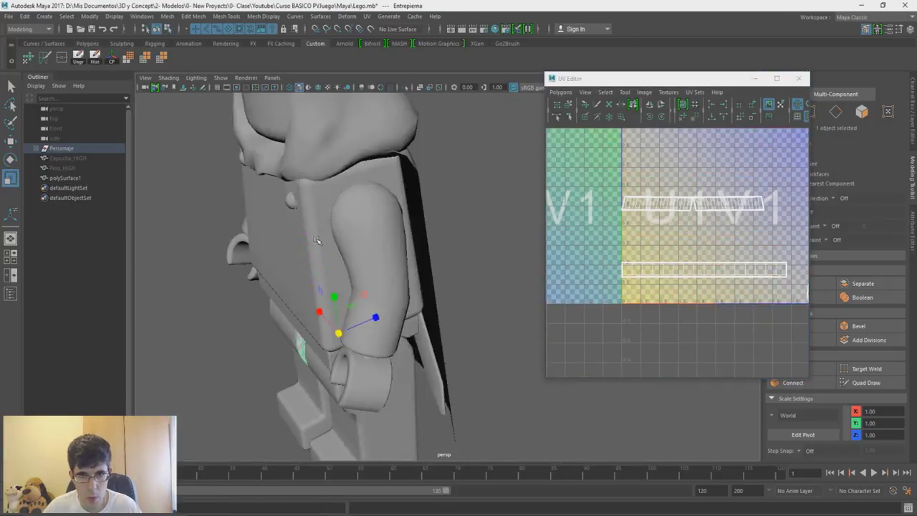
click(359, 301)
key(space)
alt+drag(521, 218, 430, 215)
key(w)
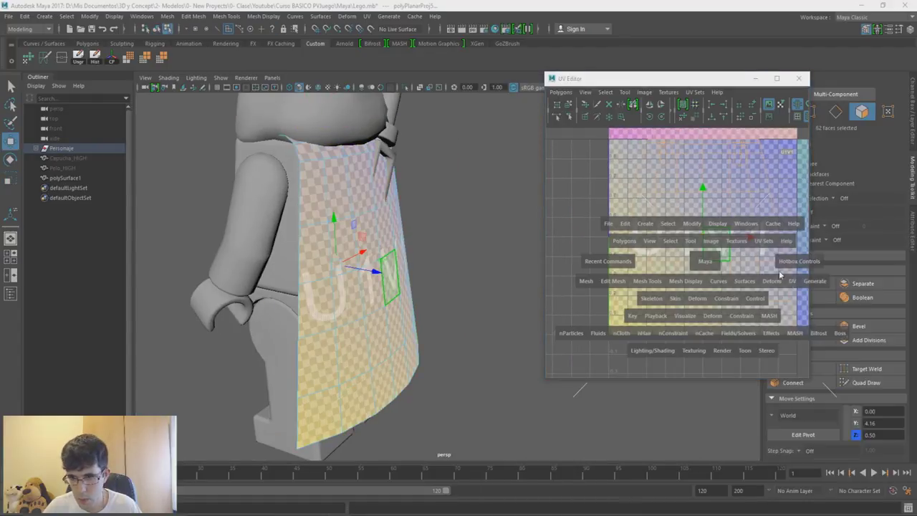
scroll(709, 209, down, 3)
Select and isolate the head, ready for picking edges
alt+drag(502, 251, 401, 215)
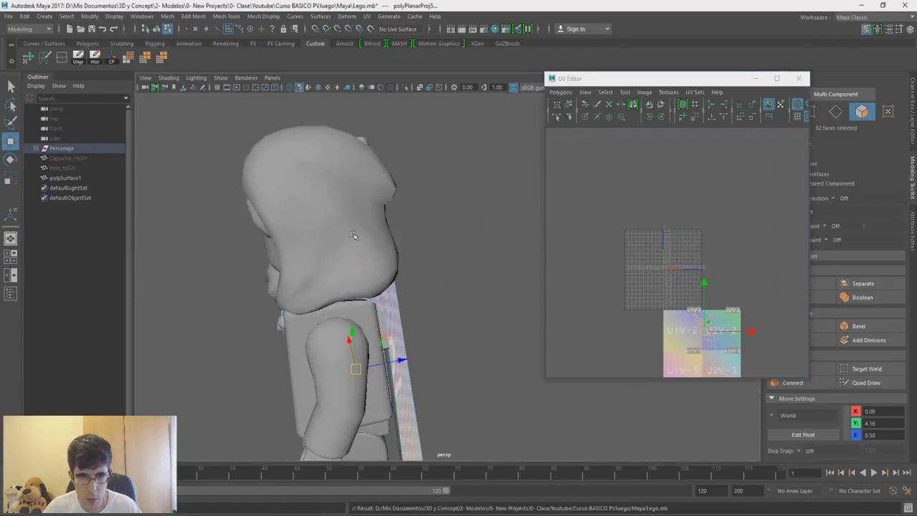
click(402, 208)
key(ctrl+1)
key(F10)
scroll(483, 188, up, 2)
alt+drag(483, 188, 438, 199)
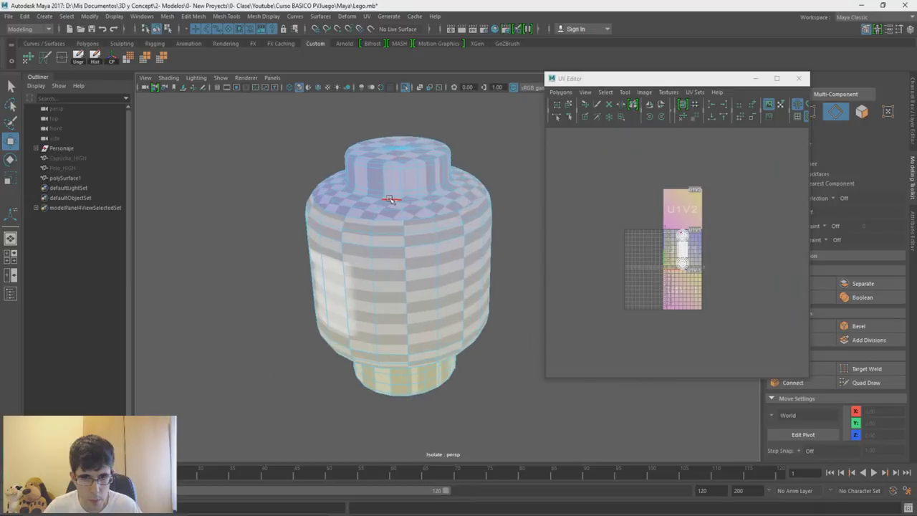
Select the head's bottom and top edge loops as UV seams
double_click(438, 198)
scroll(439, 224, up, 3)
scroll(408, 172, down, 2)
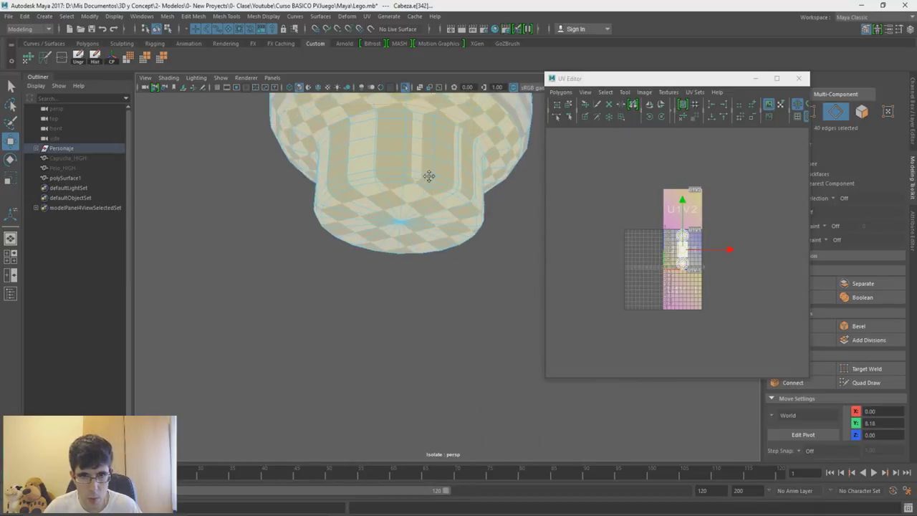
alt+drag(430, 160, 403, 201)
scroll(404, 201, down, 3)
shift+double_click(322, 128)
ctrl+double_click(323, 127)
mouse_move(323, 128)
alt+mouse_down()
mouse_move(407, 266)
mouse_move(445, 359)
alt+mouse_up()
scroll(372, 215, up, 3)
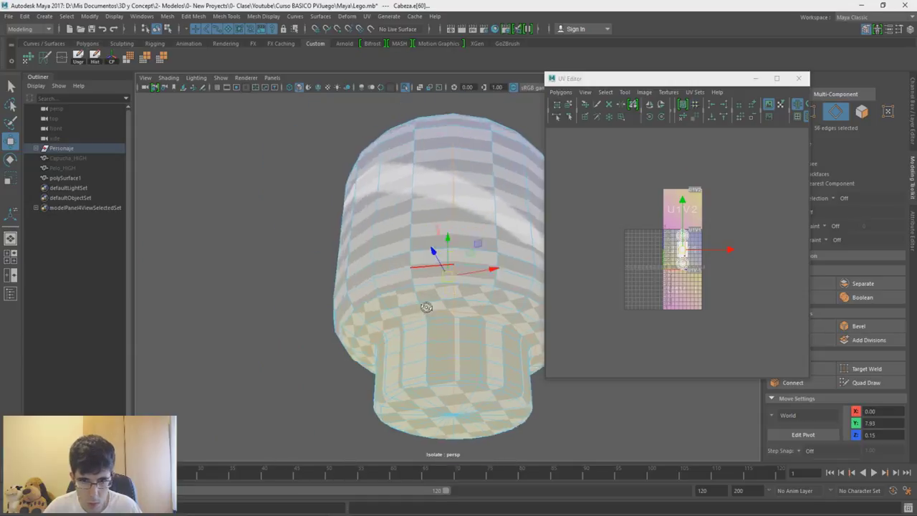
alt+drag(447, 291, 774, 149)
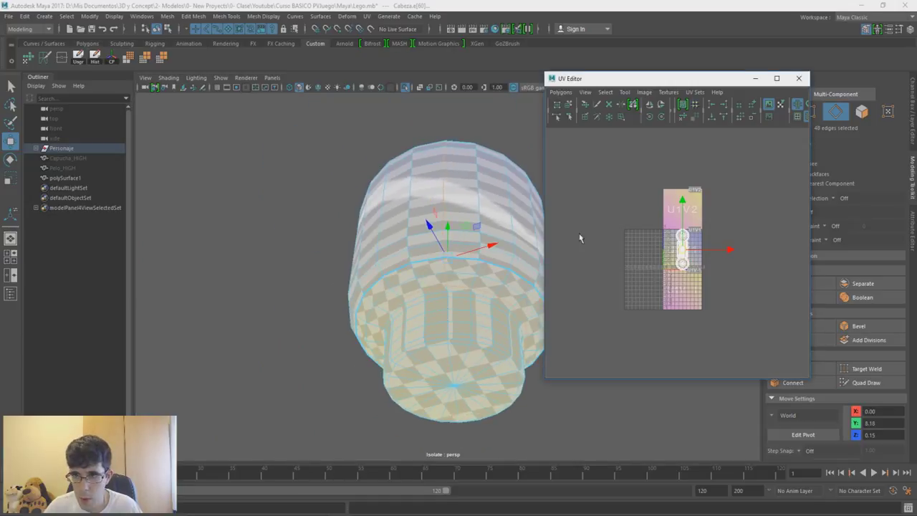
alt+drag(582, 265, 432, 231)
mouse_move(432, 248)
right_down()
mouse_move(459, 229)
mouse_move(426, 209)
right_up()
Unfold the head's UVs along its seam loops, then planar-map polySurface1
key(space)
double_click(445, 212)
mouse_move(465, 233)
alt+mouse_down()
mouse_move(461, 318)
mouse_move(479, 393)
mouse_move(430, 322)
mouse_move(435, 389)
mouse_move(435, 266)
alt+mouse_up()
shift+double_click(460, 322)
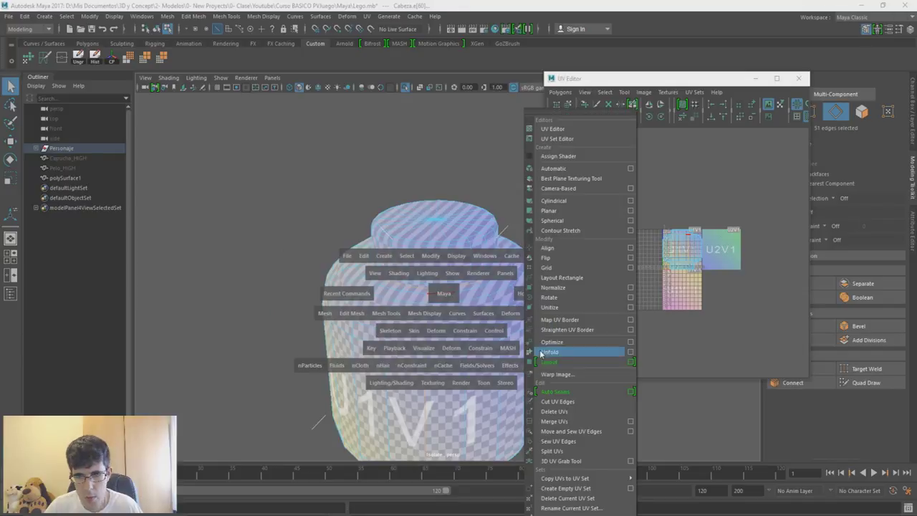
ctrl+right_drag(423, 351, 465, 318)
shift+right_drag(439, 352, 645, 273)
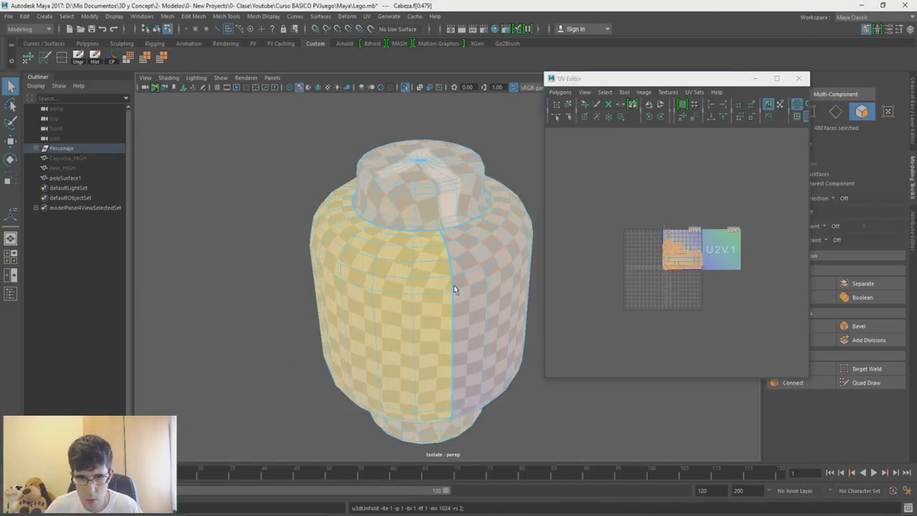
mouse_move(432, 311)
alt+mouse_down()
mouse_move(445, 235)
mouse_move(344, 260)
alt+mouse_up()
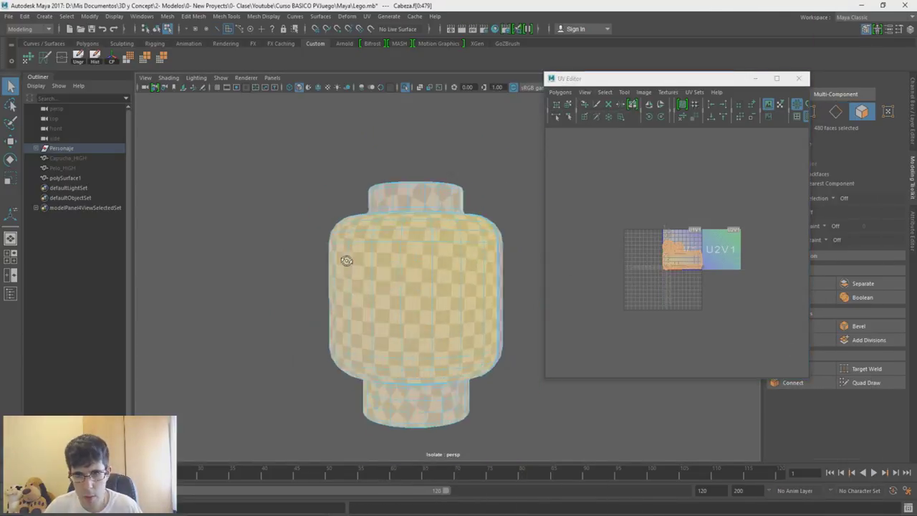
scroll(645, 262, up, 3)
key(w)
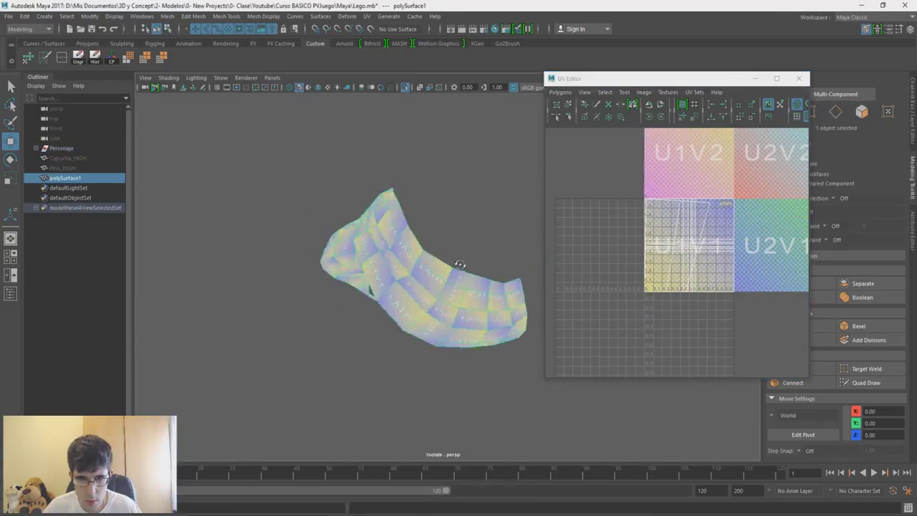
shift+right_drag(453, 261, 450, 217)
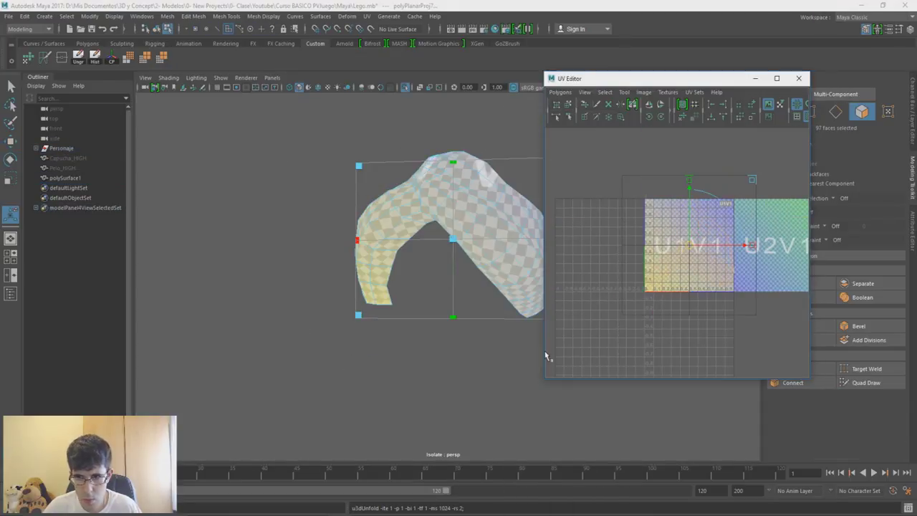
Isolate the hood and redo its planar UV projection
key(ctrl+1)
alt+drag(430, 301, 443, 334)
key(ctrl+1)
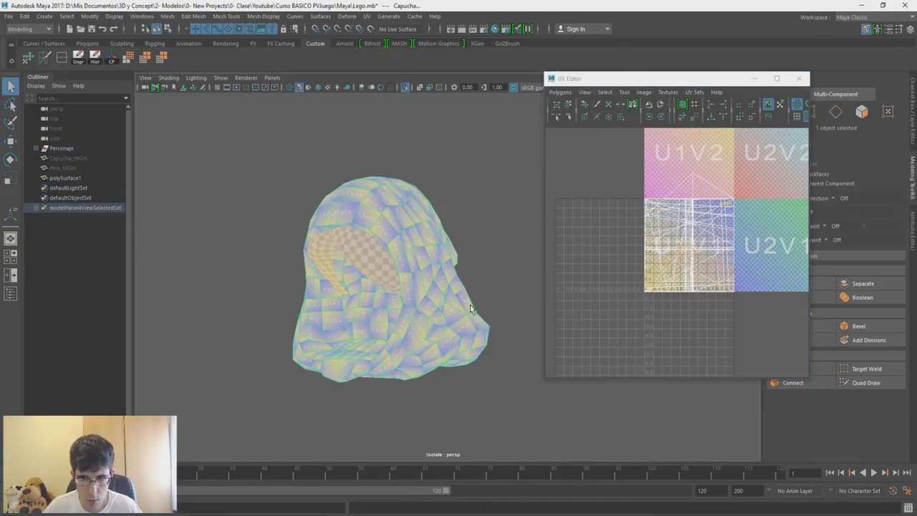
right_drag(416, 291, 444, 281)
key(ctrl+z)
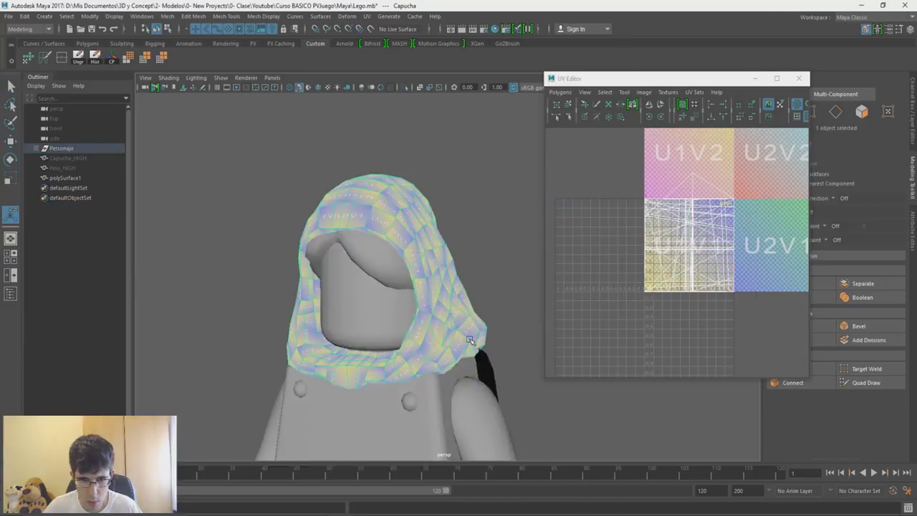
shift+right_drag(445, 281, 573, 330)
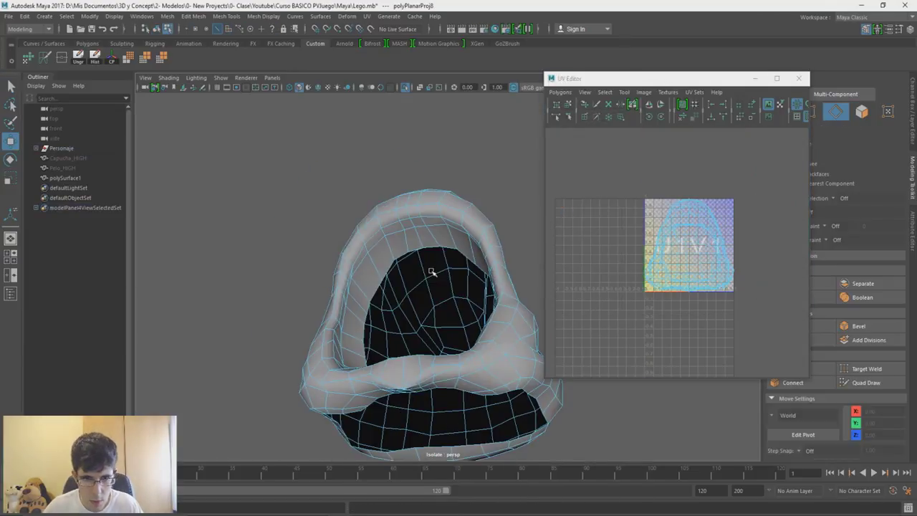
alt+drag(413, 249, 435, 270)
Select several edge loops around the hood to serve as UV seams
double_click(349, 311)
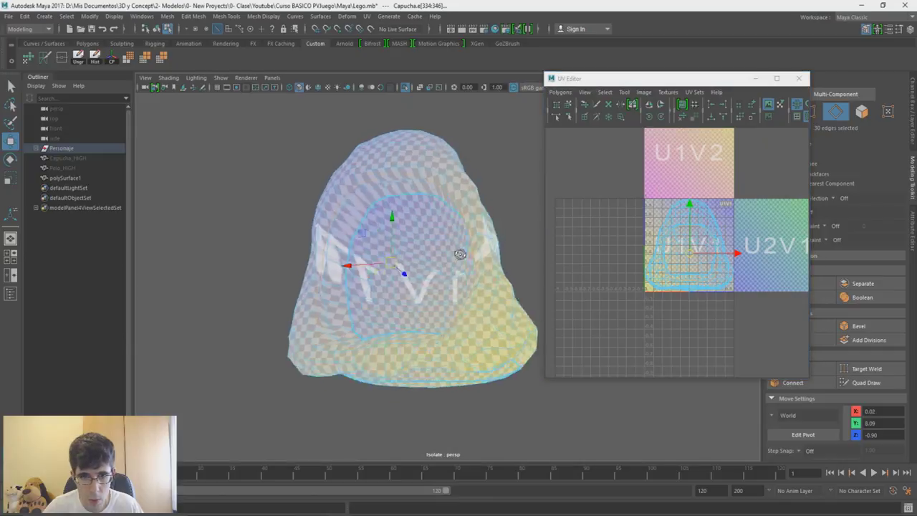
alt+drag(410, 371, 386, 269)
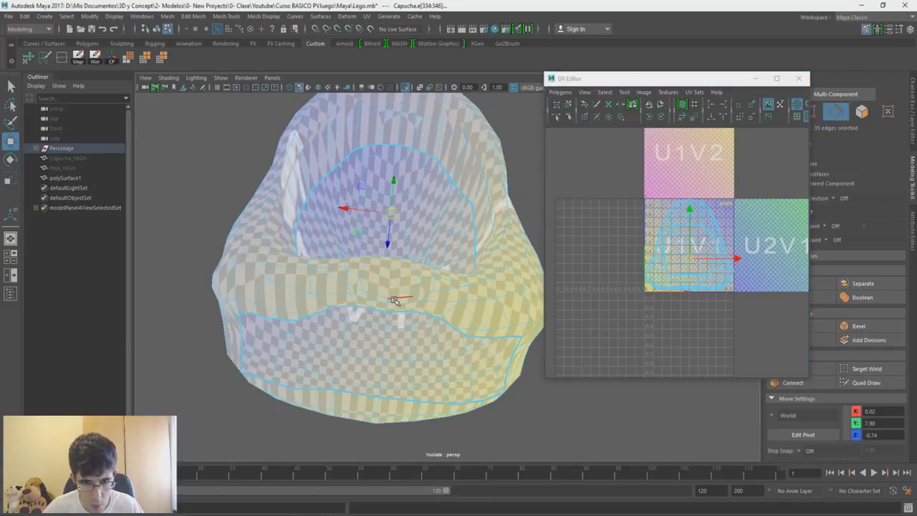
scroll(386, 269, up, 3)
mouse_move(342, 190)
alt+mouse_down()
mouse_move(401, 211)
mouse_move(436, 310)
mouse_move(436, 348)
mouse_move(409, 241)
alt+mouse_up()
shift+click(401, 211)
right_drag(410, 241, 441, 351)
mouse_move(441, 351)
alt+mouse_down()
mouse_move(420, 359)
mouse_move(430, 378)
mouse_move(430, 287)
mouse_move(425, 323)
mouse_move(408, 227)
mouse_move(395, 307)
mouse_move(400, 284)
mouse_move(567, 389)
mouse_move(442, 311)
mouse_move(266, 322)
mouse_move(445, 260)
mouse_move(458, 263)
mouse_move(318, 207)
mouse_move(317, 252)
mouse_move(471, 262)
mouse_move(411, 250)
mouse_move(310, 145)
alt+mouse_up()
key(F10)
click(329, 159)
double_click(459, 263)
right_click(318, 207)
shift+double_click(410, 250)
Select the hood's faces and unfold their UVs with UV > Unfold
mouse_move(516, 244)
alt+mouse_down()
mouse_move(459, 251)
mouse_move(391, 173)
alt+mouse_up()
drag(391, 174, 507, 254)
alt+drag(508, 255, 430, 244)
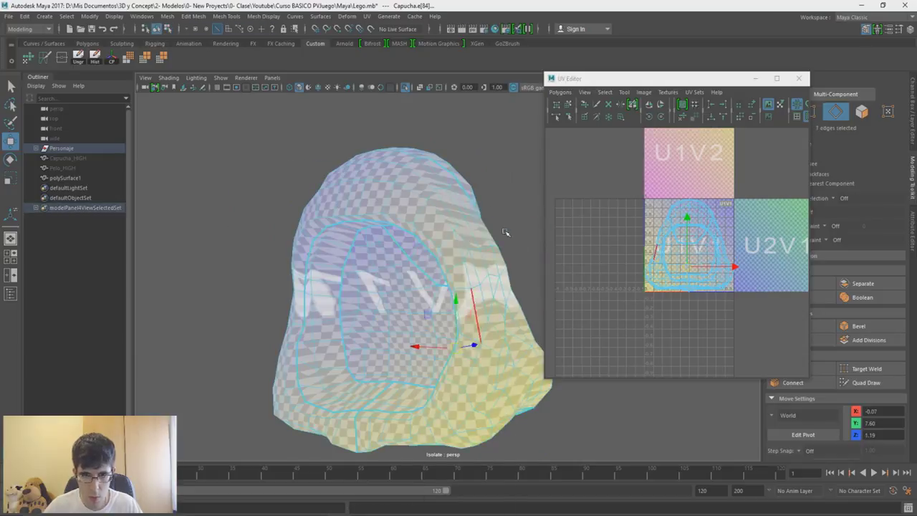
key(space)
drag(534, 261, 551, 357)
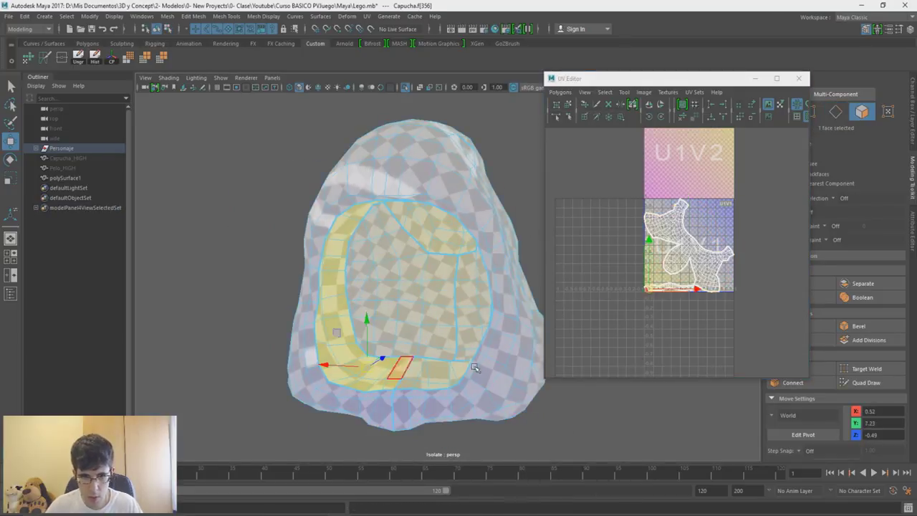
scroll(700, 322, up, 5)
scroll(700, 327, down, 3)
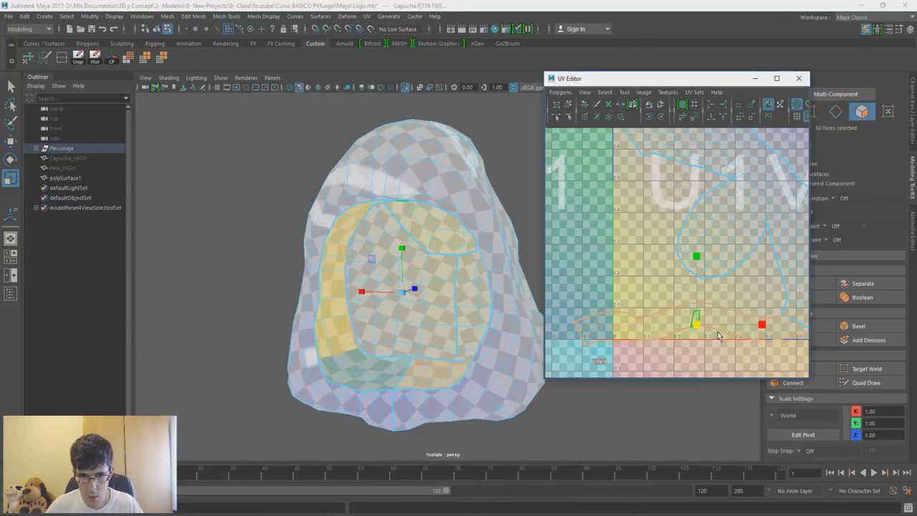
scroll(415, 272, down, 3)
Exit Isolate Select to show the full minifigure, then select the sword
key(ctrl+1)
click(480, 226)
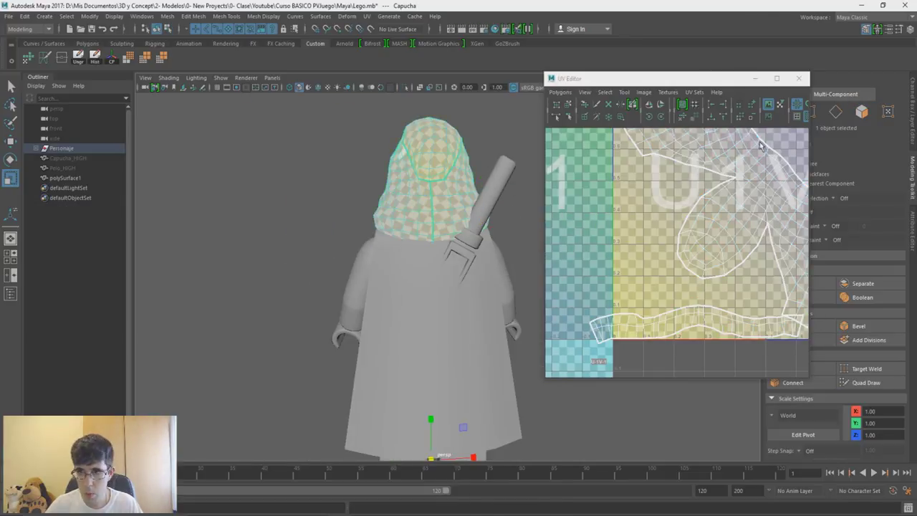
click(480, 228)
scroll(344, 307, up, 5)
scroll(334, 256, up, 3)
click(334, 257)
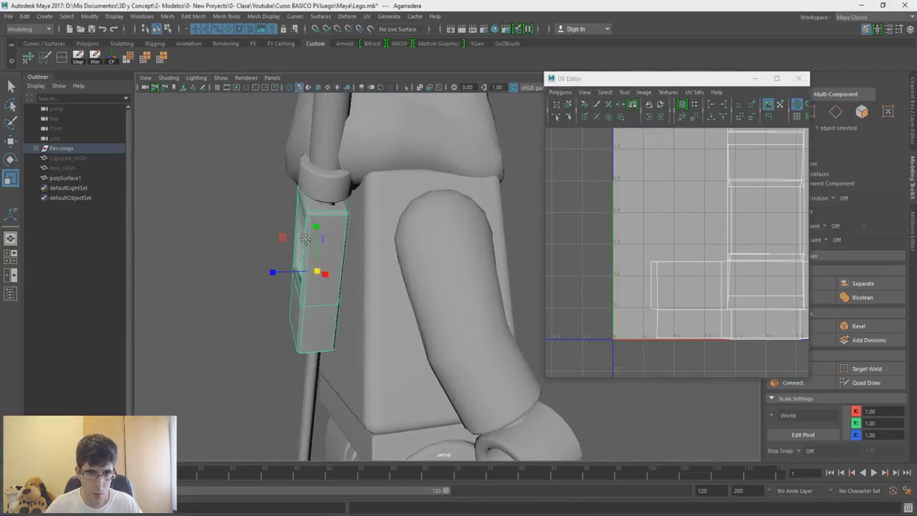
Isolate the sword (Espada) with the checker texture and select the guard ring's faces
key(ctrl+1)
click(797, 118)
mouse_move(401, 287)
alt+mouse_down()
mouse_move(338, 260)
mouse_move(373, 243)
alt+mouse_up()
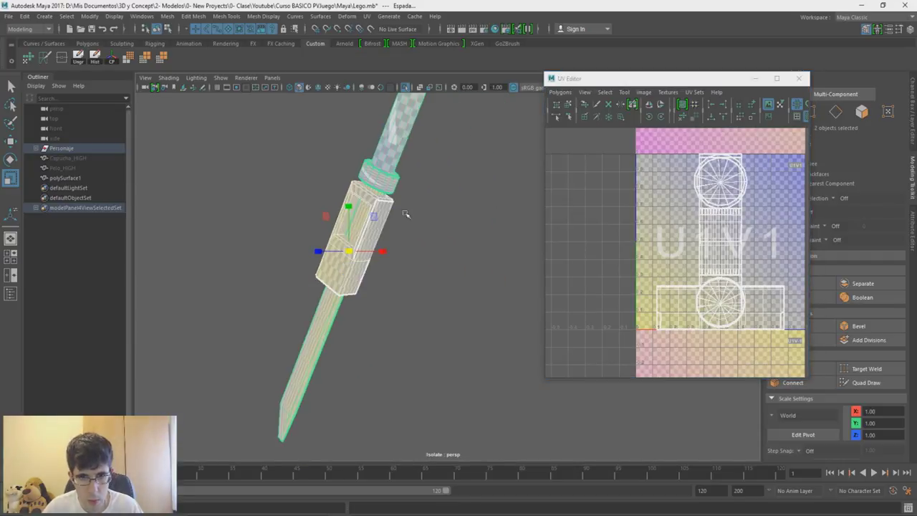
click(351, 308)
scroll(401, 231, up, 2)
double_click(401, 231)
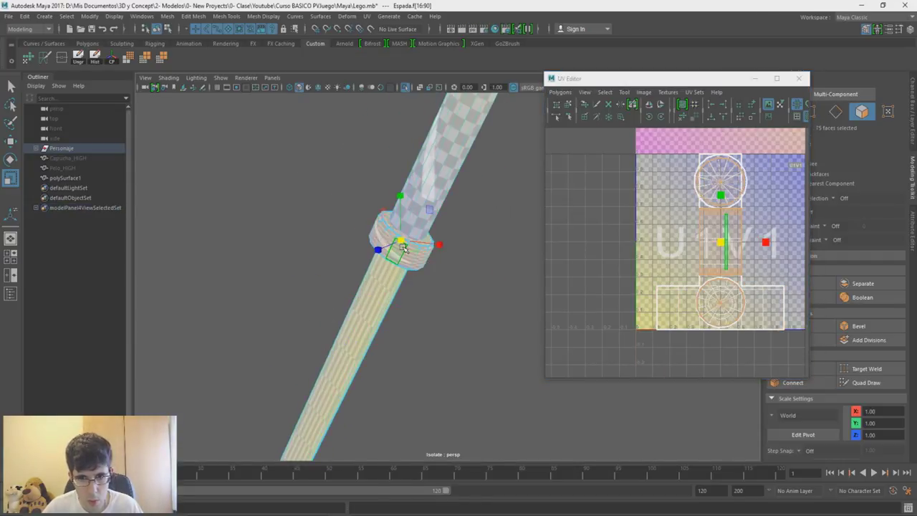
scroll(416, 254, up, 3)
key(ctrl+z)
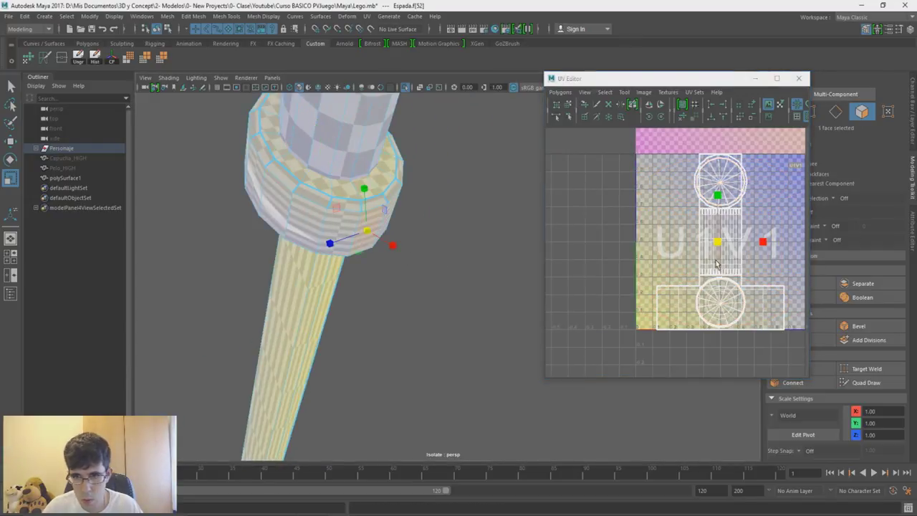
Select the blade's faces and move the small UV shell down
mouse_move(359, 215)
alt+mouse_down()
mouse_move(408, 206)
mouse_move(423, 167)
alt+mouse_up()
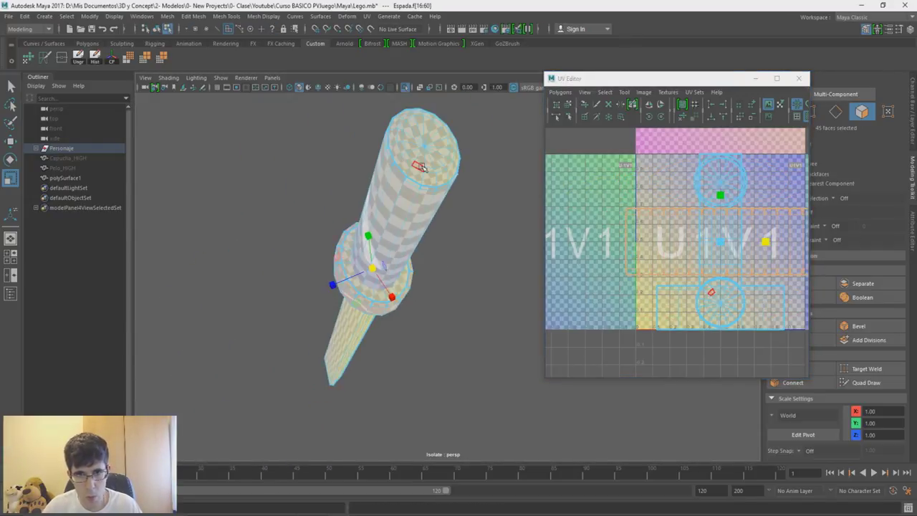
click(756, 326)
scroll(717, 250, down, 3)
alt+middle_drag(716, 287, 686, 163)
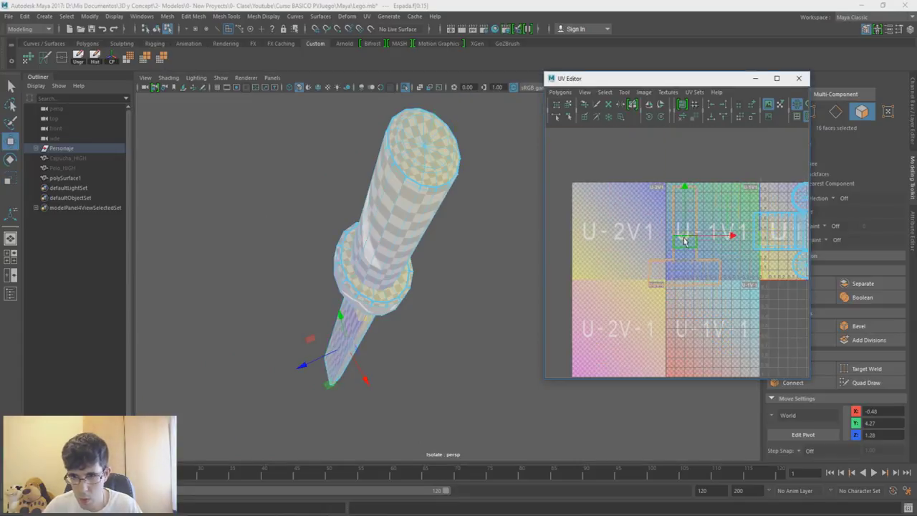
drag(686, 163, 686, 188)
key(f)
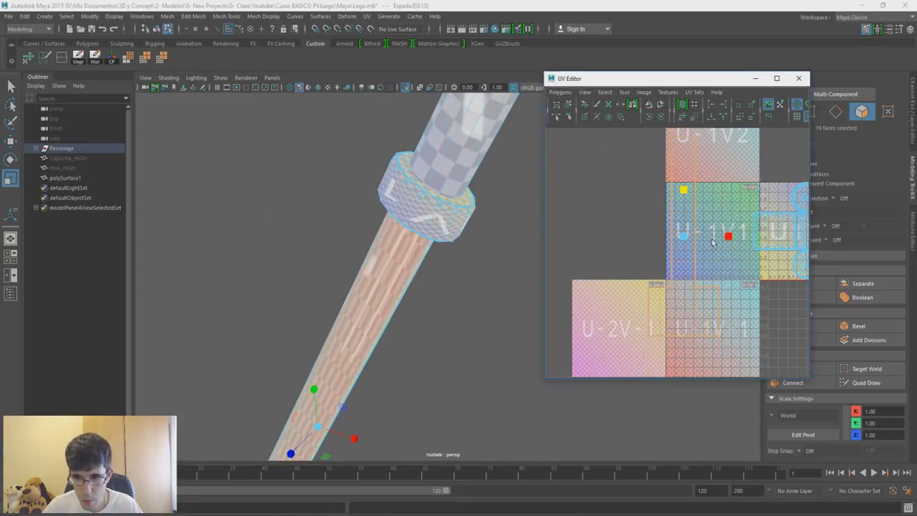
Move the blade's UV shell down one tile and select the handle's upper-right shell
alt+drag(301, 273, 212, 274)
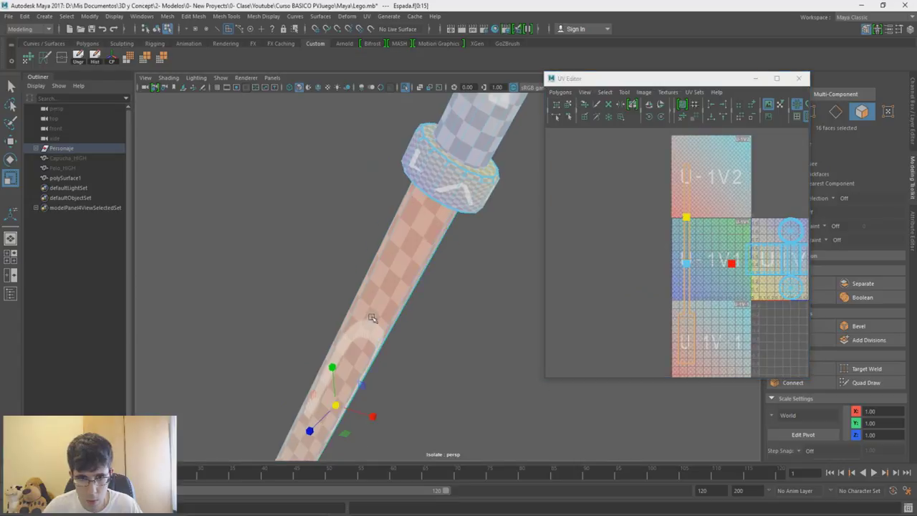
scroll(212, 274, down, 3)
alt+middle_drag(789, 266, 722, 266)
click(724, 266)
double_click(724, 266)
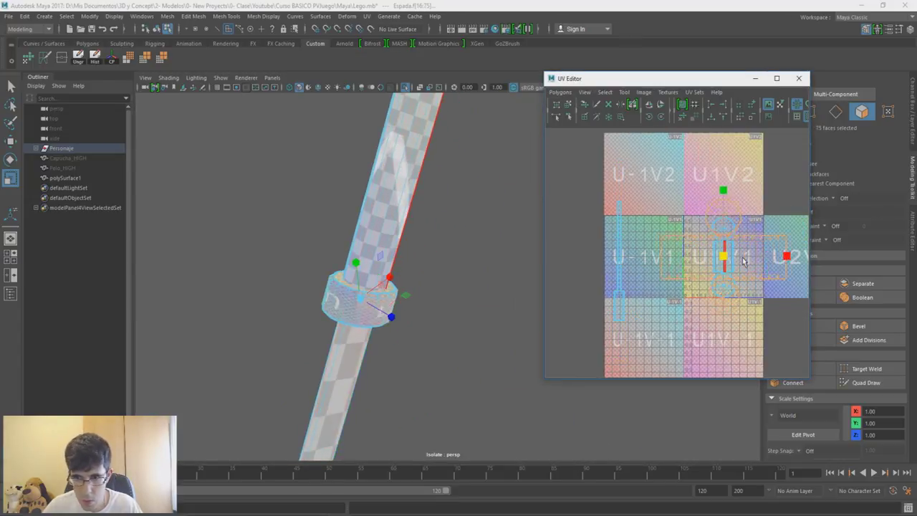
alt+drag(497, 270, 400, 349)
drag(723, 260, 726, 346)
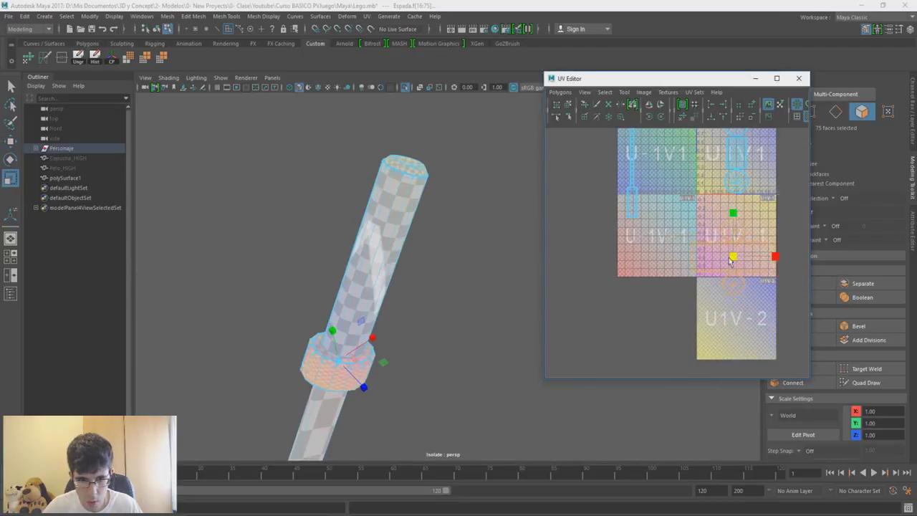
click(658, 270)
double_click(737, 176)
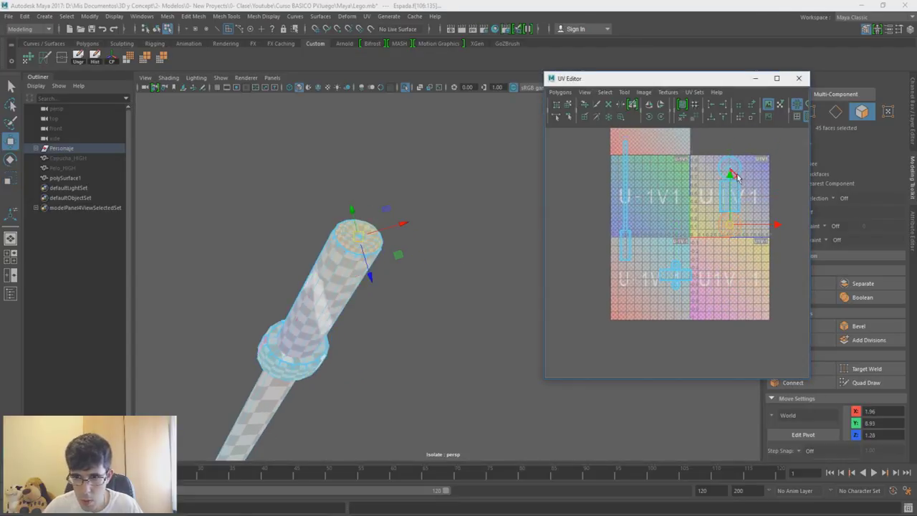
key(w)
Select the Agarradera sword holder grip and isolate it
key(ctrl+1)
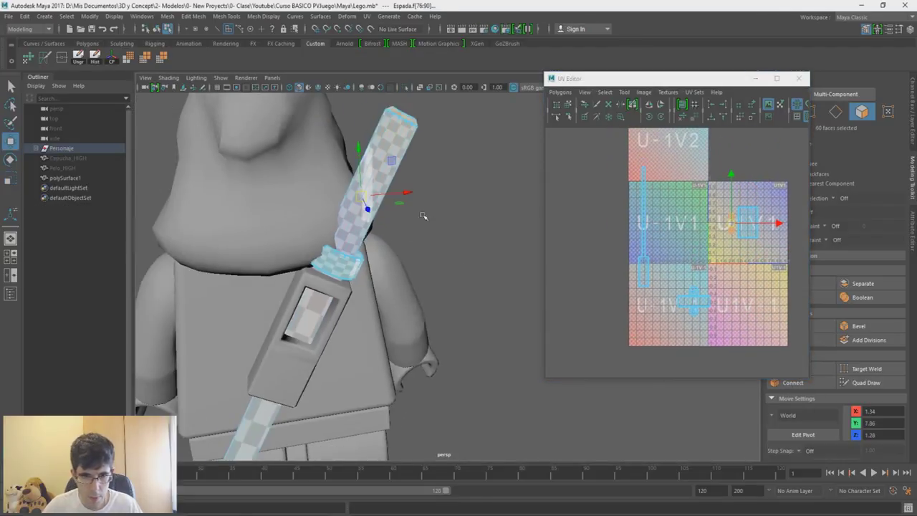
click(316, 329)
key(ctrl+1)
alt+drag(408, 308, 420, 318)
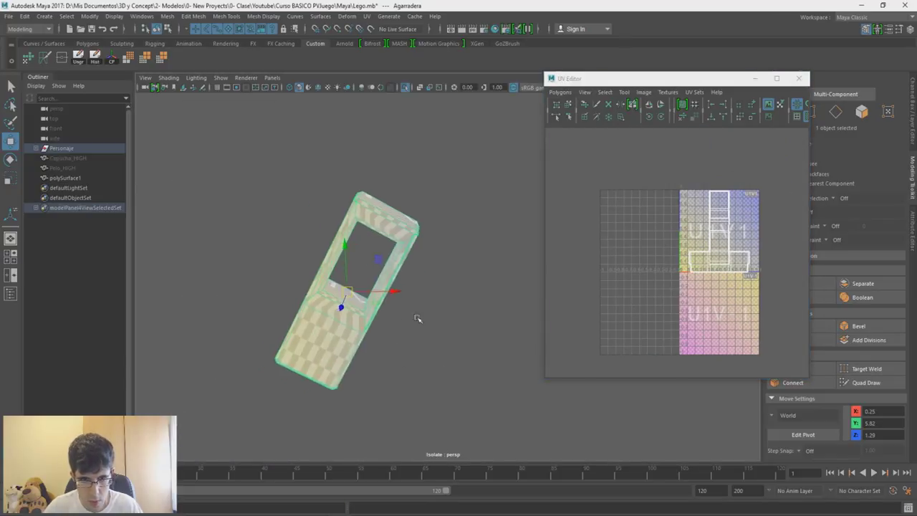
Select the grip's vertical, horizontal and interior edge loops as seams
shift+right_drag(420, 318, 495, 225)
click(398, 221)
mouse_move(410, 199)
alt+mouse_down()
mouse_move(421, 204)
mouse_move(383, 197)
mouse_move(334, 221)
mouse_move(481, 283)
mouse_move(356, 229)
mouse_move(404, 291)
mouse_move(420, 301)
mouse_move(430, 286)
mouse_move(497, 394)
mouse_move(267, 217)
alt+mouse_up()
shift+double_click(422, 205)
shift+double_click(430, 286)
shift+double_click(497, 394)
Cut the grip's UVs along the selected edges and scale the shell with the checker shown
key(space)
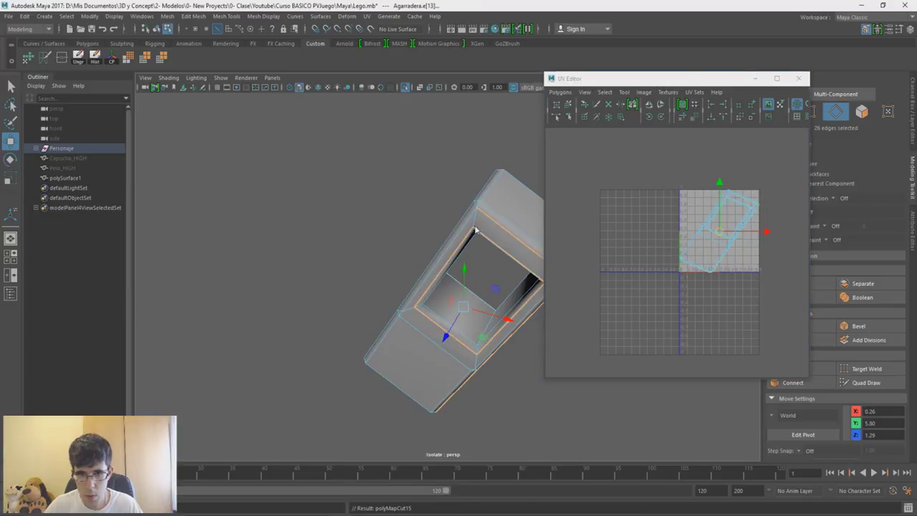
key(space)
click(379, 228)
click(402, 322)
key(space)
click(788, 124)
alt+drag(432, 203, 458, 215)
scroll(717, 251, up, 3)
key(r)
Exit isolation and select the cape from the expanded Outliner hierarchy
key(ctrl+1)
scroll(692, 314, up, 3)
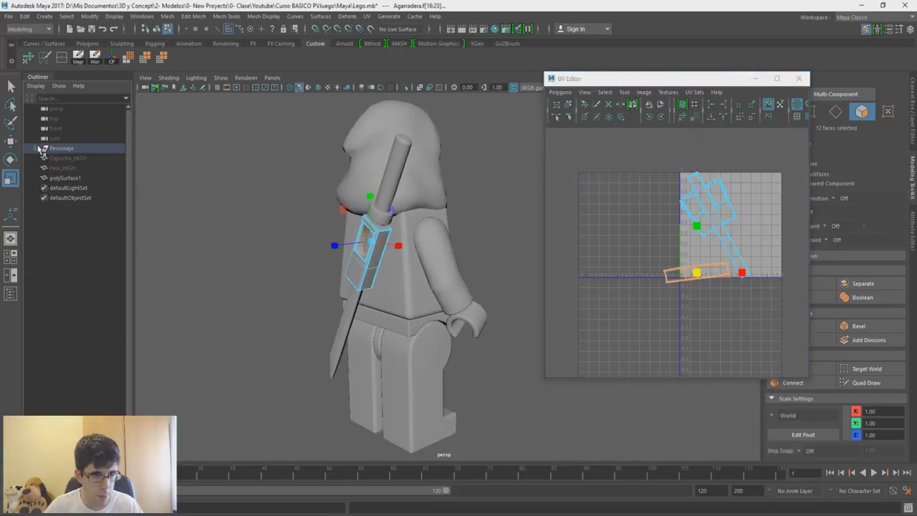
click(36, 147)
click(62, 238)
Select the character and show the checker texture on it
alt+drag(314, 269, 372, 267)
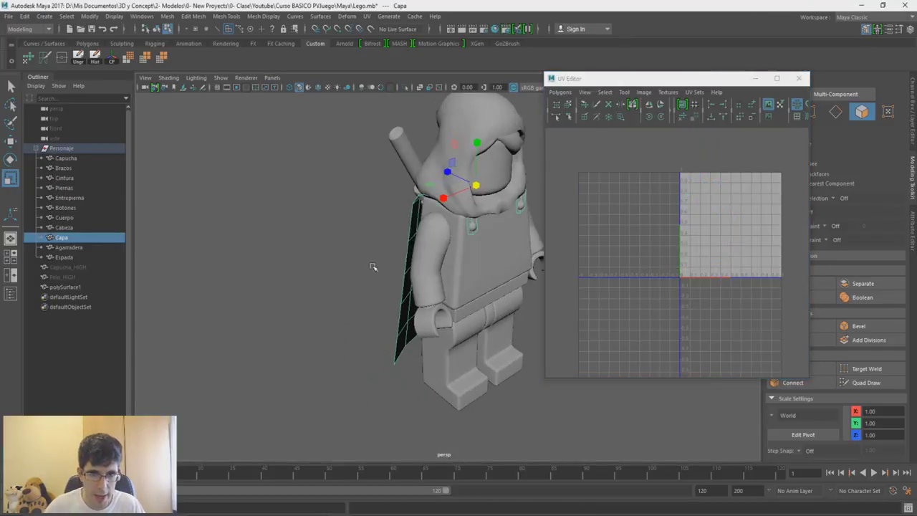
alt+right_drag(372, 267, 318, 256)
drag(480, 420, 480, 420)
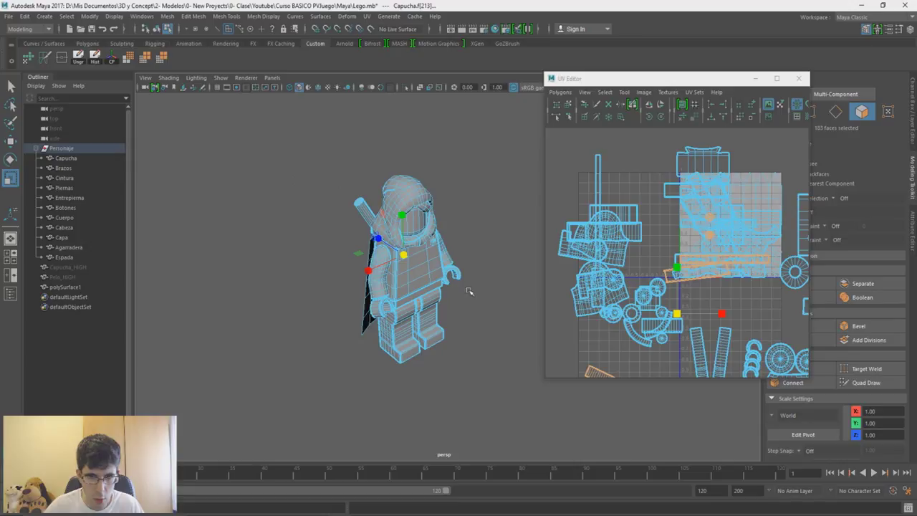
click(797, 116)
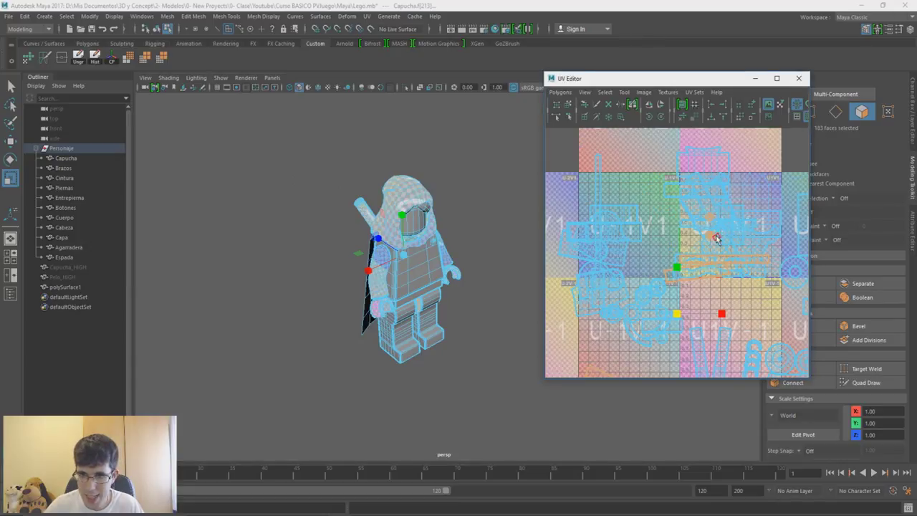
alt+right_drag(459, 205, 410, 284)
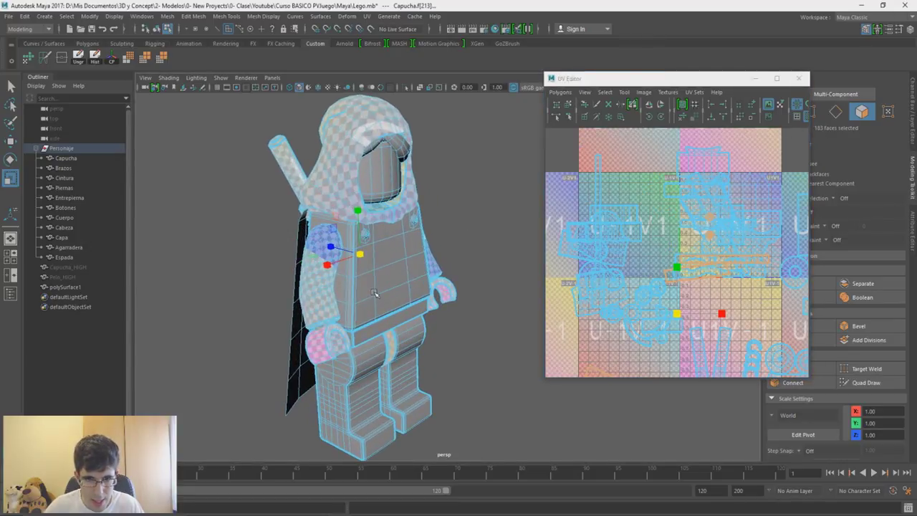
alt+drag(410, 285, 387, 278)
click(387, 278)
click(427, 321)
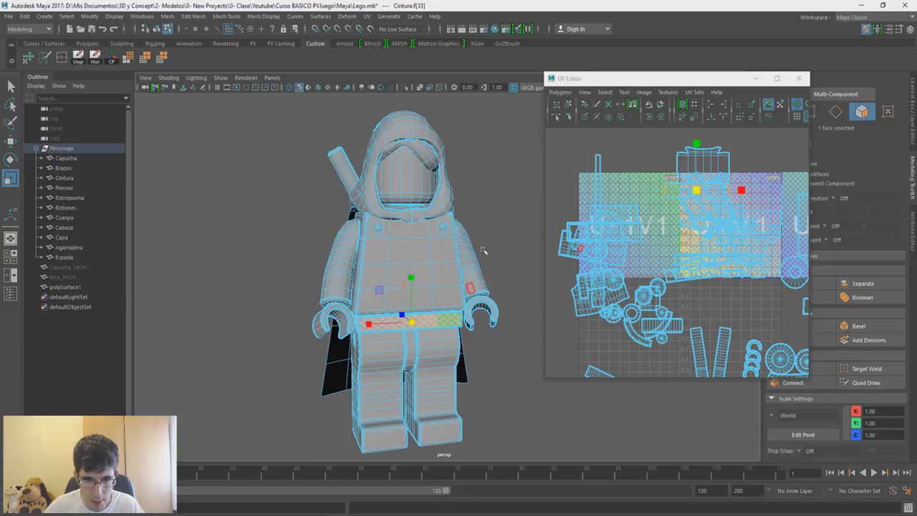
Select every face, hide the checker texture and maximize the UV Editor
key(ctrl+shift+a)
mouse_move(338, 377)
alt+mouse_down()
mouse_move(303, 368)
mouse_move(446, 369)
mouse_move(440, 352)
mouse_move(352, 349)
mouse_move(299, 359)
mouse_move(321, 361)
mouse_move(286, 316)
mouse_move(400, 354)
alt+mouse_up()
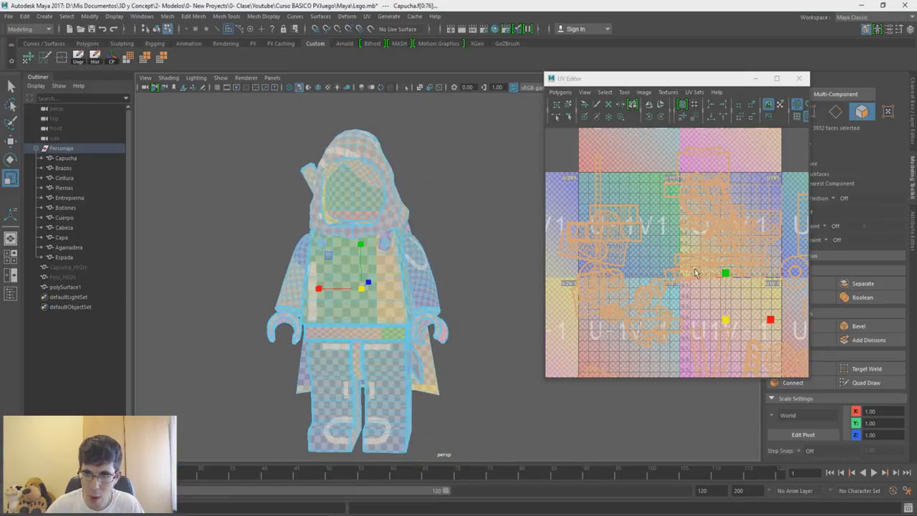
scroll(700, 260, down, 2)
click(797, 115)
click(777, 78)
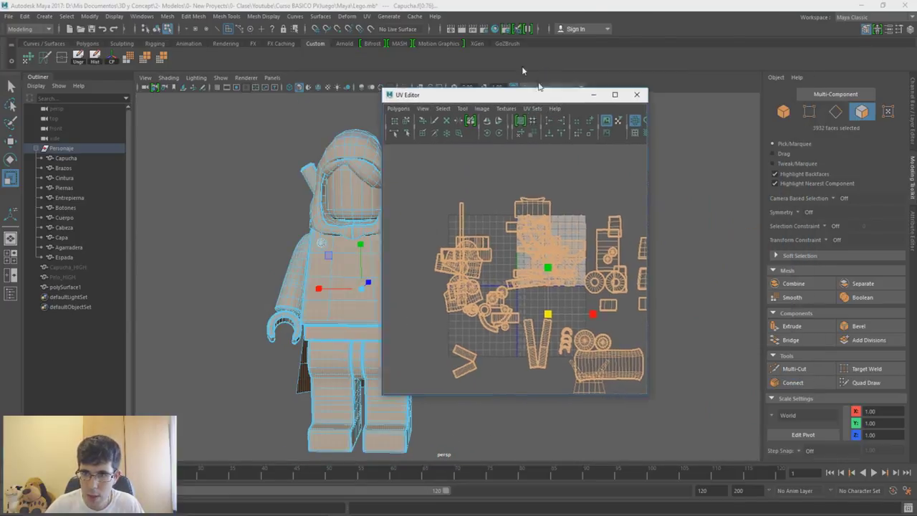
scroll(428, 236, down, 1)
scroll(428, 237, down, 1)
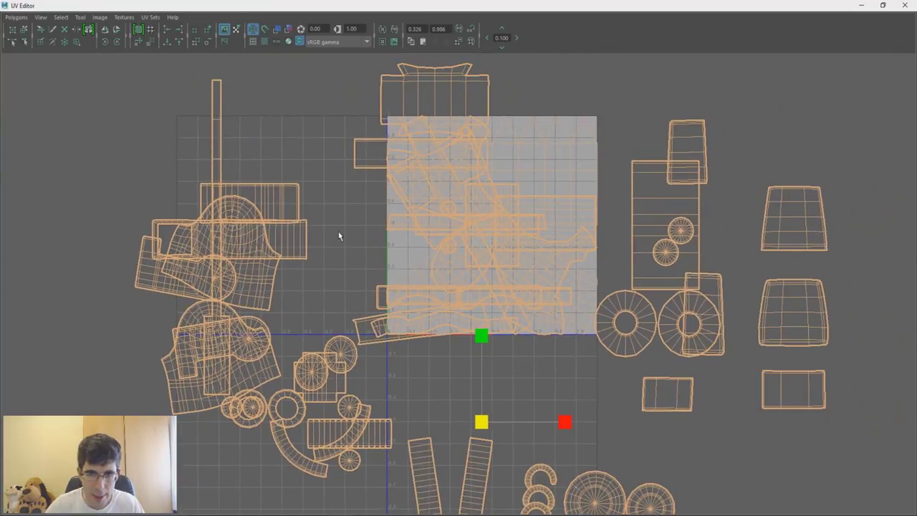
scroll(341, 235, down, 1)
scroll(342, 233, down, 1)
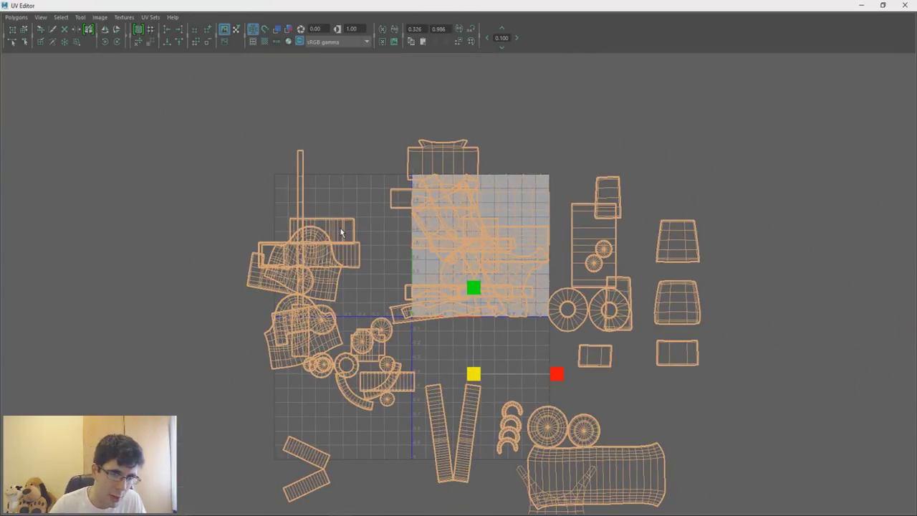
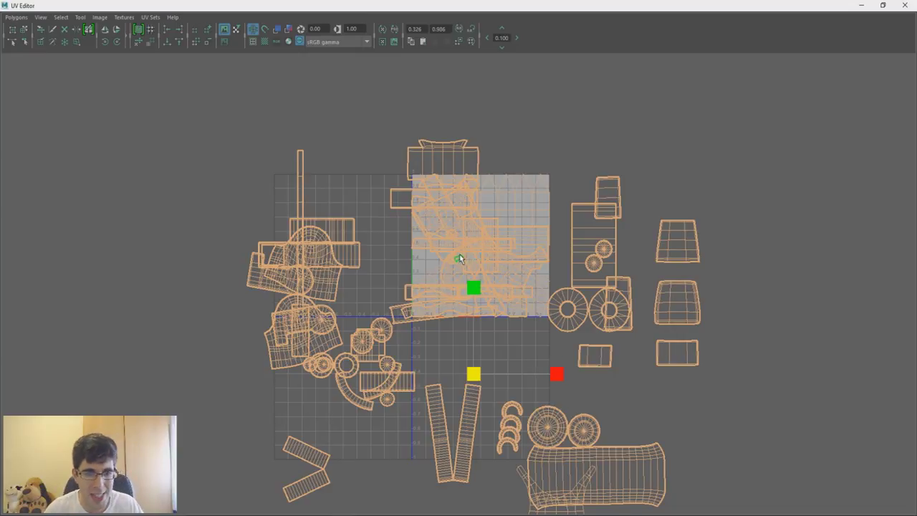
Frame the UV layout and switch the UV Editor to UV Shell selection
alt+middle_drag(459, 259, 493, 215)
scroll(548, 263, down, 2)
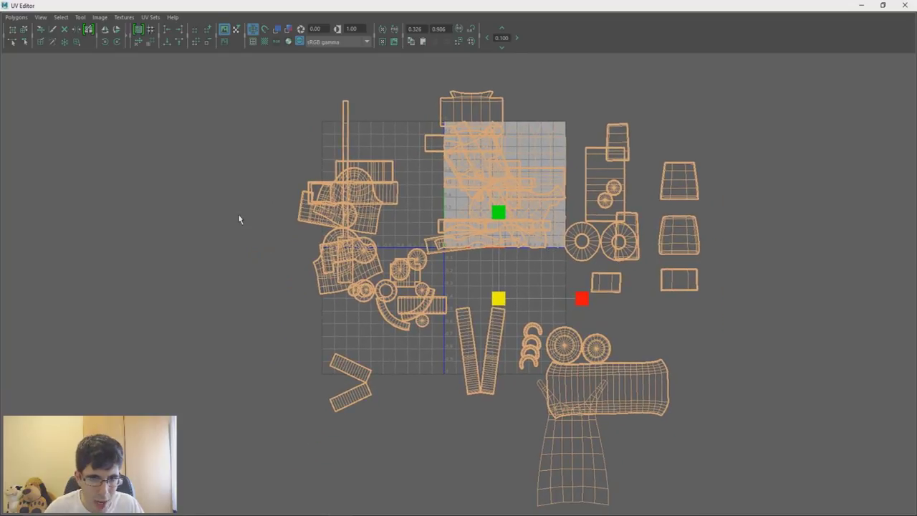
right_click(410, 171)
click(883, 5)
drag(712, 301, 484, 5)
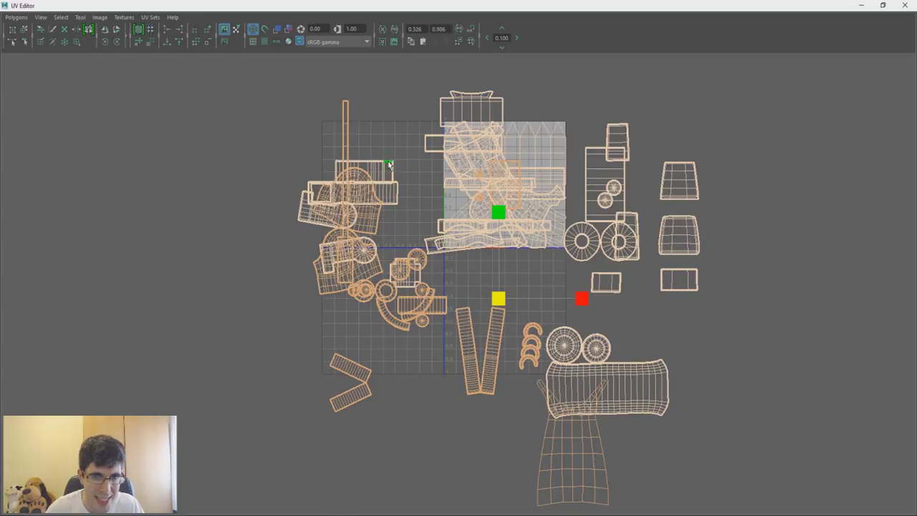
Move the small overlapping shells left off the 0–1 tile and dock the layout beside the model
click(389, 164)
drag(369, 175, 300, 145)
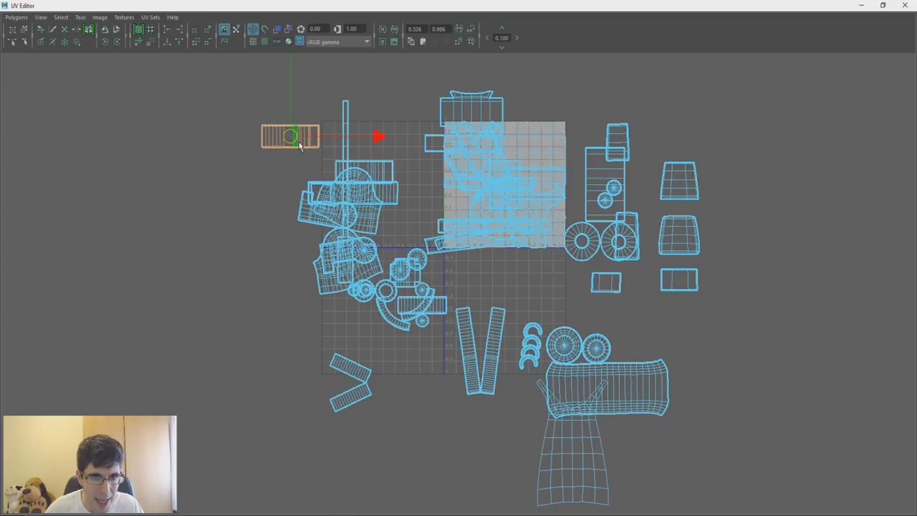
drag(371, 176, 293, 166)
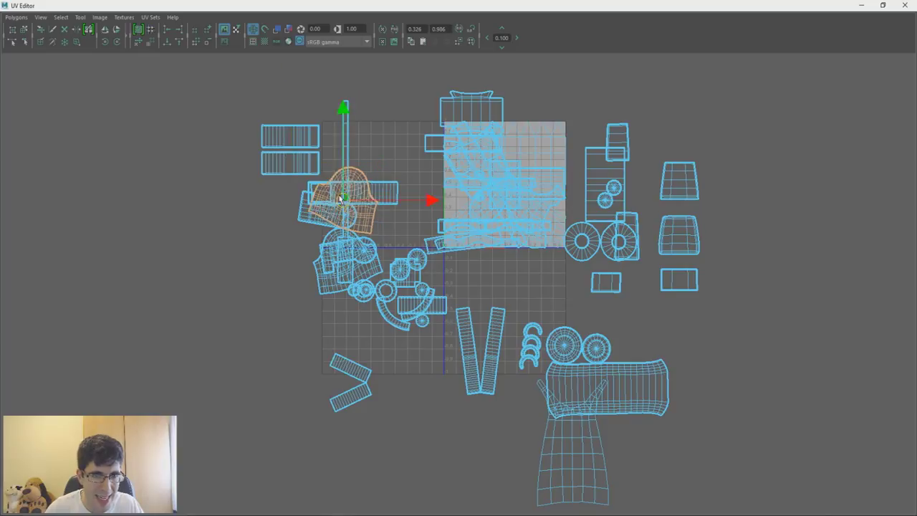
drag(356, 198, 225, 148)
drag(356, 198, 233, 210)
mouse_move(319, 9)
mouse_down()
mouse_move(532, 92)
mouse_move(663, 65)
mouse_up()
click(424, 271)
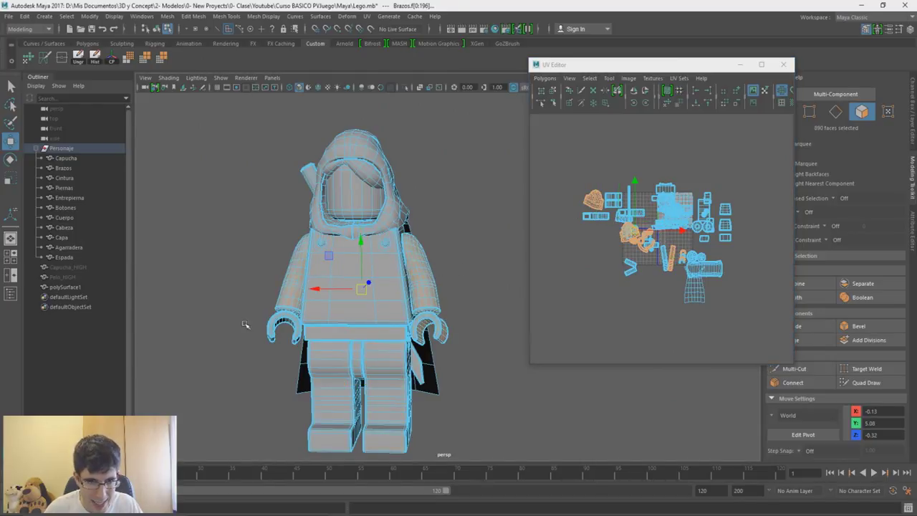
Move the arm UV shells down-left out of the tile
scroll(348, 328, up, 3)
scroll(349, 328, up, 3)
mouse_move(349, 327)
alt+mouse_down()
mouse_move(428, 304)
mouse_move(379, 239)
mouse_move(310, 225)
alt+mouse_up()
scroll(379, 239, up, 3)
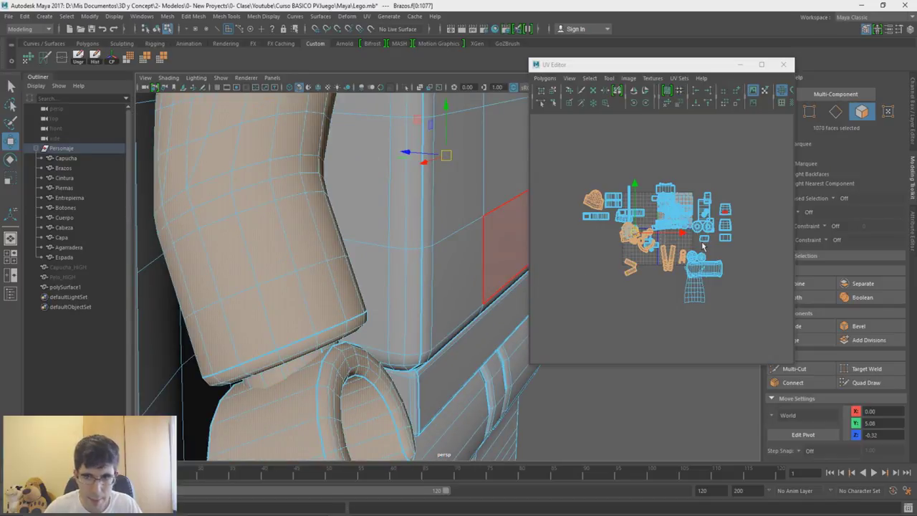
click(654, 245)
drag(640, 240, 575, 294)
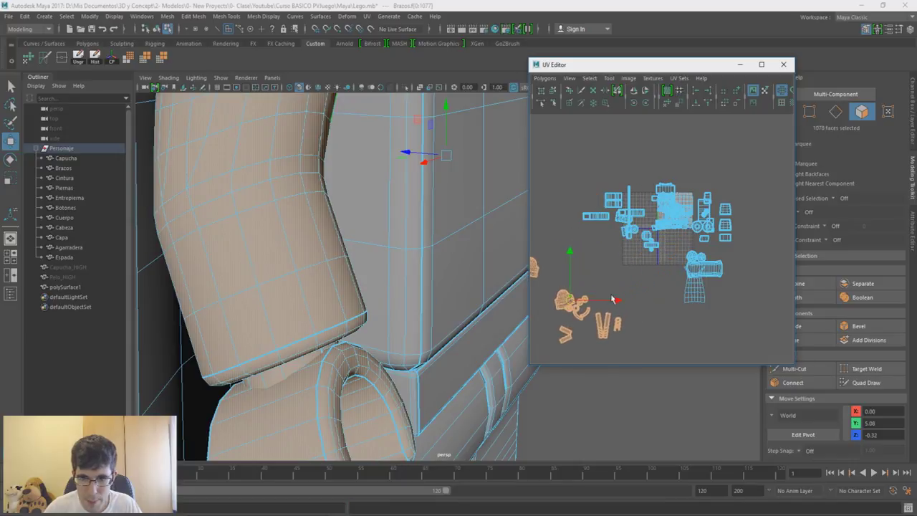
alt+middle_drag(575, 293, 626, 256)
Move the torso shells down slightly and the belt shells to the lower middle
alt+drag(475, 260, 350, 282)
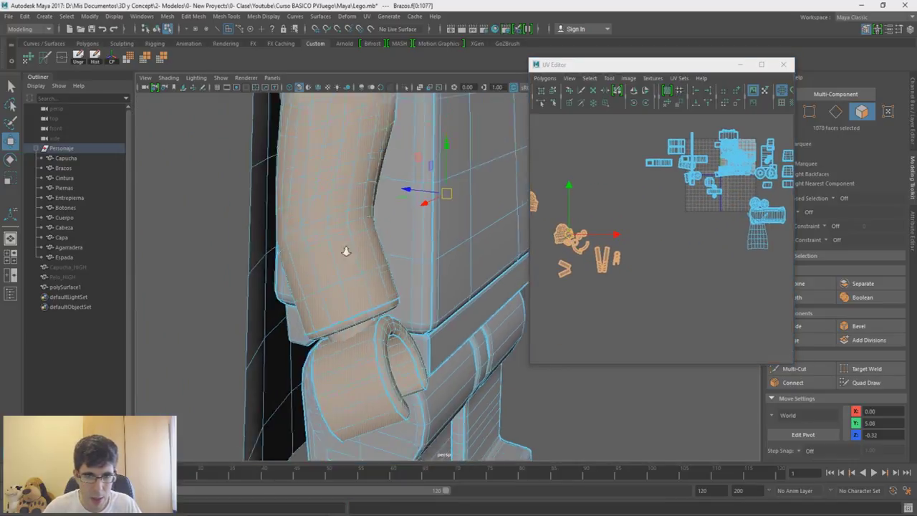
click(470, 281)
drag(785, 168, 792, 206)
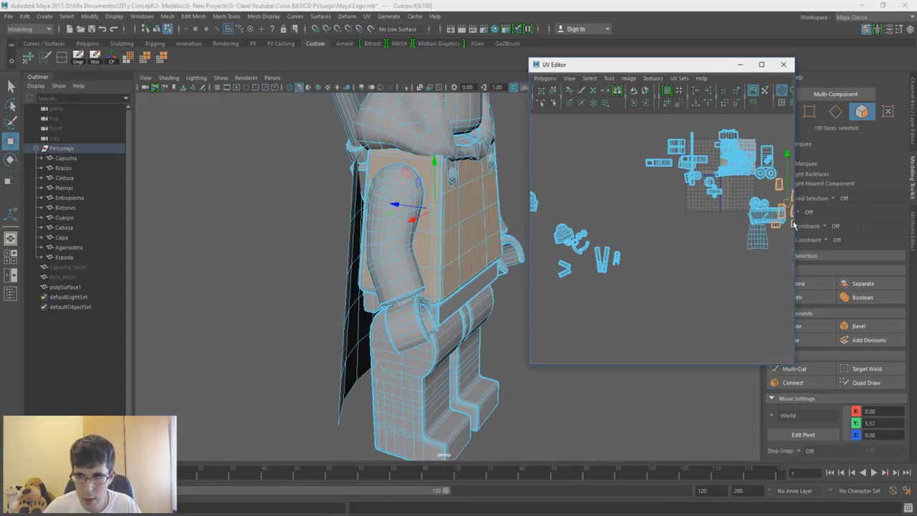
click(477, 291)
alt+drag(478, 294, 410, 304)
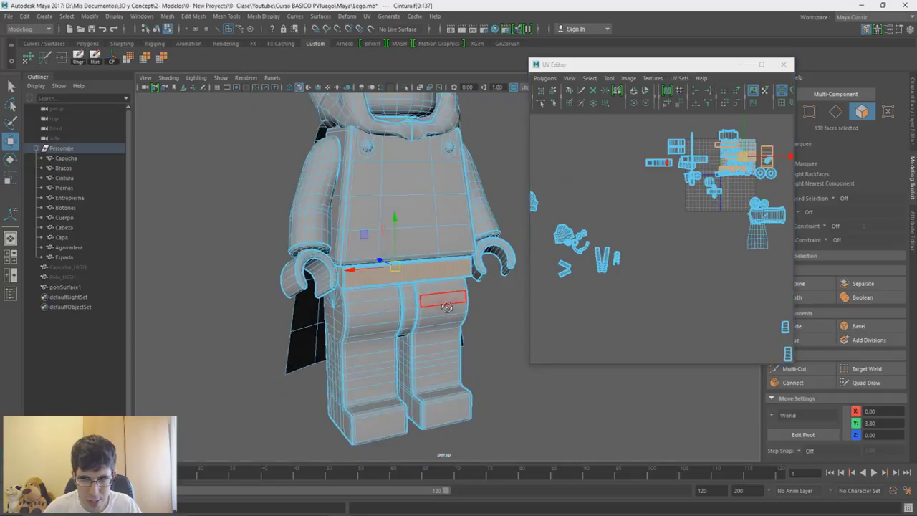
drag(749, 159, 668, 342)
Move the leg shells down out of the tile and the head shell upper left
click(416, 305)
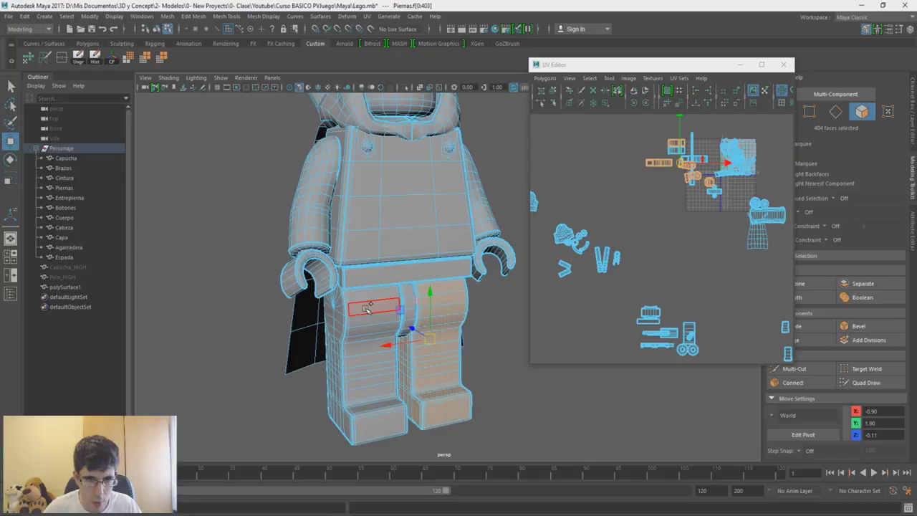
drag(681, 172, 685, 258)
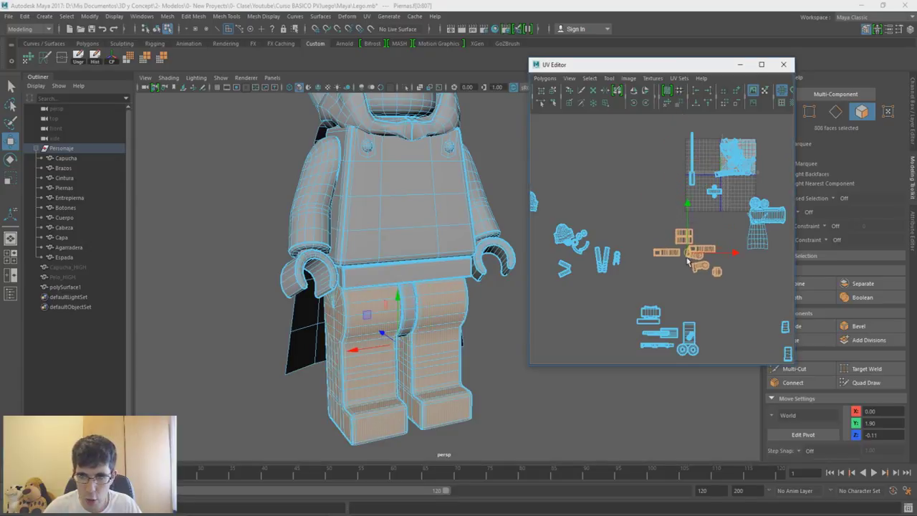
alt+drag(401, 301, 378, 215)
click(378, 206)
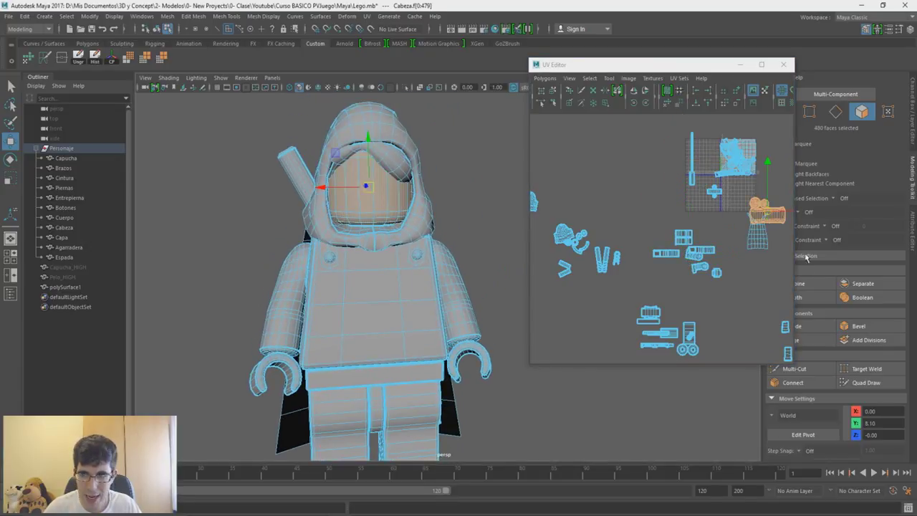
drag(771, 215, 617, 160)
Move the hood shell right and the inner polySurface1 shell to the upper left
click(396, 126)
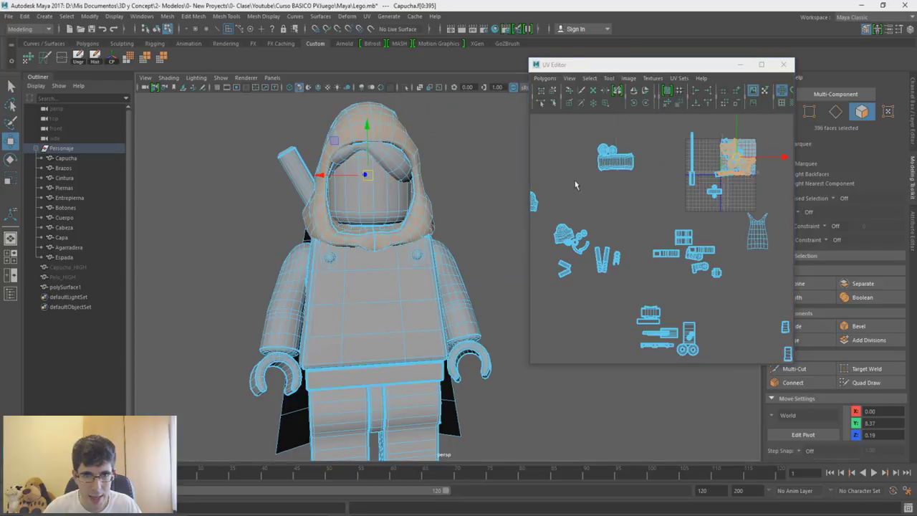
drag(739, 161, 760, 166)
click(402, 169)
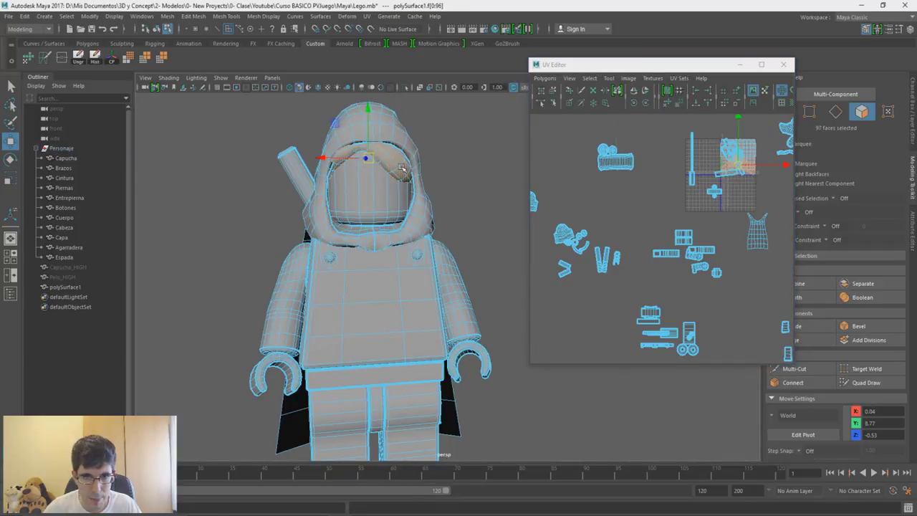
drag(731, 155, 742, 162)
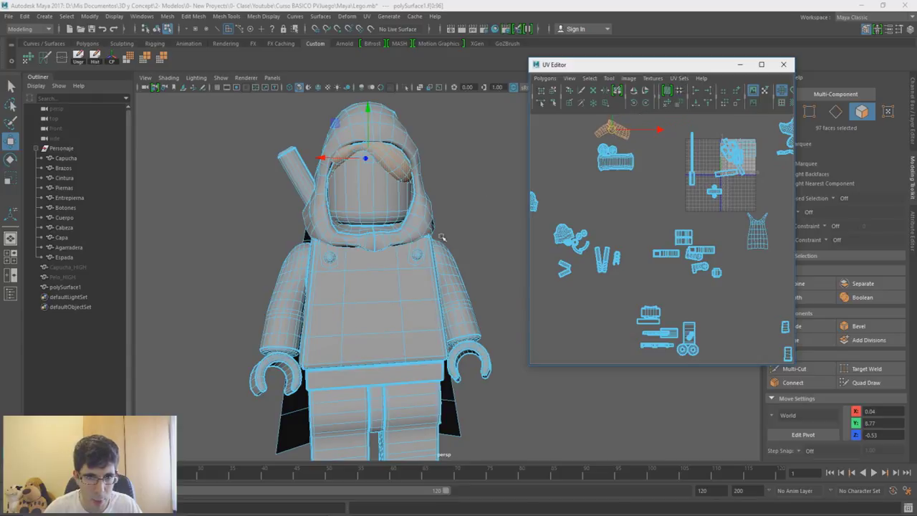
Move the cape shell to the right side and the sword grip shell upper left
alt+drag(441, 238, 364, 244)
alt+drag(440, 349, 379, 308)
click(508, 312)
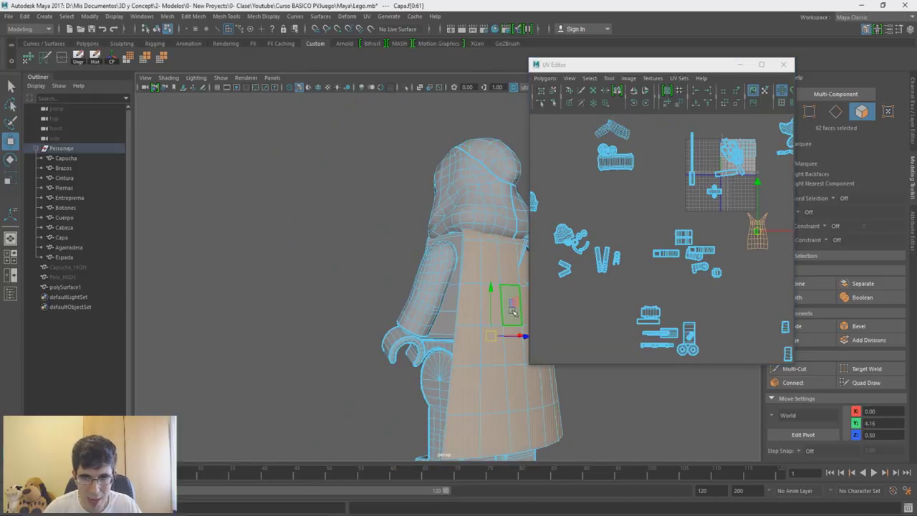
alt+drag(509, 312, 452, 265)
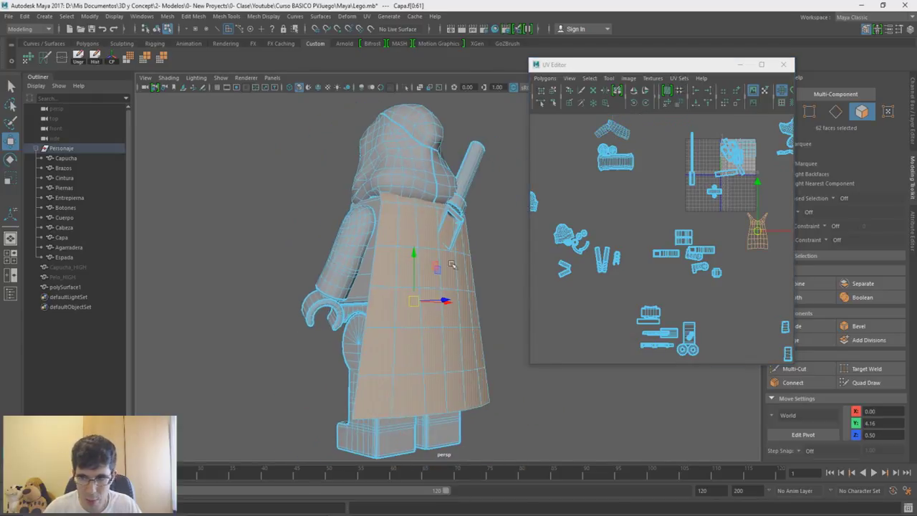
click(463, 206)
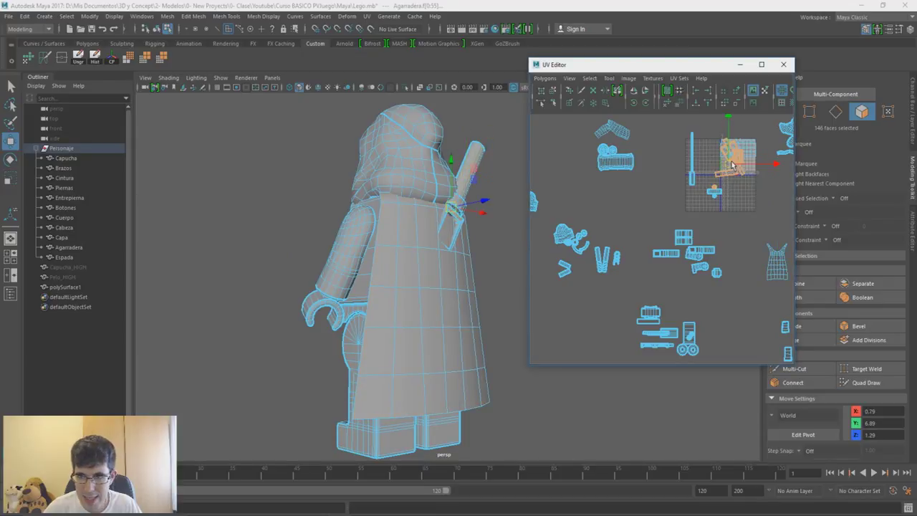
drag(733, 164, 554, 142)
Select the chest button faces and zoom in on them from the shoulder side
click(735, 146)
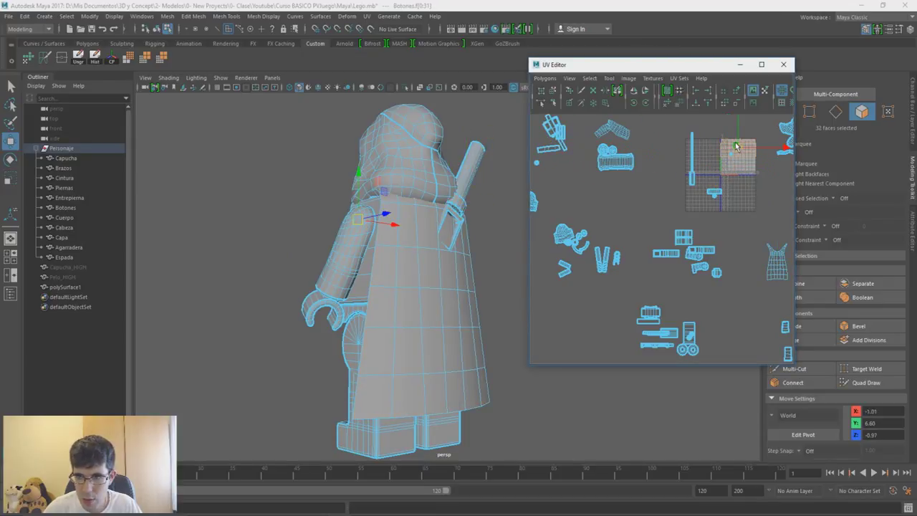
mouse_move(520, 200)
alt+mouse_down()
mouse_move(559, 230)
mouse_move(456, 235)
alt+mouse_up()
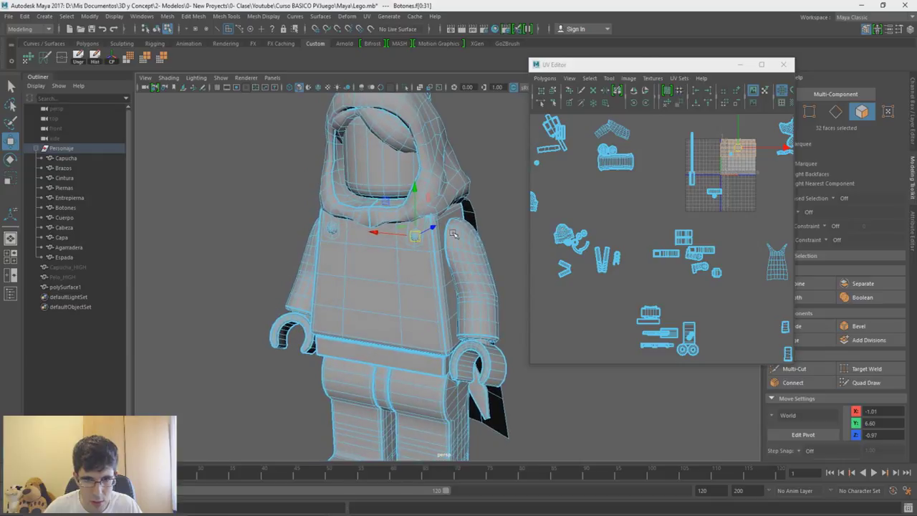
alt+right_drag(456, 235, 481, 358)
alt+right_drag(373, 245, 447, 252)
mouse_move(446, 252)
alt+mouse_down()
mouse_move(323, 241)
mouse_move(385, 260)
mouse_move(219, 219)
alt+mouse_up()
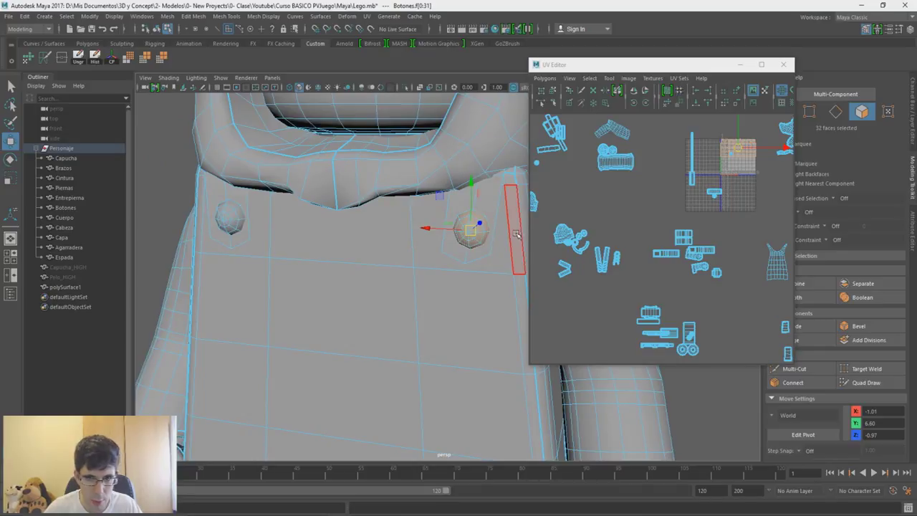
Unfold and normalize the chest button's UV shell from the hotbox UV menu
key(space)
key(space)
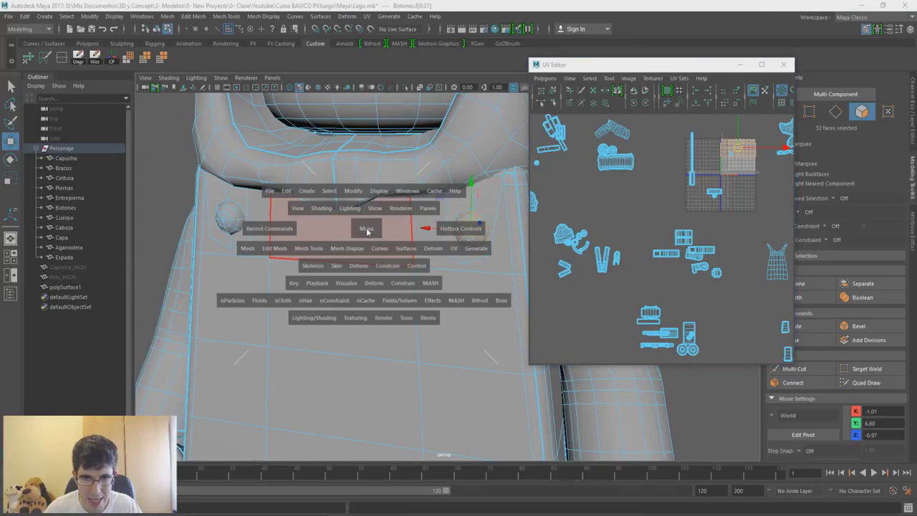
drag(453, 248, 495, 347)
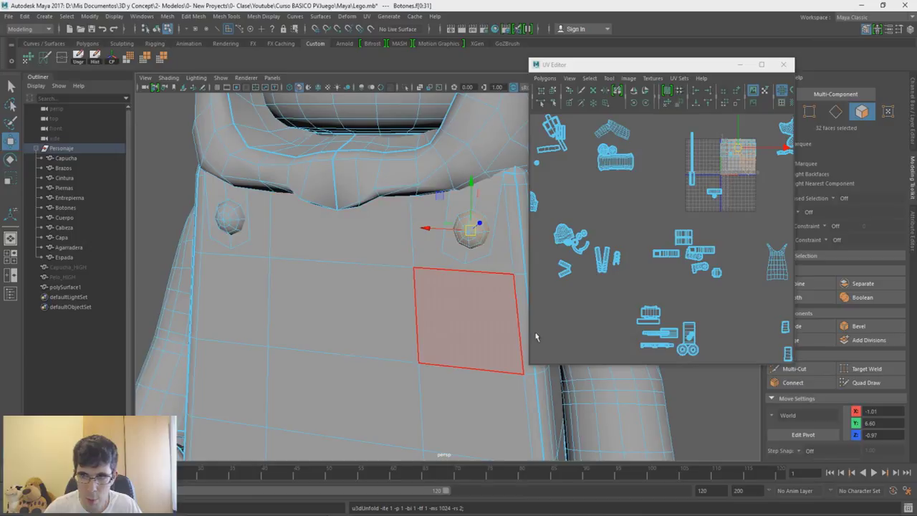
key(space)
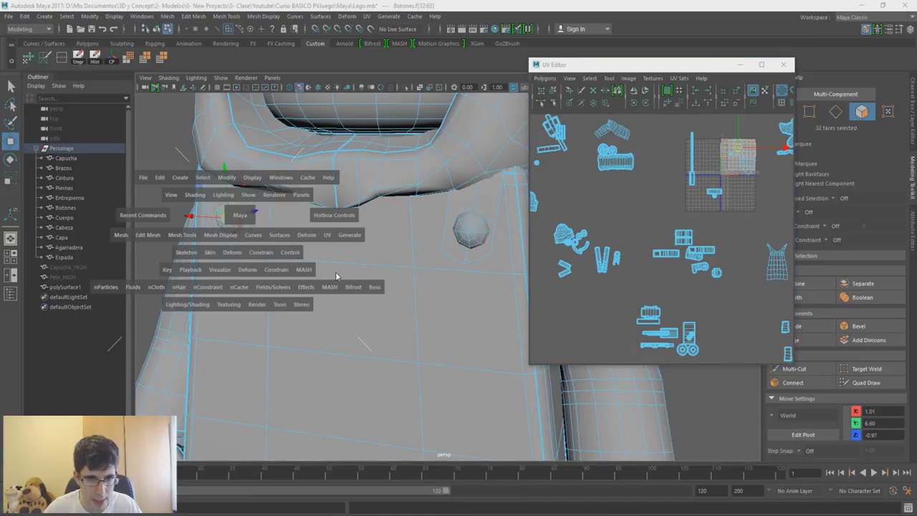
mouse_move(331, 237)
mouse_down()
mouse_move(366, 289)
mouse_move(364, 352)
mouse_up()
Select both chest buttons, then move the sword out from the torso and undo it
mouse_move(752, 159)
mouse_down()
mouse_move(753, 170)
mouse_move(736, 120)
mouse_up()
shift+click(729, 171)
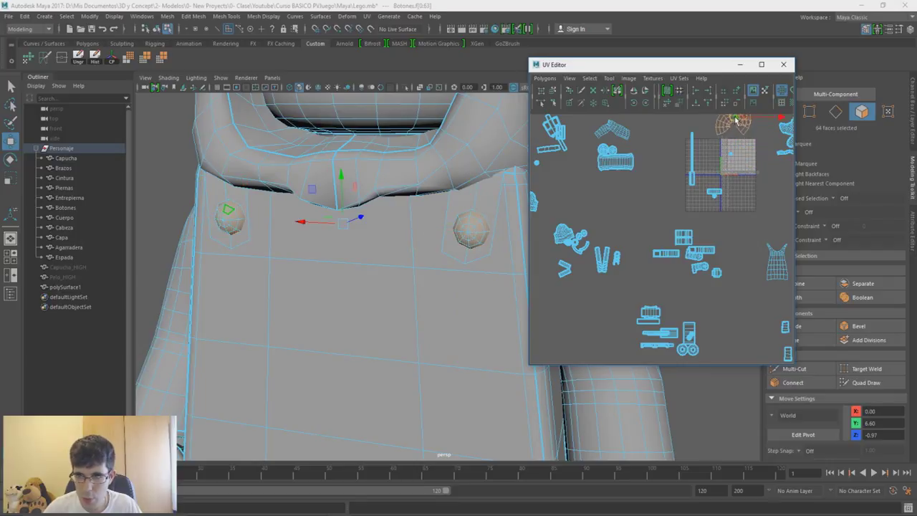
click(730, 163)
scroll(419, 156, down, 3)
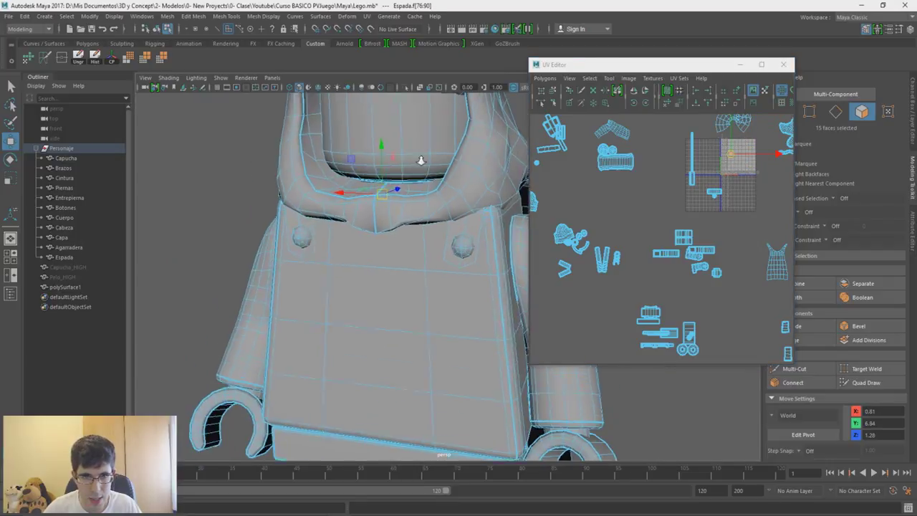
scroll(369, 196, down, 2)
mouse_move(286, 190)
mouse_down()
mouse_move(205, 190)
mouse_move(342, 251)
mouse_move(401, 239)
mouse_move(439, 211)
mouse_move(633, 231)
mouse_up()
key(ctrl+z)
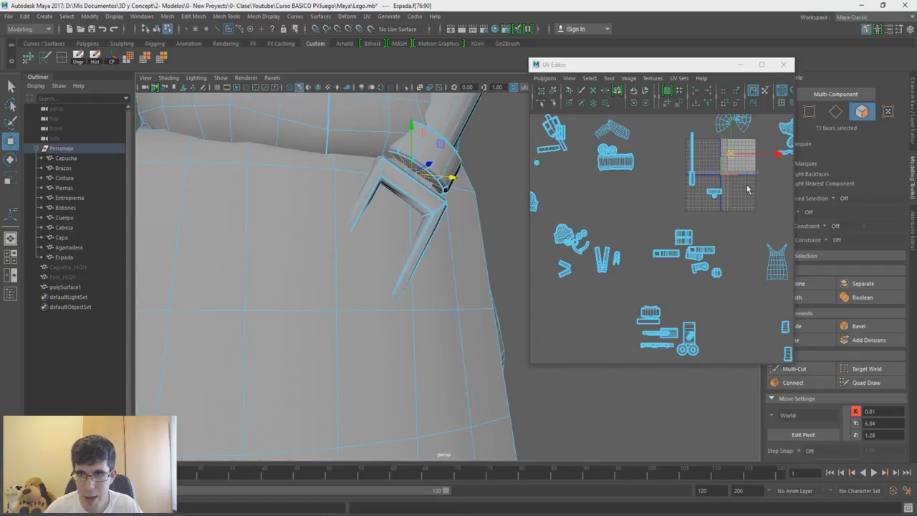
Select the sword grip faces and the grid-shaped sword shell inside the tile
scroll(747, 189, up, 2)
scroll(734, 230, up, 1)
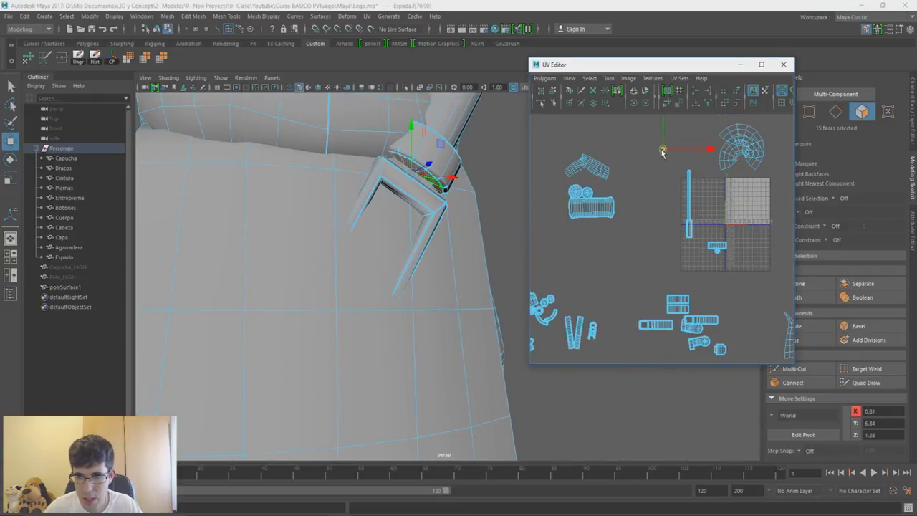
scroll(664, 165, down, 2)
scroll(664, 173, down, 1)
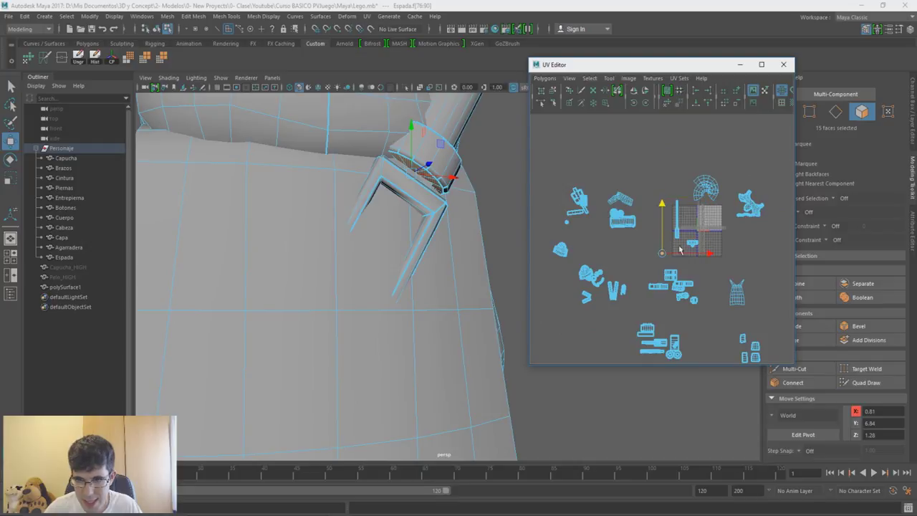
click(438, 131)
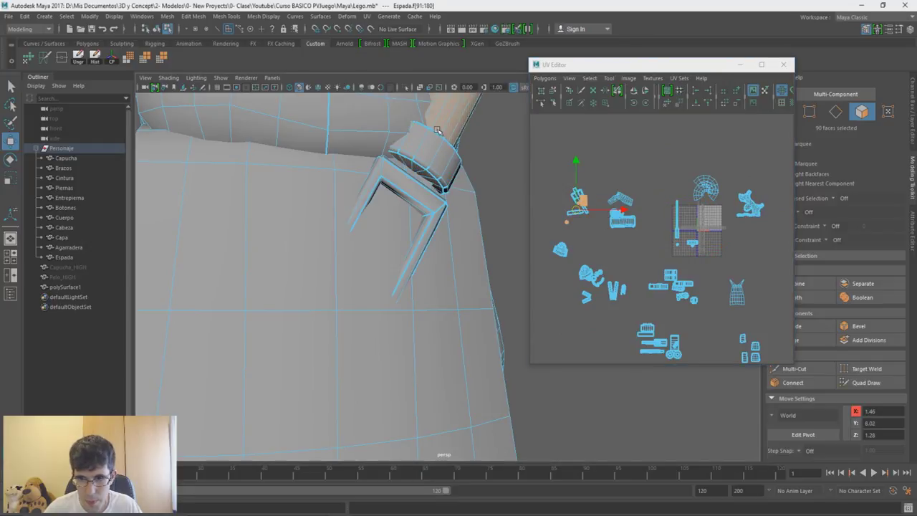
click(681, 245)
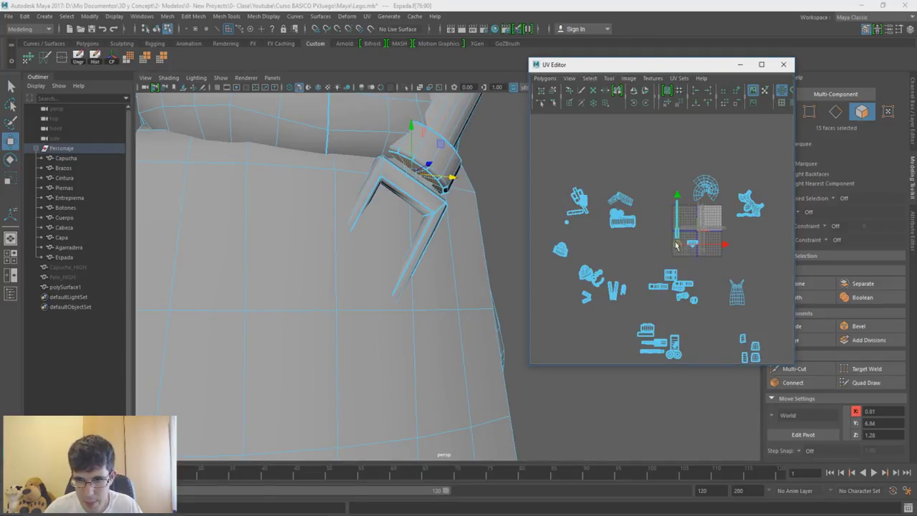
click(680, 235)
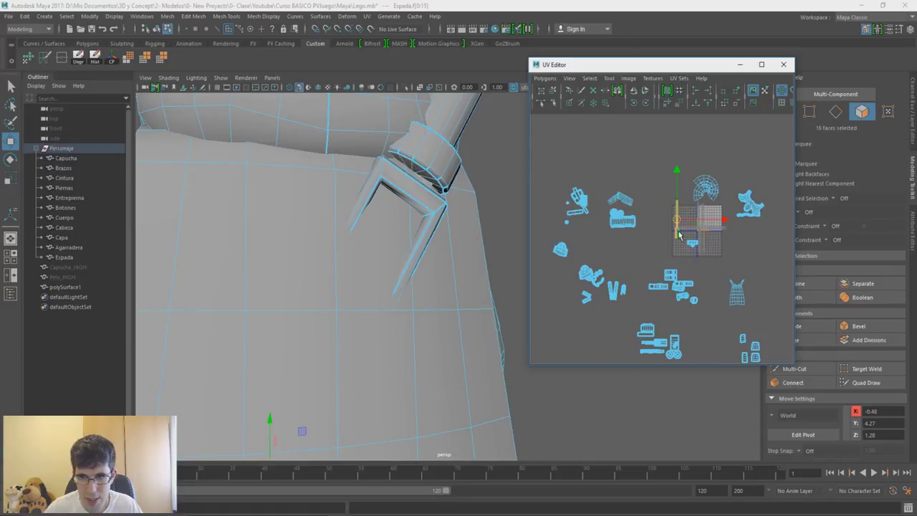
scroll(507, 295, down, 5)
Isolate the sword and move its UV shells left out of the 0–1 tile
alt+drag(465, 287, 416, 279)
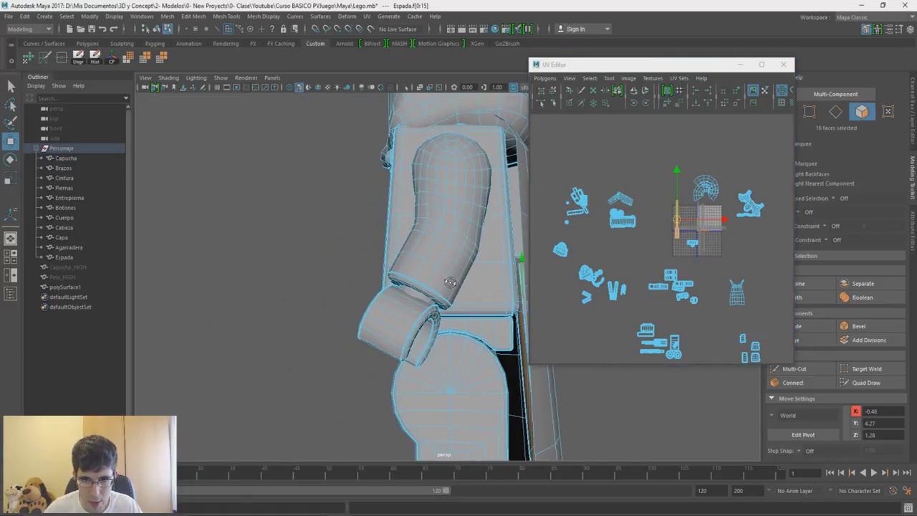
scroll(385, 271, up, 4)
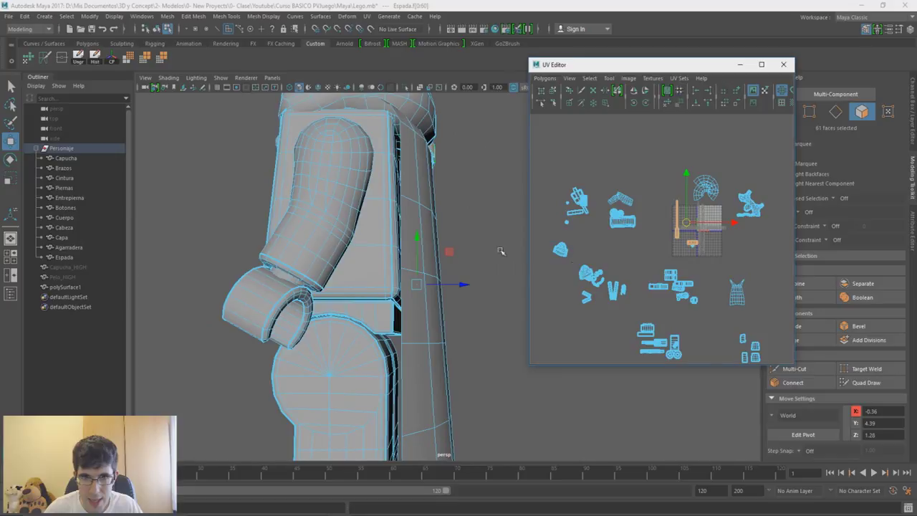
key(ctrl+1)
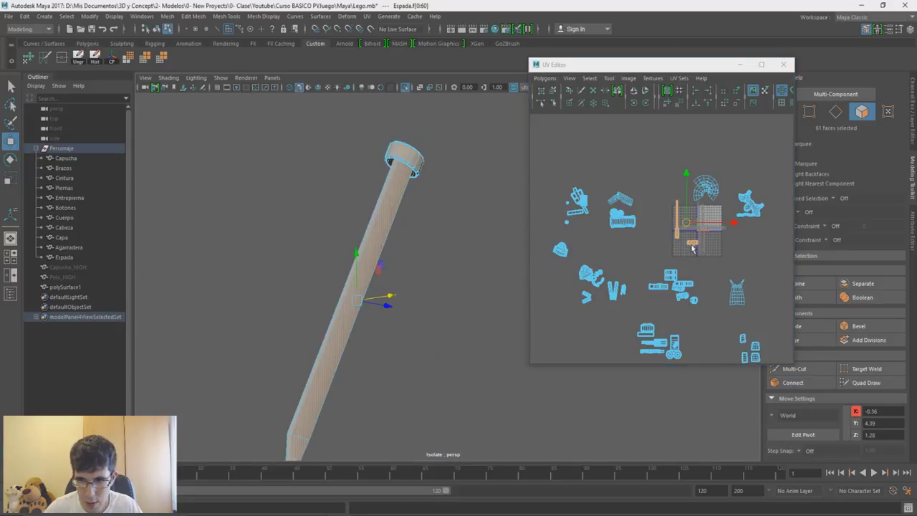
click(685, 236)
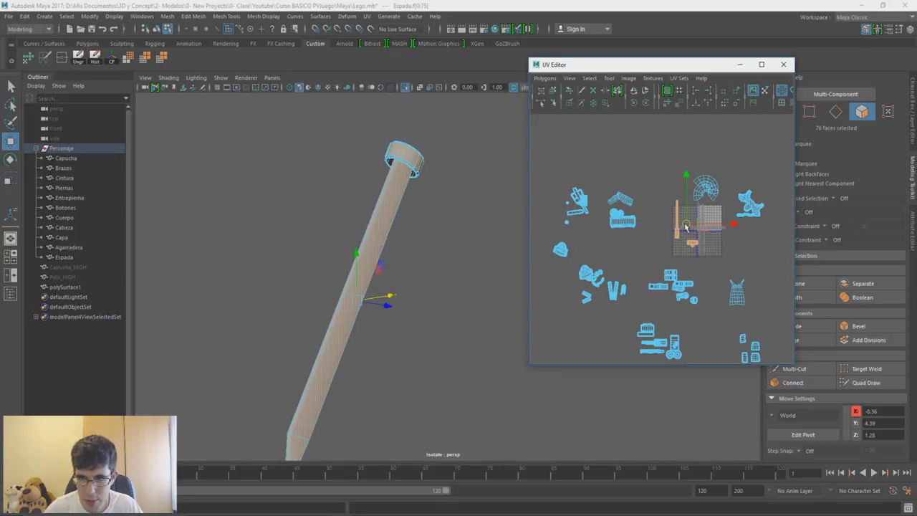
drag(687, 224, 554, 198)
drag(580, 268, 565, 268)
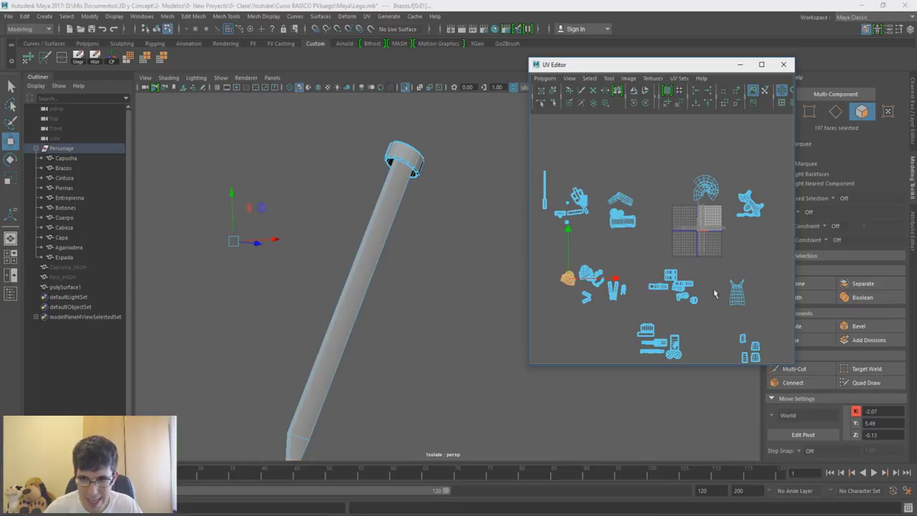
double_click(664, 66)
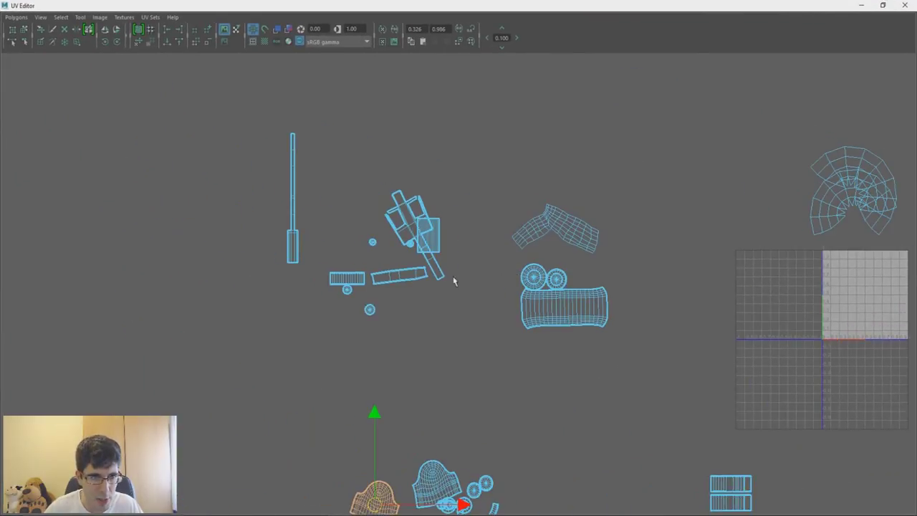
Move the long strip shell beside the sword blade and rotate it level
scroll(452, 279, up, 2)
mouse_move(272, 192)
mouse_down()
mouse_move(301, 251)
mouse_move(326, 184)
mouse_up()
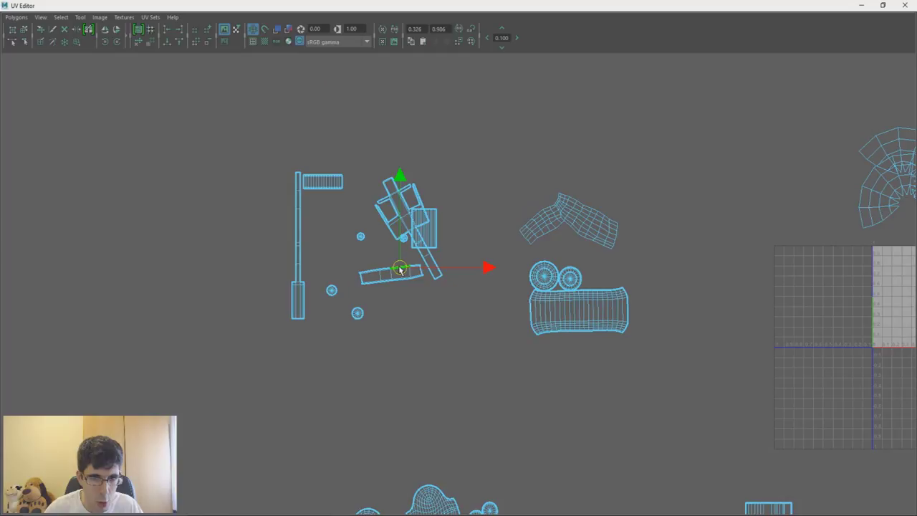
drag(398, 275, 344, 205)
key(e)
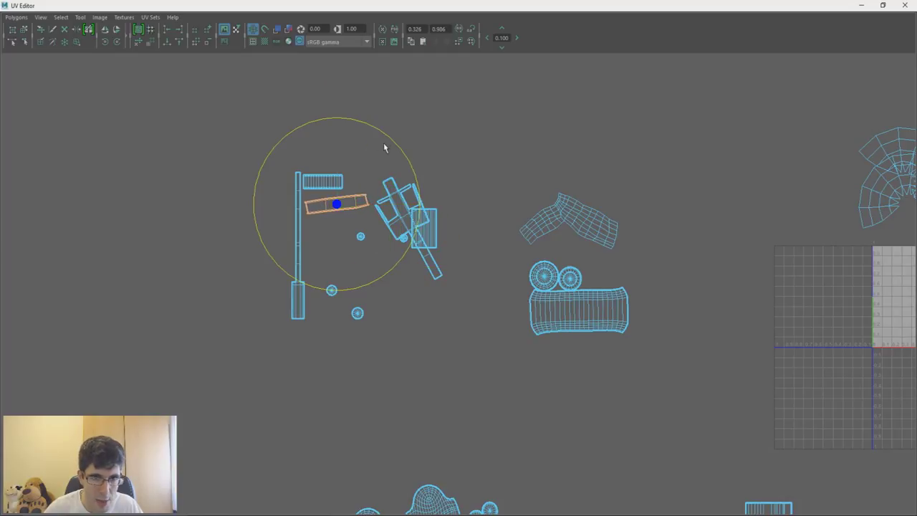
drag(384, 147, 397, 155)
key(w)
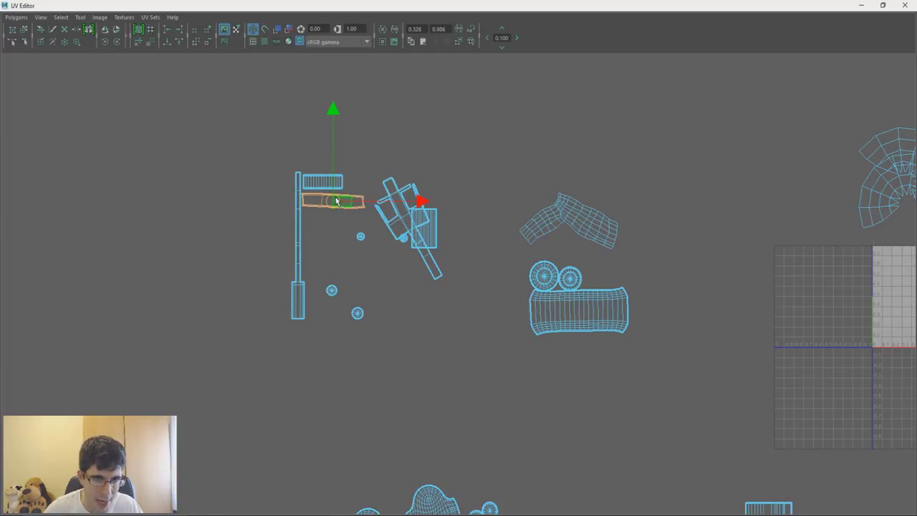
Rotate the tilted cross-shaped shell upright
scroll(229, 180, up, 4)
alt+middle_drag(229, 180, 476, 334)
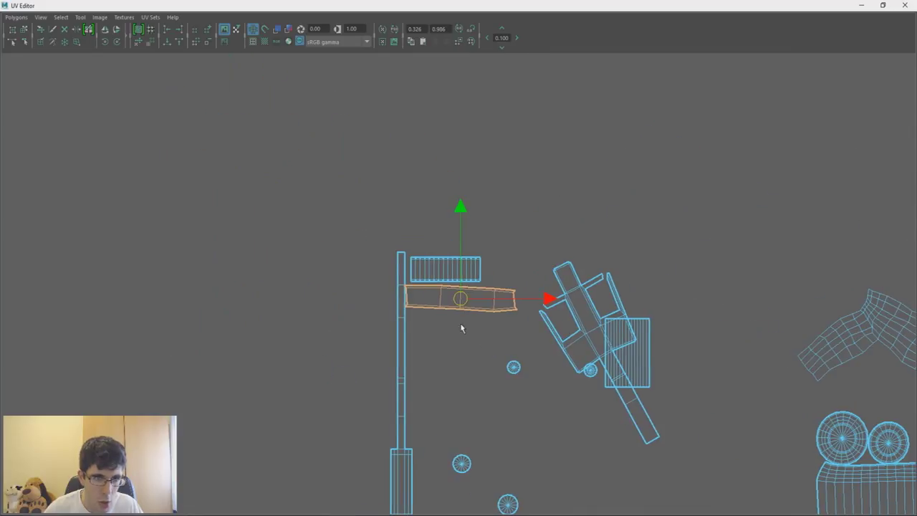
scroll(473, 330, up, 4)
scroll(371, 286, up, 2)
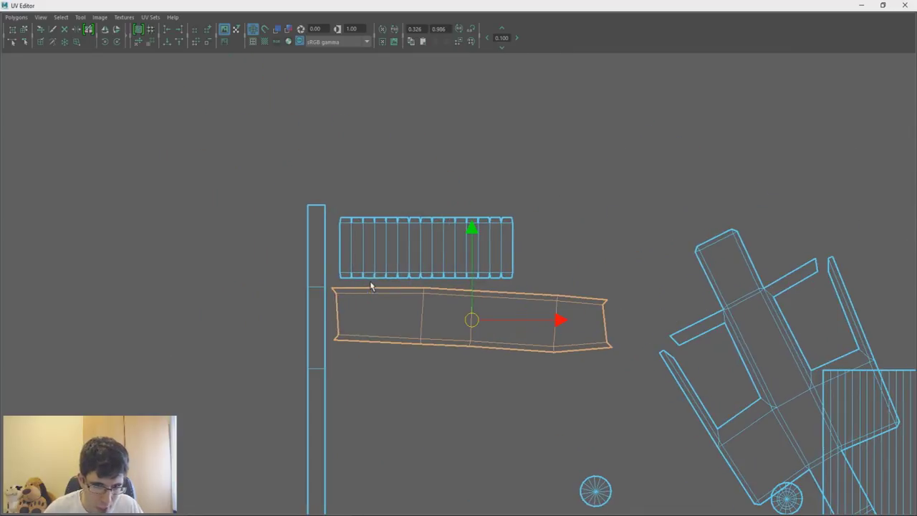
alt+middle_drag(480, 391, 467, 262)
scroll(467, 262, down, 1)
click(692, 274)
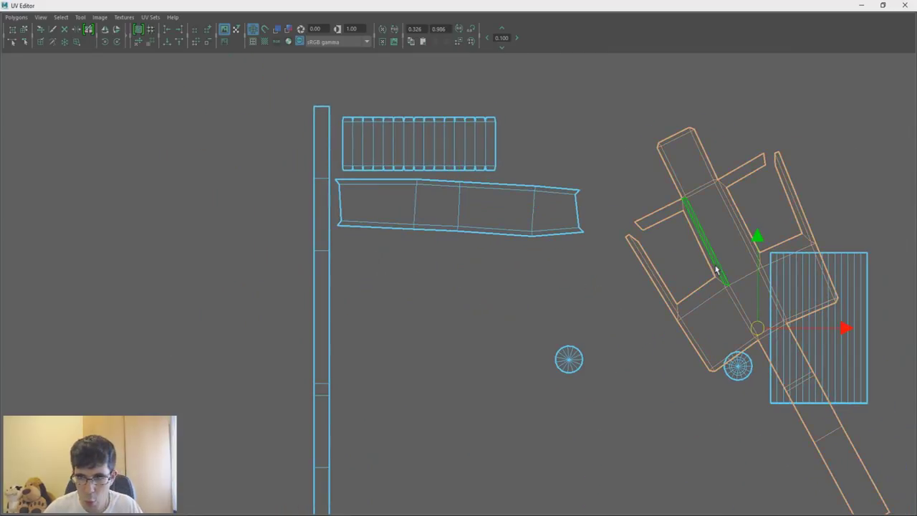
alt+middle_drag(716, 323, 649, 236)
key(e)
scroll(649, 237, down, 1)
drag(691, 190, 713, 228)
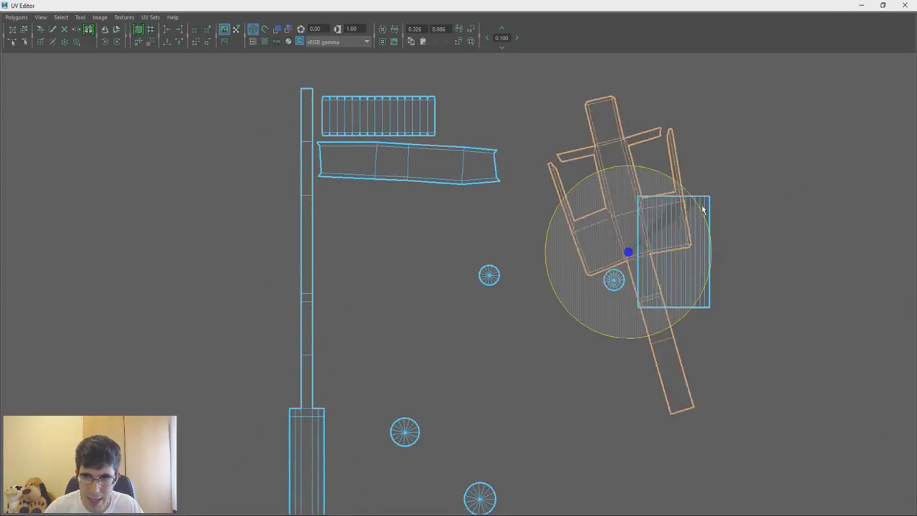
key(w)
Place the cross shell under the strips and line the circle shells up beside it
drag(640, 259, 388, 352)
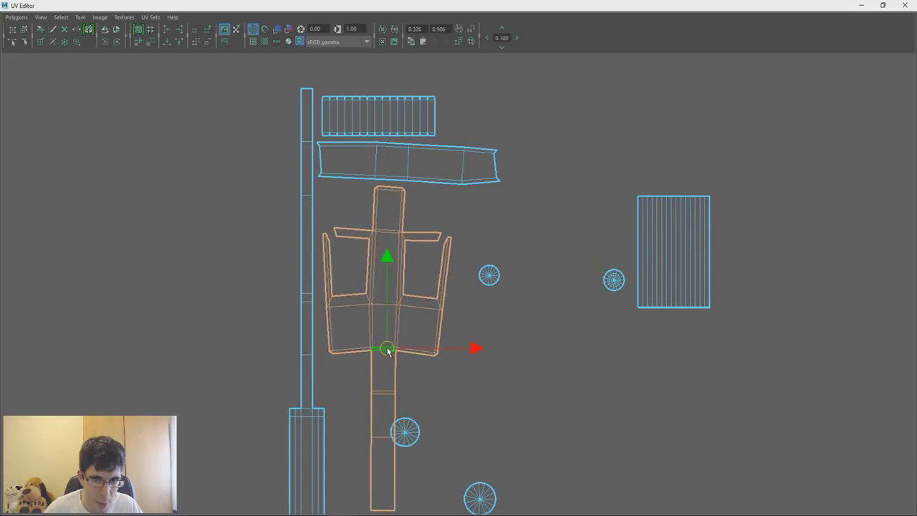
drag(411, 438, 347, 212)
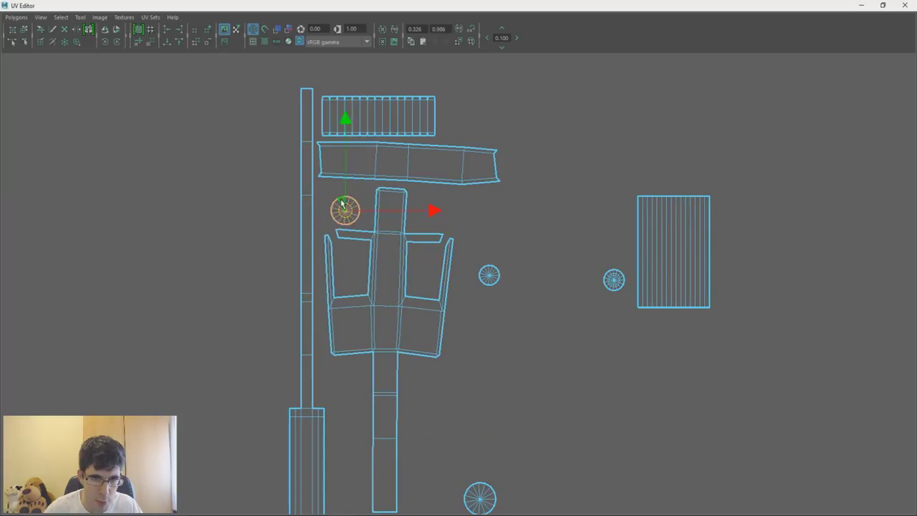
click(492, 273)
mouse_move(493, 273)
mouse_down()
mouse_move(455, 208)
mouse_move(428, 199)
mouse_up()
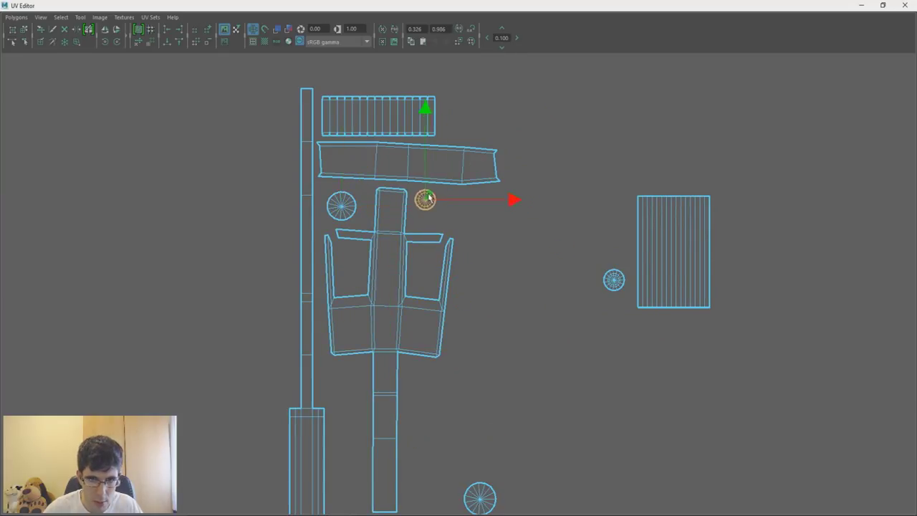
drag(615, 282, 450, 213)
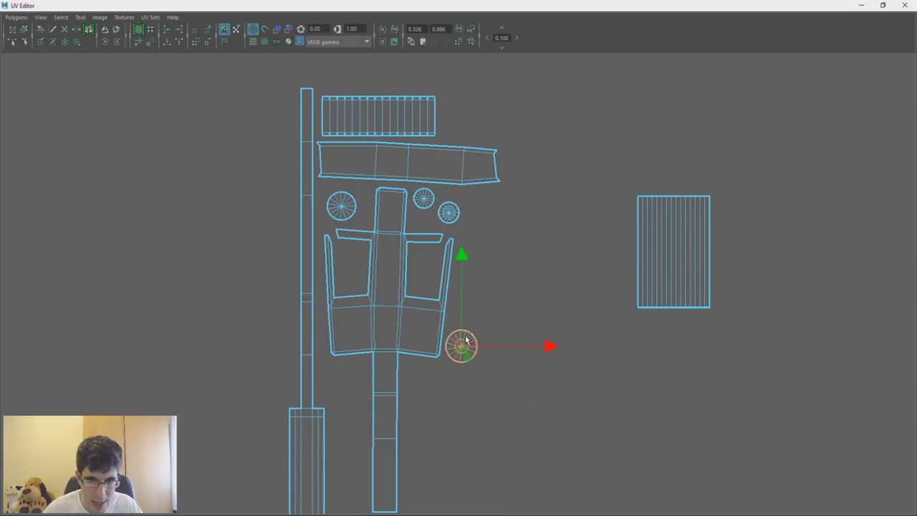
drag(479, 490, 479, 201)
Move the striped rectangle shell beside the long strips
alt+middle_drag(502, 231, 538, 167)
click(677, 215)
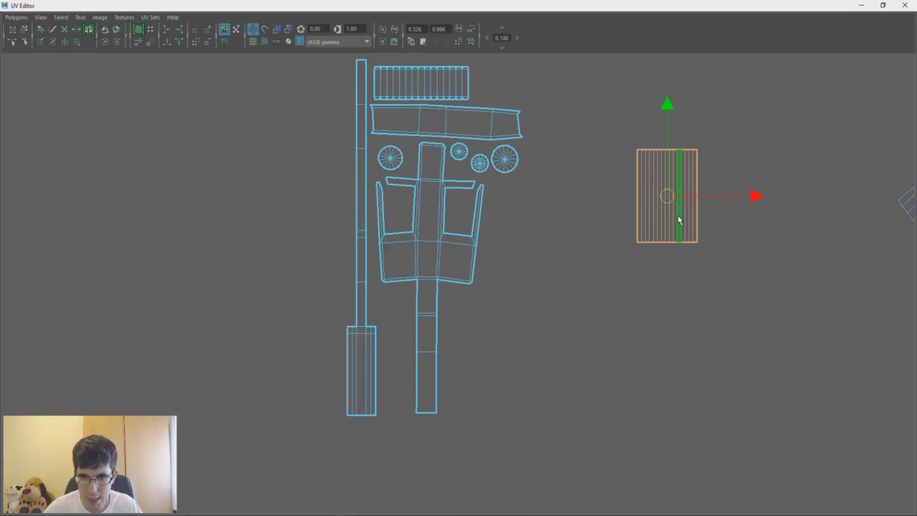
mouse_move(667, 199)
mouse_down()
mouse_move(513, 368)
mouse_move(478, 351)
mouse_up()
scroll(478, 351, down, 2)
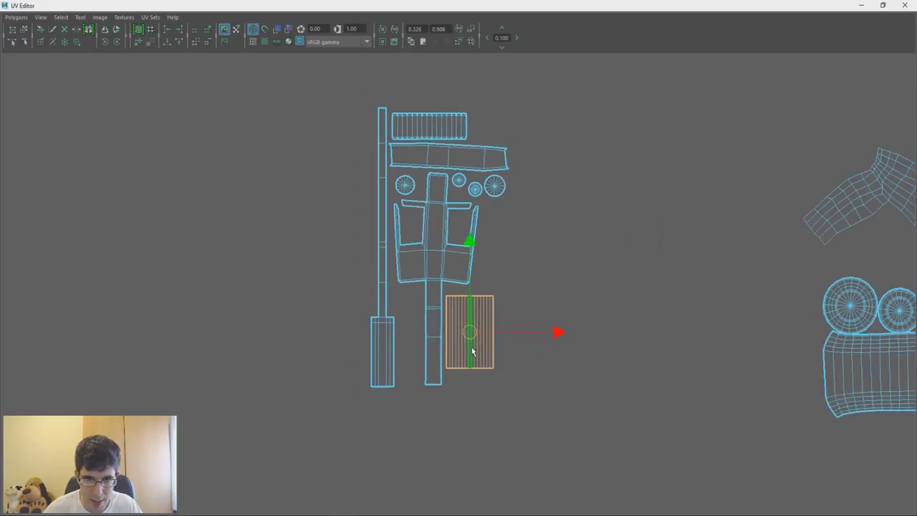
alt+middle_drag(645, 368, 502, 338)
Nudge the selected circle shell right and scale it
scroll(445, 262, down, 2)
alt+middle_drag(444, 263, 297, 234)
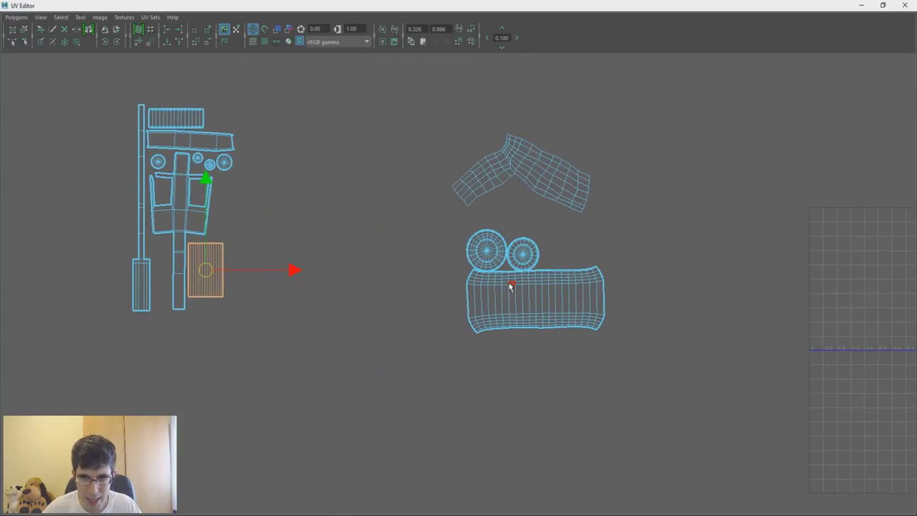
scroll(524, 261, up, 2)
drag(547, 245, 602, 236)
key(r)
key(w)
Set the left circle beside the other and move the arm shell down above the circles
click(497, 239)
drag(507, 241, 543, 233)
click(579, 161)
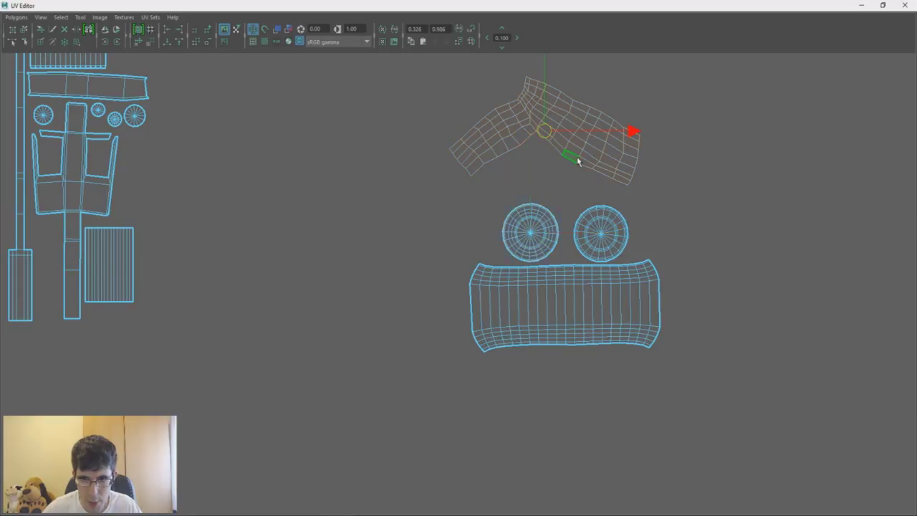
drag(550, 144, 577, 172)
scroll(590, 246, down, 3)
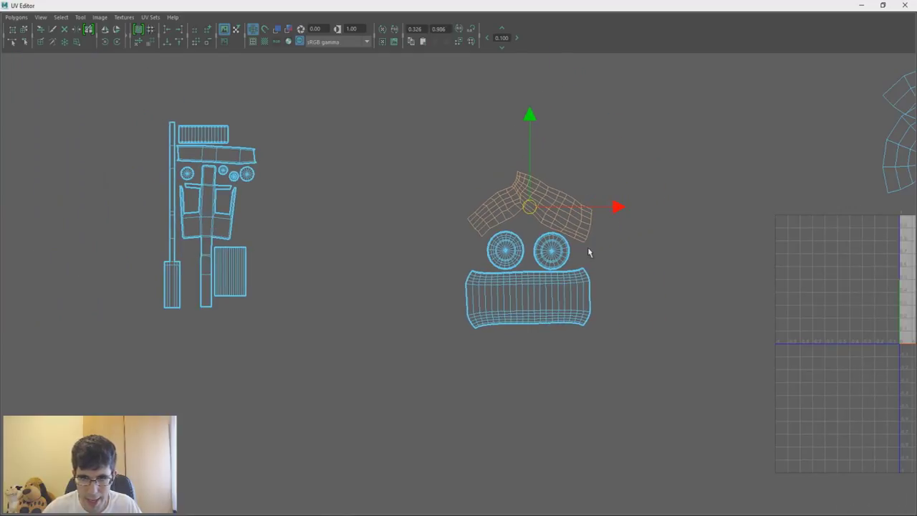
scroll(530, 324, down, 2)
scroll(426, 266, down, 2)
alt+middle_drag(426, 266, 497, 219)
scroll(497, 229, up, 3)
alt+middle_drag(396, 356, 406, 293)
Rotate the left dome-shaped shell upright and move it to the left
scroll(405, 293, up, 2)
click(297, 241)
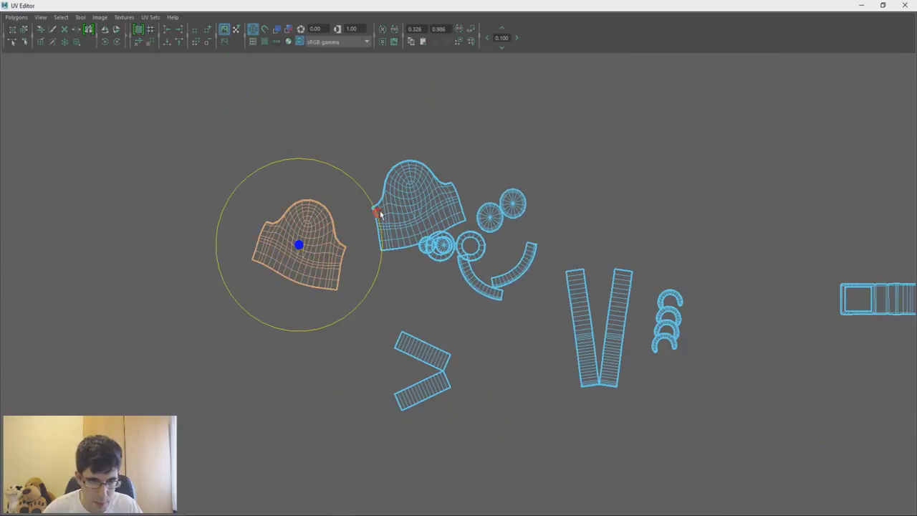
mouse_move(372, 203)
mouse_down()
mouse_move(350, 175)
mouse_move(340, 210)
mouse_up()
key(w)
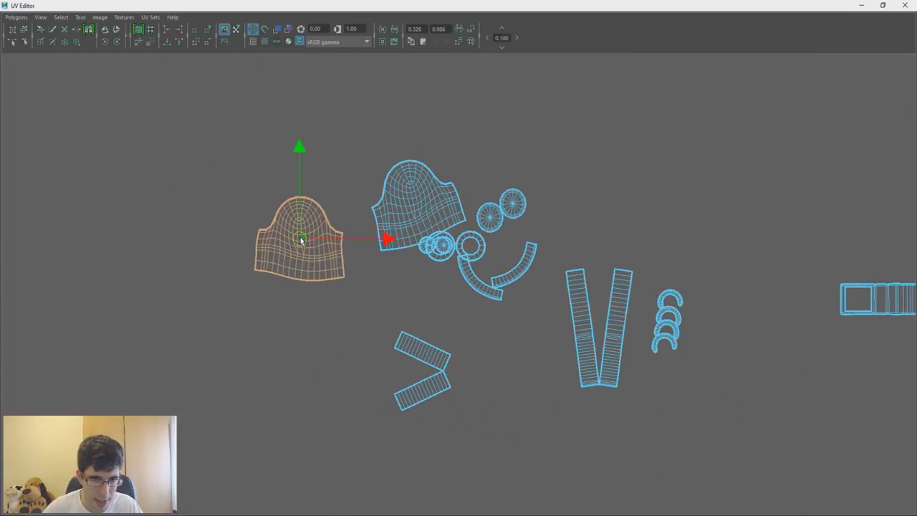
middle_drag(457, 247, 376, 228)
Stand the middle dome shell upright beside the first and float the UV Editor beside the viewport
click(375, 228)
key(e)
drag(471, 146, 485, 157)
key(w)
middle_drag(433, 202, 325, 231)
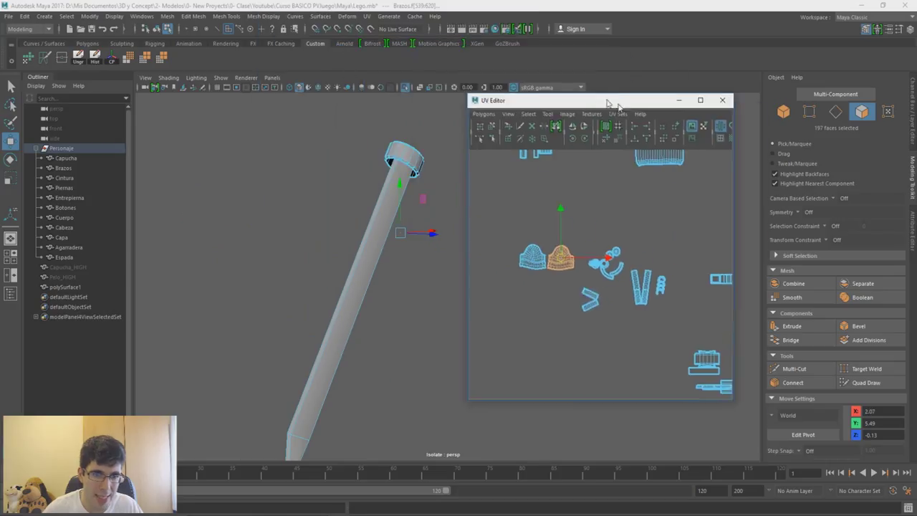
drag(390, 4, 649, 119)
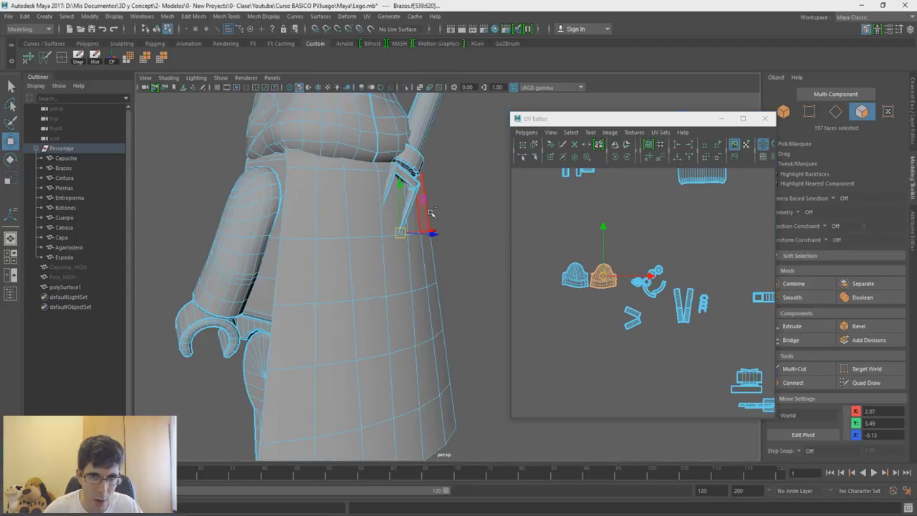
Frame the whole Lego figure and maximize the UV Editor to full screen
key(a)
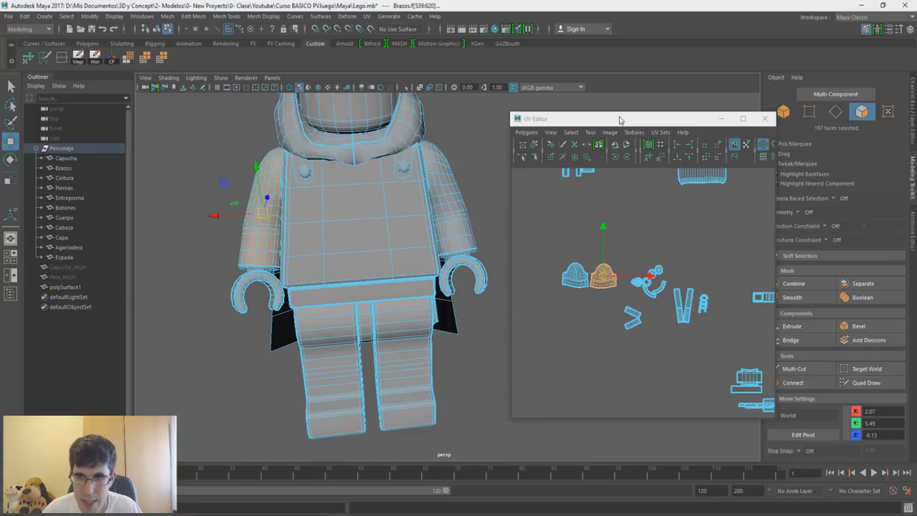
drag(618, 119, 581, 4)
double_click(581, 5)
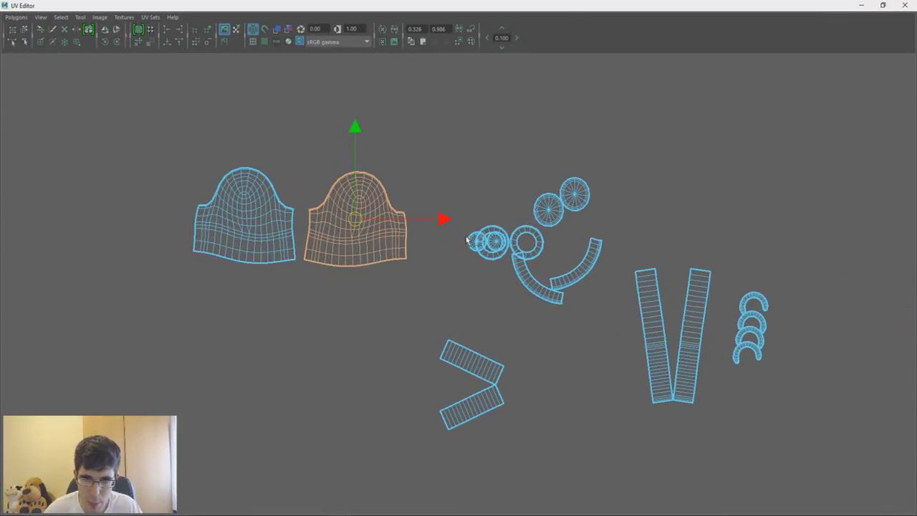
Line up the ring and small circle shells in a row beneath the left dome shell
click(236, 261)
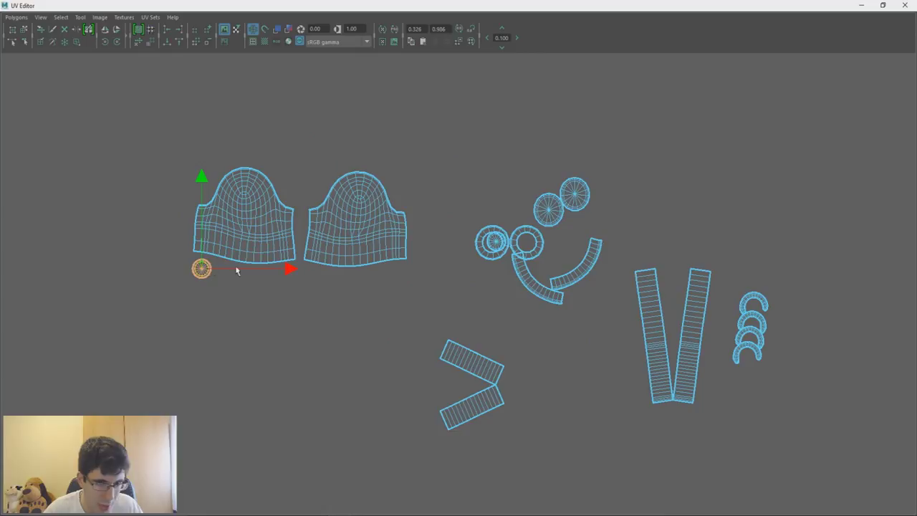
drag(493, 242, 210, 300)
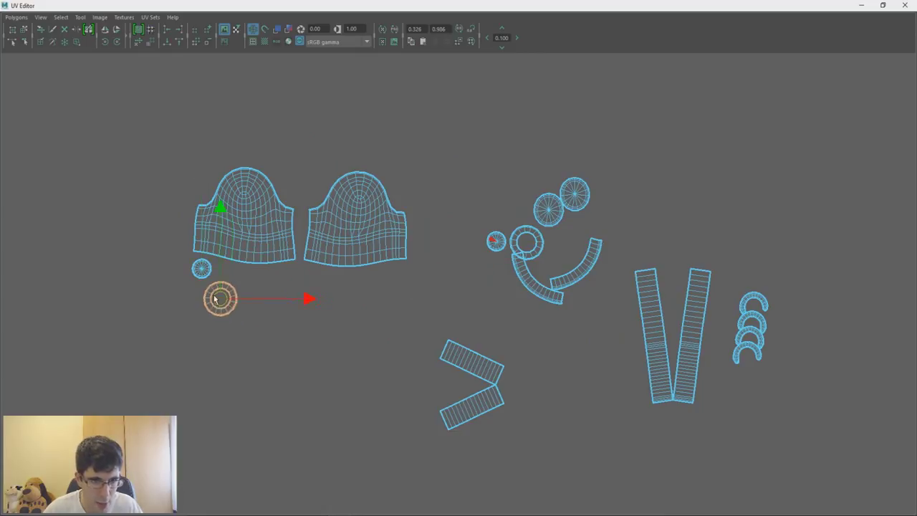
drag(498, 243, 245, 276)
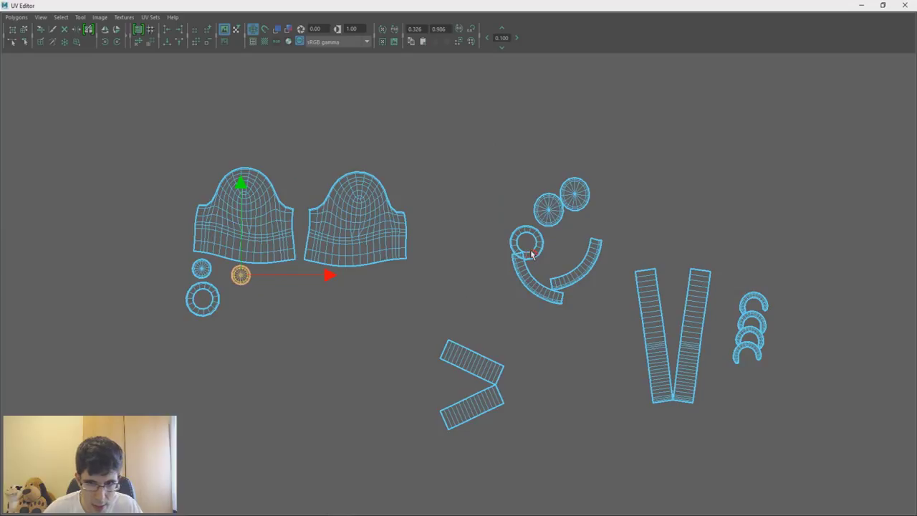
drag(530, 246, 246, 310)
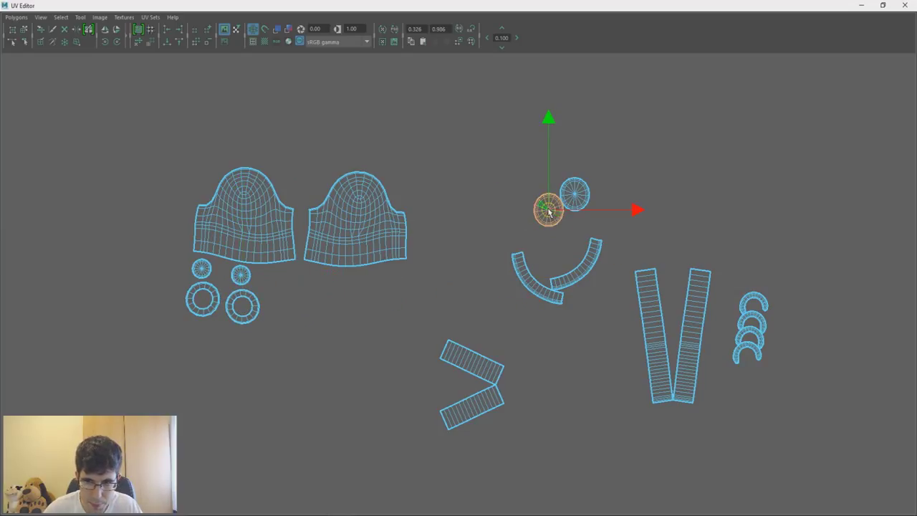
drag(549, 210, 283, 283)
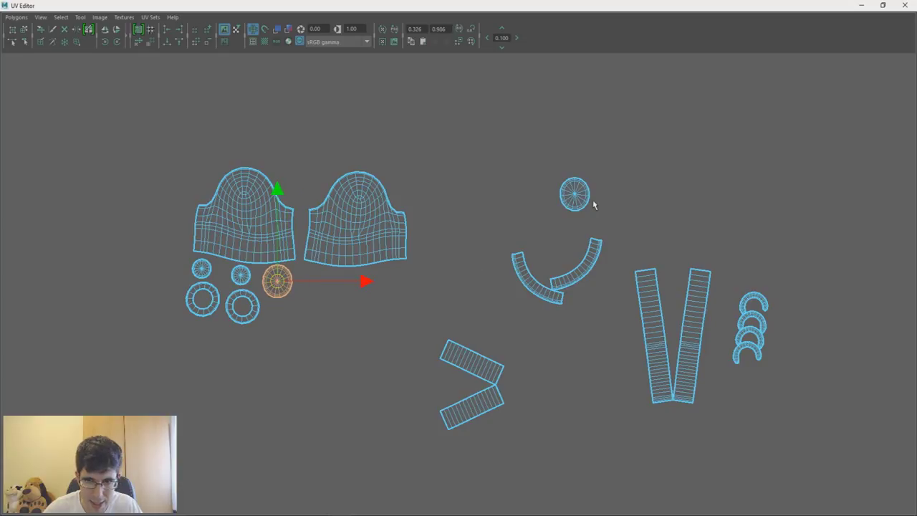
drag(572, 202, 315, 287)
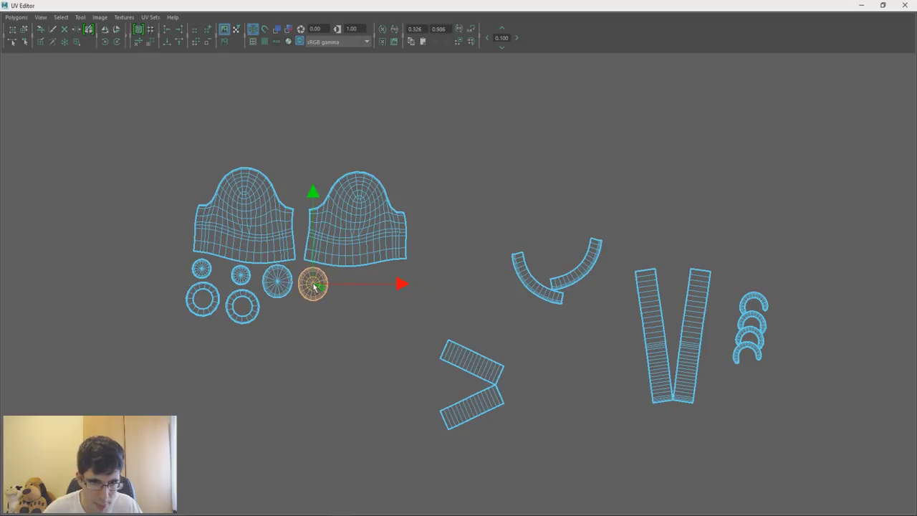
Rotate both arc shells horizontal and tuck them below and beside the circle shells
drag(539, 280, 353, 325)
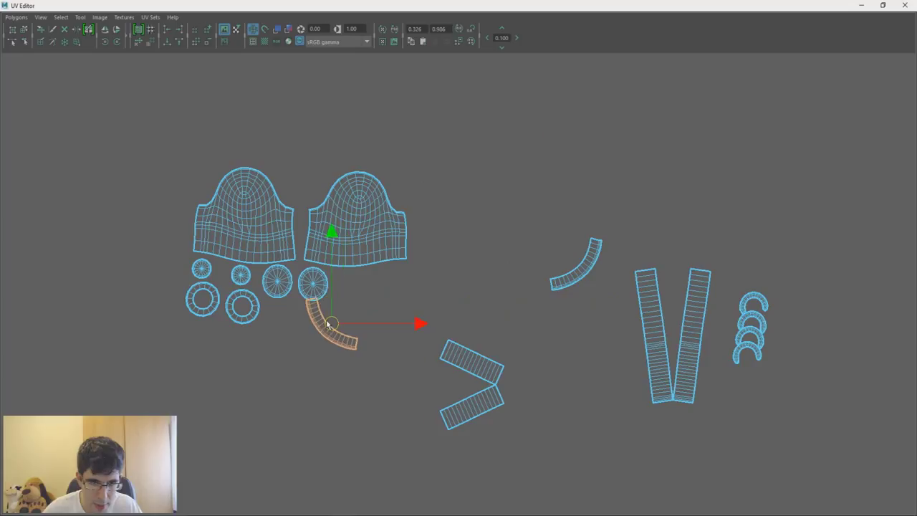
drag(401, 300, 349, 246)
key(w)
drag(318, 323, 298, 313)
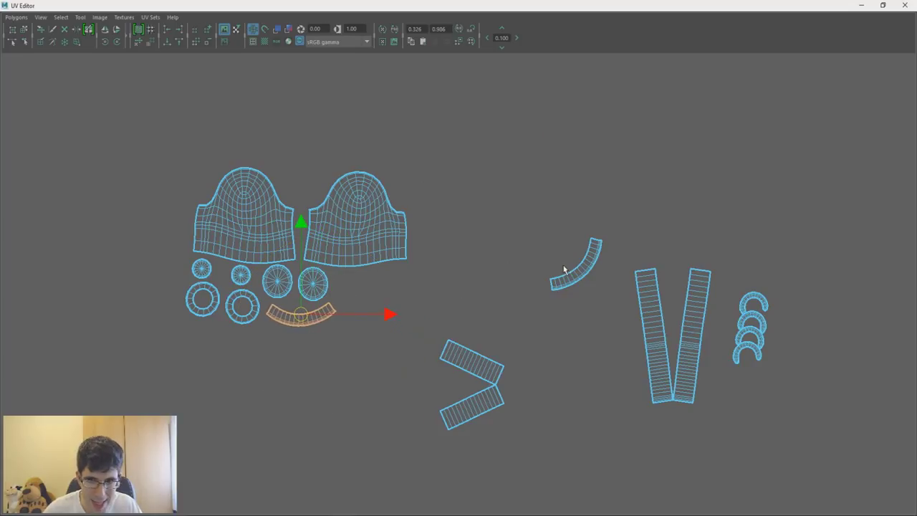
key(e)
drag(631, 200, 659, 251)
key(w)
key(e)
drag(628, 205, 620, 195)
key(w)
drag(579, 273, 371, 287)
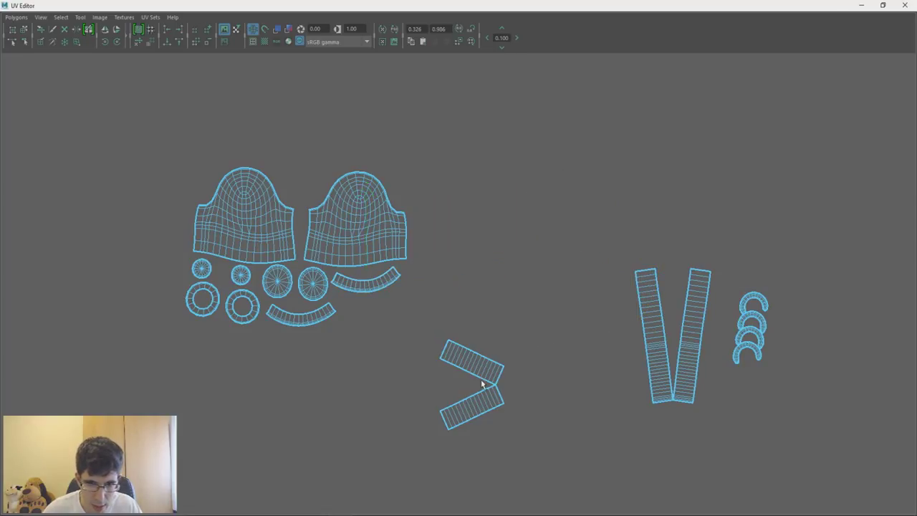
Level the two tilted strips, placing one beside the arcs and one above the left dome
key(e)
mouse_move(540, 317)
mouse_down()
mouse_move(524, 307)
mouse_move(504, 334)
mouse_up()
key(w)
drag(450, 358, 367, 307)
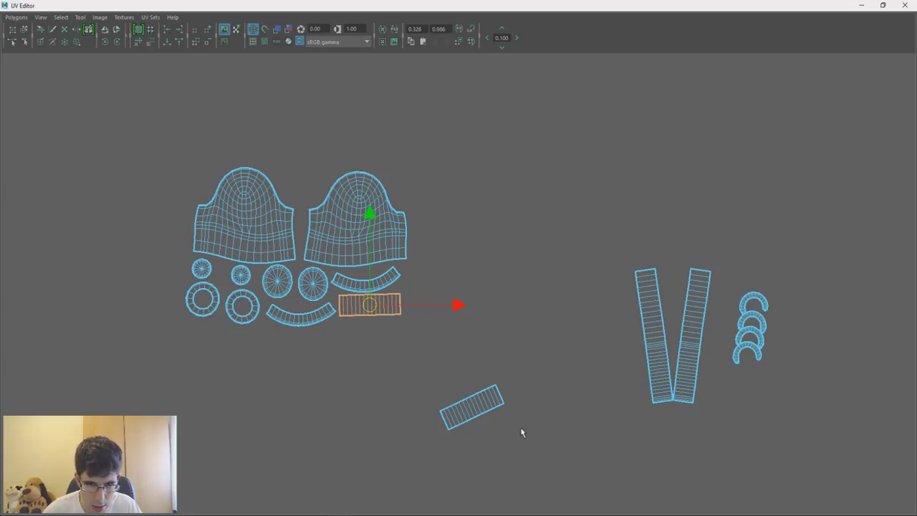
key(e)
drag(528, 349, 542, 371)
key(w)
mouse_move(471, 405)
mouse_down()
mouse_move(285, 170)
mouse_move(303, 173)
mouse_up()
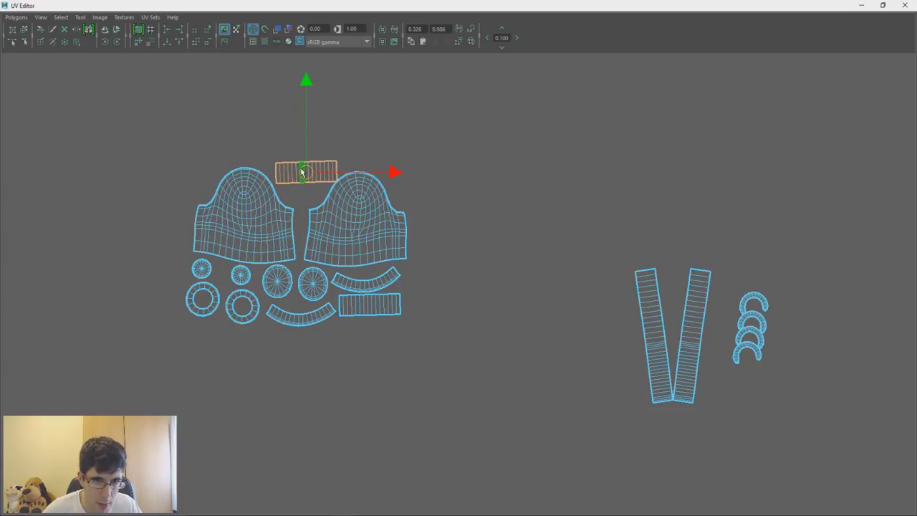
Stand the two long strip shells upright and set them beside the dome shells
scroll(377, 246, down, 2)
scroll(413, 258, down, 2)
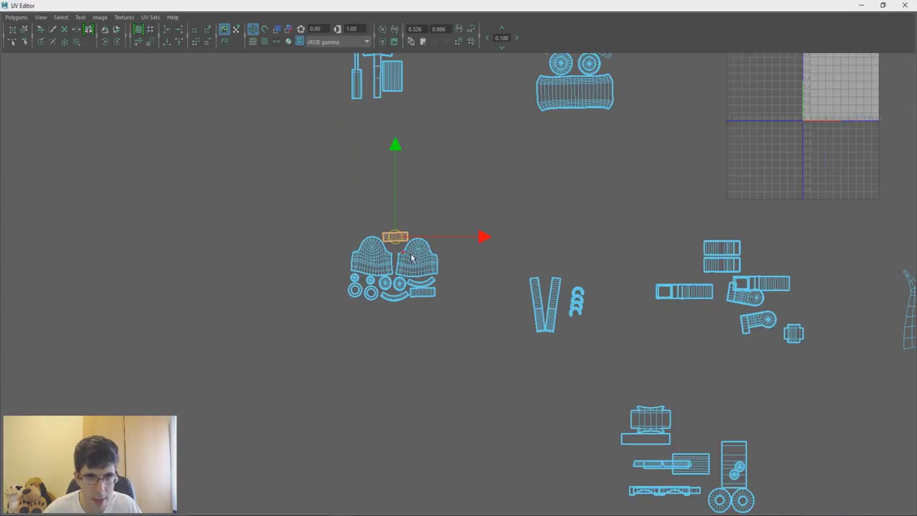
scroll(392, 272, down, 1)
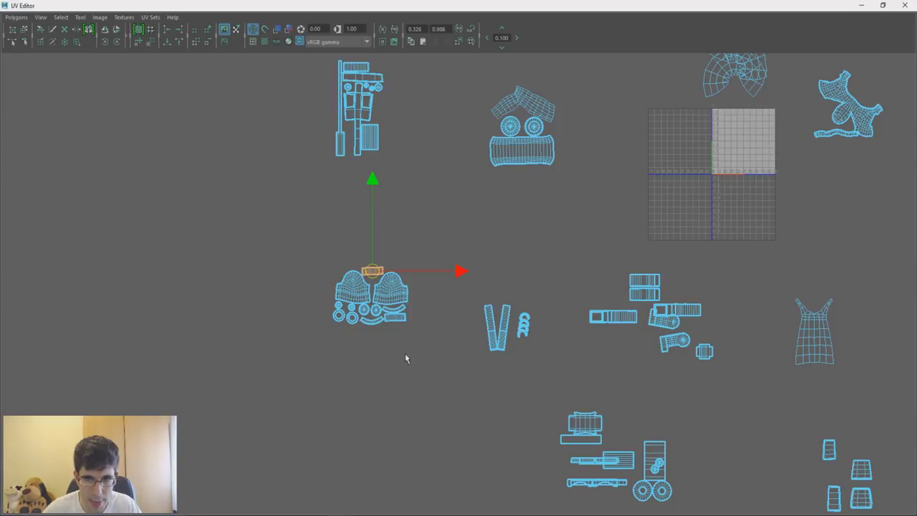
scroll(467, 324, up, 2)
key(e)
drag(569, 291, 576, 301)
key(w)
mouse_move(507, 351)
mouse_down()
mouse_move(395, 294)
mouse_move(393, 308)
mouse_up()
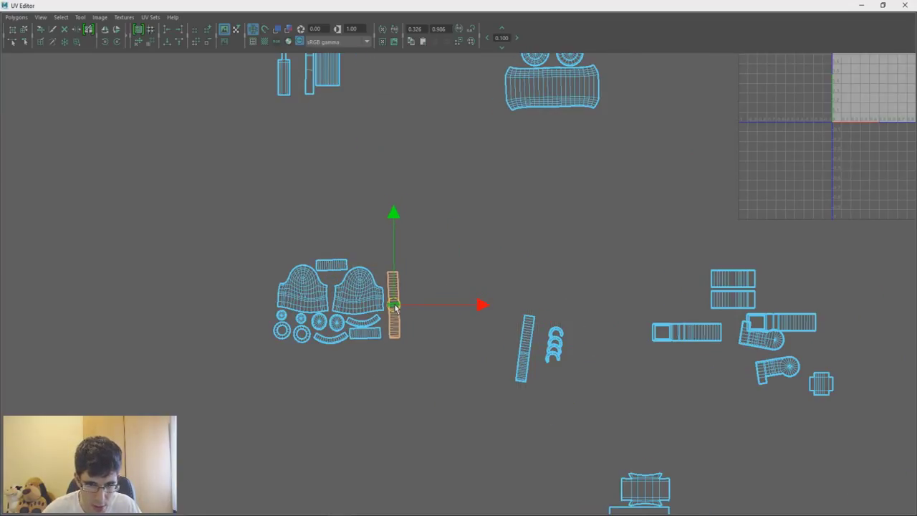
click(523, 362)
key(e)
drag(569, 278, 562, 282)
key(w)
drag(526, 349, 407, 313)
Arrange the four C-shaped spring shells next to the strips and above the right dome
click(555, 344)
drag(554, 344, 376, 251)
scroll(380, 254, up, 2)
scroll(476, 322, up, 2)
scroll(476, 321, up, 3)
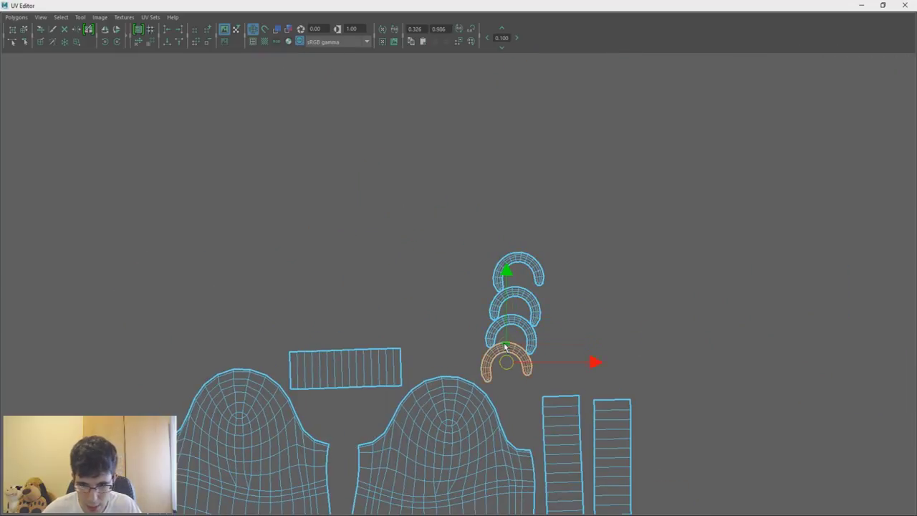
drag(511, 360, 519, 369)
drag(524, 335, 584, 371)
drag(525, 301, 454, 356)
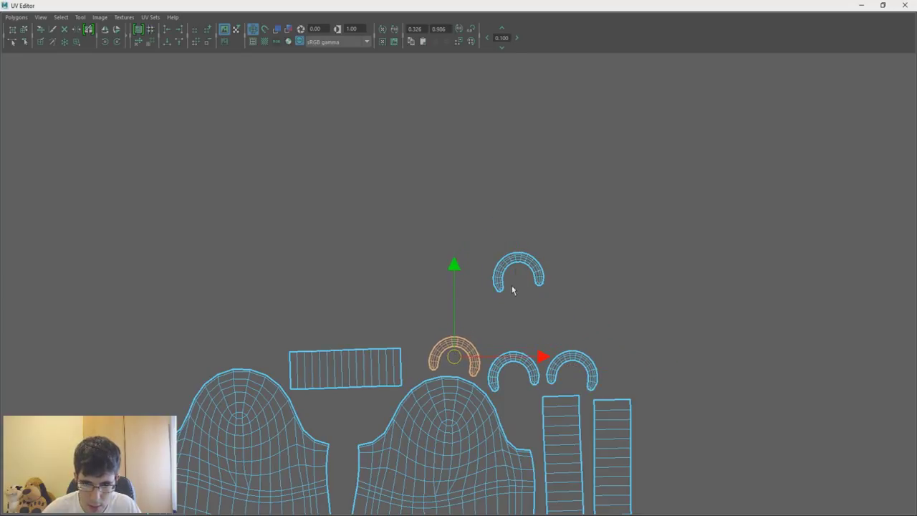
mouse_move(520, 278)
mouse_down()
mouse_move(522, 328)
mouse_move(508, 332)
mouse_up()
scroll(530, 393, down, 3)
scroll(483, 287, down, 2)
scroll(491, 293, down, 2)
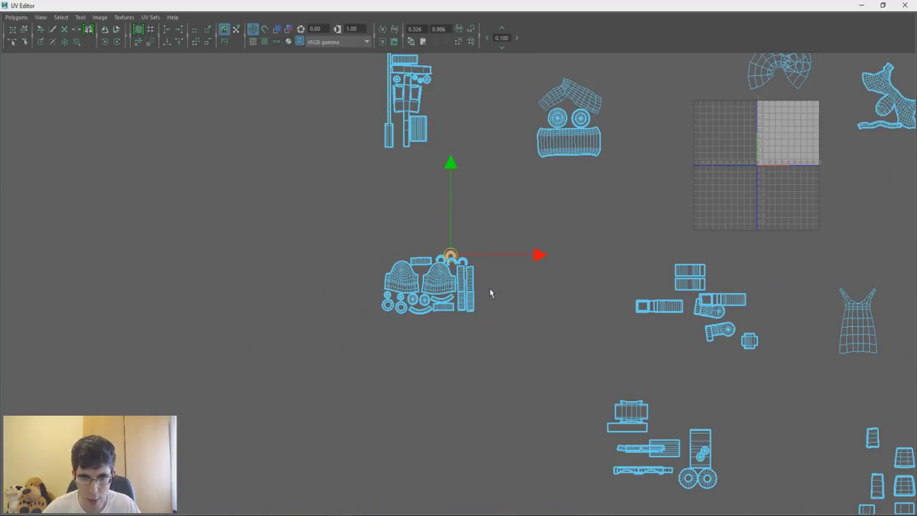
Stack the long and short strip shells around the arch shells without overlaps
alt+middle_drag(680, 369, 510, 348)
scroll(510, 348, up, 1)
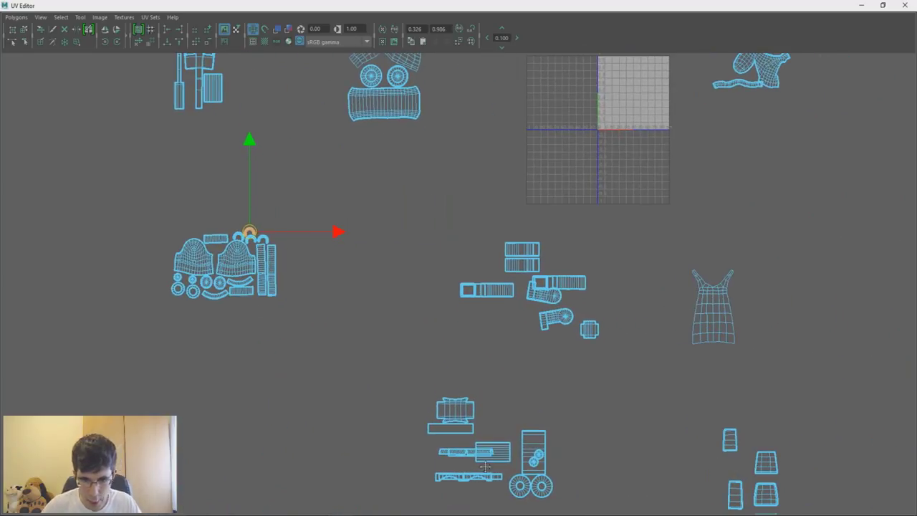
scroll(466, 294, up, 3)
scroll(463, 290, up, 2)
scroll(464, 290, up, 2)
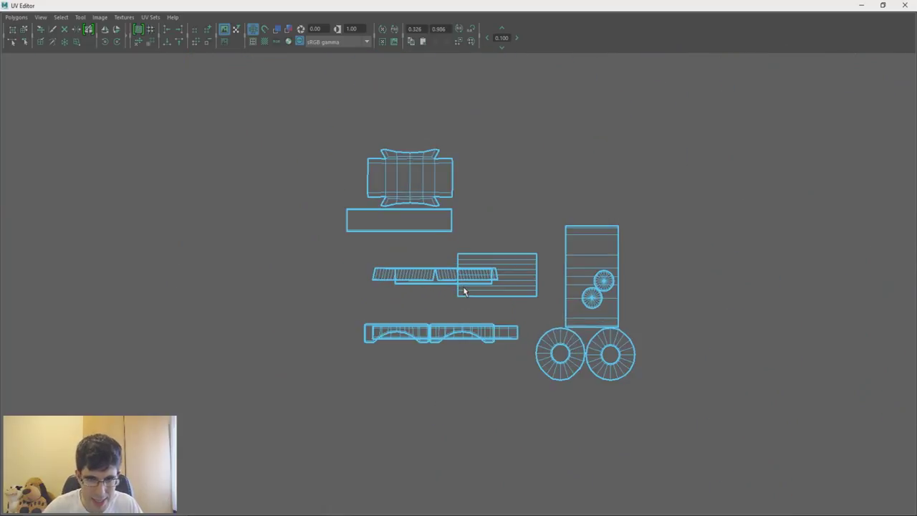
drag(448, 337, 427, 359)
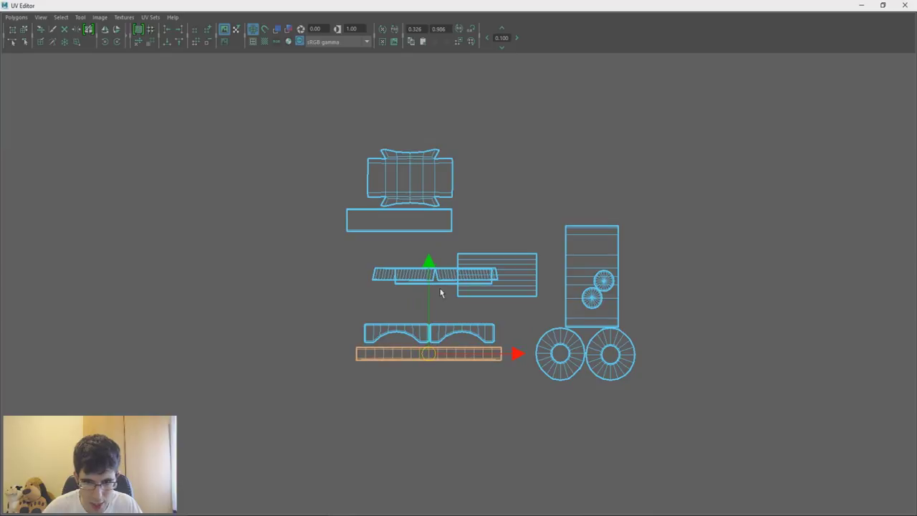
drag(467, 283, 467, 316)
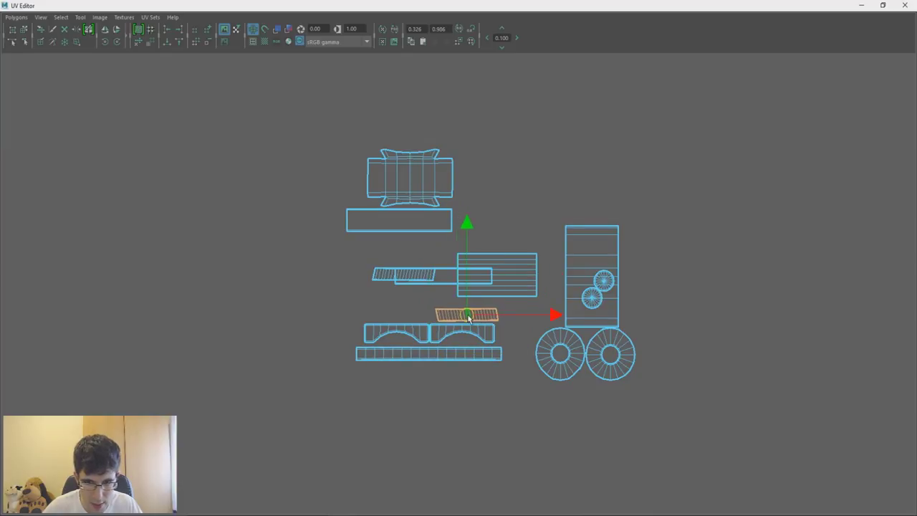
drag(406, 285, 400, 316)
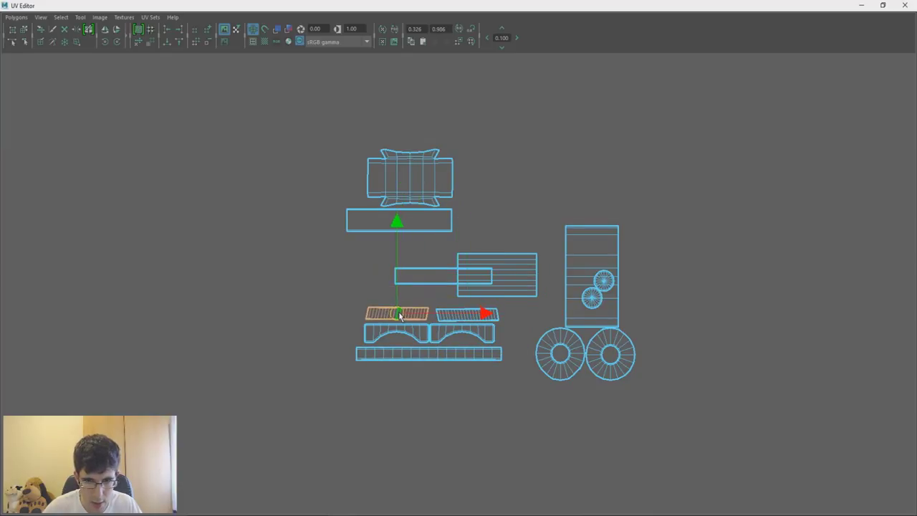
click(422, 277)
drag(440, 275, 432, 297)
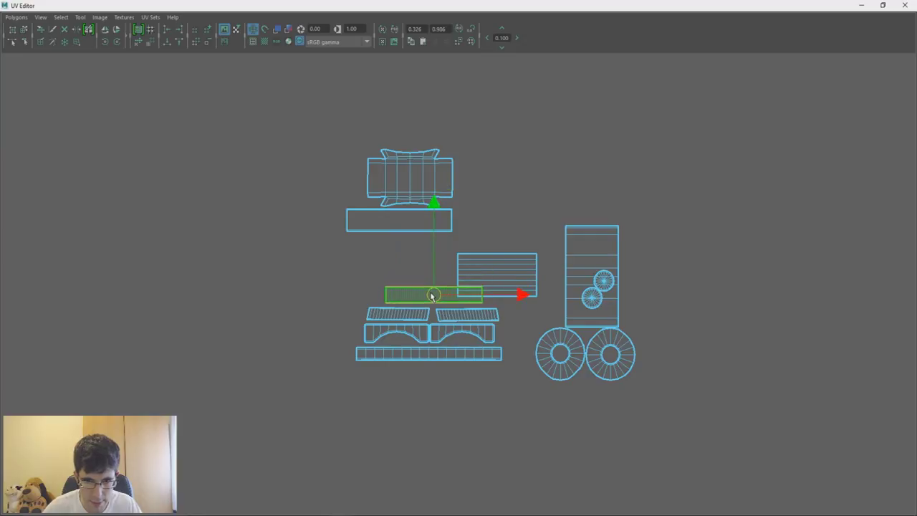
click(422, 335)
mouse_move(399, 338)
mouse_down()
mouse_move(395, 366)
mouse_move(394, 341)
mouse_up()
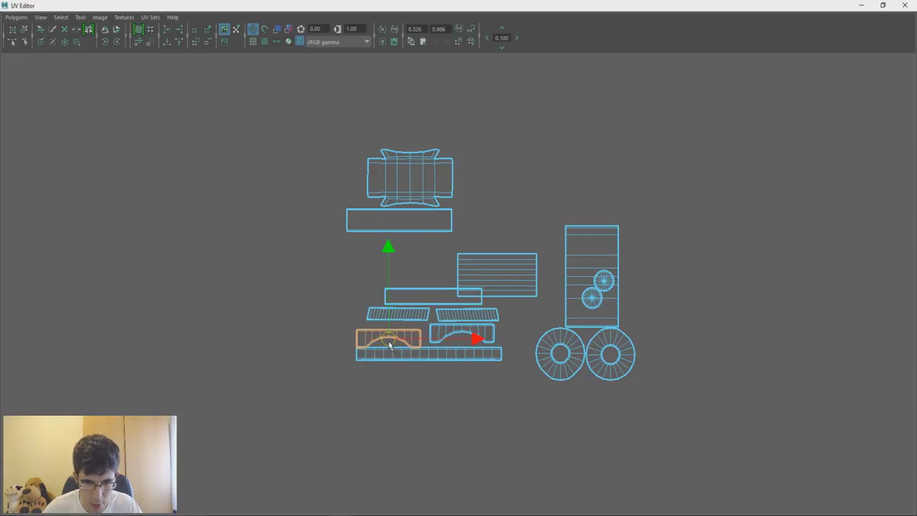
Fit the lined rectangle, thin, bow-shaped and top rectangle shells snugly together
click(505, 276)
drag(495, 281, 395, 274)
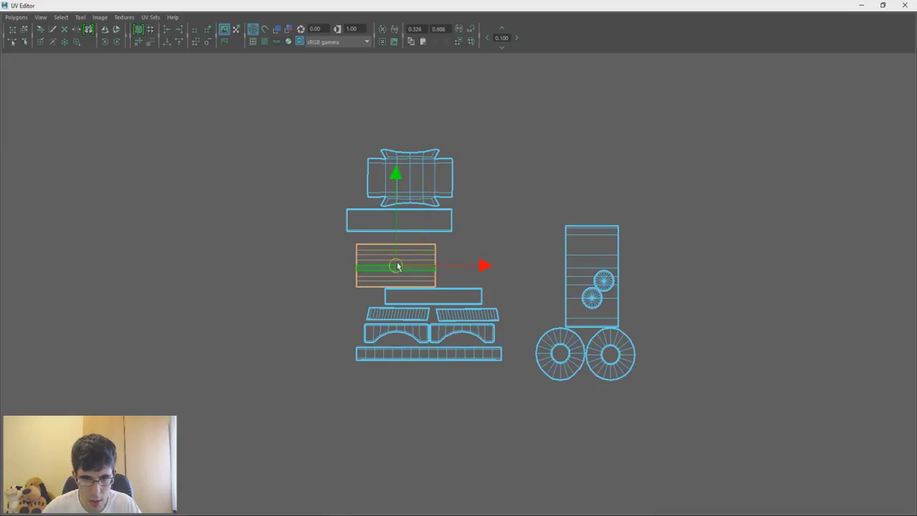
click(402, 224)
mouse_move(401, 223)
mouse_down()
mouse_move(432, 233)
mouse_move(408, 232)
mouse_up()
mouse_move(412, 181)
mouse_down()
mouse_move(453, 194)
mouse_move(504, 275)
mouse_move(505, 258)
mouse_move(489, 254)
mouse_up()
click(425, 223)
drag(416, 228, 410, 224)
click(480, 255)
drag(487, 257, 493, 256)
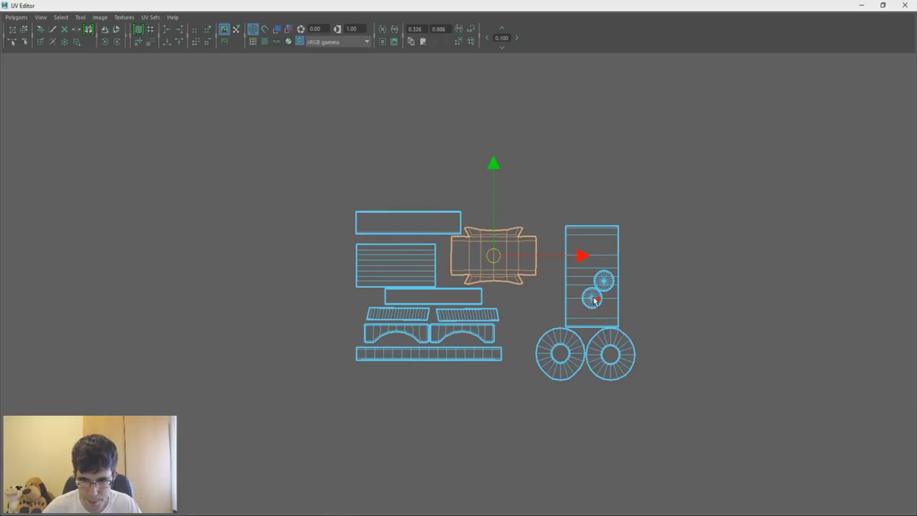
Pull the small circle and ring shells out of the tall shell and pack them beside the strips
drag(593, 300, 503, 298)
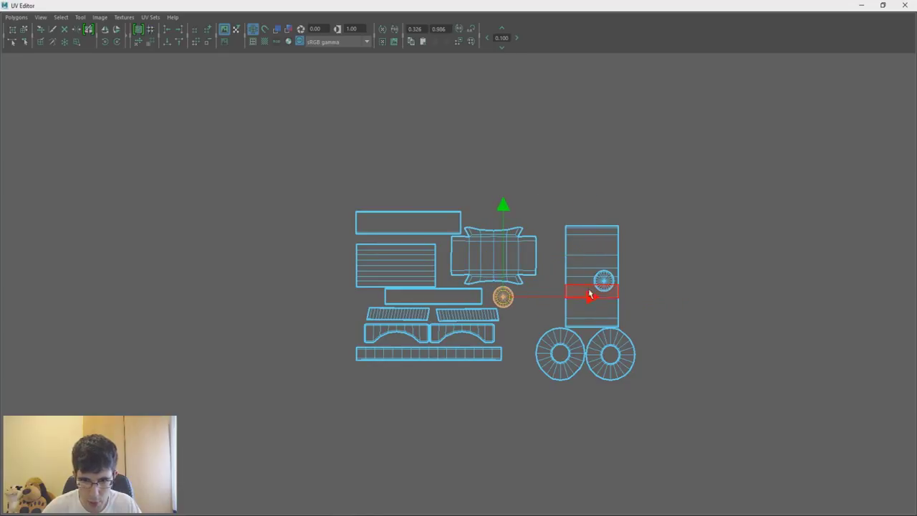
drag(601, 285, 486, 217)
click(592, 268)
mouse_move(592, 268)
mouse_down()
mouse_move(547, 268)
mouse_move(568, 272)
mouse_up()
mouse_move(577, 346)
mouse_down()
mouse_move(557, 359)
mouse_move(585, 354)
mouse_up()
scroll(584, 355, down, 3)
Stack the box, tall and two small shells at right into one gap-free block
scroll(574, 350, down, 3)
alt+middle_drag(565, 345, 540, 372)
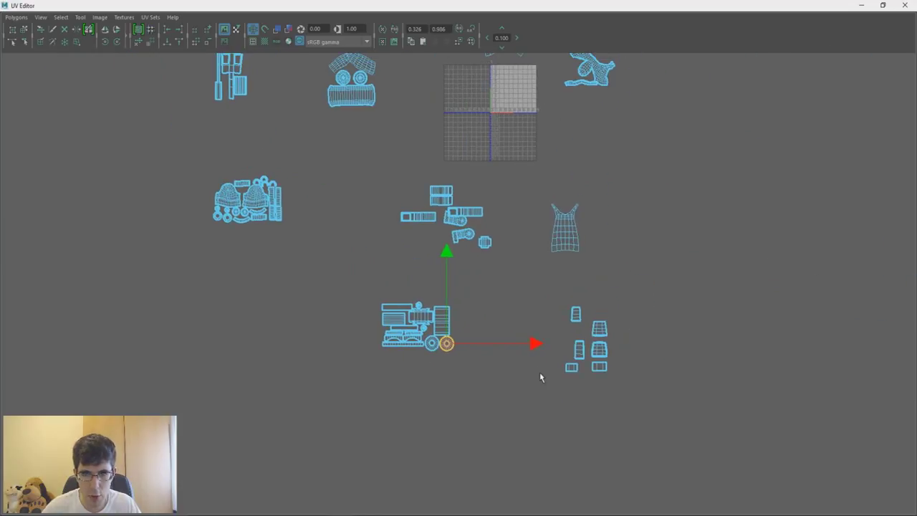
scroll(627, 355, up, 3)
alt+middle_drag(627, 355, 413, 258)
scroll(430, 276, up, 3)
scroll(439, 282, up, 2)
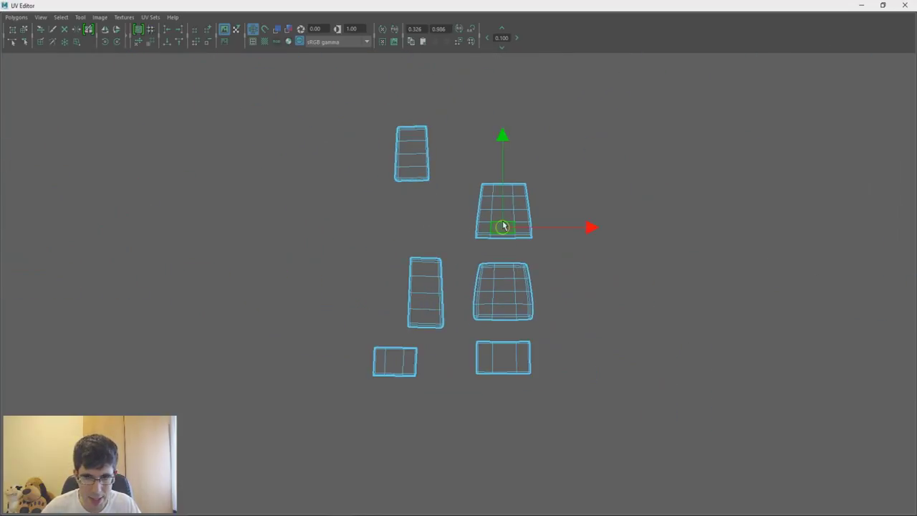
drag(506, 218, 506, 235)
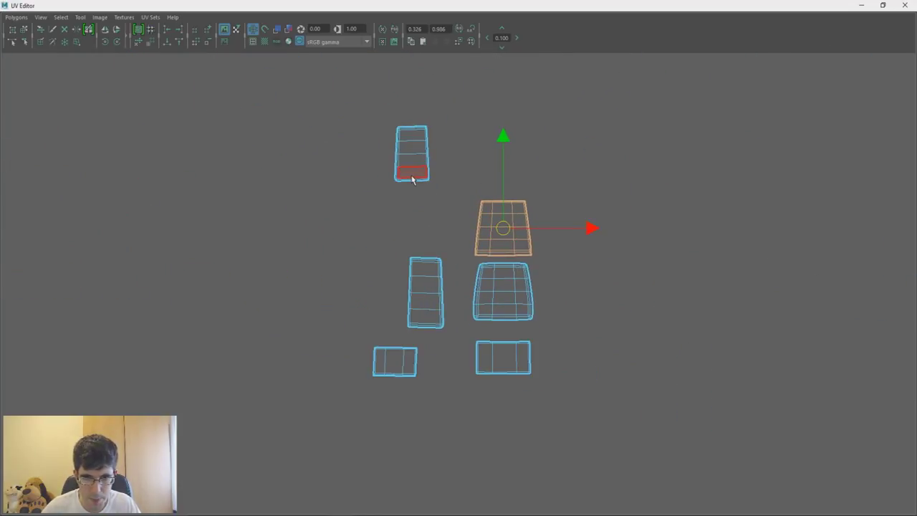
drag(412, 155, 449, 230)
click(434, 288)
mouse_move(434, 289)
mouse_down()
mouse_move(437, 300)
mouse_move(453, 294)
mouse_up()
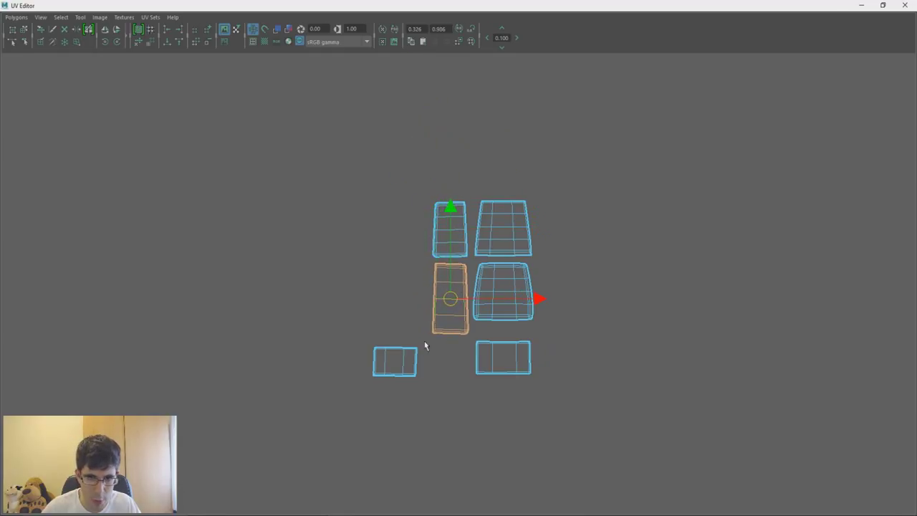
mouse_move(391, 365)
mouse_down()
mouse_move(394, 213)
mouse_move(403, 219)
mouse_up()
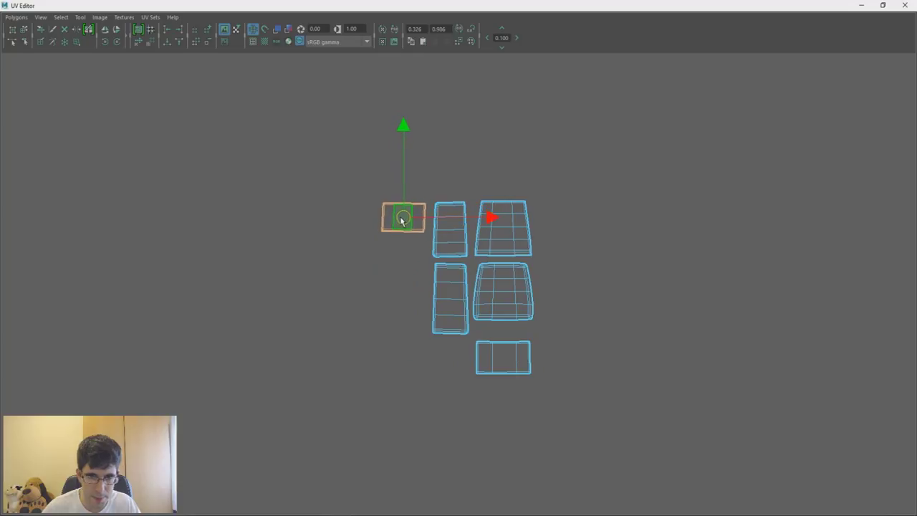
mouse_move(499, 364)
mouse_down()
mouse_move(399, 252)
mouse_move(398, 265)
mouse_up()
Rotate two round-topped shells upright and set them side by side
scroll(398, 265, down, 5)
alt+middle_drag(447, 253, 597, 385)
mouse_move(597, 384)
alt+right_down()
mouse_move(605, 248)
mouse_move(513, 347)
mouse_move(466, 369)
mouse_move(495, 314)
alt+right_up()
key(e)
drag(562, 258, 449, 249)
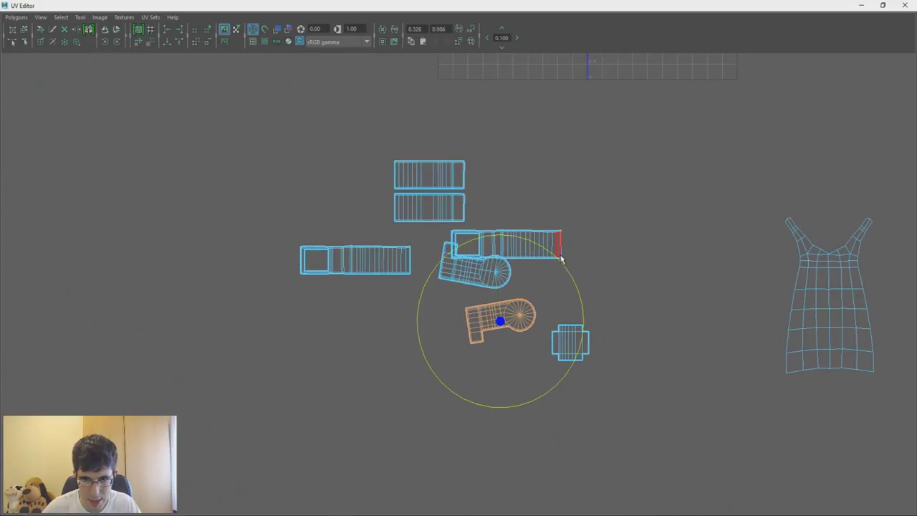
key(w)
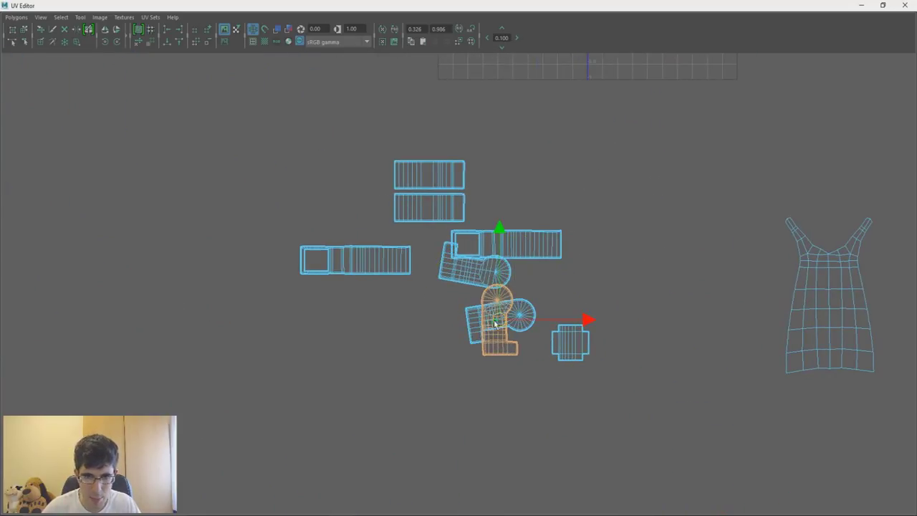
middle_drag(647, 337, 474, 359)
key(e)
drag(567, 287, 459, 221)
key(w)
drag(502, 329, 368, 351)
Turn the curved shell and the last round-topped shell upright and line them with the others
click(462, 285)
key(e)
drag(534, 212, 387, 198)
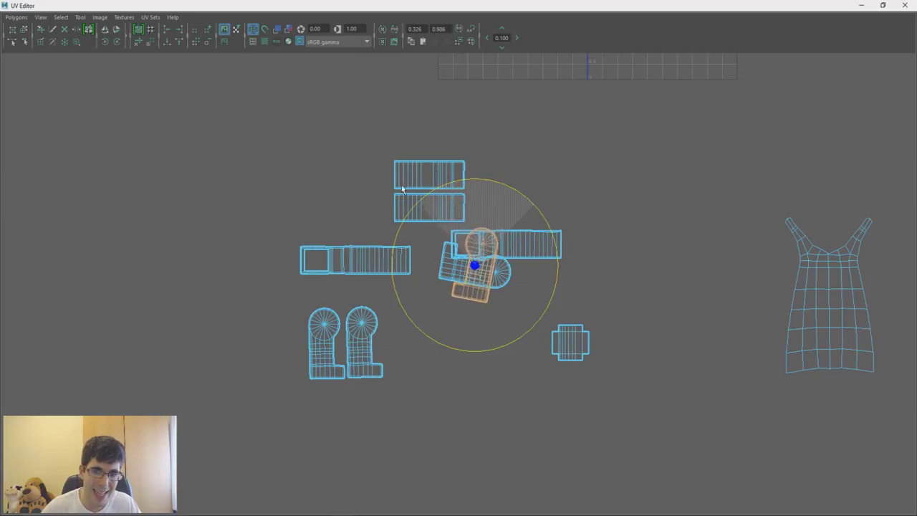
key(w)
drag(461, 252, 408, 351)
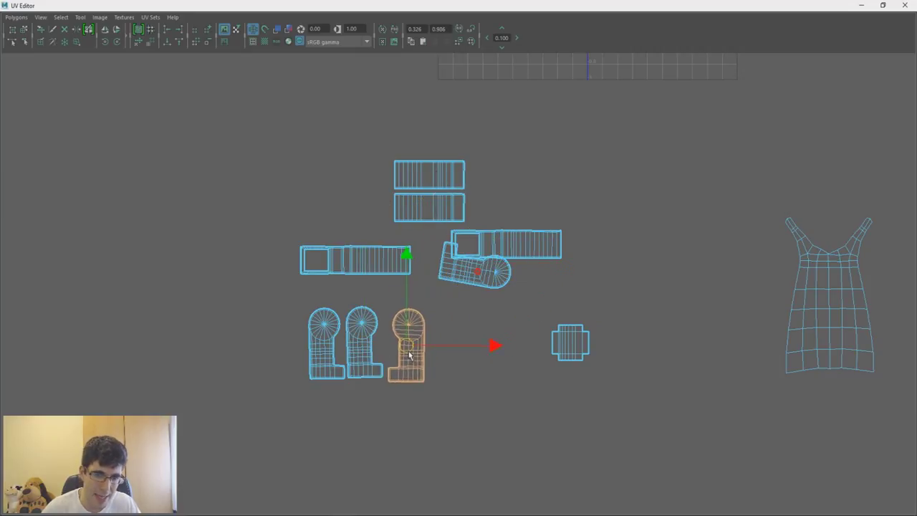
key(e)
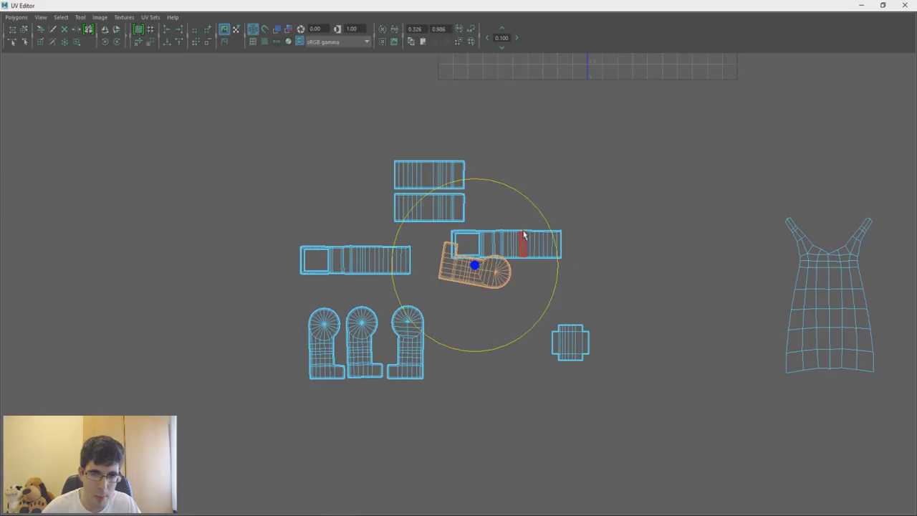
drag(536, 214, 396, 206)
key(w)
drag(459, 256, 446, 347)
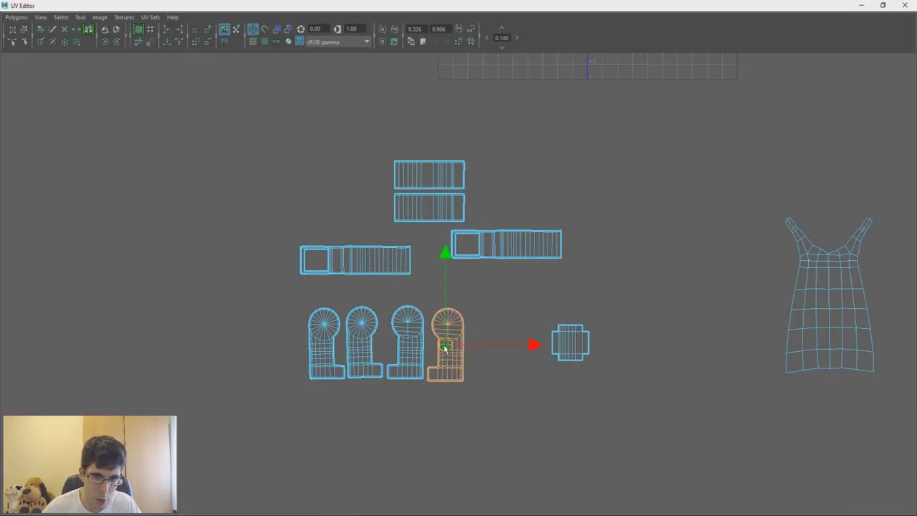
Group the cross-shaped shells, stack the long bar, and stand a strip upright beside the bars
drag(573, 361, 452, 303)
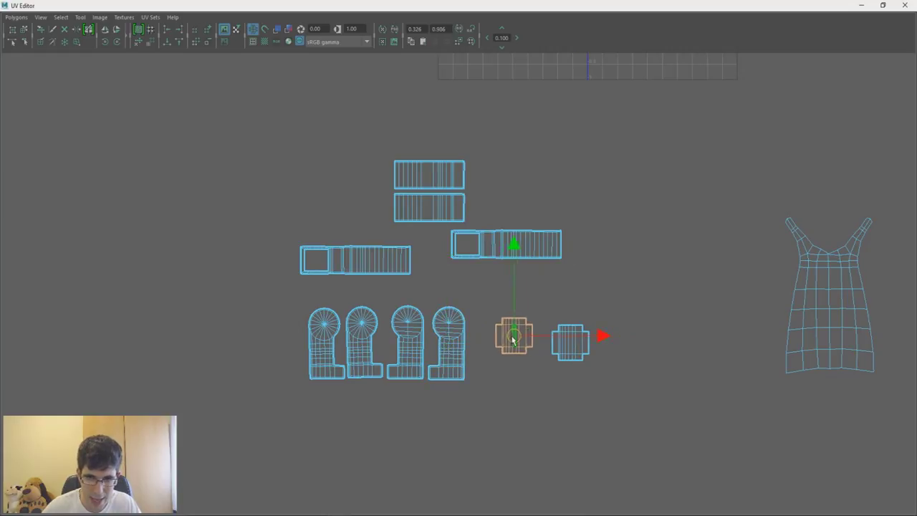
drag(571, 343, 406, 288)
drag(356, 260, 357, 253)
mouse_move(506, 248)
mouse_down()
mouse_move(465, 250)
mouse_move(426, 219)
mouse_move(354, 209)
mouse_move(352, 224)
mouse_up()
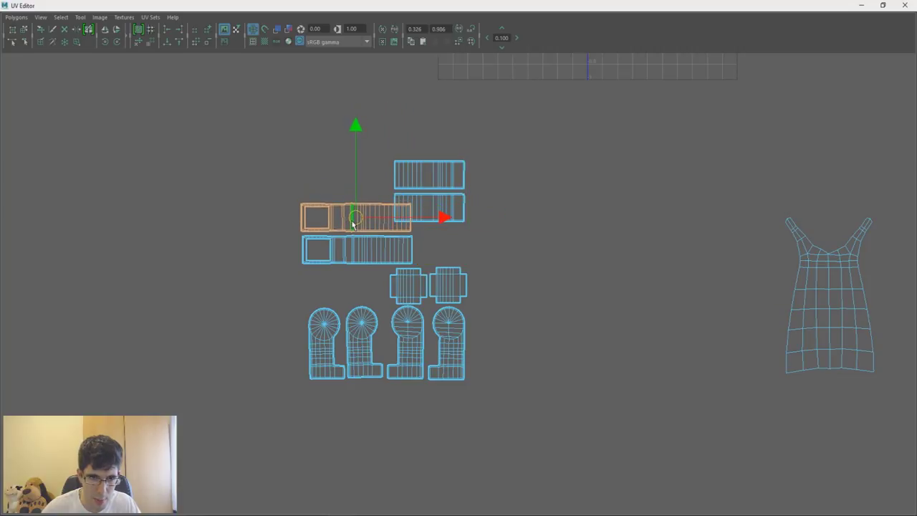
mouse_move(429, 213)
mouse_down()
mouse_move(353, 287)
mouse_move(339, 286)
mouse_move(348, 290)
mouse_up()
drag(427, 176, 447, 248)
key(e)
mouse_move(495, 191)
mouse_down()
mouse_move(526, 277)
mouse_move(526, 312)
mouse_move(524, 304)
mouse_up()
key(w)
drag(445, 248, 428, 225)
scroll(473, 240, down, 1)
Scale down the fan-shaped shell and drop it into the lower-right shell group
scroll(520, 251, down, 2)
scroll(520, 251, down, 1)
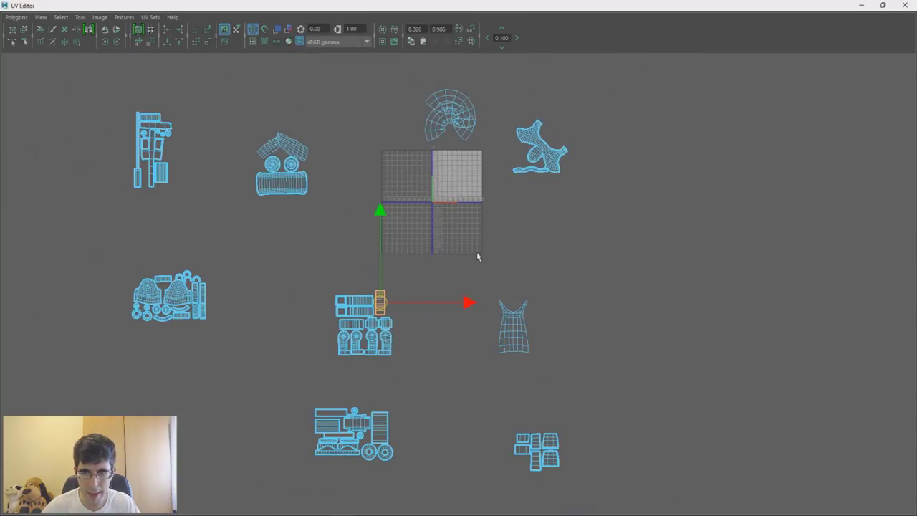
alt+middle_drag(477, 256, 488, 303)
scroll(471, 201, up, 2)
key(e)
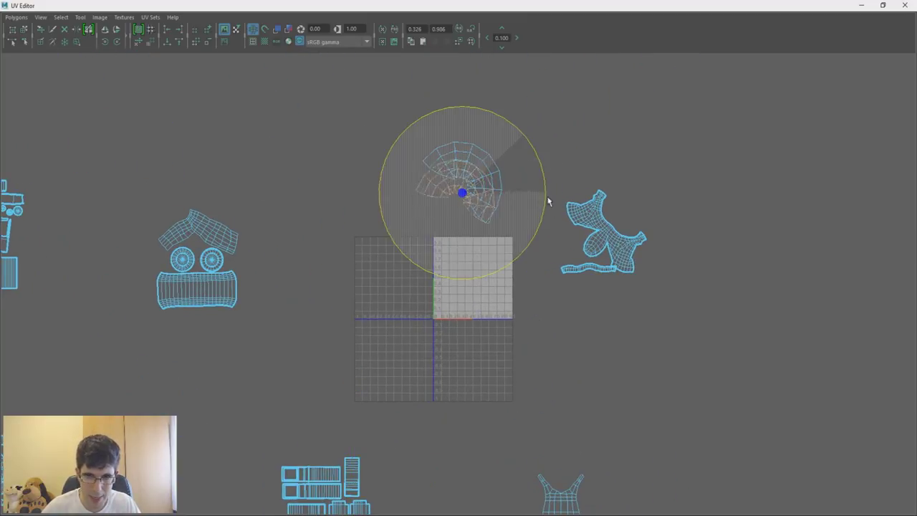
key(w)
drag(463, 202, 431, 224)
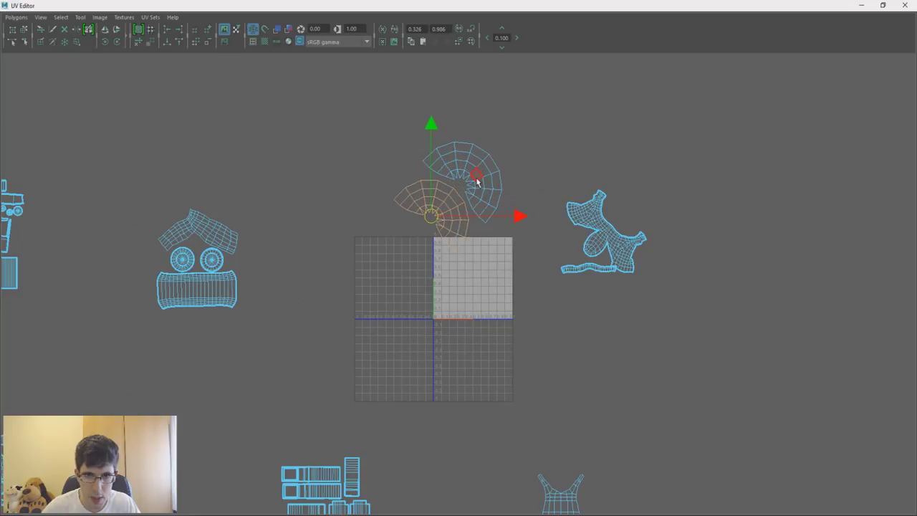
mouse_move(478, 183)
middle_down()
mouse_move(387, 204)
mouse_move(486, 172)
mouse_move(510, 266)
middle_up()
key(w)
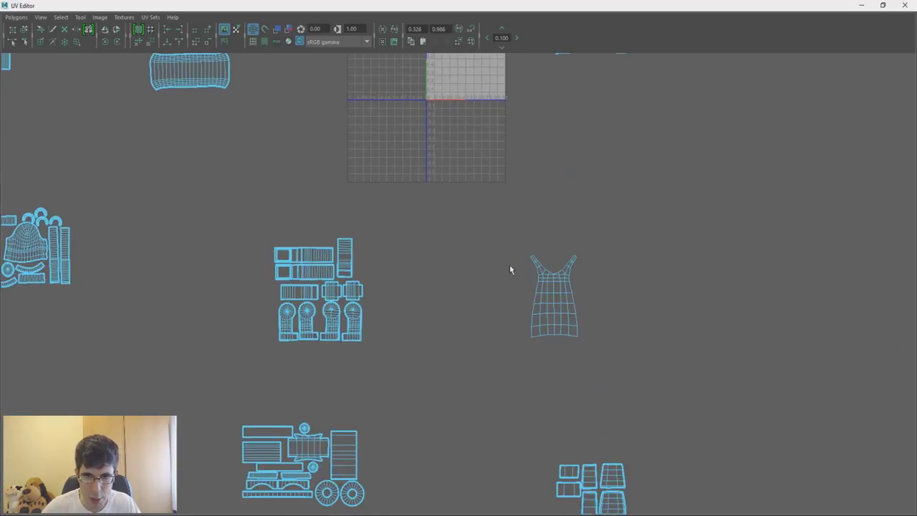
scroll(509, 265, down, 2)
drag(449, 81, 538, 429)
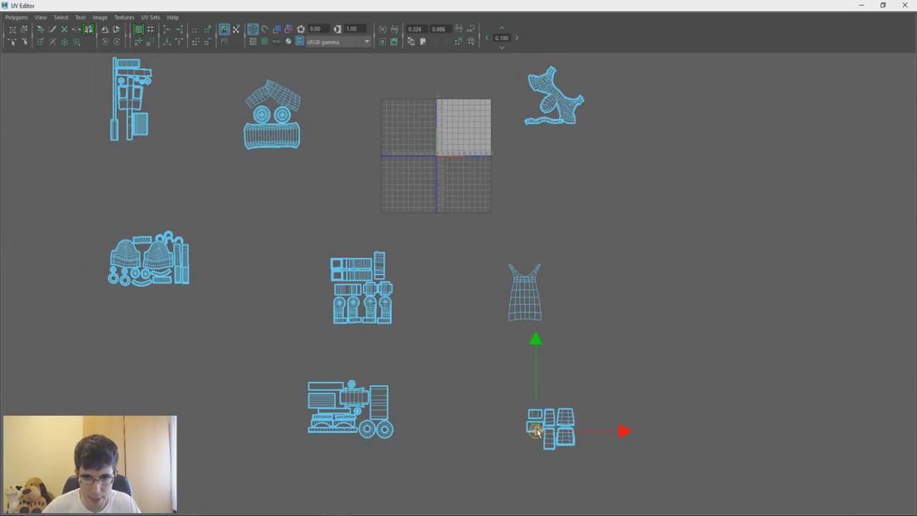
Pan and zoom over the shell groups to review the 0–1 grid layout
alt+middle_drag(547, 308, 566, 182)
scroll(585, 326, up, 3)
alt+middle_drag(610, 225, 583, 279)
scroll(583, 279, down, 4)
mouse_move(528, 222)
alt+middle_down()
mouse_move(543, 280)
mouse_move(514, 286)
alt+middle_up()
scroll(542, 222, up, 4)
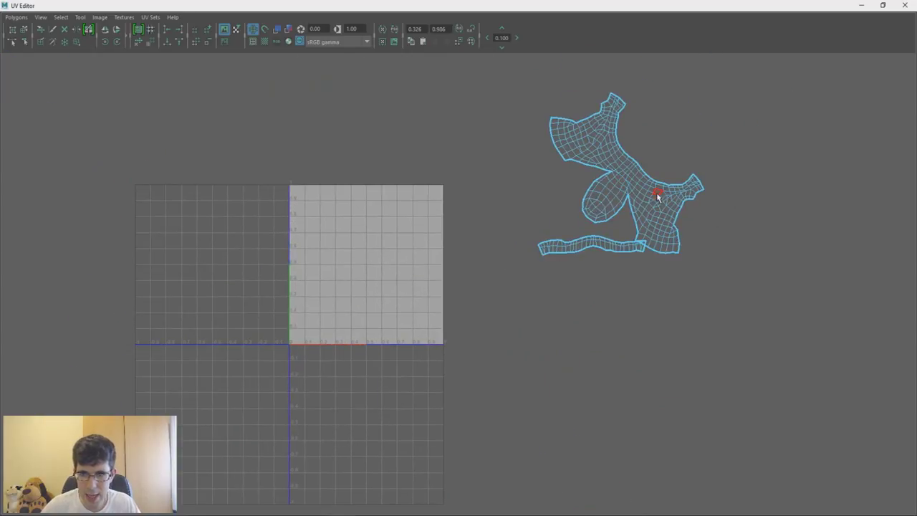
Move the large branching shell onto the 0–1 tile and rotate it to fit
mouse_move(628, 174)
mouse_down()
mouse_move(492, 199)
mouse_move(396, 235)
mouse_up()
key(e)
mouse_move(459, 194)
mouse_down()
mouse_move(475, 245)
mouse_move(415, 323)
mouse_move(387, 317)
mouse_up()
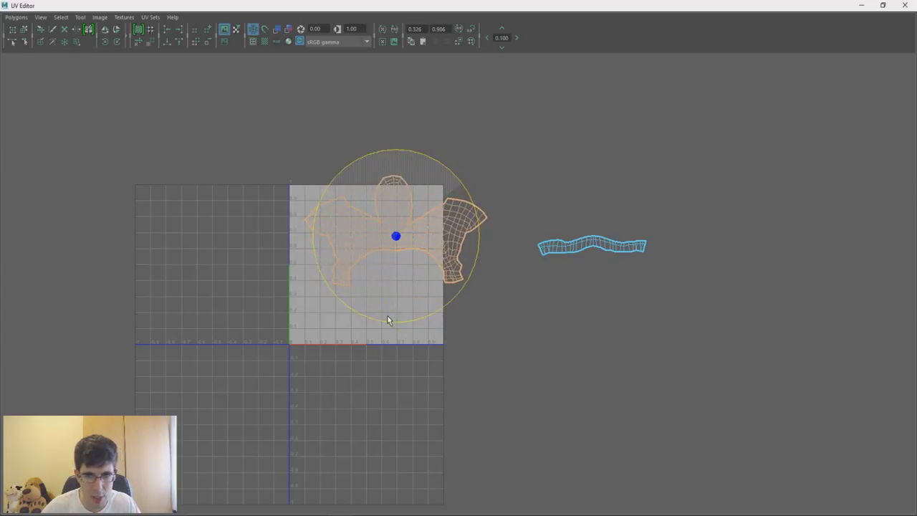
Move the thin strip shell onto the 0–1 tile
click(579, 248)
key(w)
mouse_move(573, 262)
mouse_down()
mouse_move(404, 268)
mouse_move(398, 300)
mouse_up()
Zoom out to see every shell group and select them all
scroll(401, 296, down, 3)
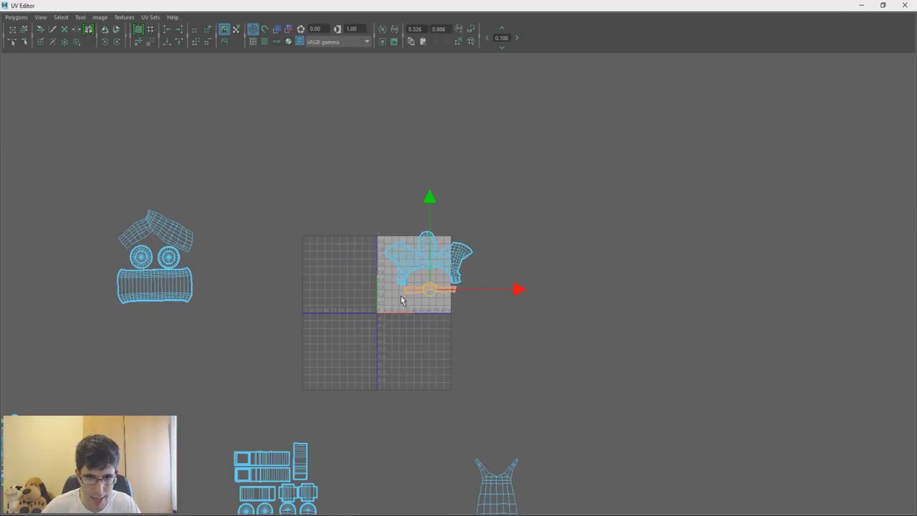
alt+middle_drag(402, 299, 524, 228)
scroll(523, 227, down, 2)
scroll(525, 231, down, 2)
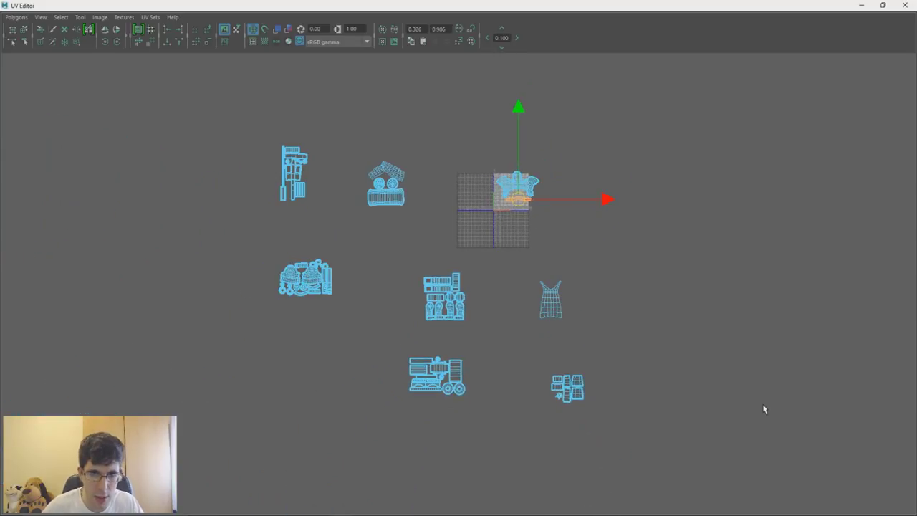
scroll(445, 186, up, 2)
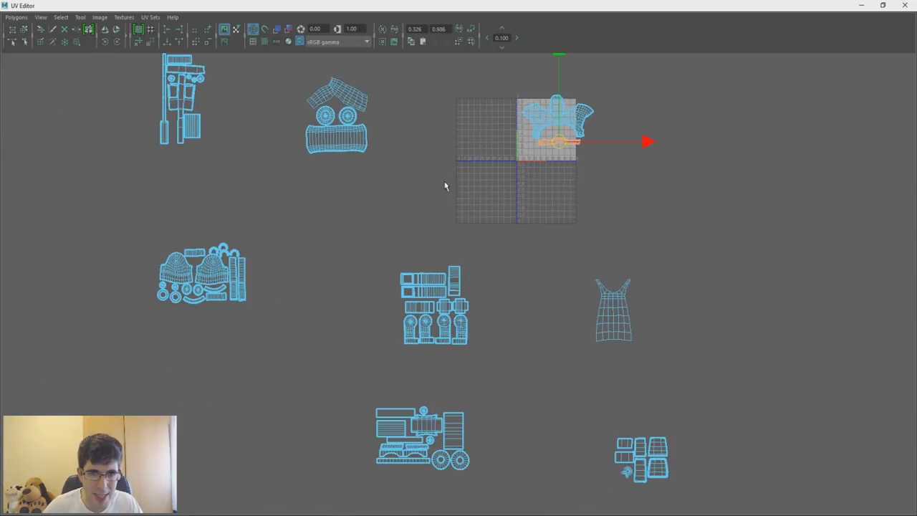
alt+middle_drag(436, 161, 471, 188)
drag(675, 116, 560, 180)
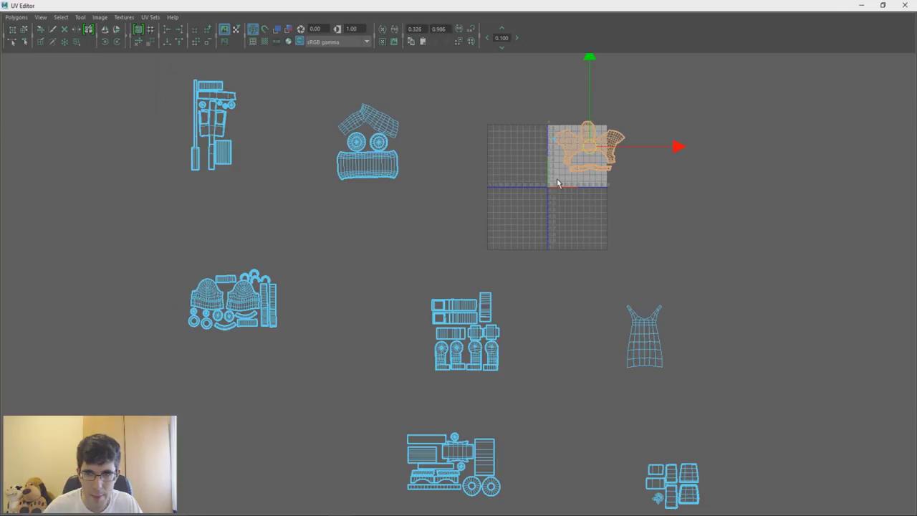
drag(529, 82, 664, 192)
scroll(496, 158, down, 2)
scroll(466, 151, down, 2)
Select every shell group and scale them all down together
drag(219, 101, 822, 513)
drag(448, 294, 410, 293)
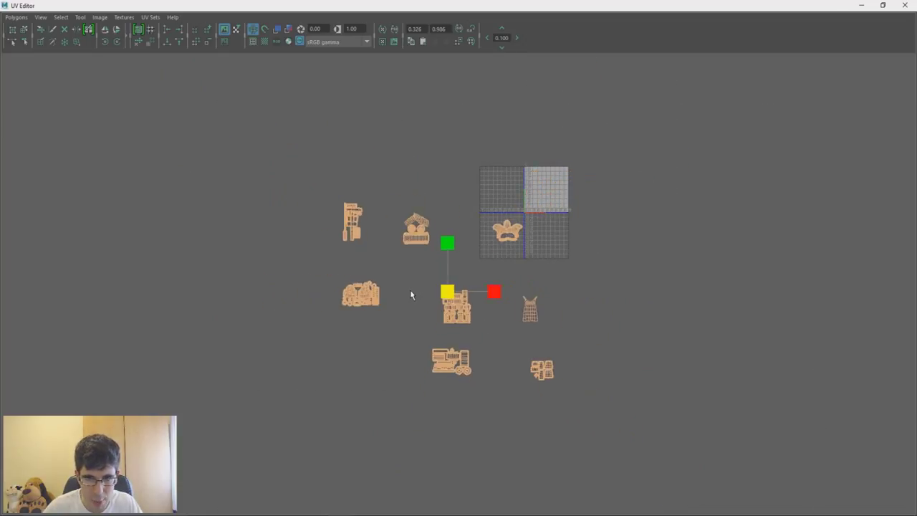
alt+middle_drag(410, 294, 447, 283)
scroll(441, 272, up, 2)
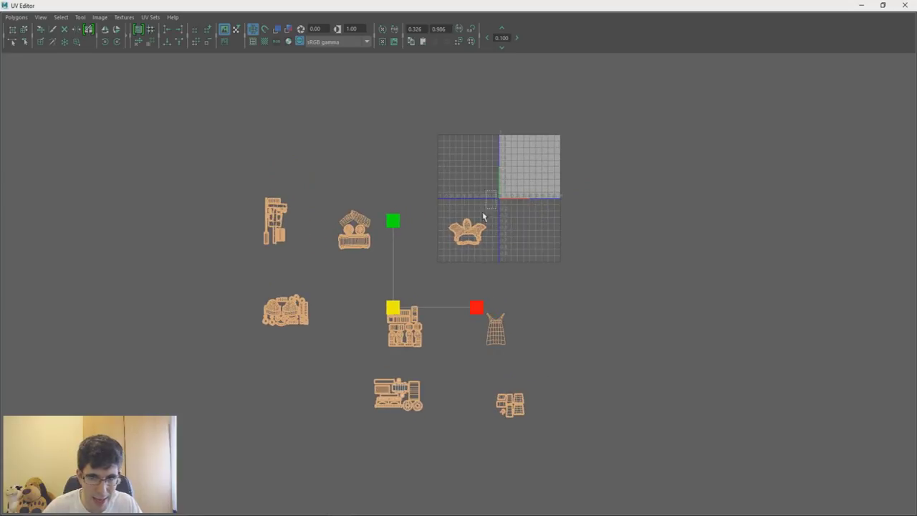
Gather the crown, tall, lower-left, dress and box shell groups into one cluster
click(466, 236)
mouse_move(468, 233)
mouse_down()
mouse_move(541, 149)
mouse_move(510, 182)
mouse_move(422, 239)
mouse_move(406, 230)
mouse_up()
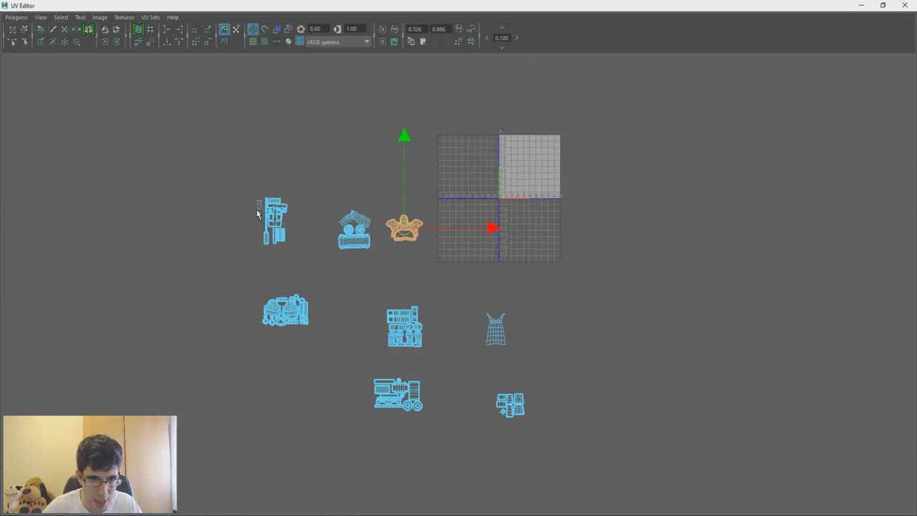
mouse_move(258, 213)
mouse_down()
mouse_move(290, 250)
mouse_move(314, 233)
mouse_up()
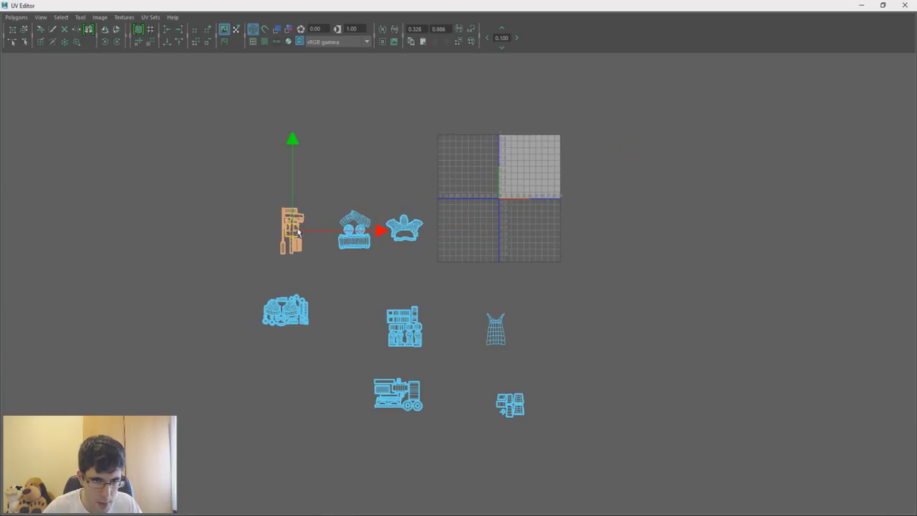
mouse_move(260, 285)
mouse_down()
mouse_move(318, 331)
mouse_move(342, 296)
mouse_move(452, 376)
mouse_up()
mouse_move(384, 390)
mouse_down()
mouse_move(347, 342)
mouse_move(441, 433)
mouse_move(329, 329)
mouse_up()
mouse_move(537, 300)
mouse_down()
mouse_move(475, 354)
mouse_move(407, 271)
mouse_up()
drag(484, 435, 484, 434)
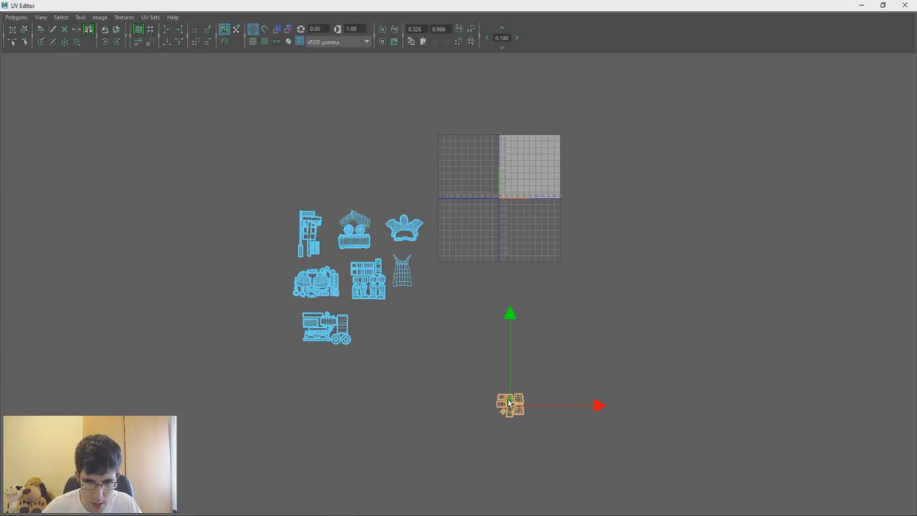
drag(510, 407, 385, 325)
Shrink the gathered cluster and move it into the 0–1 tile
drag(450, 171, 280, 350)
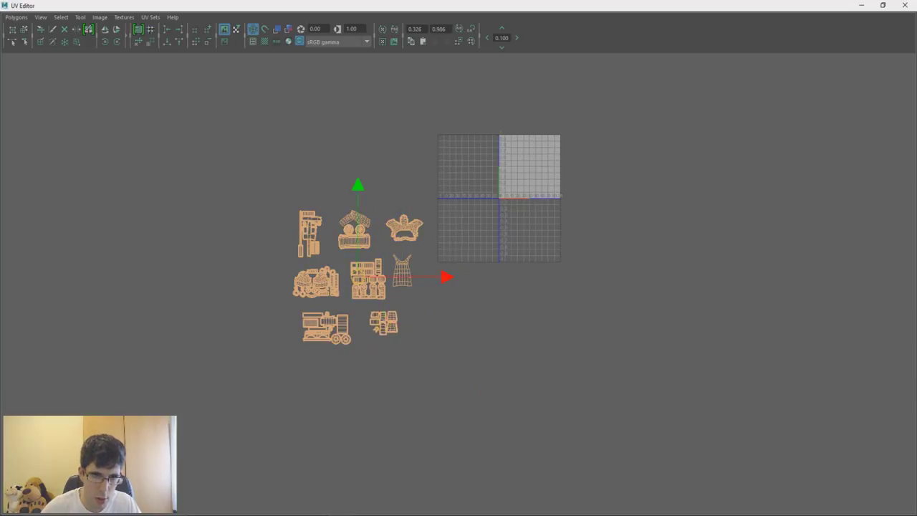
mouse_move(362, 276)
mouse_down()
mouse_move(324, 281)
mouse_move(340, 275)
mouse_up()
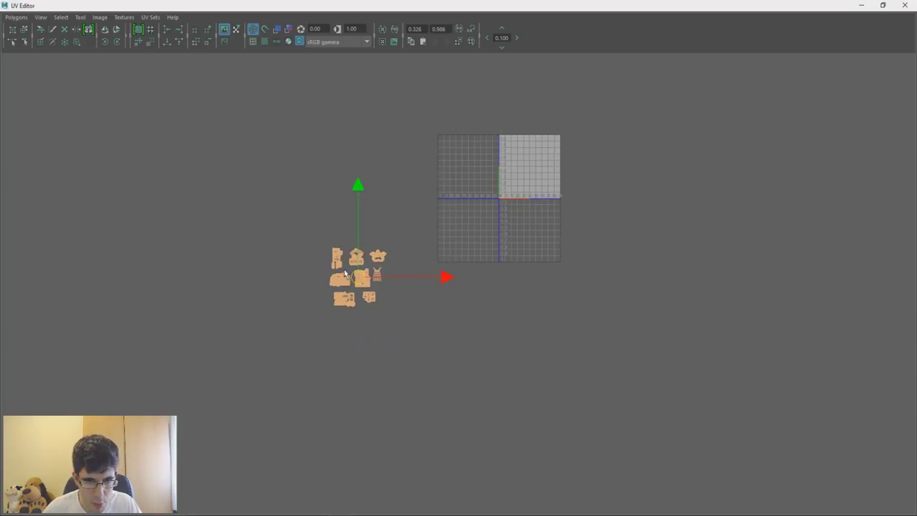
mouse_move(395, 253)
middle_down()
mouse_move(545, 144)
mouse_move(400, 362)
middle_up()
scroll(528, 158, up, 3)
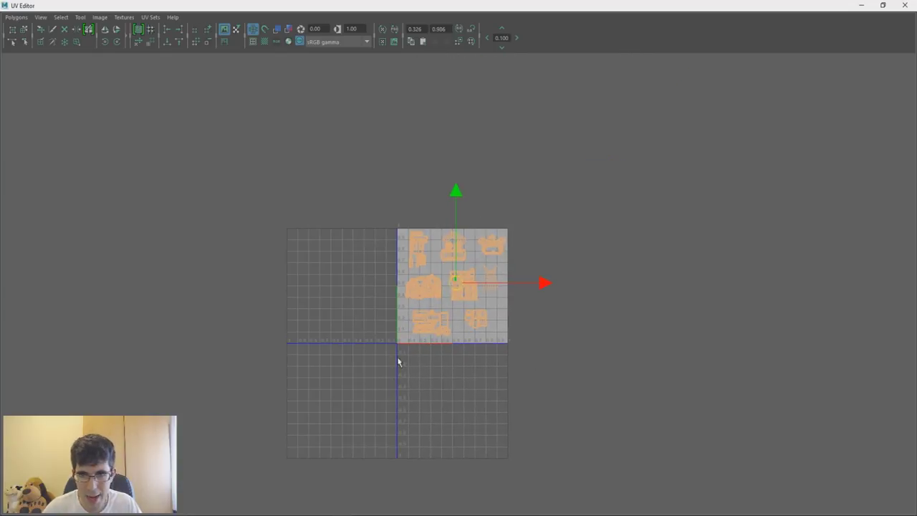
Scale all the UV shells up so they fill the 0–1 tile
scroll(430, 330, up, 3)
mouse_move(455, 283)
mouse_down()
mouse_move(489, 279)
mouse_move(479, 279)
mouse_up()
alt+middle_drag(436, 228, 494, 198)
Move the tall top-left shell down into the tile
key(w)
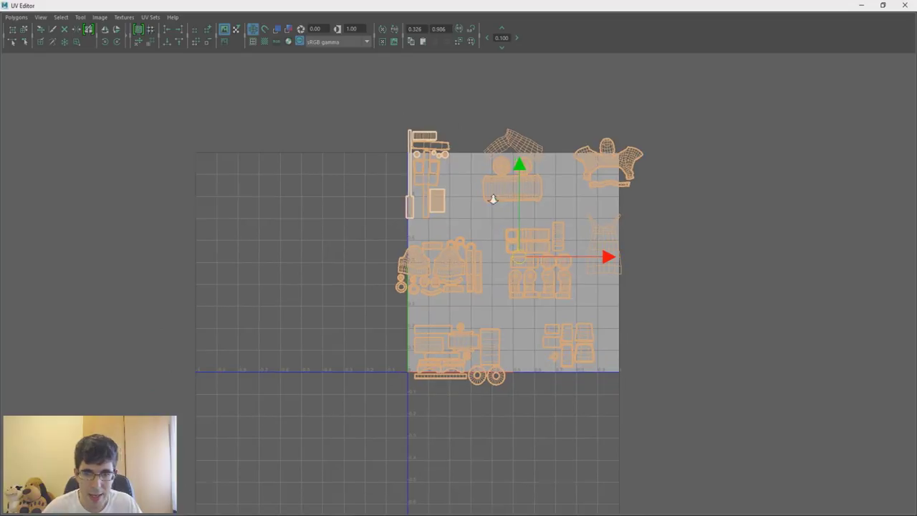
scroll(445, 151, up, 3)
drag(464, 197, 465, 193)
drag(421, 132, 422, 166)
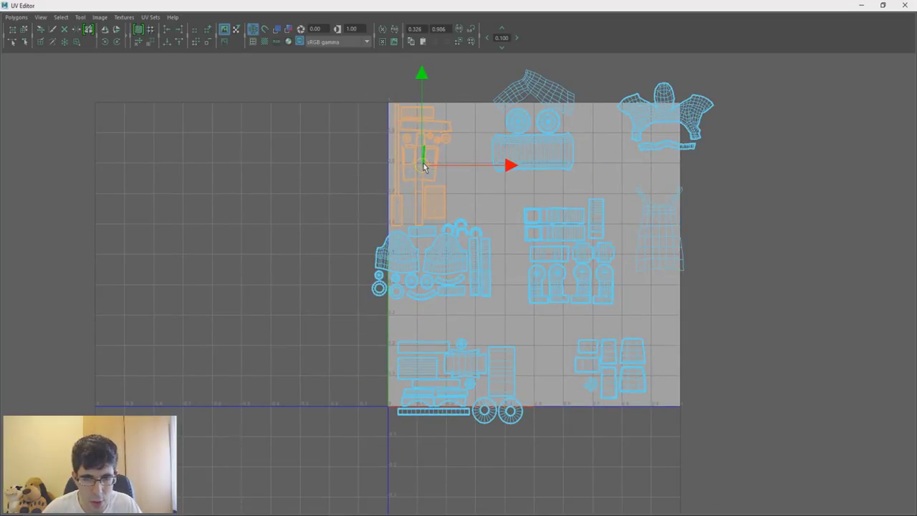
drag(423, 166, 425, 150)
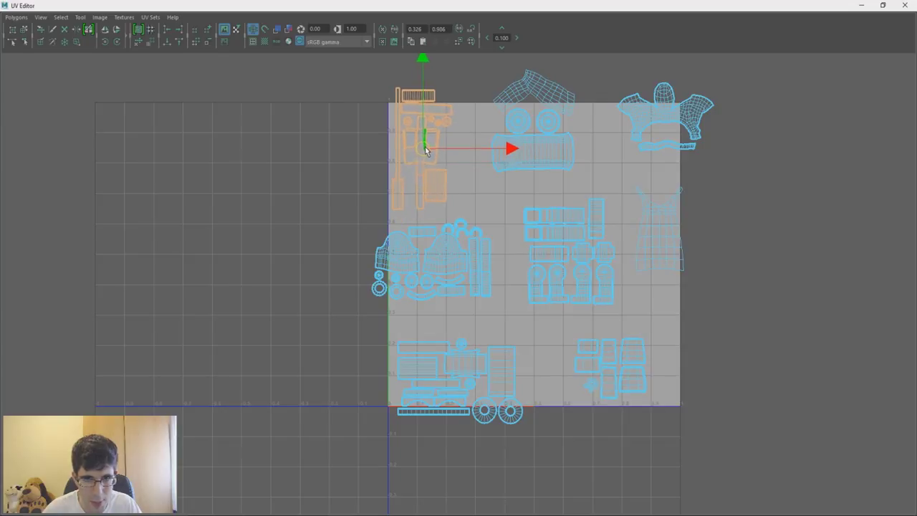
Move the middle-left shells right and up, and the top-middle shells left and down
drag(480, 287, 491, 309)
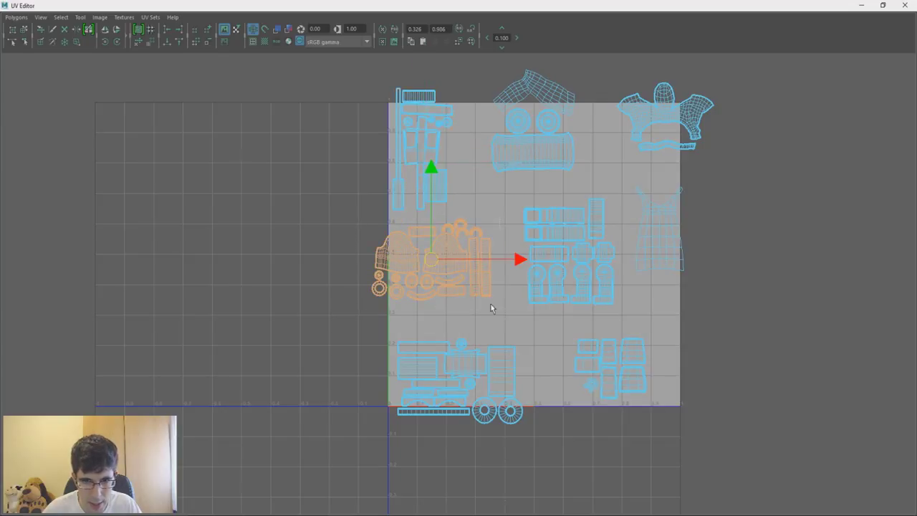
drag(429, 266, 445, 251)
drag(595, 163, 572, 164)
drag(532, 124, 523, 138)
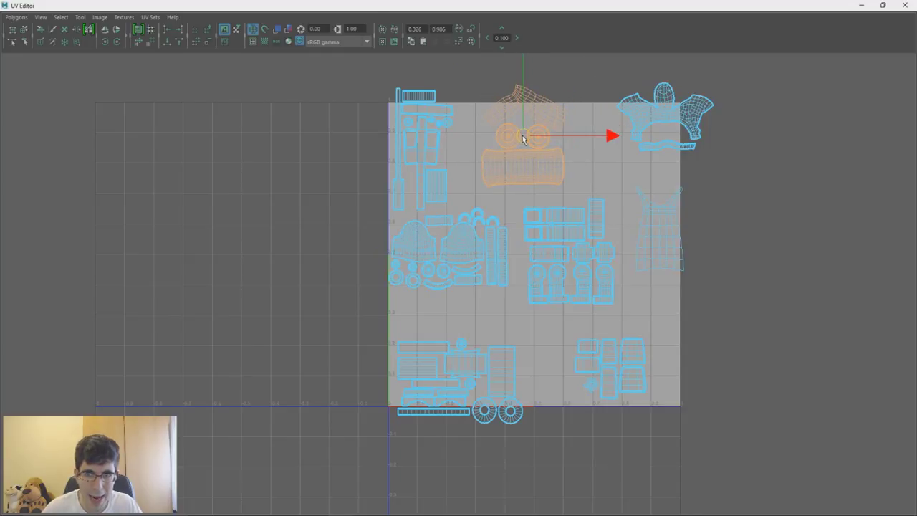
Enlarge the long rounded shell and move it slightly down
click(510, 162)
key(r)
drag(528, 177, 547, 172)
key(w)
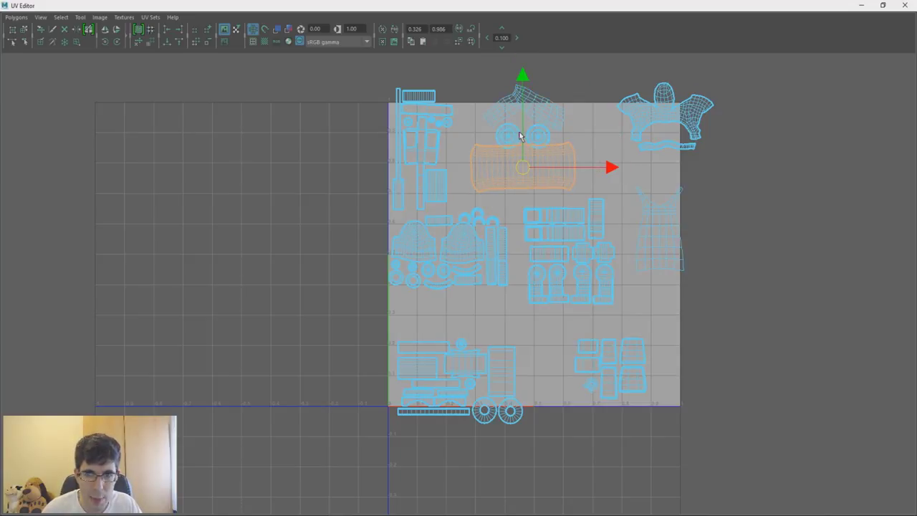
key(r)
key(w)
drag(524, 119, 527, 127)
Raise the small circle shells, then shift the top, circle and long shells slightly left
click(535, 134)
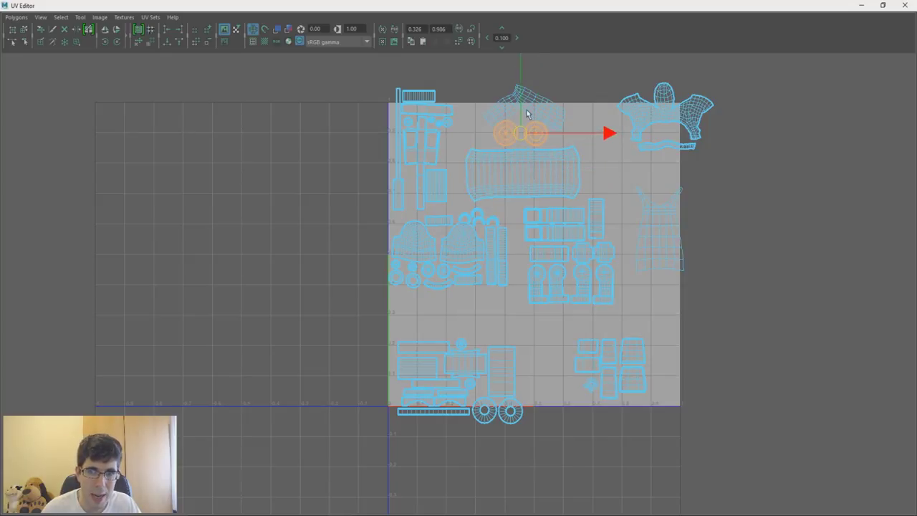
drag(529, 105, 523, 102)
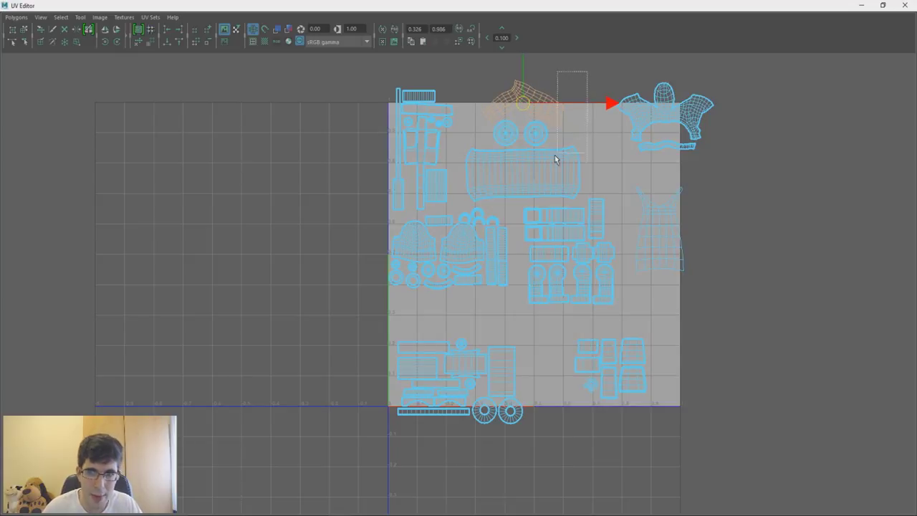
drag(470, 205, 471, 203)
click(502, 173)
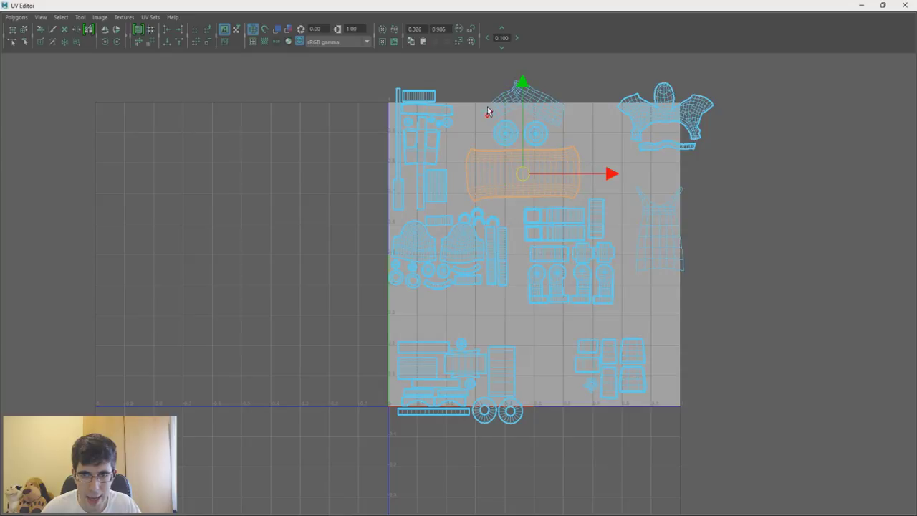
shift+drag(533, 143, 524, 138)
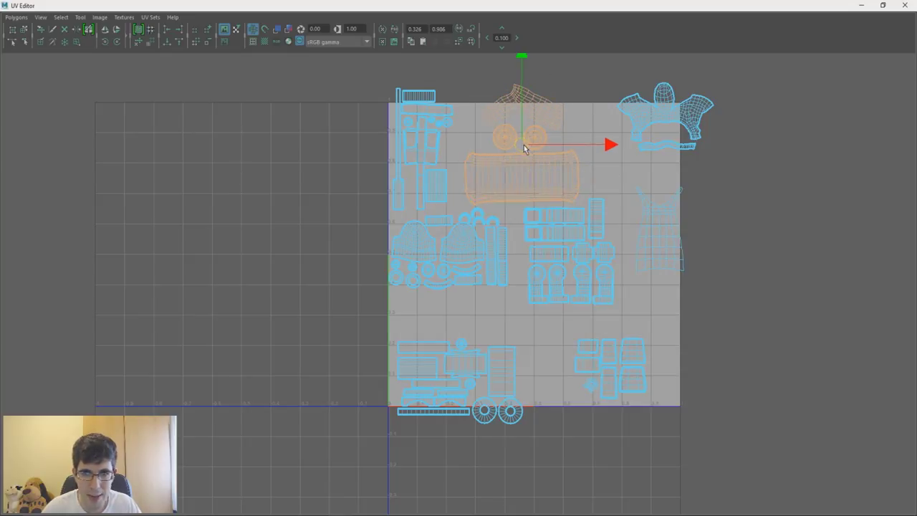
drag(523, 138, 515, 137)
Move the top mesh shell to the right and down
click(538, 104)
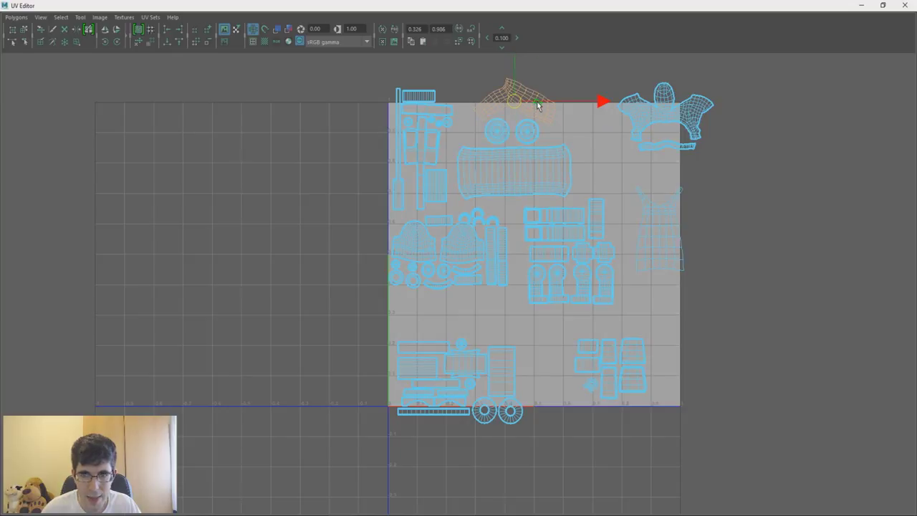
key(e)
key(w)
drag(520, 109, 579, 143)
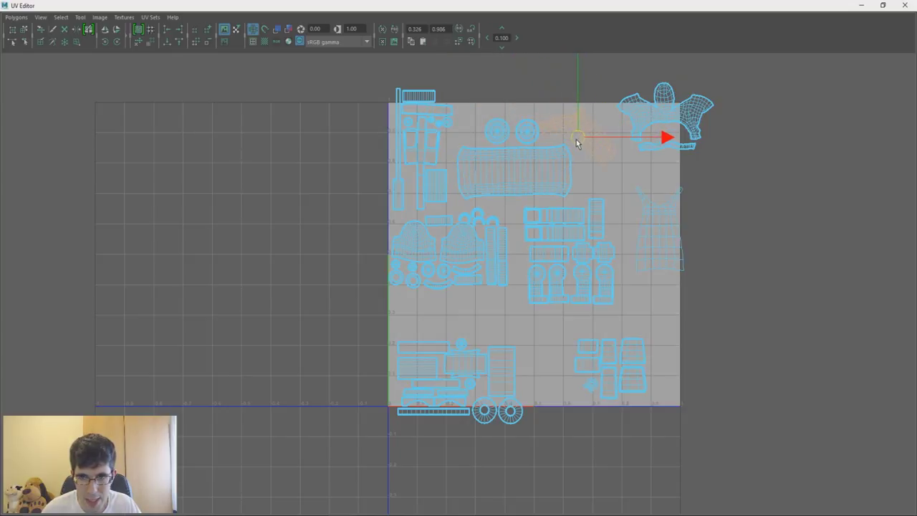
drag(542, 105, 533, 113)
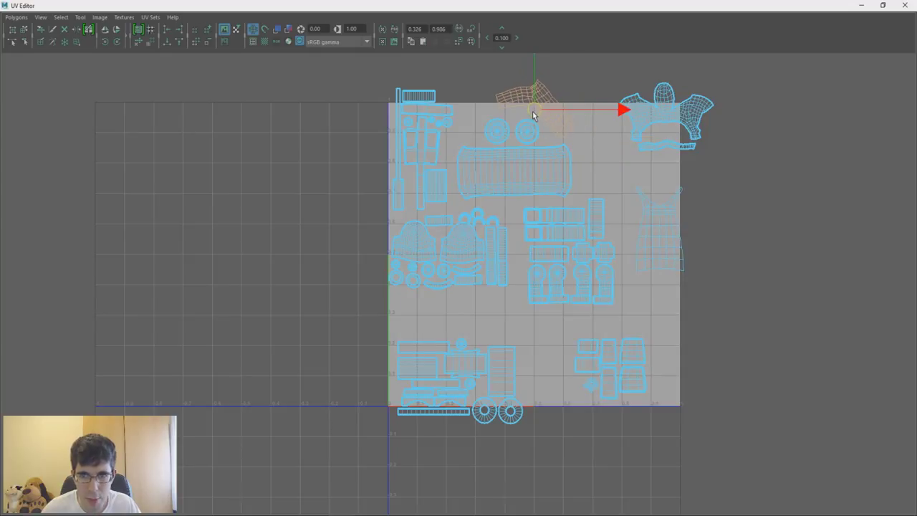
Move the top-right shell down and left
alt+middle_drag(642, 141, 685, 77)
drag(696, 153, 600, 55)
drag(632, 105, 593, 127)
Nudge the selected shell slightly left and down
alt+middle_drag(607, 150, 650, 150)
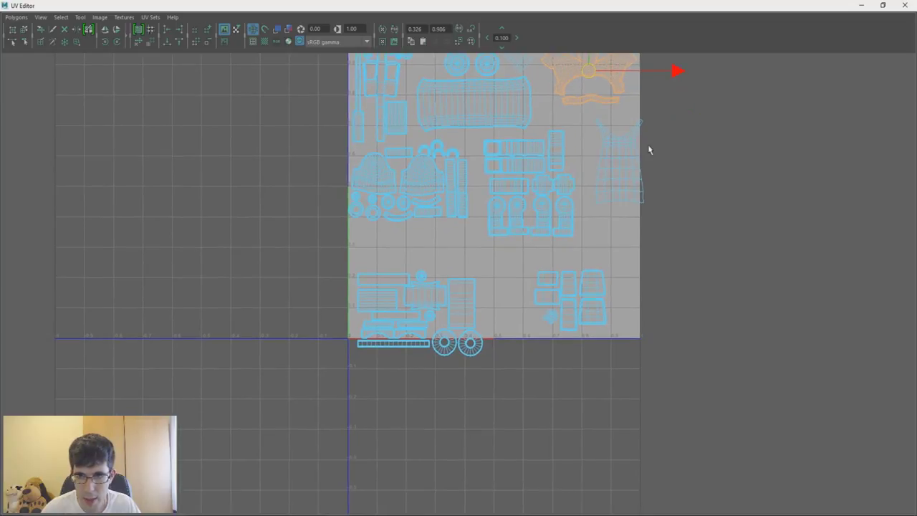
drag(621, 163, 613, 170)
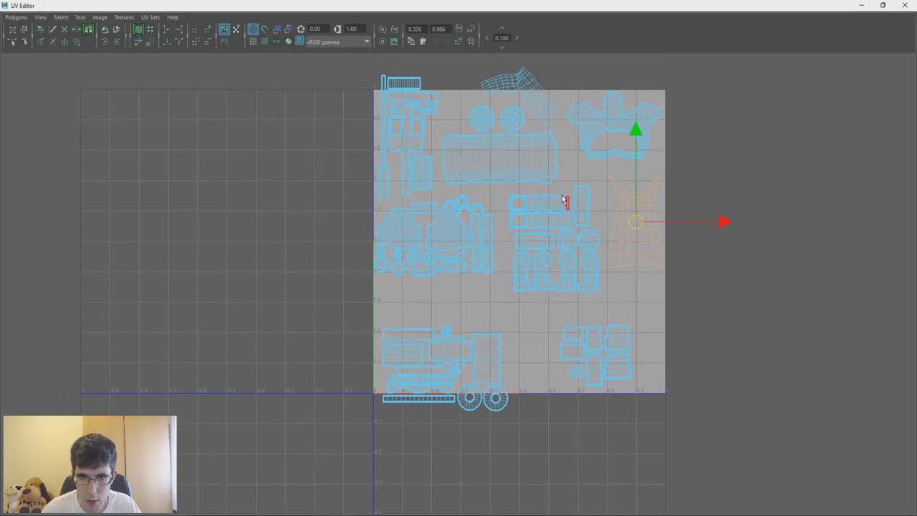
alt+middle_drag(613, 170, 553, 188)
Shift the lower-right shell group to the right
drag(646, 271, 647, 272)
drag(601, 319, 622, 320)
key(r)
key(w)
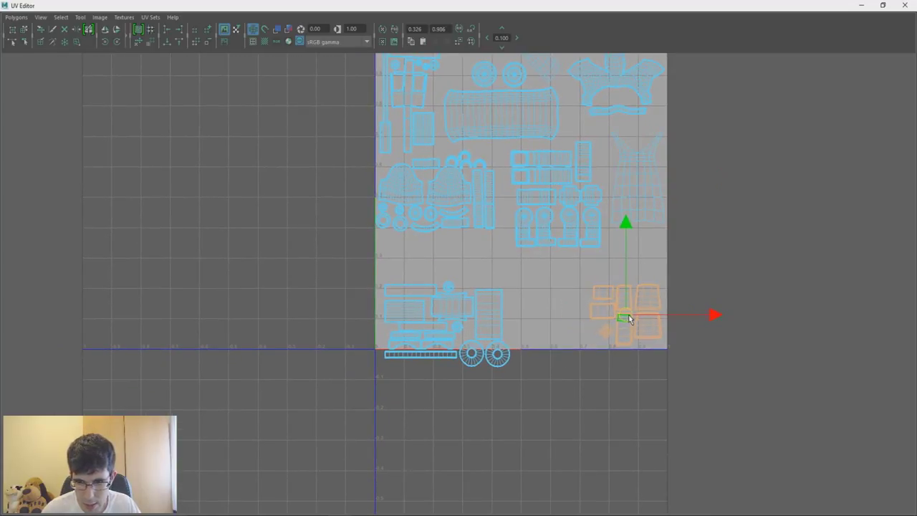
Move the train-shaped shells up into the 0–1 tile
drag(542, 381, 413, 289)
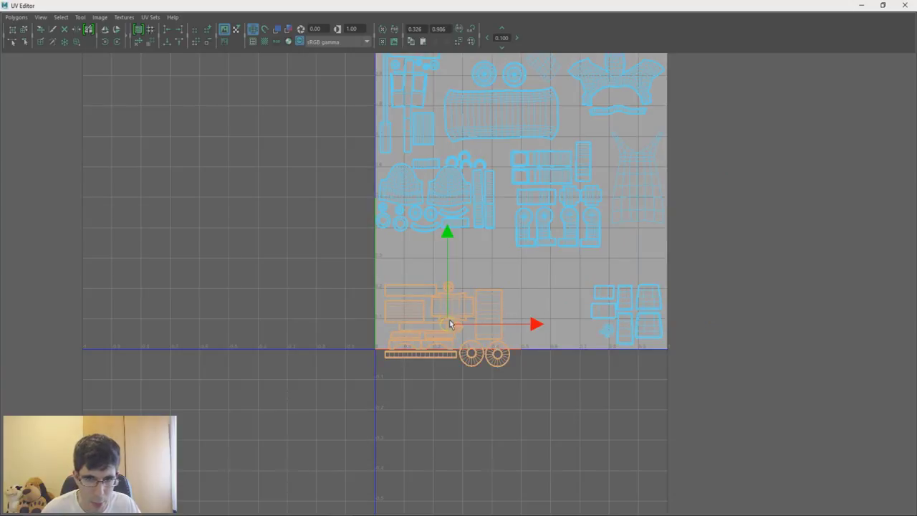
drag(450, 323, 450, 303)
scroll(484, 276, down, 2)
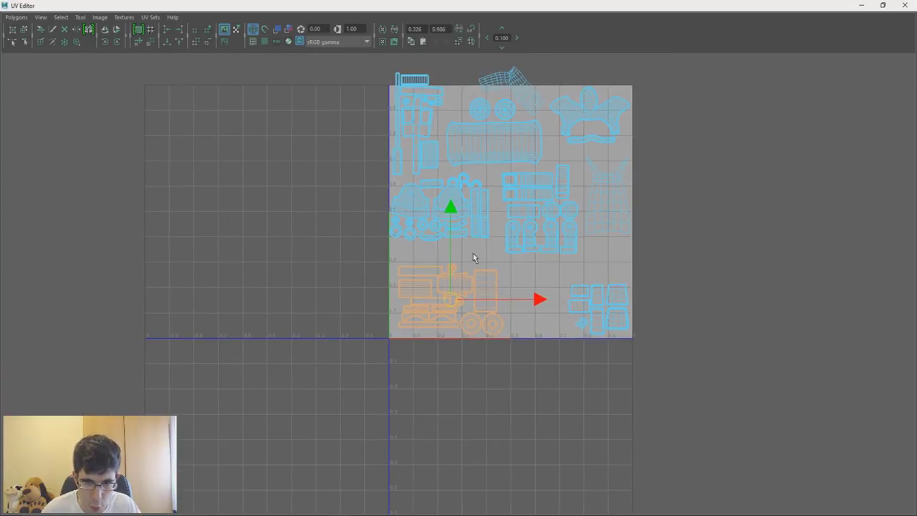
alt+middle_drag(602, 225, 594, 202)
Select the lower-right shells and inspect the Lego figure, then re-maximize the UV Editor
drag(542, 256, 647, 356)
double_click(549, 4)
mouse_move(320, 223)
alt+mouse_down()
mouse_move(358, 223)
mouse_move(342, 223)
alt+mouse_up()
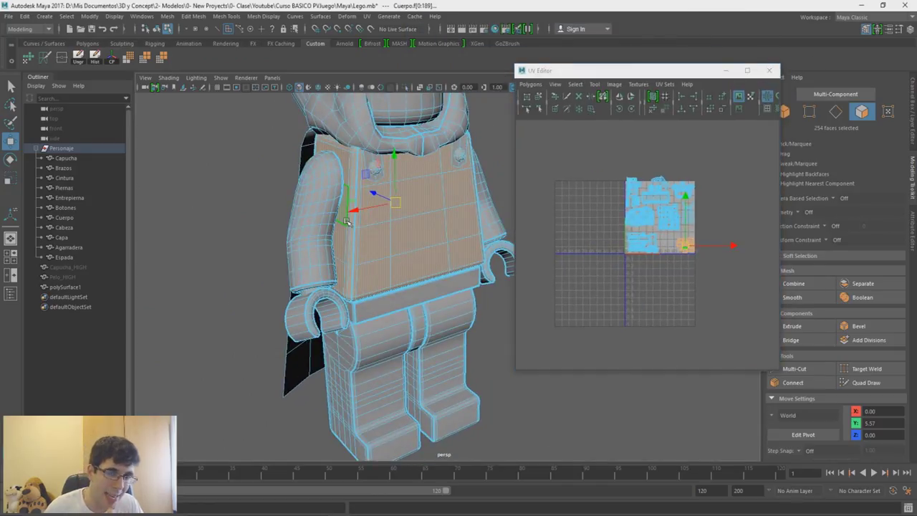
drag(588, 71, 519, 4)
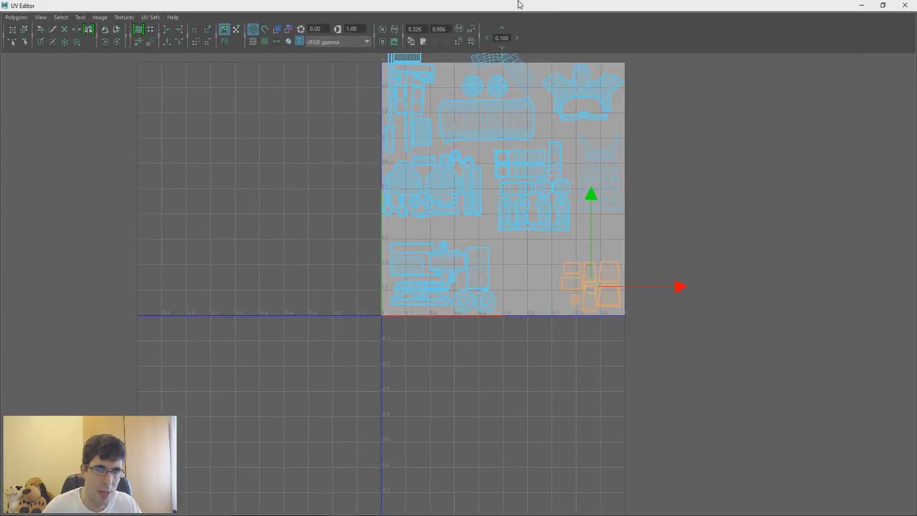
Enlarge the lower-right shell group and move it up and left in the tile
alt+right_drag(492, 104, 574, 261)
drag(631, 295, 667, 288)
key(w)
drag(608, 288, 591, 269)
key(r)
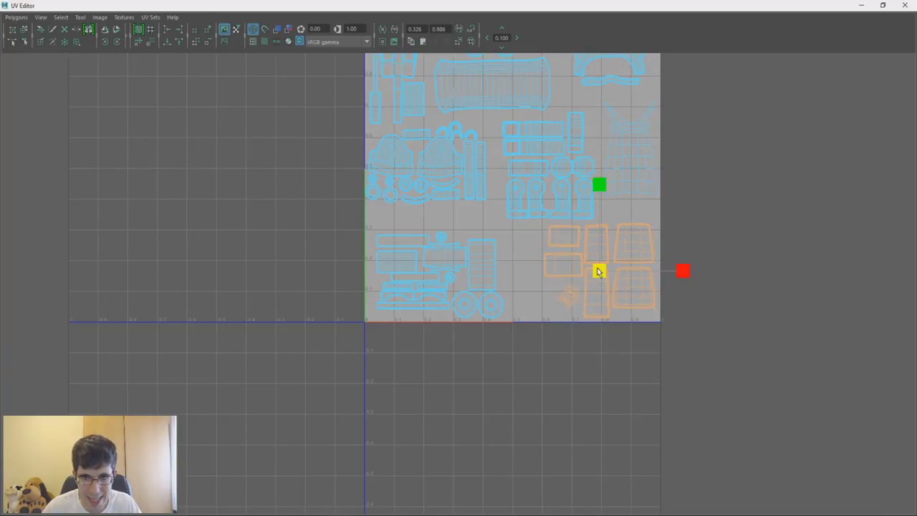
key(w)
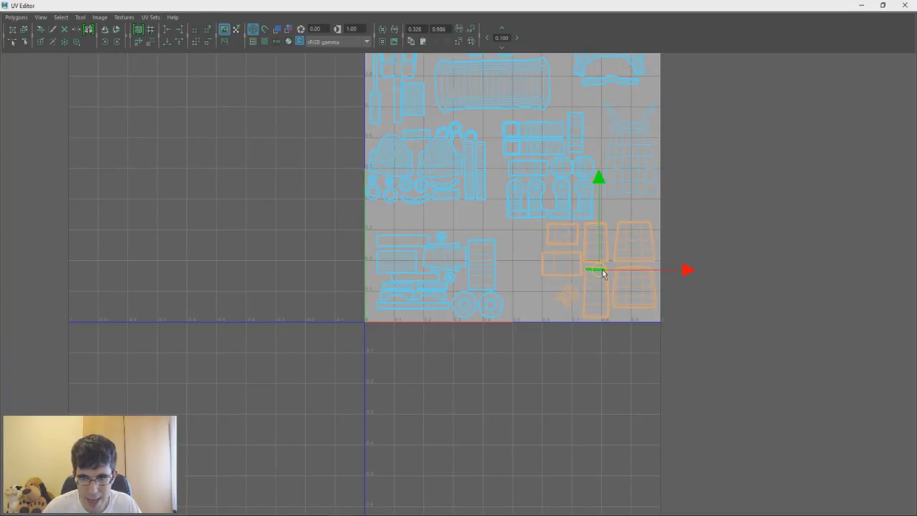
click(630, 181)
key(r)
key(w)
alt+middle_drag(629, 165, 656, 277)
Adjust the flower-shaped shell's position in the tile
drag(659, 216, 659, 215)
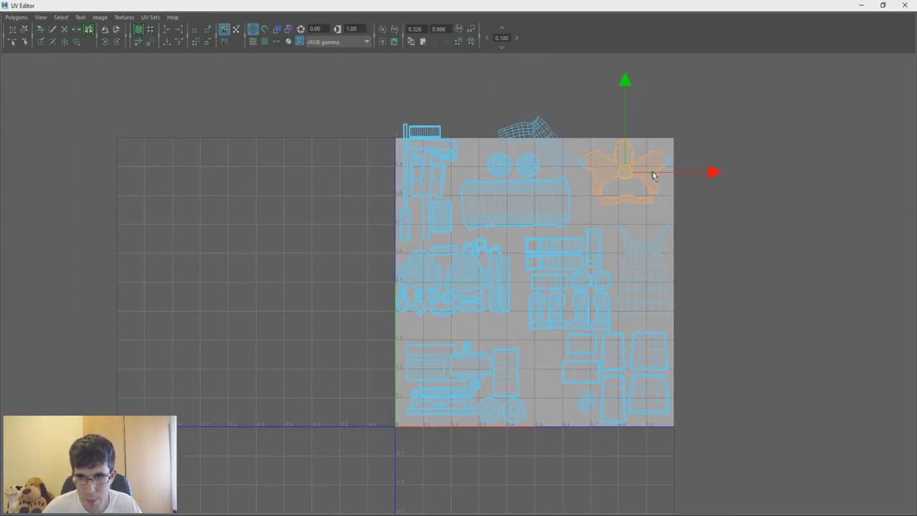
drag(655, 175, 659, 201)
drag(625, 167, 629, 188)
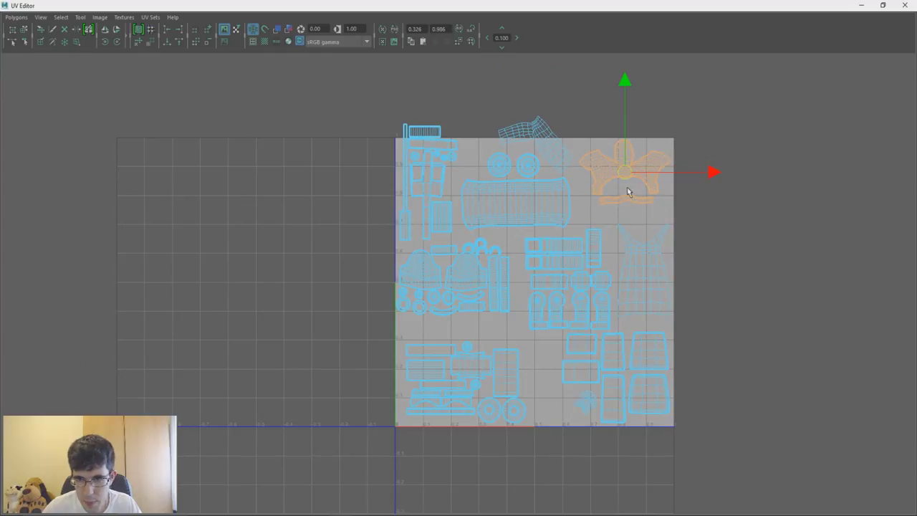
Rotate the top mesh shell and move it to the right in the upper tile
click(559, 143)
key(e)
drag(607, 103, 529, 203)
key(w)
drag(539, 147, 581, 153)
scroll(579, 152, up, 3)
alt+middle_drag(608, 135, 539, 200)
key(e)
mouse_move(656, 129)
mouse_down()
mouse_move(483, 156)
mouse_move(488, 197)
mouse_up()
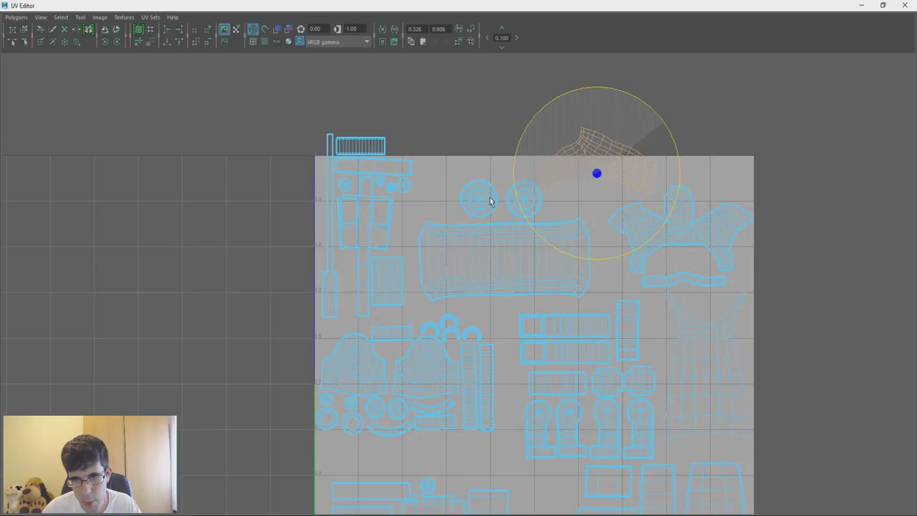
key(w)
drag(588, 164, 601, 190)
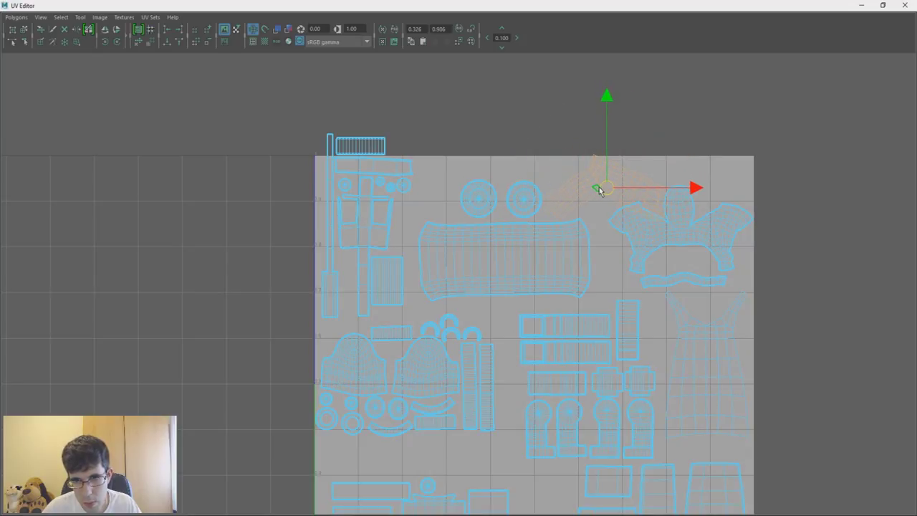
Move the long rounded shell slightly down
click(540, 255)
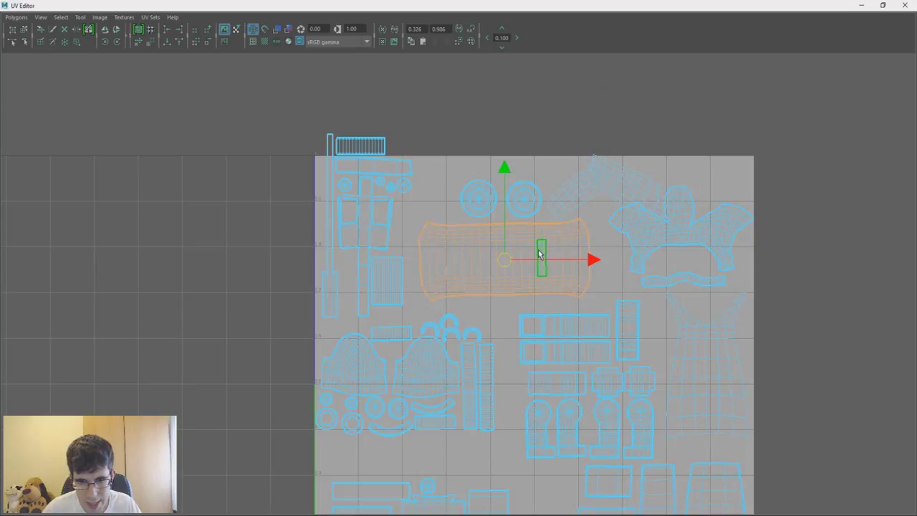
drag(512, 207, 513, 220)
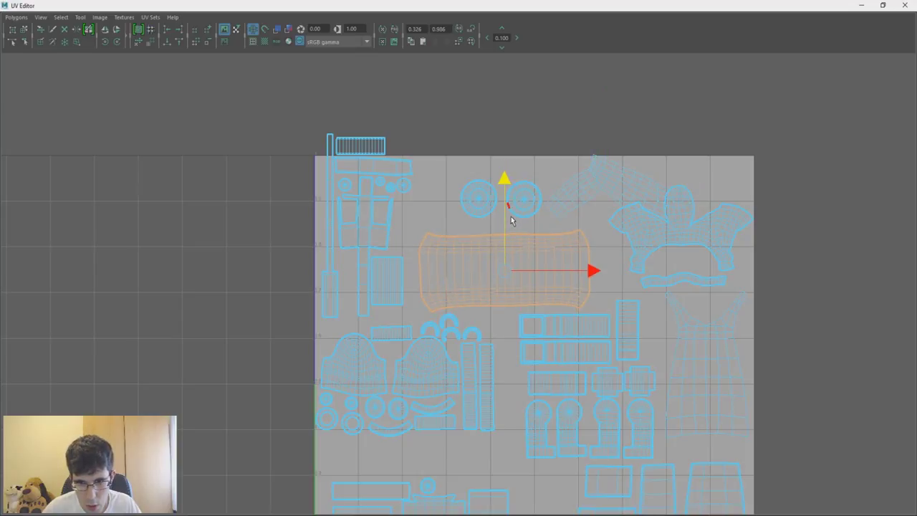
click(586, 183)
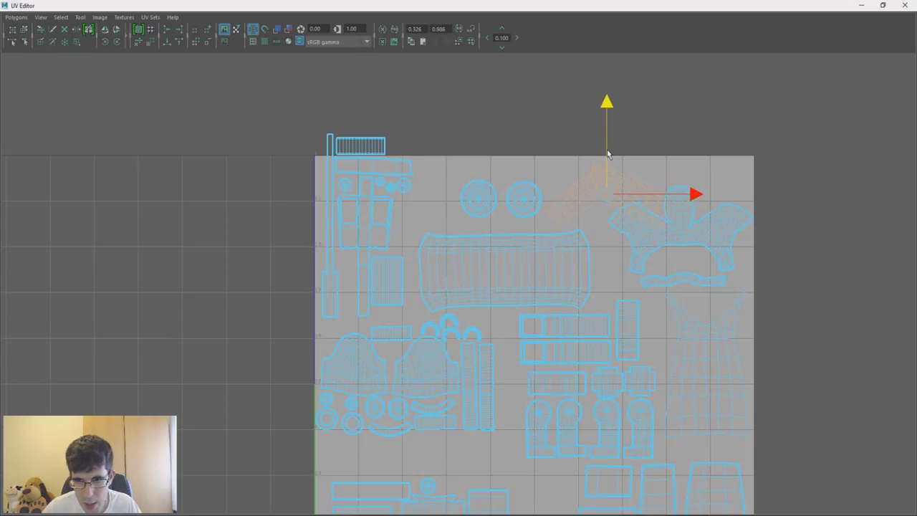
Settle the armchair-shaped shell in the tile's upper right
click(672, 213)
drag(684, 198, 686, 213)
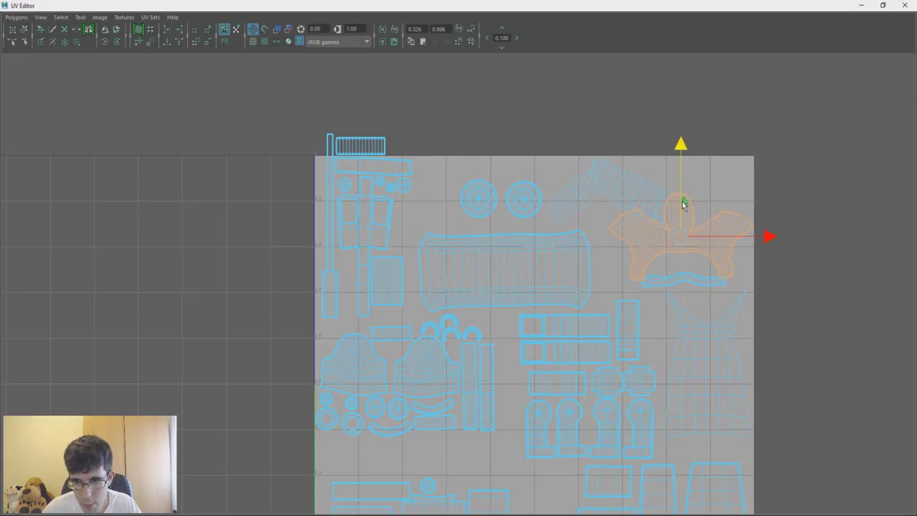
key(e)
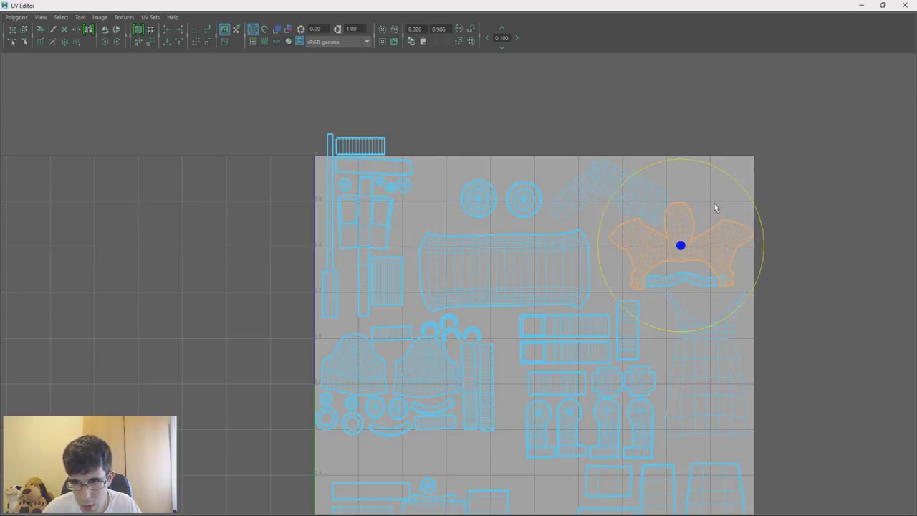
key(w)
drag(679, 246, 683, 237)
Stand the thin strip shell upright left of the armchair shell, then select the bottom-left shells
click(695, 282)
key(e)
mouse_move(730, 213)
mouse_down()
mouse_move(739, 232)
mouse_move(738, 313)
mouse_up()
key(w)
mouse_move(687, 285)
mouse_down()
mouse_move(614, 276)
mouse_move(608, 260)
mouse_up()
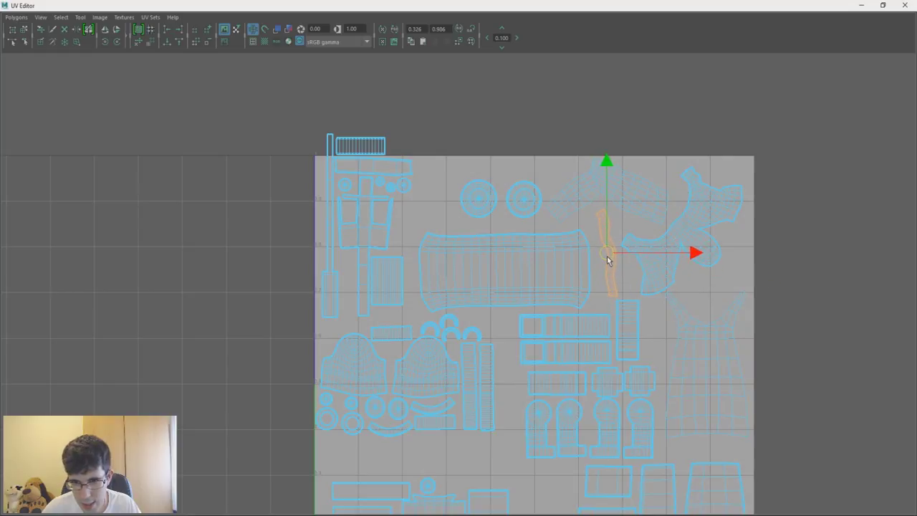
mouse_move(583, 267)
alt+middle_down()
mouse_move(572, 177)
mouse_move(587, 112)
alt+middle_up()
drag(316, 264, 550, 406)
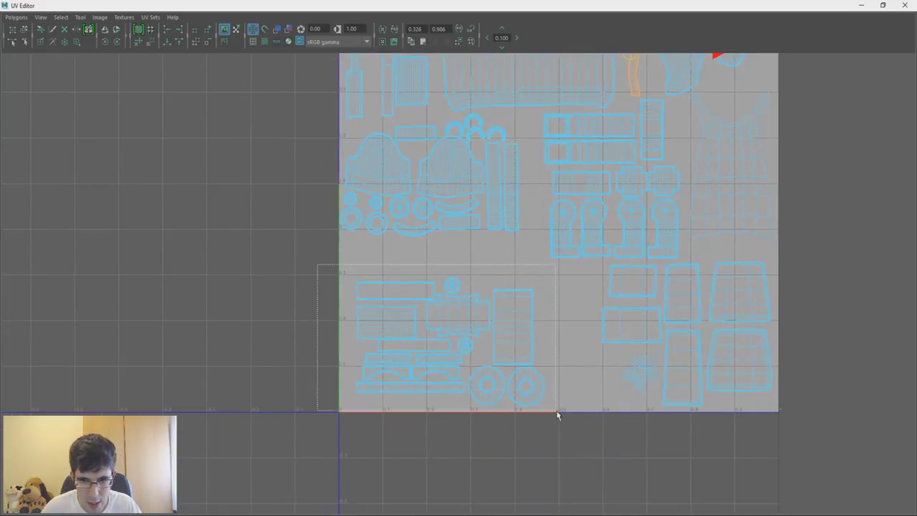
Select the four arch-shaped shells and scale them up
drag(456, 349, 441, 346)
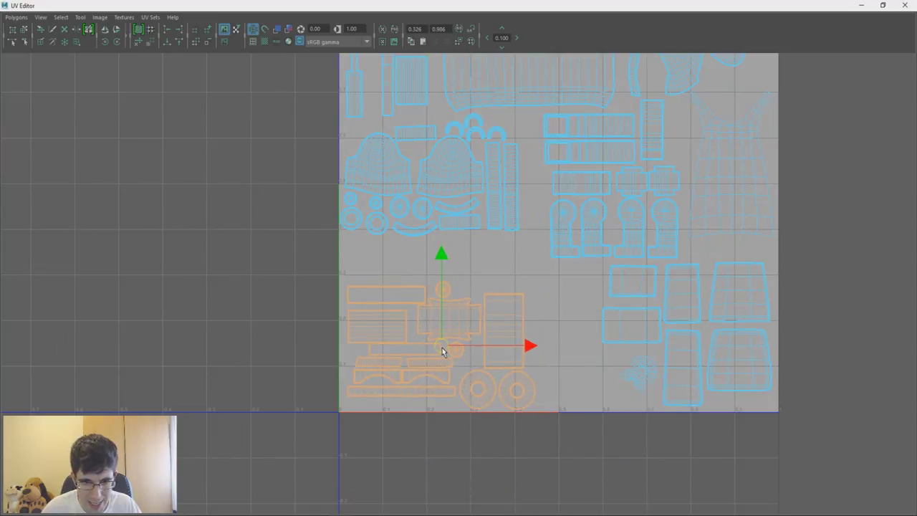
mouse_move(476, 326)
alt+right_down()
mouse_move(512, 313)
mouse_move(536, 326)
alt+right_up()
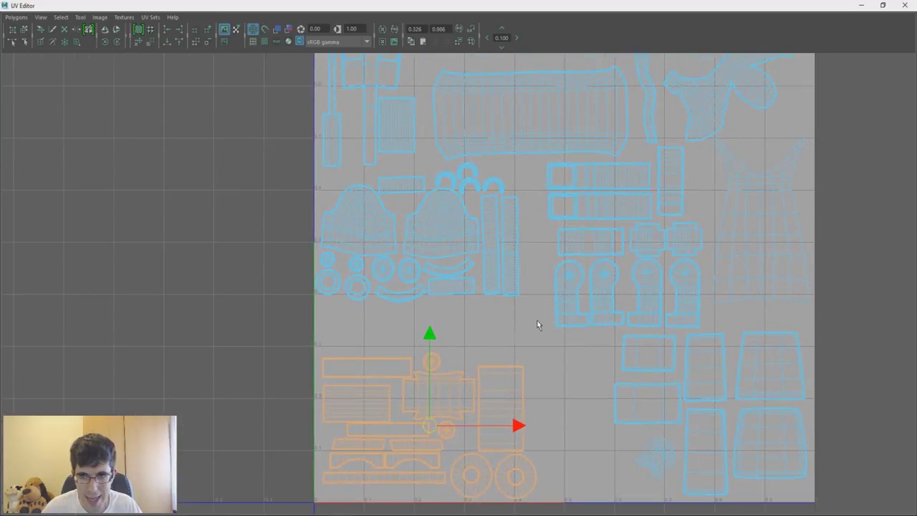
click(571, 276)
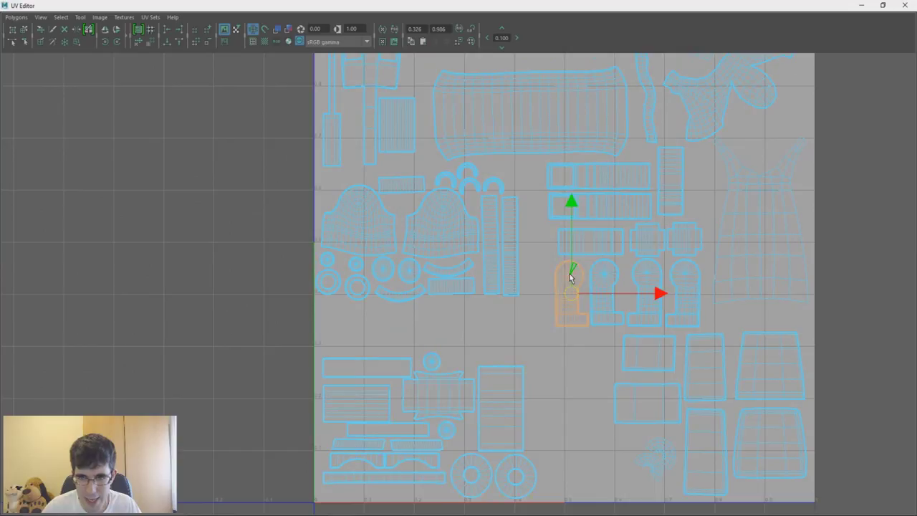
shift+click(612, 318)
shift+click(641, 317)
shift+click(690, 317)
key(r)
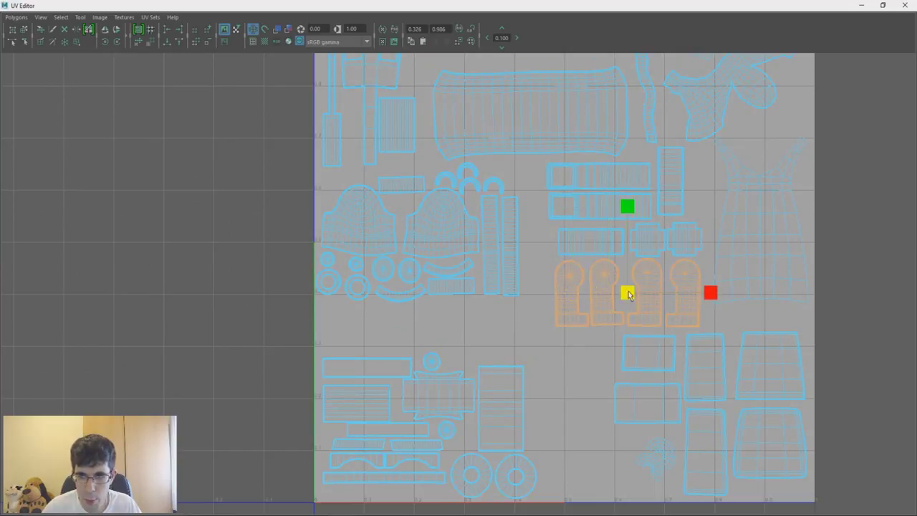
shift+click(594, 245)
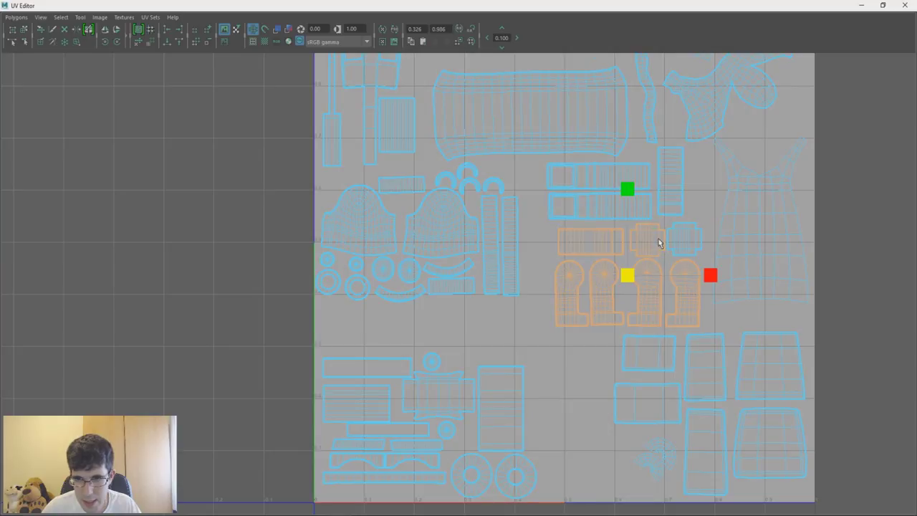
click(576, 279)
shift+click(607, 308)
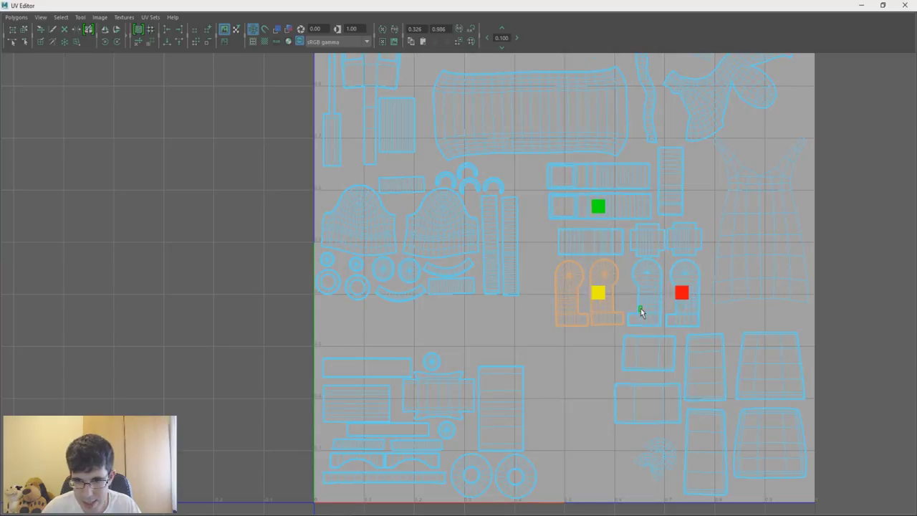
shift+click(641, 309)
shift+click(685, 315)
drag(633, 293, 640, 295)
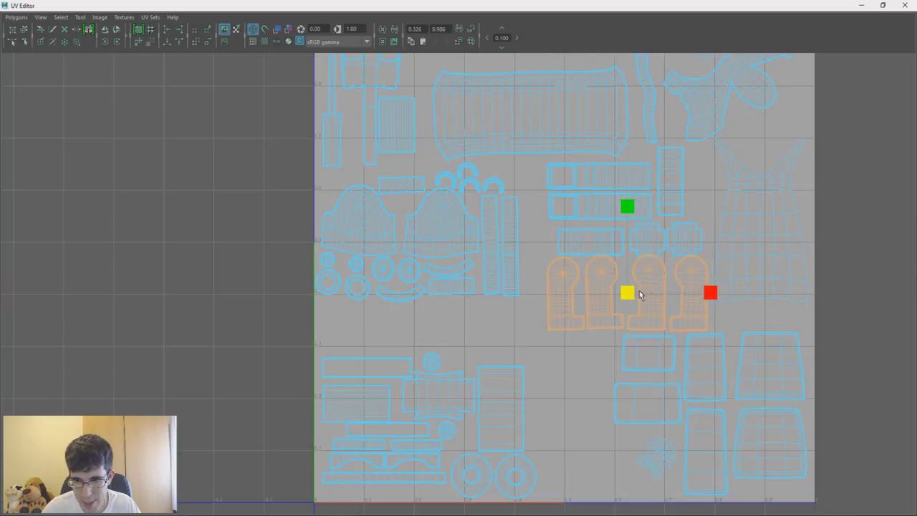
Nudge the middle shell row up, then move the two rectangular rows down-left
click(606, 244)
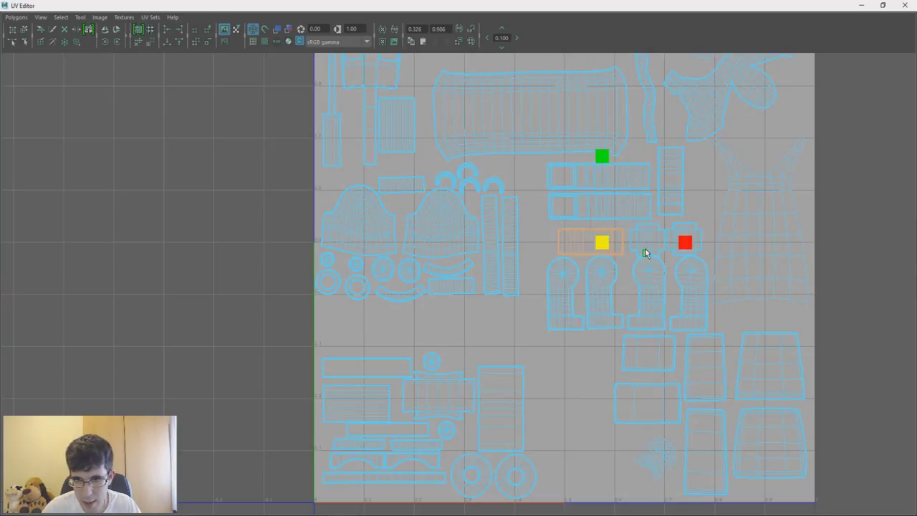
key(w)
drag(639, 222, 628, 213)
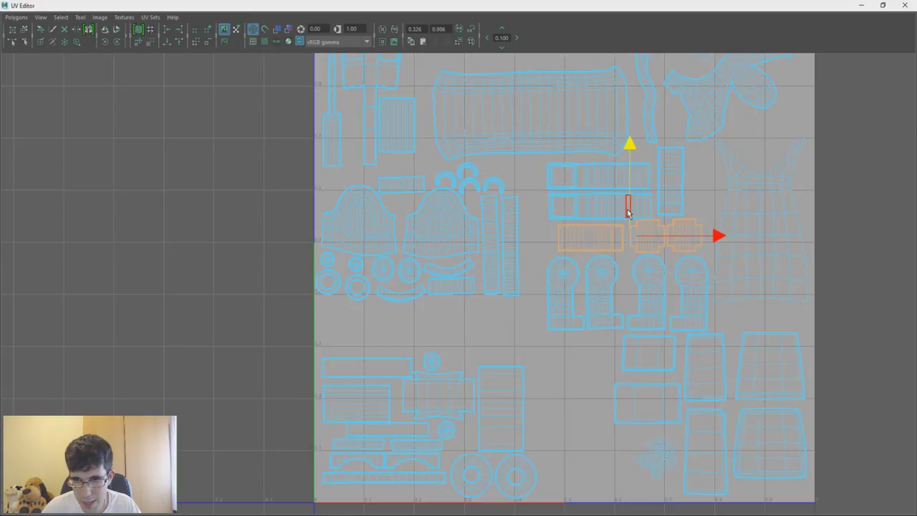
click(602, 208)
shift+click(587, 185)
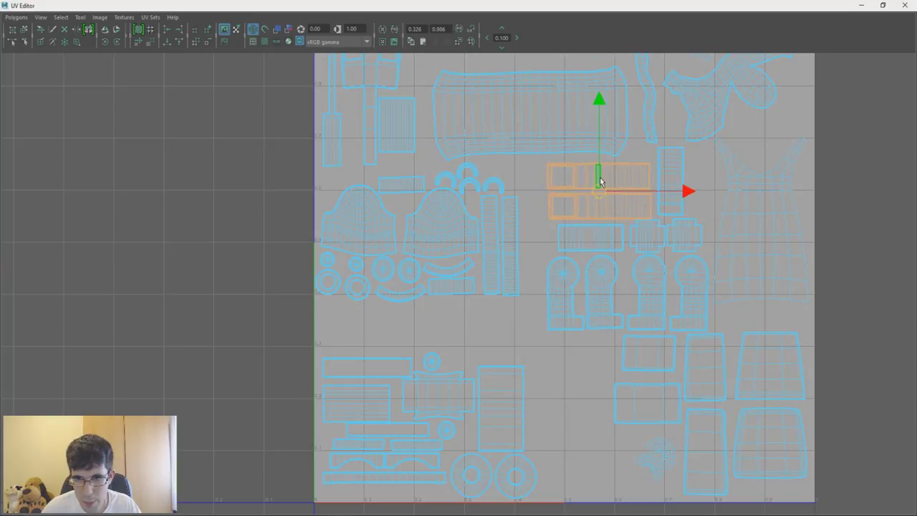
mouse_move(600, 188)
mouse_down()
mouse_move(596, 217)
mouse_move(492, 341)
mouse_move(391, 344)
mouse_move(574, 429)
mouse_up()
Rotate the lower rectangular shell back to horizontal and place it beside the upper row
click(378, 358)
key(e)
mouse_move(638, 374)
mouse_down()
mouse_move(549, 352)
mouse_move(612, 393)
mouse_up()
key(w)
mouse_move(589, 428)
mouse_down()
mouse_move(512, 368)
mouse_move(496, 327)
mouse_move(443, 328)
mouse_up()
shift+click(421, 332)
key(r)
key(w)
Move the right rectangular shell and its neighbour up and left
click(558, 274)
click(598, 236)
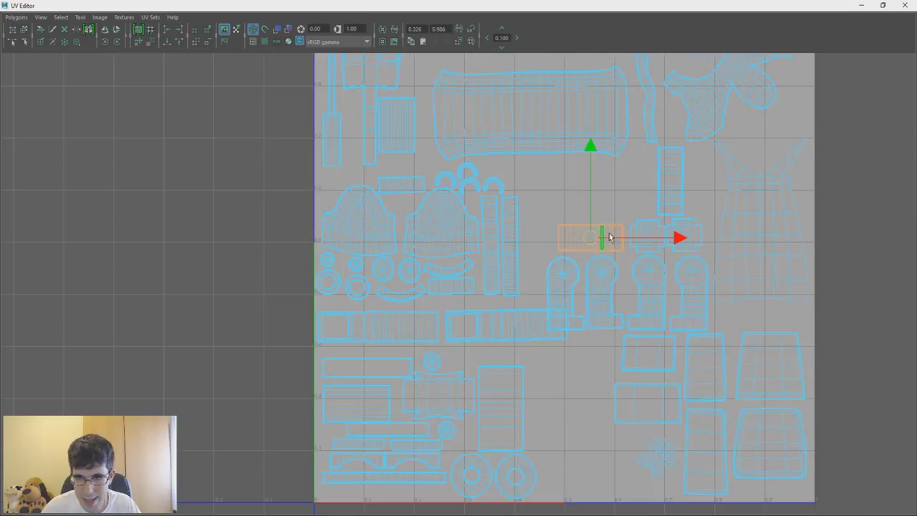
shift+click(650, 248)
mouse_move(631, 237)
mouse_down()
mouse_move(586, 183)
mouse_move(617, 185)
mouse_up()
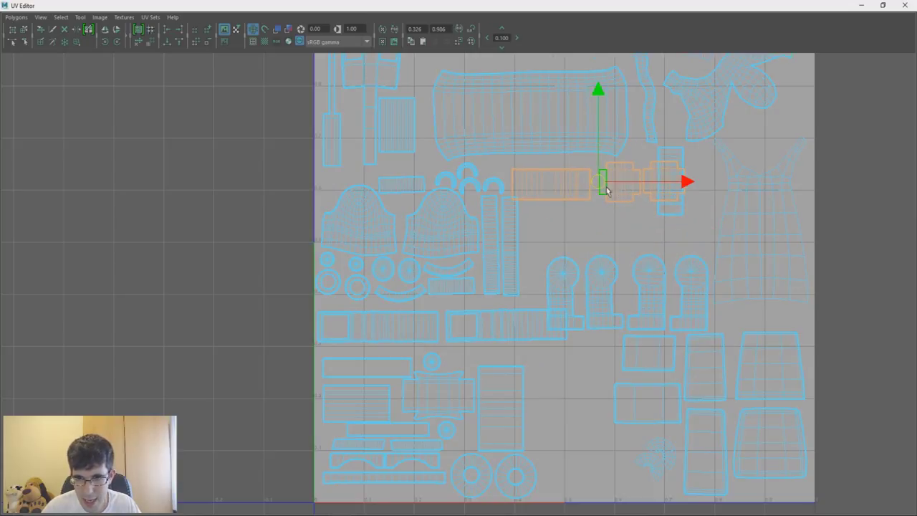
Shift and tilt the small vertical shell, then raise the two arch shells slightly
click(674, 216)
drag(674, 215, 694, 248)
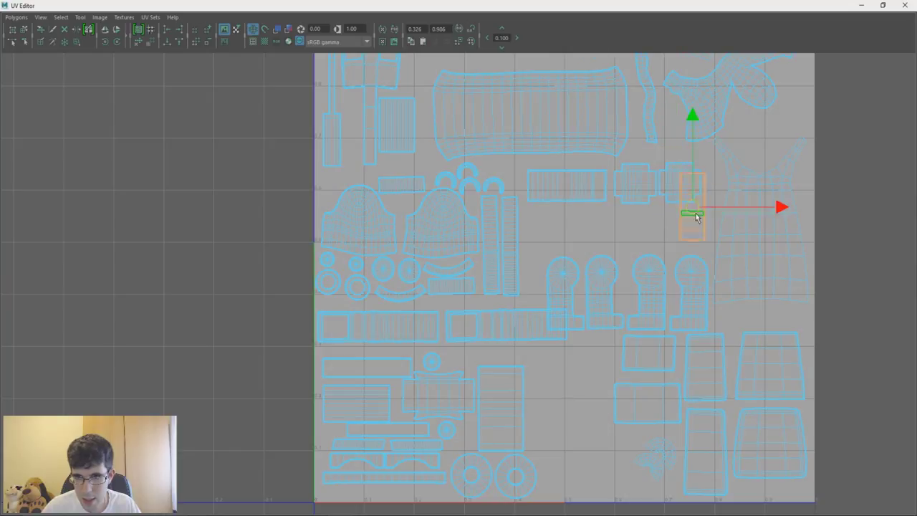
drag(740, 146, 764, 215)
key(w)
click(679, 278)
shift+click(645, 288)
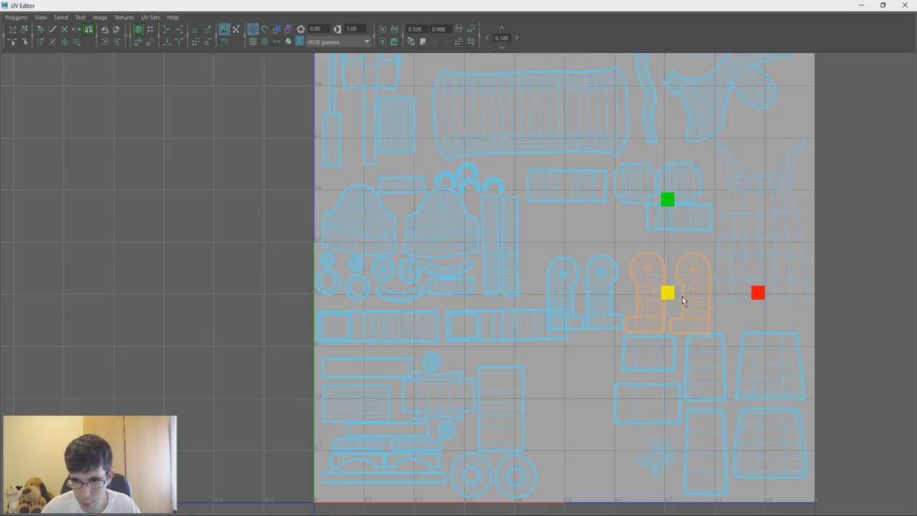
mouse_move(661, 296)
mouse_down()
mouse_move(660, 286)
mouse_move(612, 301)
mouse_move(566, 298)
mouse_move(600, 296)
mouse_move(574, 262)
mouse_up()
Box-select the shell cluster in the tile's top-left corner and drag it out left of the tile
scroll(574, 262, down, 2)
alt+middle_drag(574, 261, 571, 323)
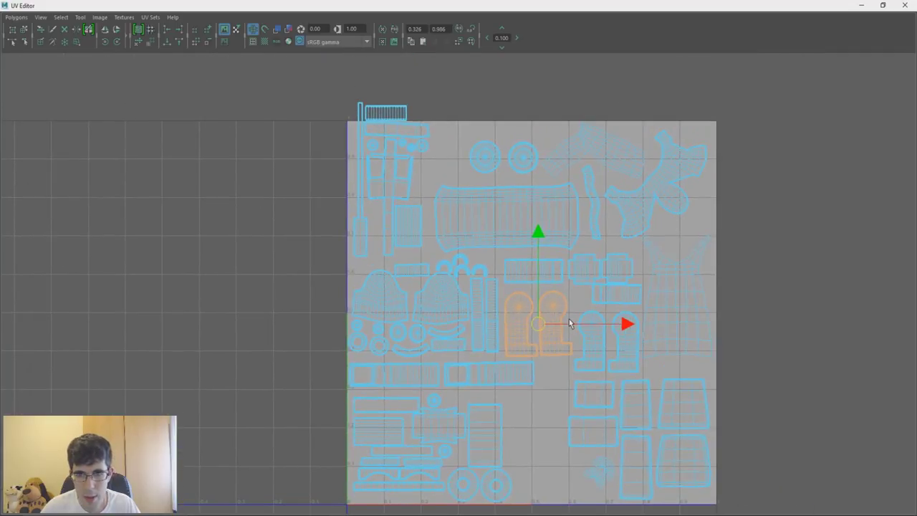
alt+middle_drag(419, 194, 440, 163)
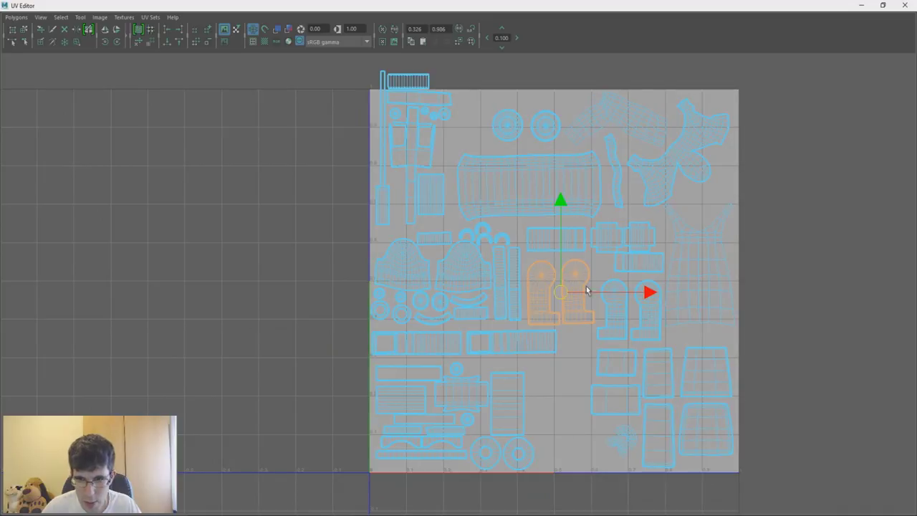
alt+middle_drag(584, 287, 585, 310)
alt+middle_drag(417, 147, 455, 172)
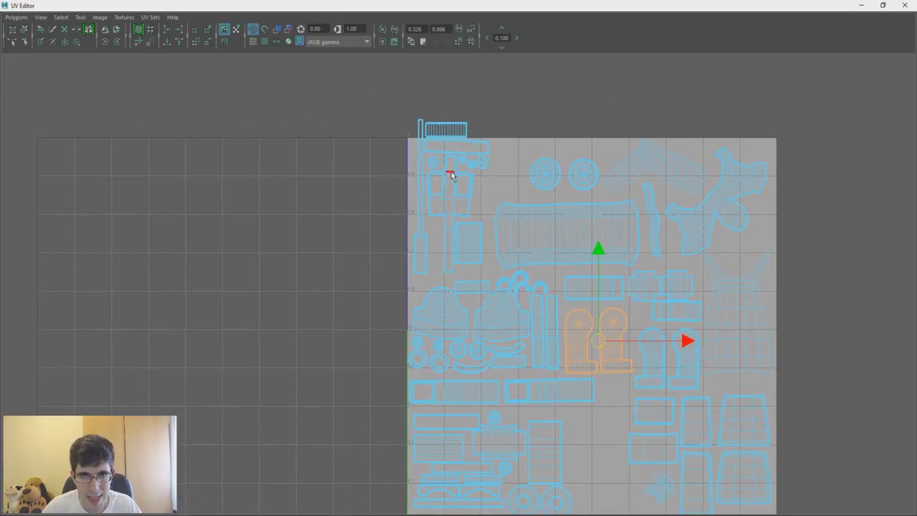
scroll(451, 175, up, 2)
scroll(445, 177, up, 1)
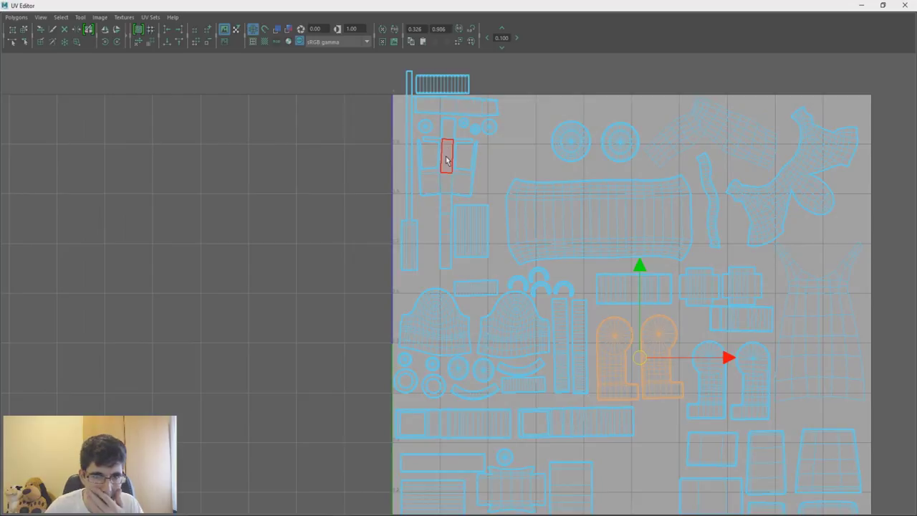
click(446, 203)
click(410, 192)
alt+middle_drag(410, 192, 402, 171)
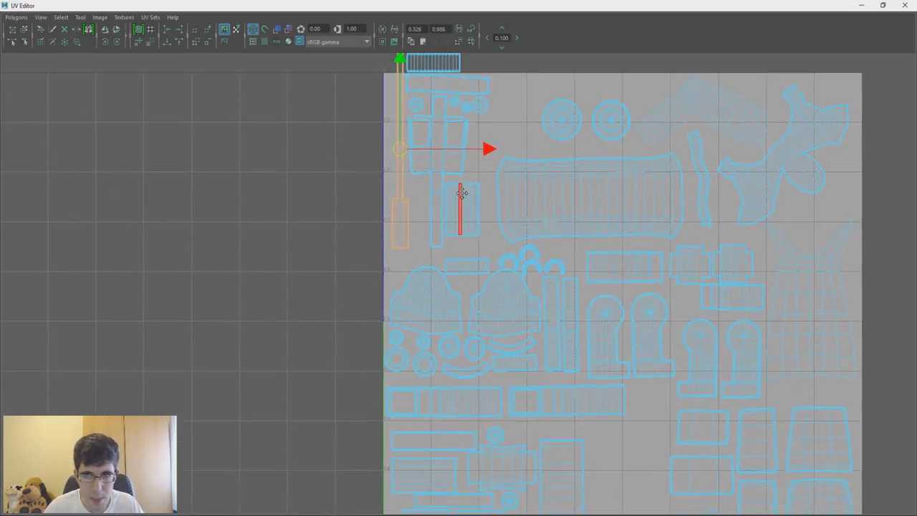
scroll(477, 147, down, 1)
alt+middle_drag(487, 79, 491, 112)
mouse_move(371, 94)
mouse_down()
mouse_move(429, 254)
mouse_move(497, 309)
mouse_up()
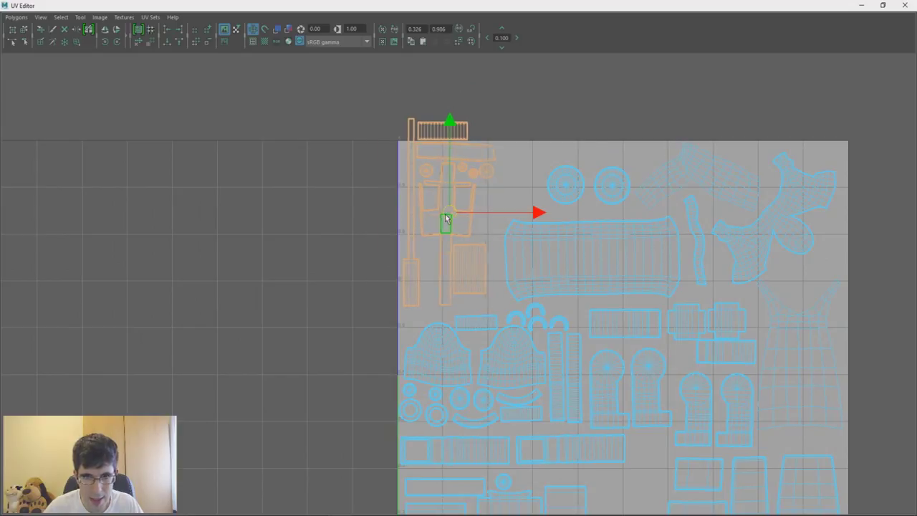
middle_drag(471, 253, 342, 254)
Rotate the long thin strip so it lies horizontal
click(291, 280)
key(e)
drag(352, 166, 335, 327)
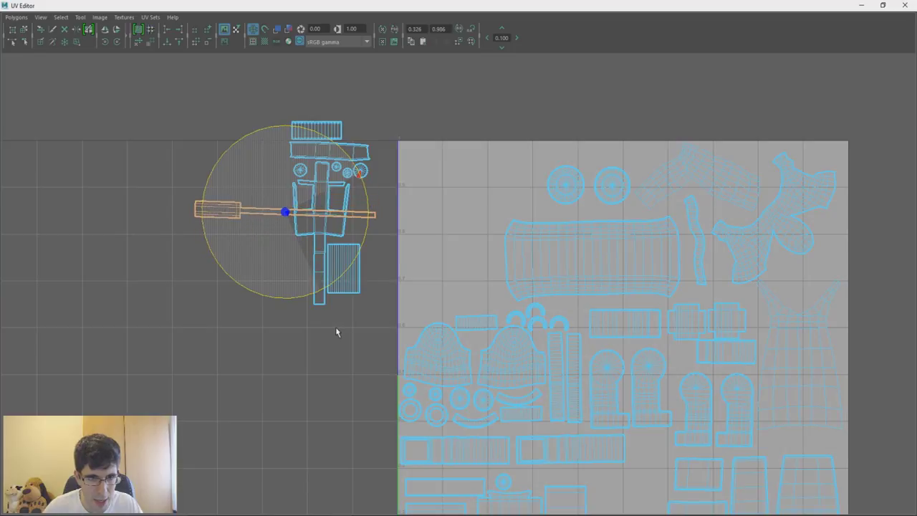
Enlarge the horizontal long strip along the tile's top
key(r)
drag(287, 215, 532, 154)
key(w)
key(w)
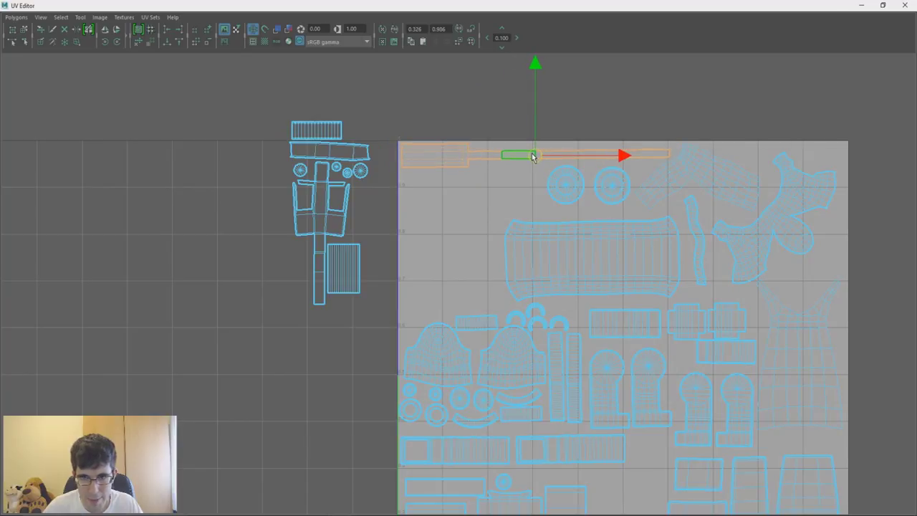
click(364, 192)
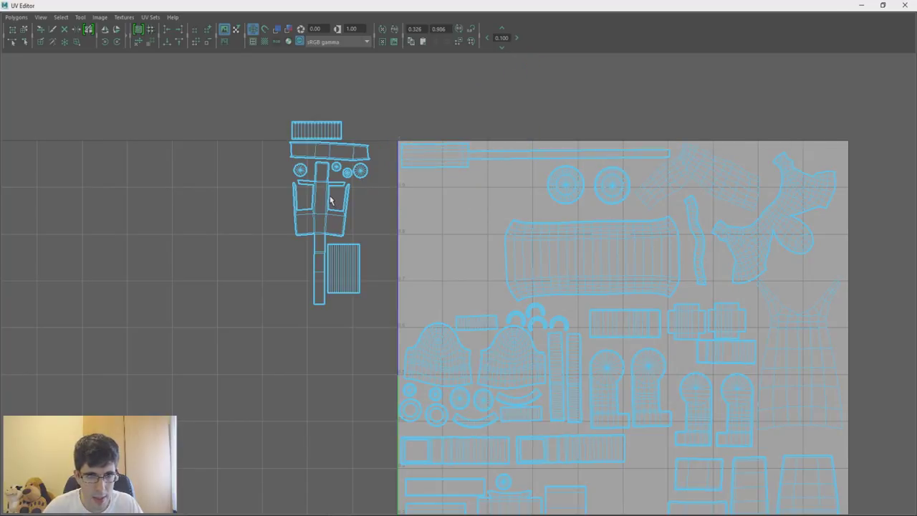
Move the cross-shaped shell to the tile's left edge and the small rectangle into the tile
click(325, 201)
mouse_move(321, 235)
mouse_down()
mouse_move(442, 248)
mouse_move(435, 246)
mouse_up()
key(w)
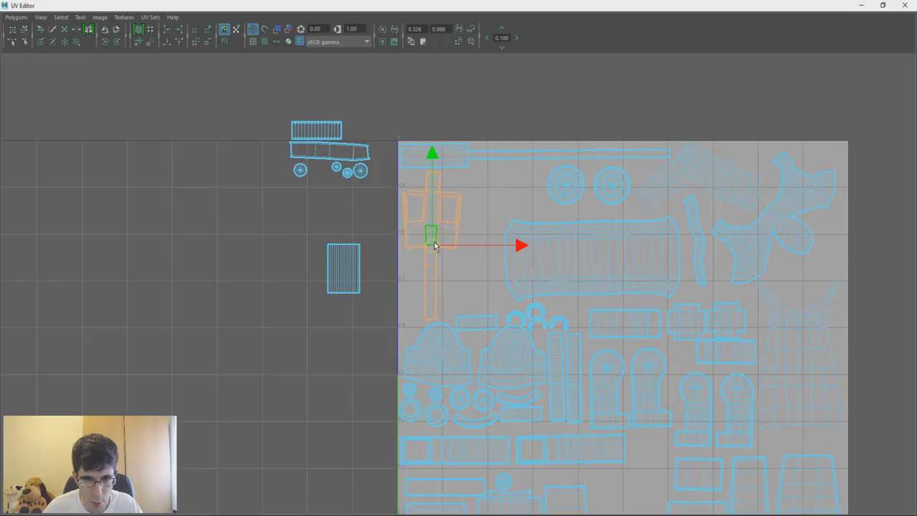
click(355, 254)
alt+middle_drag(354, 255, 340, 229)
scroll(349, 217, down, 2)
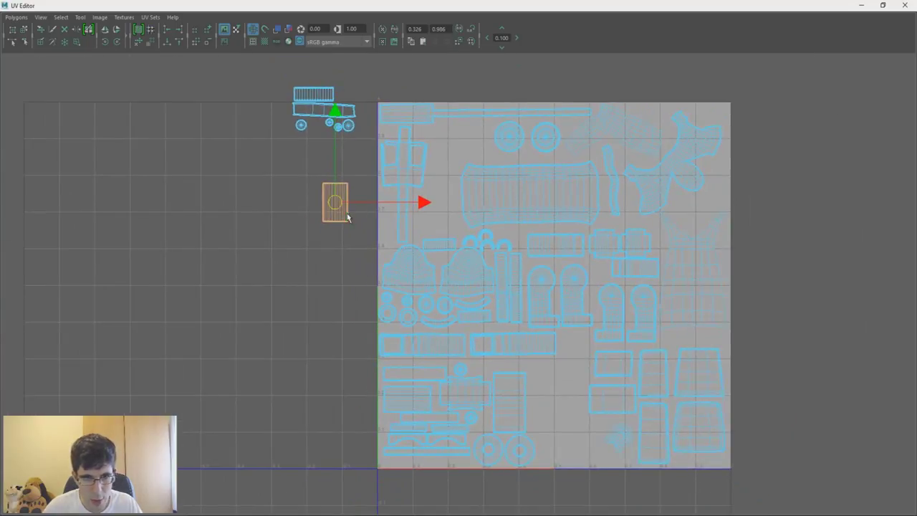
mouse_move(336, 206)
mouse_down()
mouse_move(574, 405)
mouse_move(549, 389)
mouse_move(566, 396)
mouse_up()
key(r)
Move the truck-shaped shell from left of the tile into its lower right
drag(279, 72, 361, 154)
key(w)
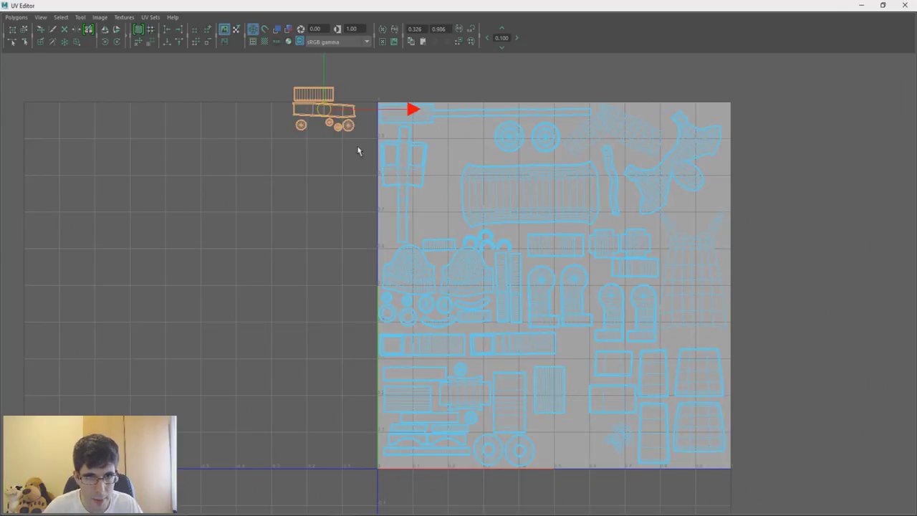
drag(326, 110, 574, 445)
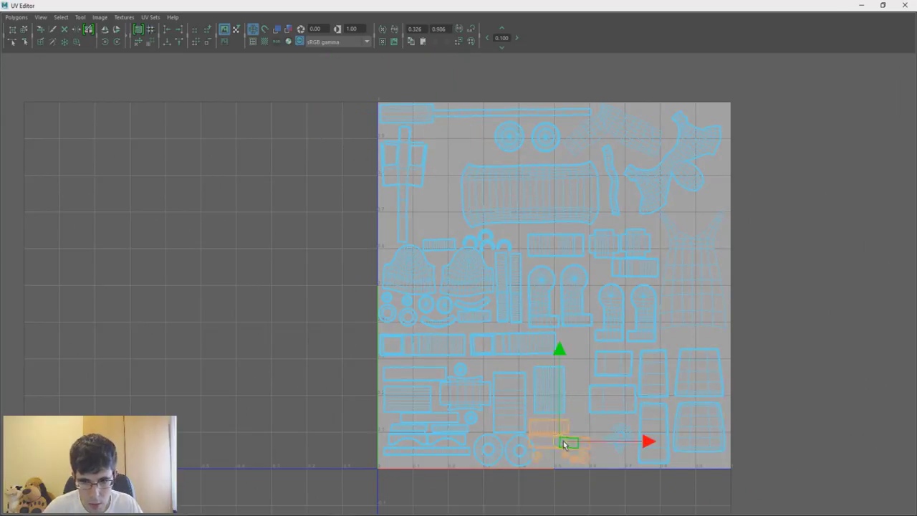
Move the small bottom-edge shell to the tile's upper left and stand it upright
drag(574, 445, 444, 192)
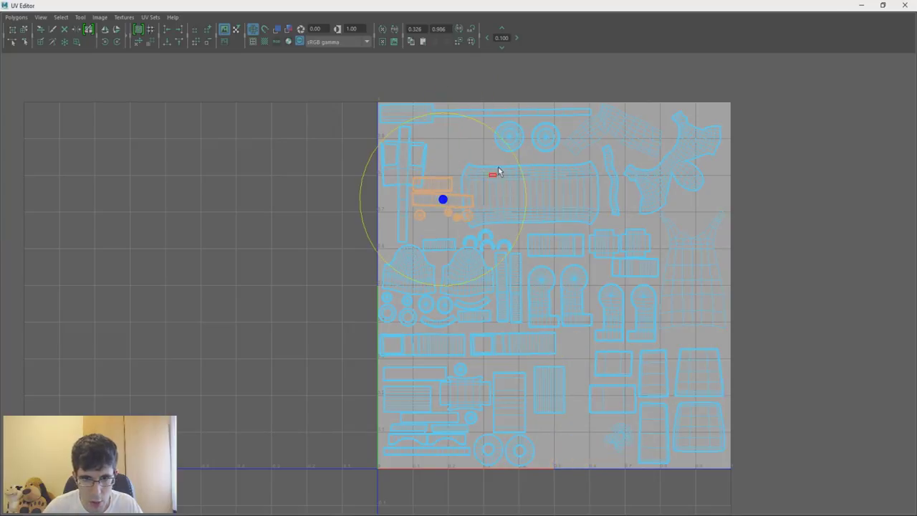
drag(500, 136, 391, 112)
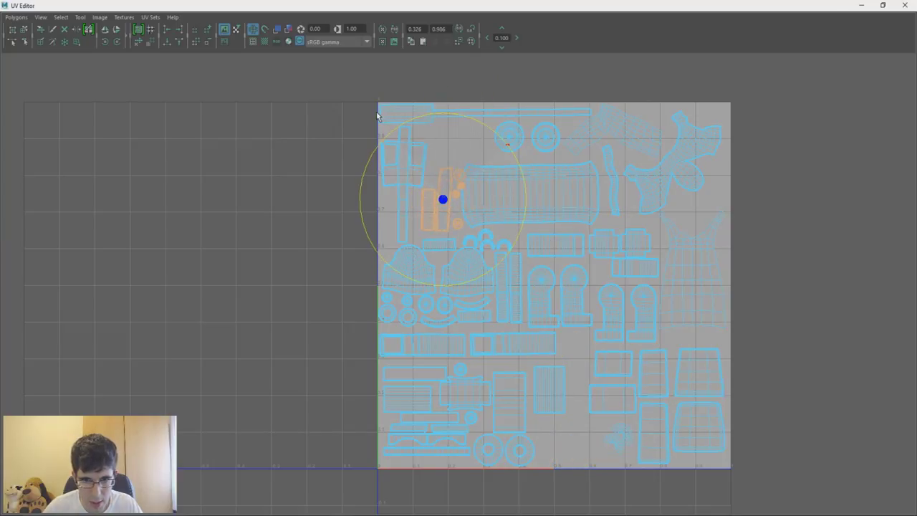
key(r)
key(w)
Move the small round shells up near the tile's top edge and enlarge them
scroll(443, 203, up, 3)
alt+middle_drag(442, 201, 442, 159)
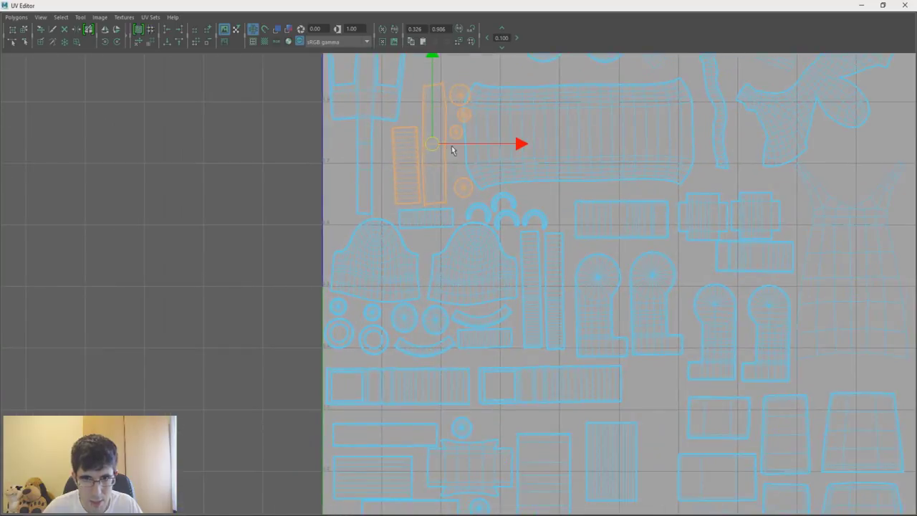
click(443, 151)
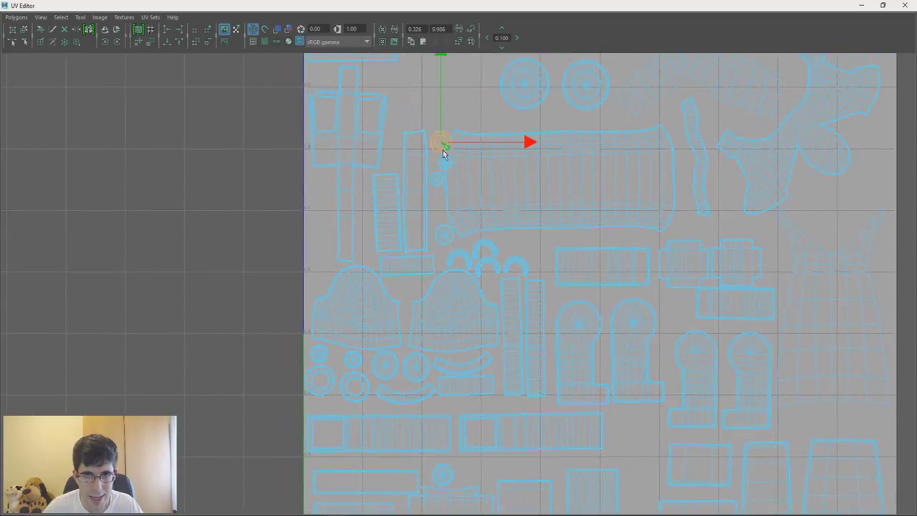
click(445, 187)
mouse_move(445, 187)
alt+middle_down()
mouse_move(434, 127)
mouse_move(448, 232)
alt+middle_up()
drag(448, 232, 425, 228)
click(430, 273)
mouse_move(430, 272)
mouse_down()
mouse_move(451, 208)
mouse_move(443, 197)
mouse_move(426, 201)
mouse_move(423, 215)
mouse_move(460, 203)
mouse_move(440, 205)
mouse_up()
key(r)
key(w)
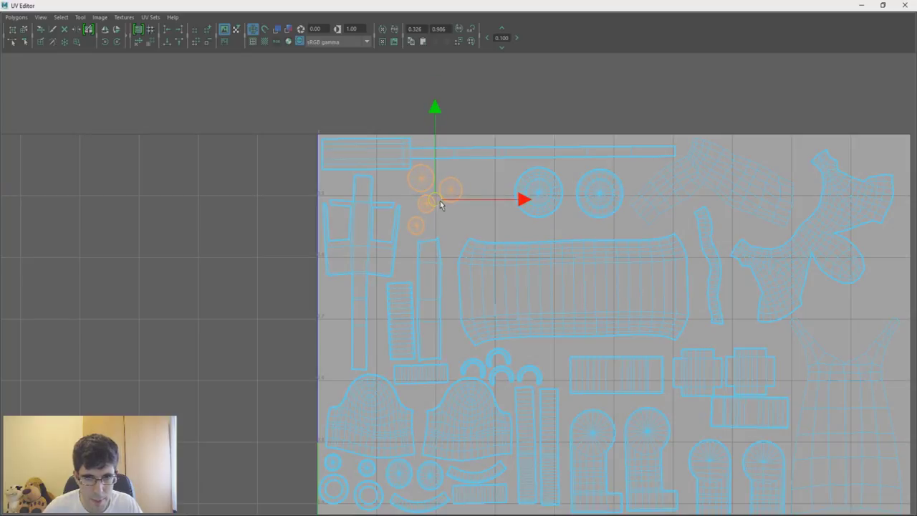
Fit the whole UV tile in view and pan to its lower part
key(a)
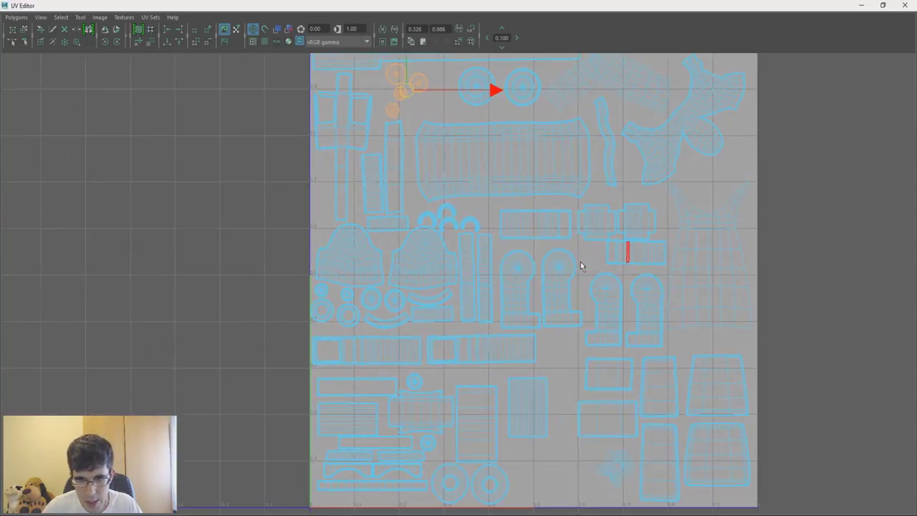
alt+middle_drag(582, 266, 499, 219)
scroll(458, 273, up, 2)
alt+middle_drag(399, 265, 422, 301)
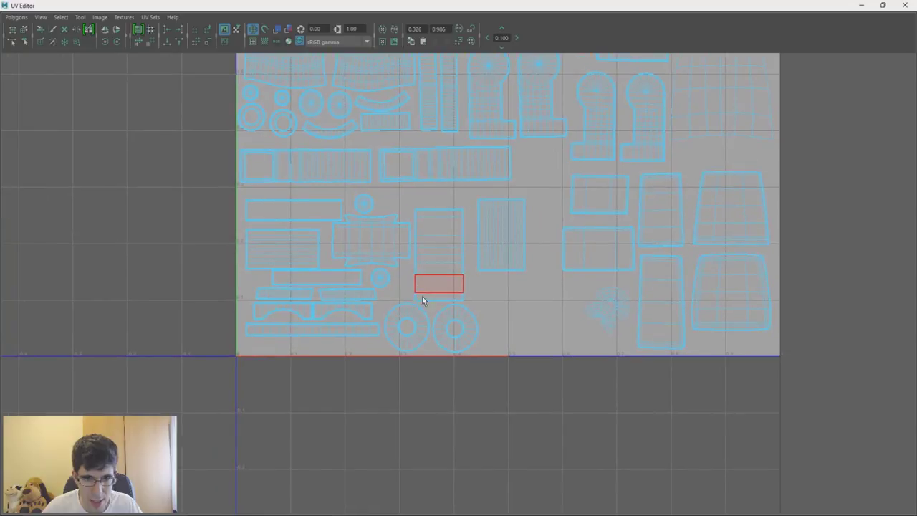
Move the lower-right shell down slightly
alt+middle_drag(479, 246, 461, 284)
click(698, 254)
click(716, 322)
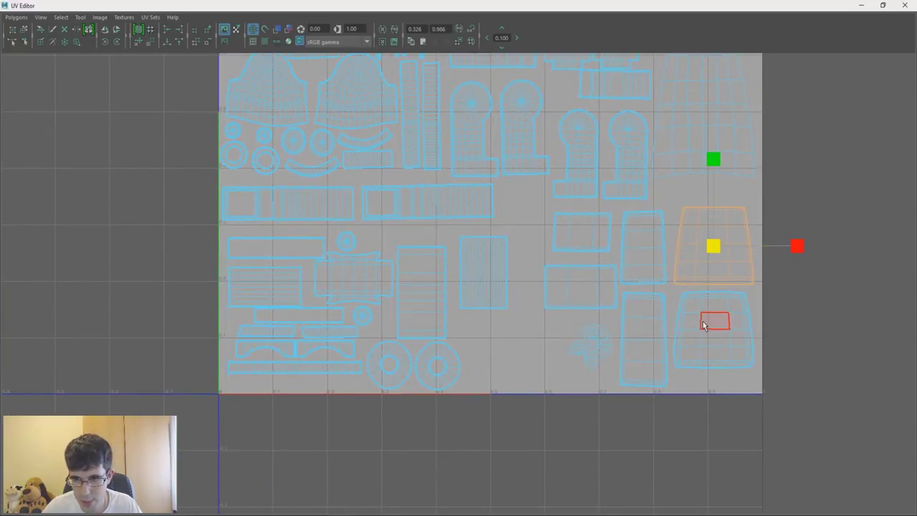
key(w)
drag(715, 315, 713, 330)
Shift the small rectangular shell left and slightly enlarge the shell above it
click(566, 300)
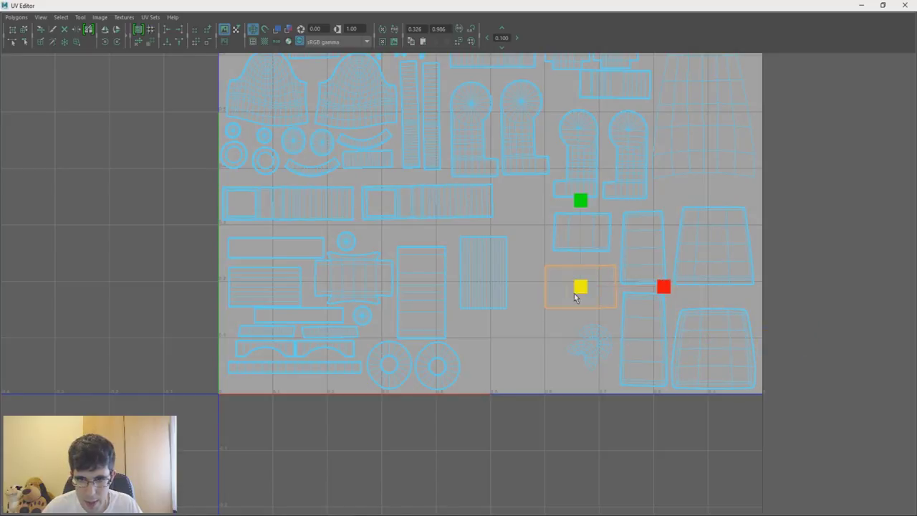
drag(594, 293, 576, 293)
click(576, 241)
key(r)
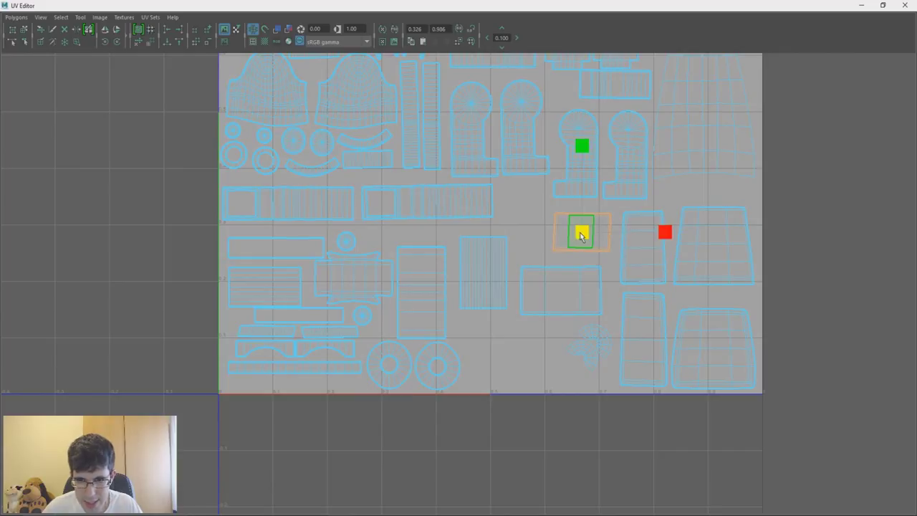
key(w)
drag(597, 234, 564, 239)
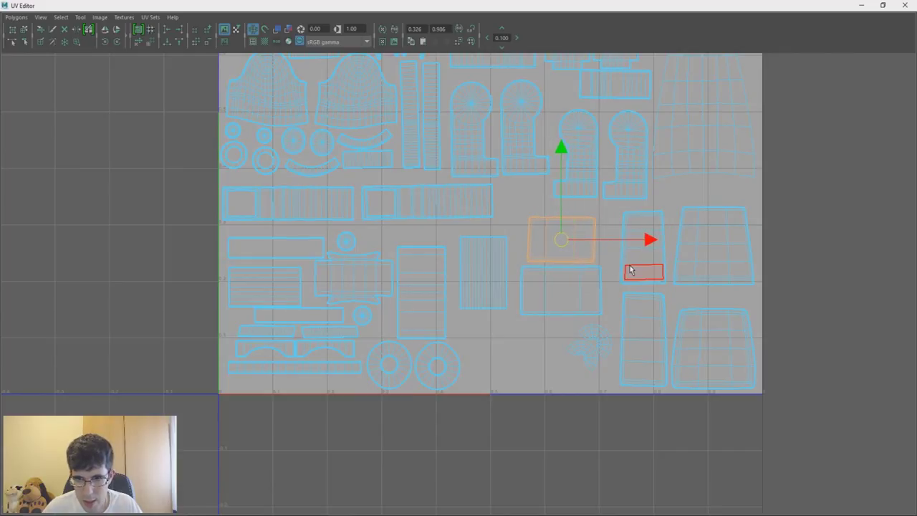
Nudge the tall trapezoid shell left and resize the shell below it
click(630, 271)
drag(632, 273, 627, 272)
click(633, 325)
key(r)
key(w)
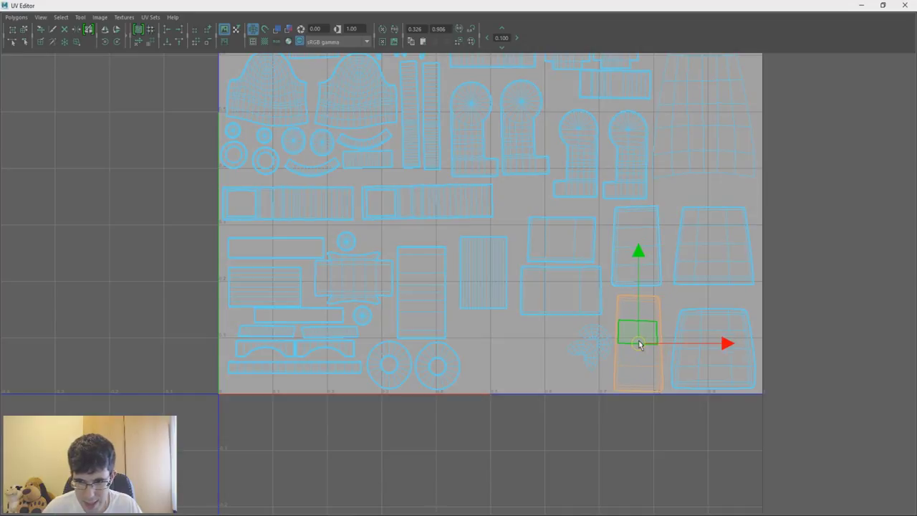
Zoom in on the small mid-tile shells and select the long strip shell
alt+middle_drag(548, 246, 544, 305)
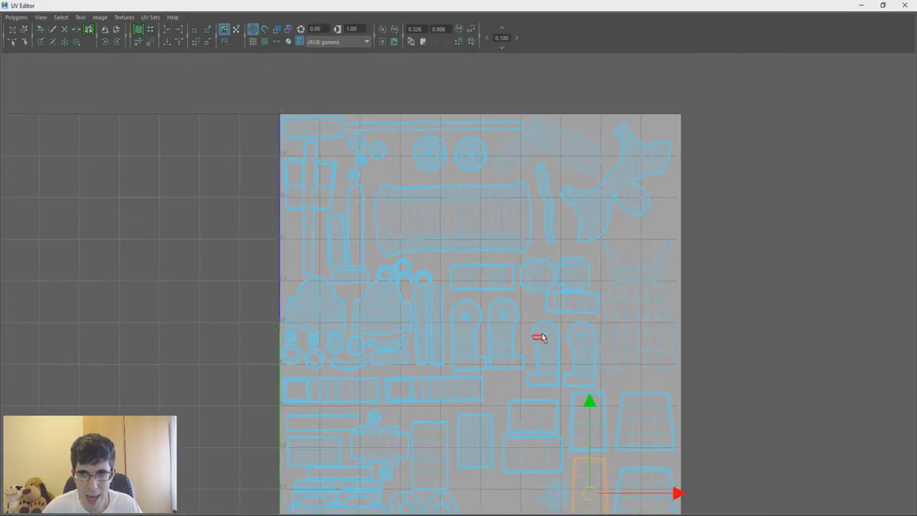
scroll(564, 305, up, 5)
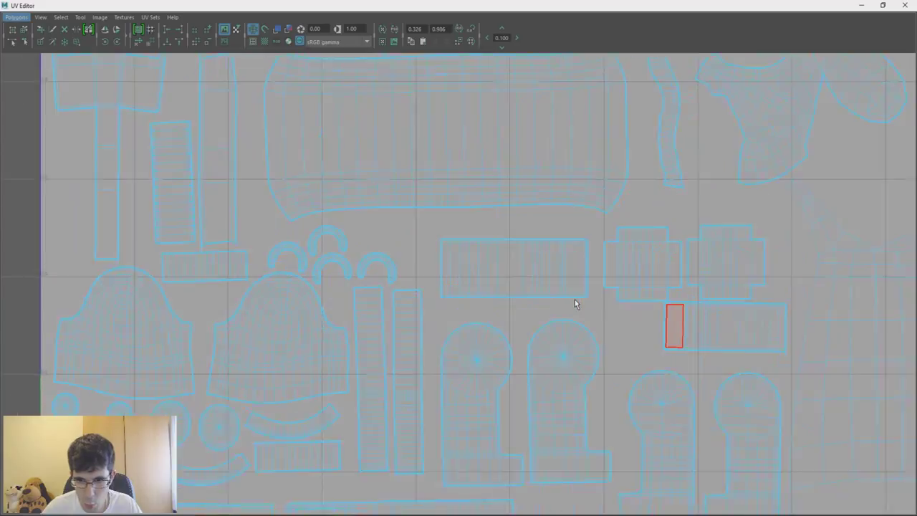
alt+middle_drag(576, 303, 502, 279)
scroll(467, 275, up, 2)
scroll(466, 275, up, 2)
click(507, 275)
scroll(561, 298, down, 1)
scroll(561, 298, down, 2)
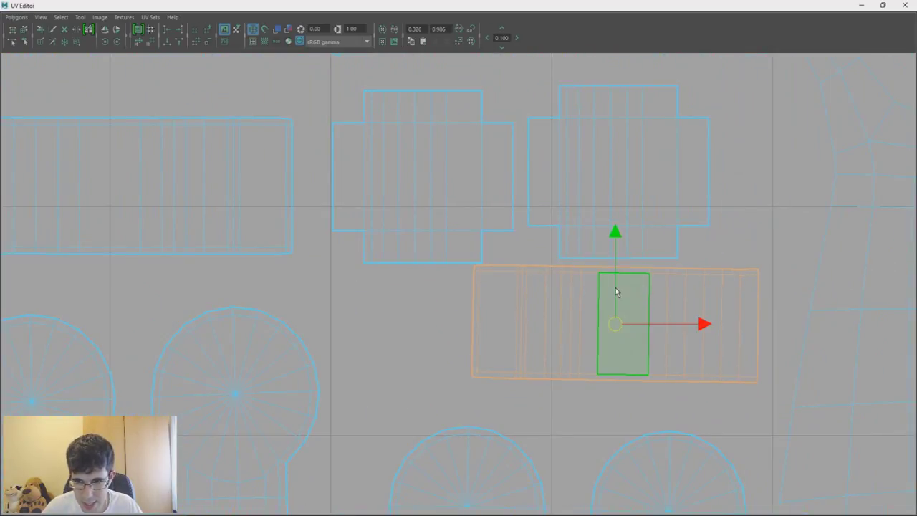
scroll(402, 266, down, 3)
scroll(481, 316, down, 1)
Centre the whole UV tile in view and restore the UV Editor to a floating window
mouse_move(480, 316)
alt+middle_down()
mouse_move(481, 209)
mouse_move(509, 316)
alt+middle_up()
scroll(440, 188, down, 1)
scroll(502, 215, down, 1)
scroll(508, 315, down, 1)
scroll(514, 307, down, 1)
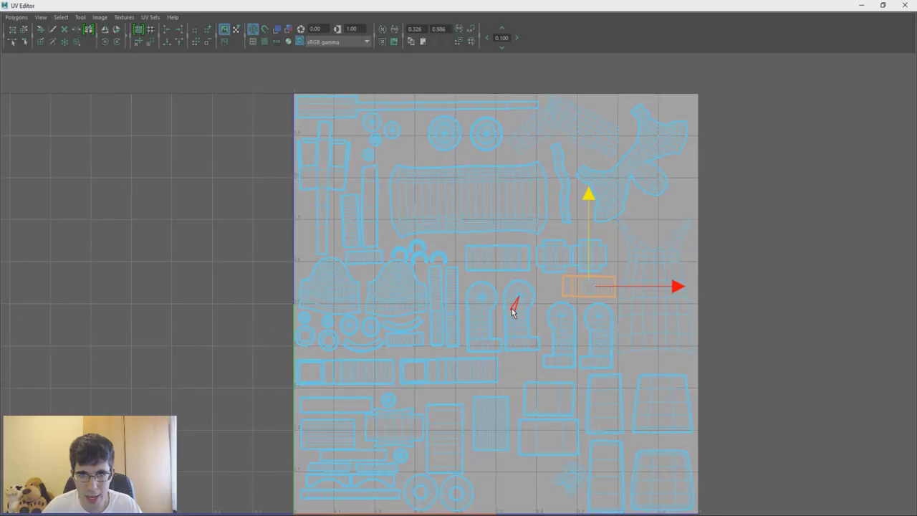
scroll(514, 307, down, 2)
alt+middle_drag(514, 308, 428, 249)
double_click(628, 5)
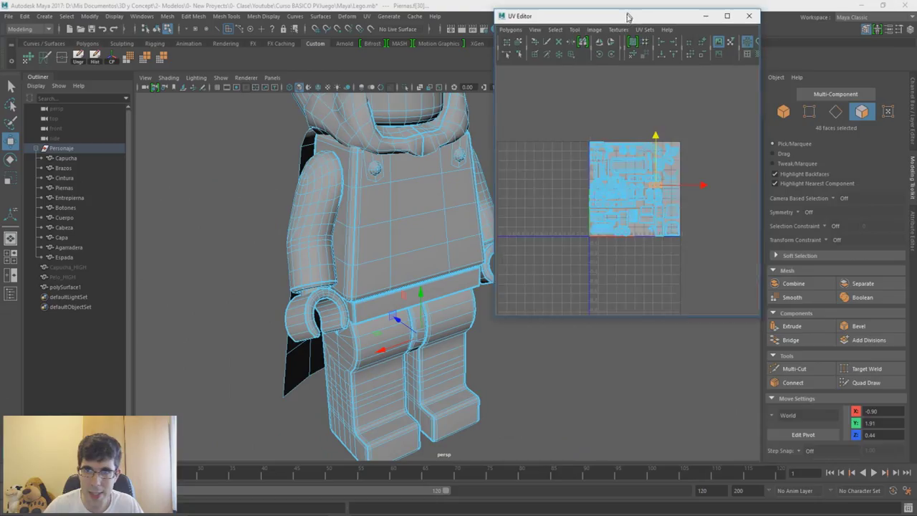
Float the UV Editor beside the character and zoom in to inspect the packed shells
drag(624, 16, 624, 27)
scroll(635, 164, up, 3)
scroll(639, 188, down, 1)
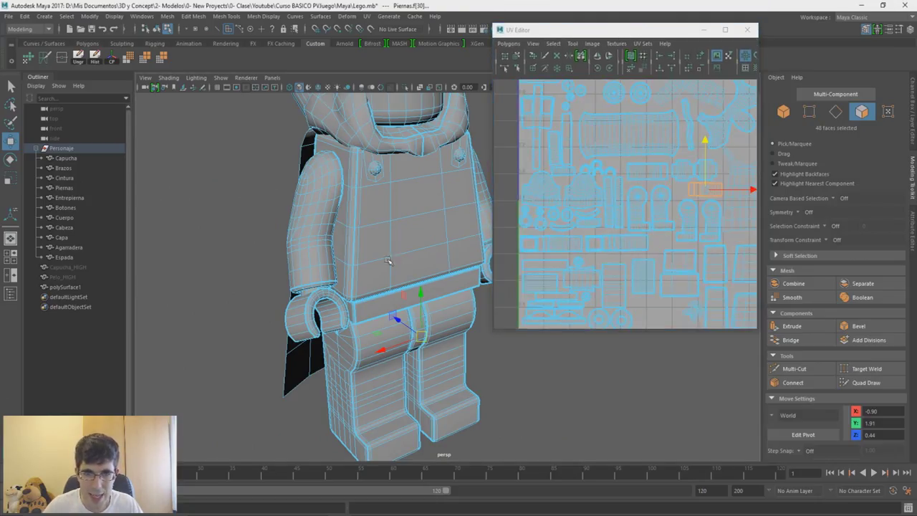
scroll(413, 233, down, 1)
scroll(412, 234, down, 3)
scroll(413, 234, down, 1)
scroll(413, 234, down, 2)
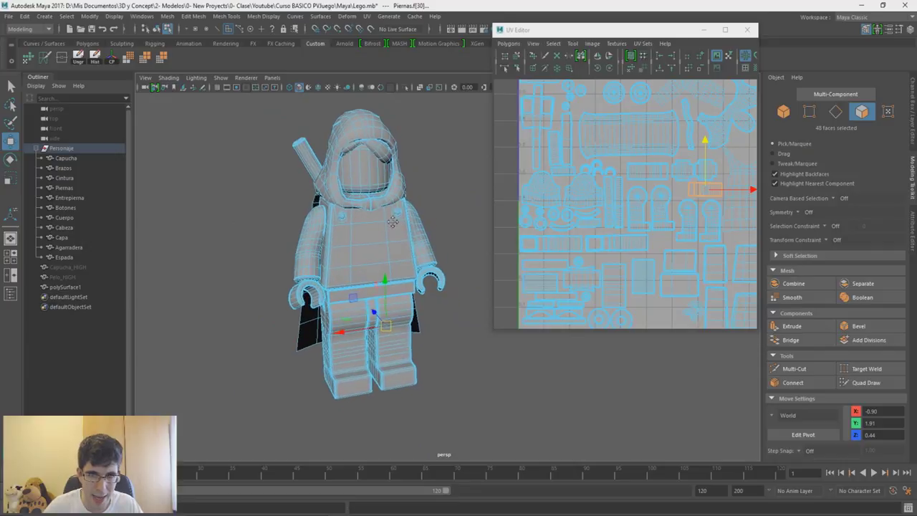
scroll(413, 234, down, 1)
scroll(663, 212, down, 1)
scroll(662, 213, down, 1)
alt+middle_drag(662, 212, 665, 213)
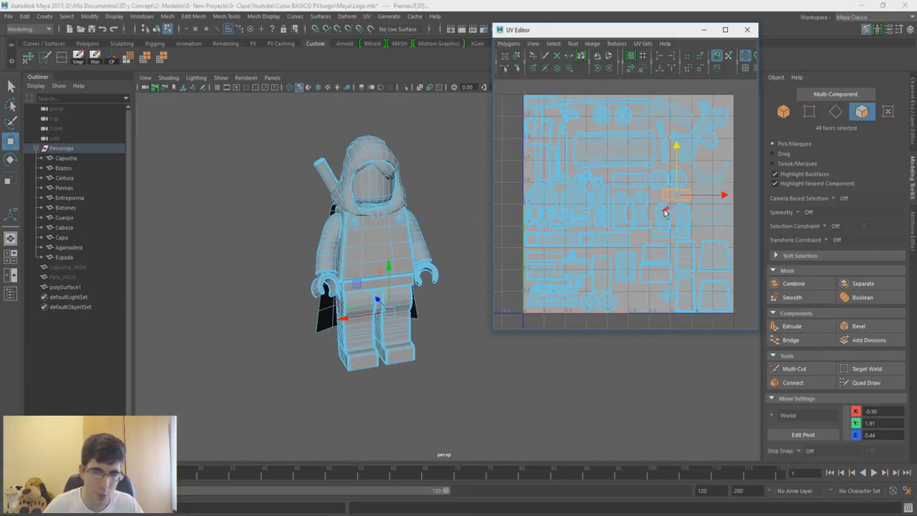
scroll(665, 213, up, 5)
alt+middle_drag(573, 164, 602, 162)
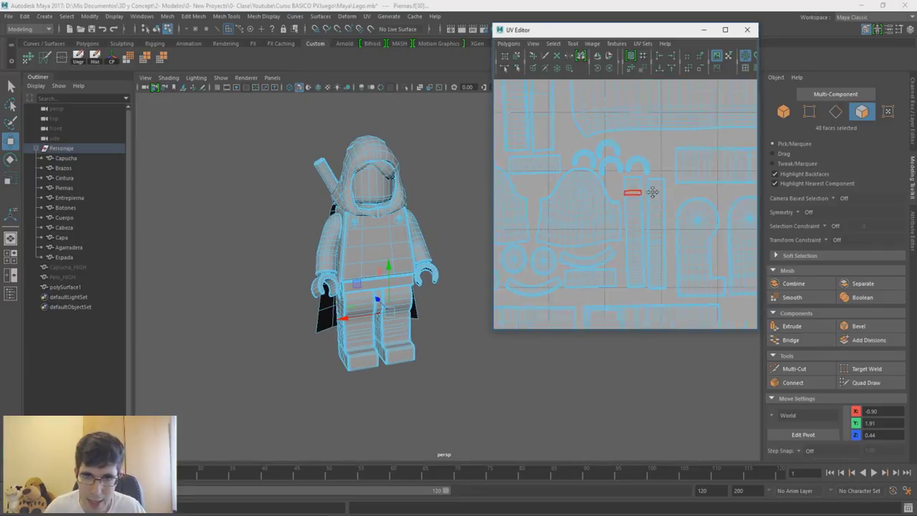
Frame the whole 0–1 UV tile and zoom the perspective view onto the full Lego figure
key(a)
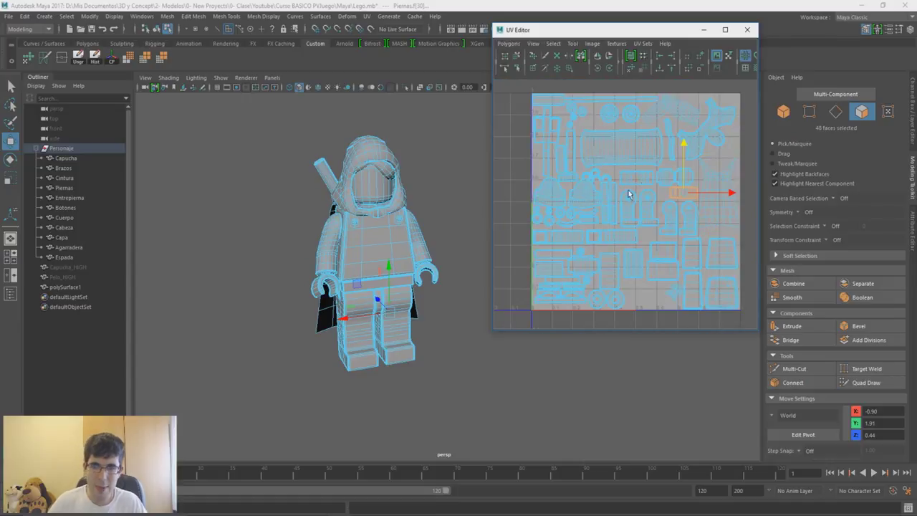
scroll(410, 372, up, 2)
scroll(410, 371, up, 2)
scroll(410, 371, up, 3)
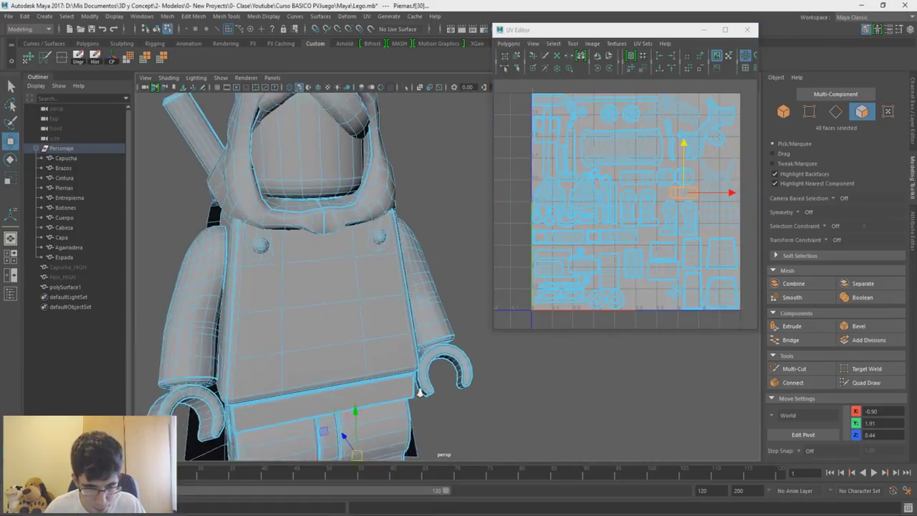
scroll(402, 308, up, 2)
scroll(389, 229, down, 3)
scroll(398, 258, up, 3)
scroll(410, 256, down, 3)
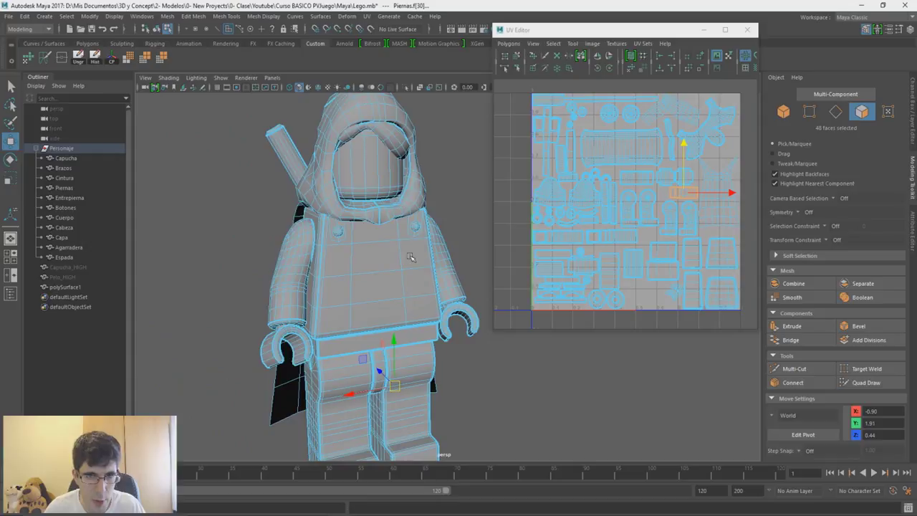